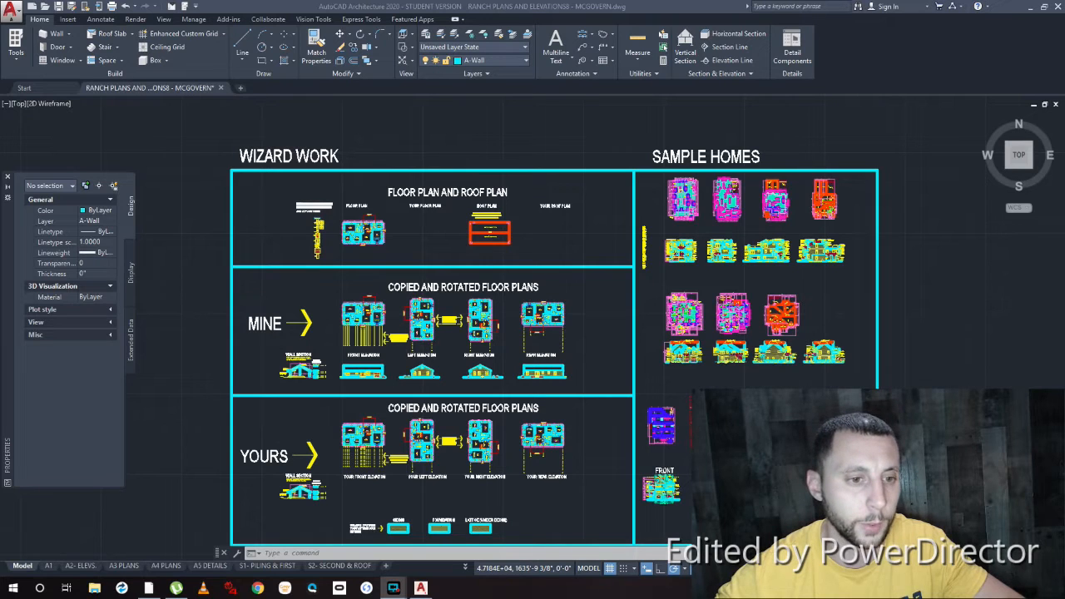
# Step: Examine the room layout of the original floor plan in the Floor Plan and Roof Plan section
pyautogui.click(274, 233)
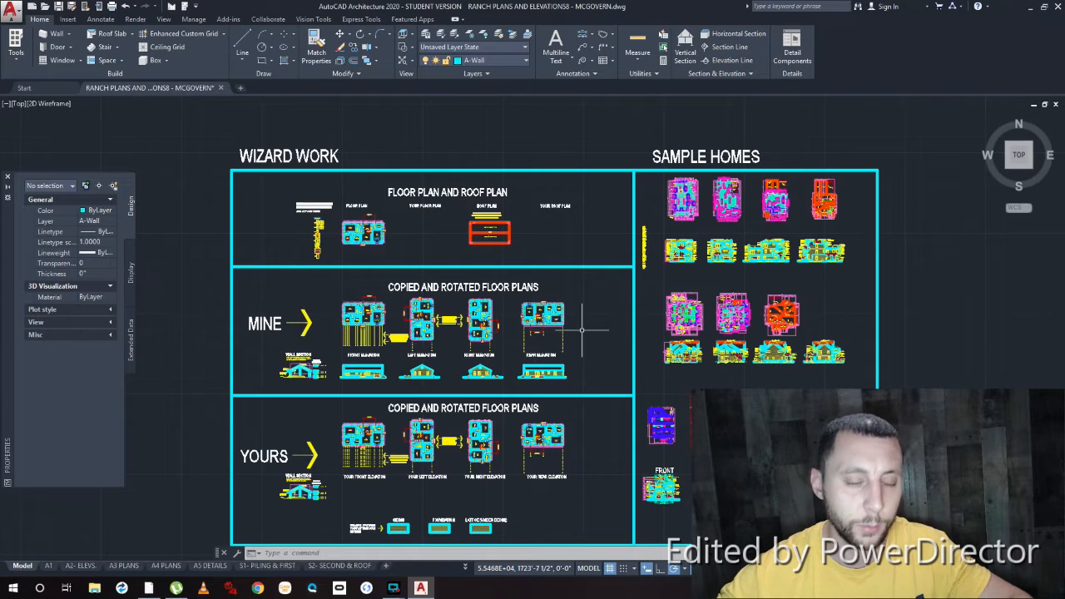
pyautogui.moveTo(546, 303); pyautogui.dragTo(555, 383, button='middle')
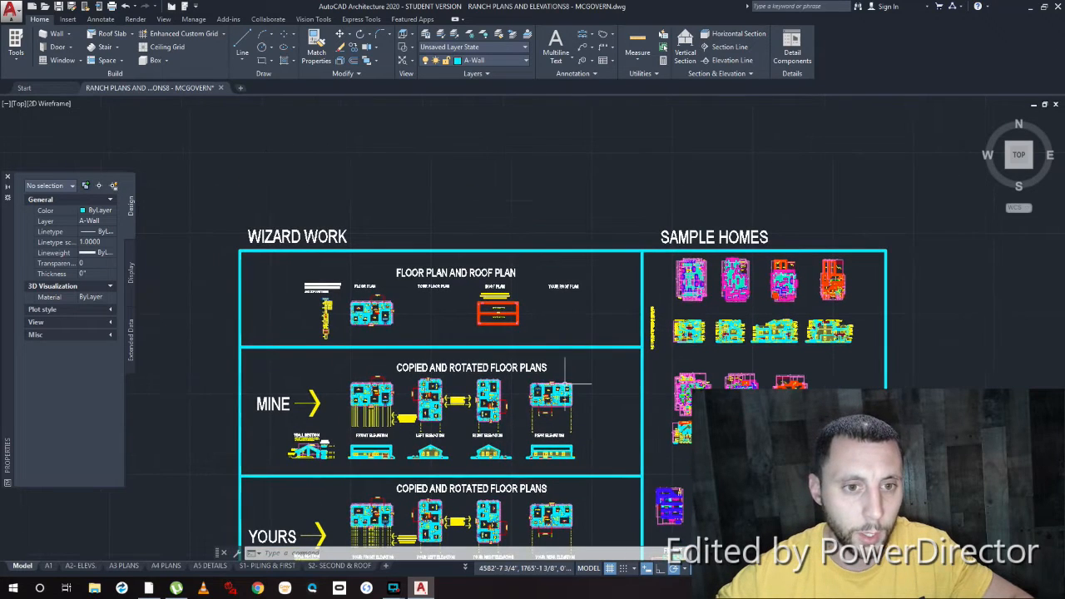
pyautogui.scroll(4, 373, 313)
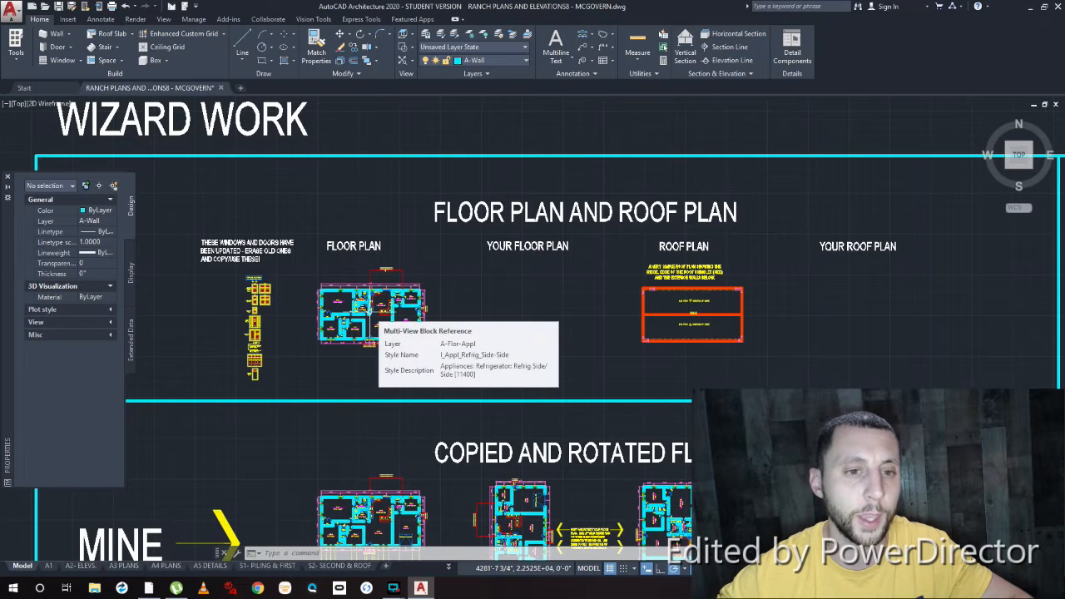
pyautogui.scroll(5, 372, 316)
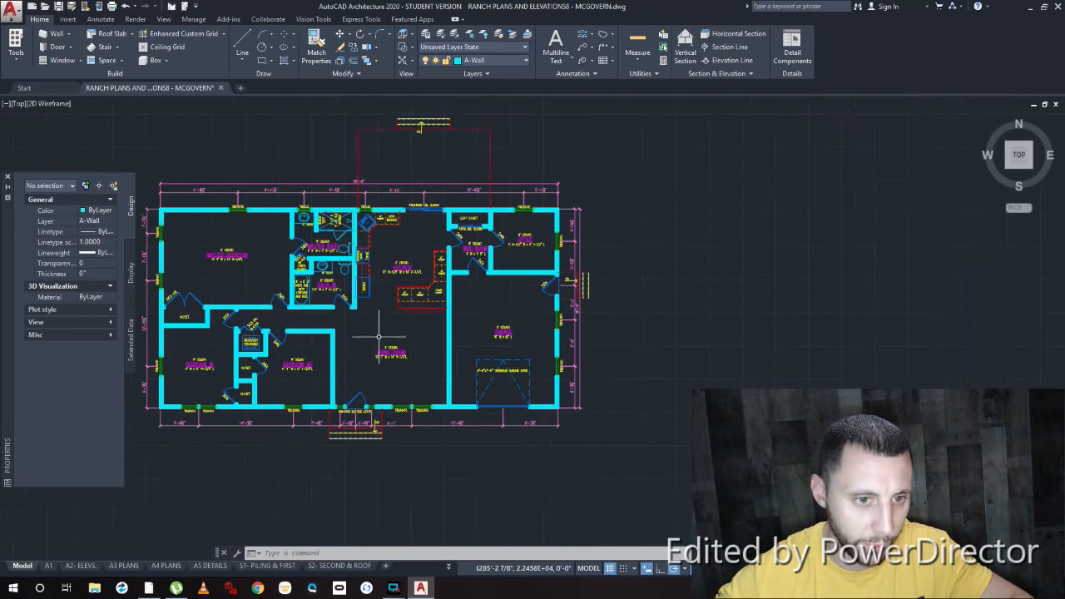
pyautogui.scroll(3, 450, 391)
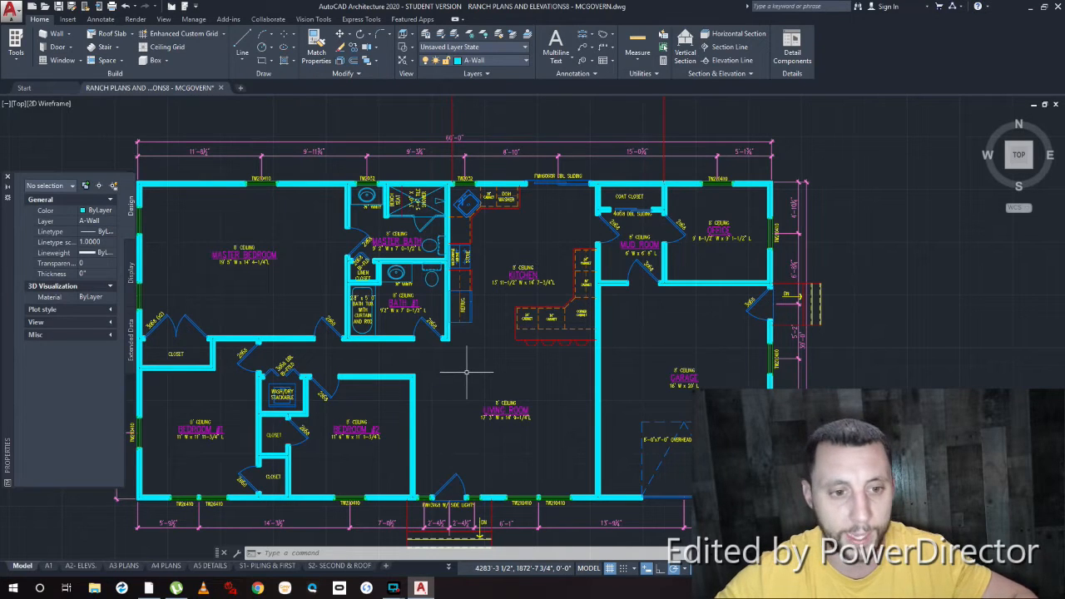
pyautogui.click(466, 372)
pyautogui.press('Escape')
pyautogui.press('Escape')
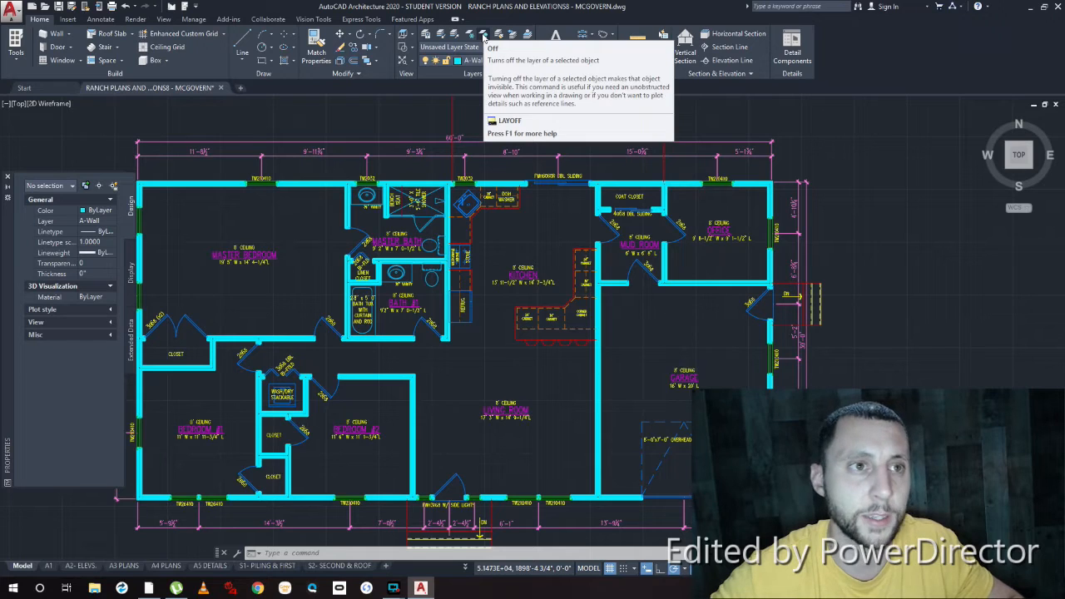
pyautogui.click(483, 37)
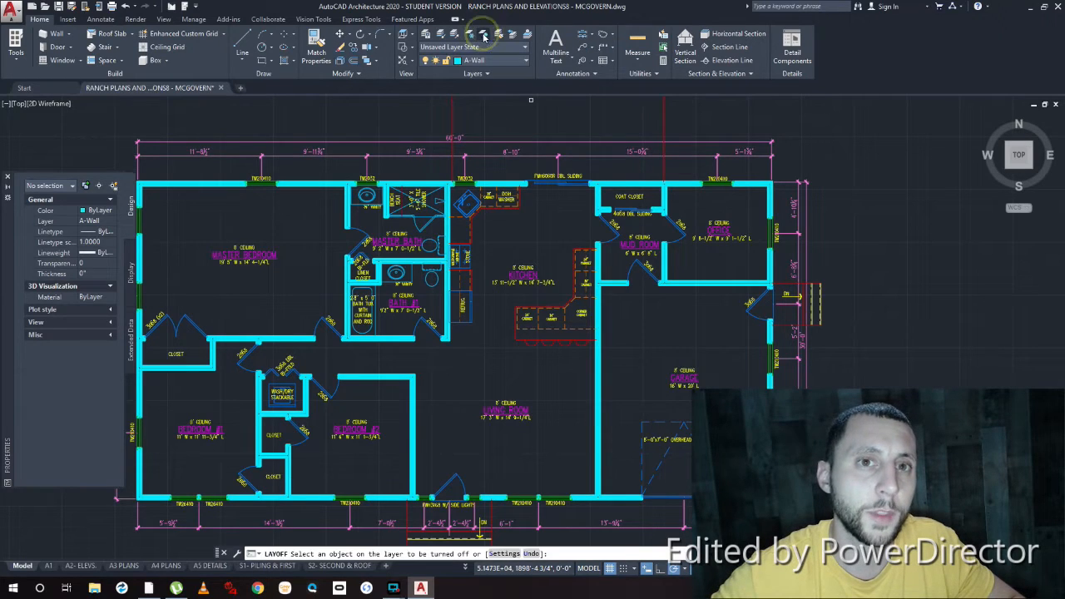
pyautogui.press('Escape')
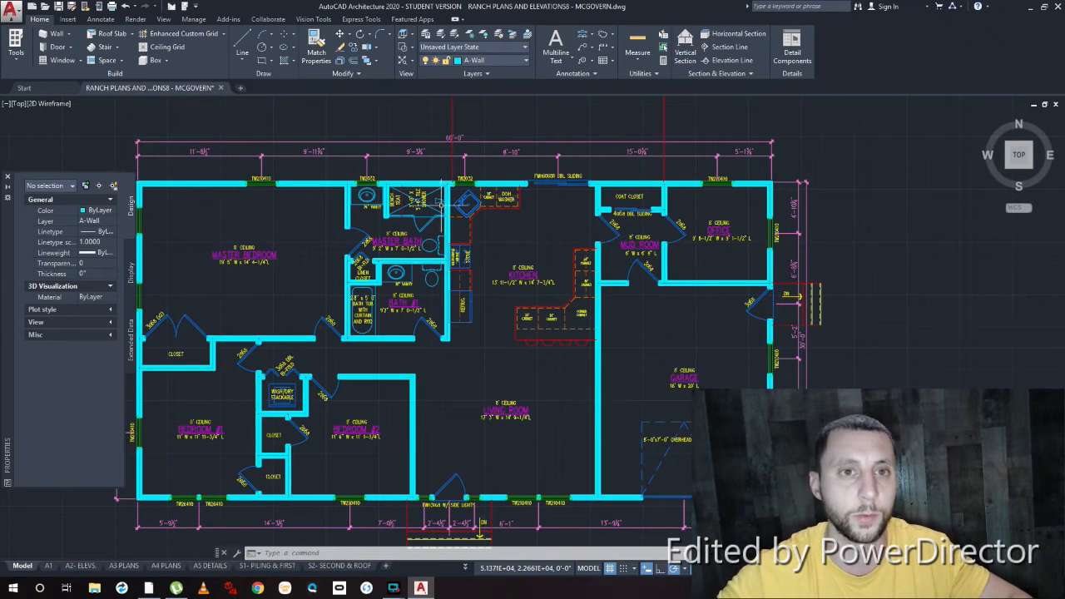
pyautogui.click(350, 284)
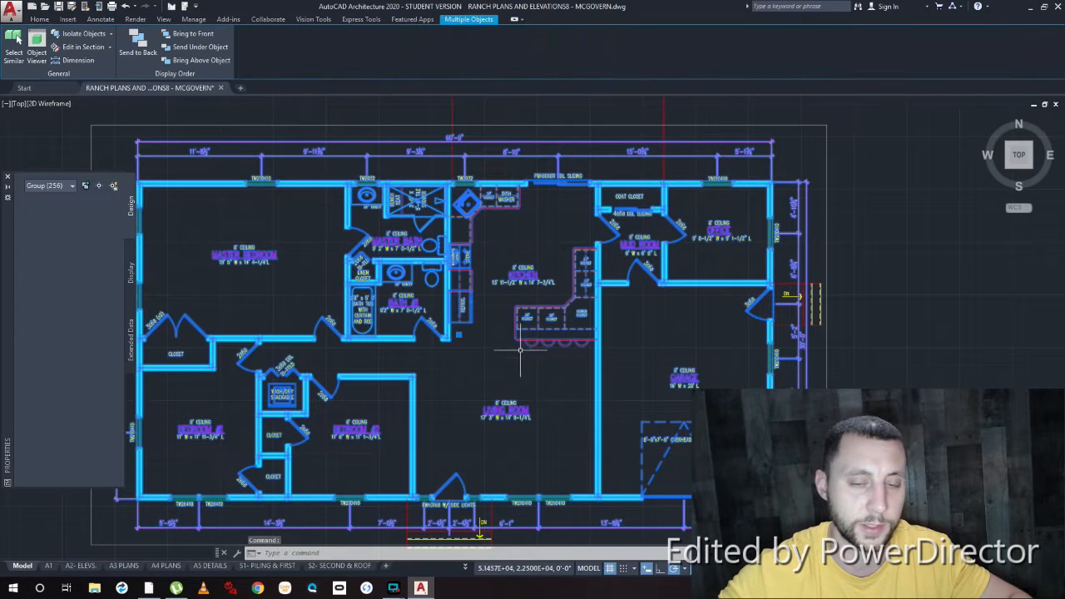
pyautogui.write('un')
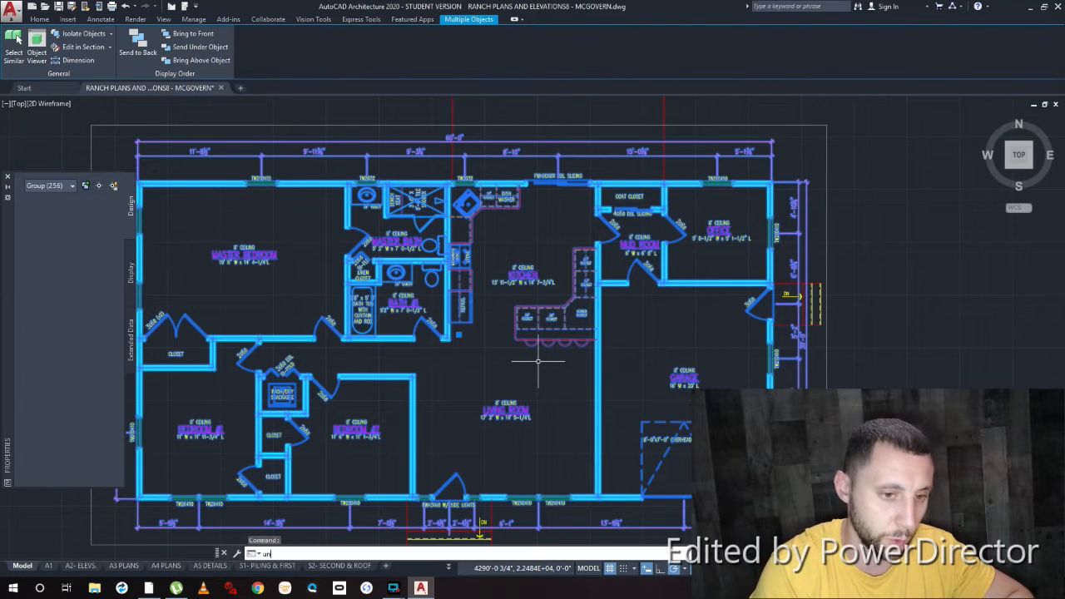
pyautogui.press('Return')
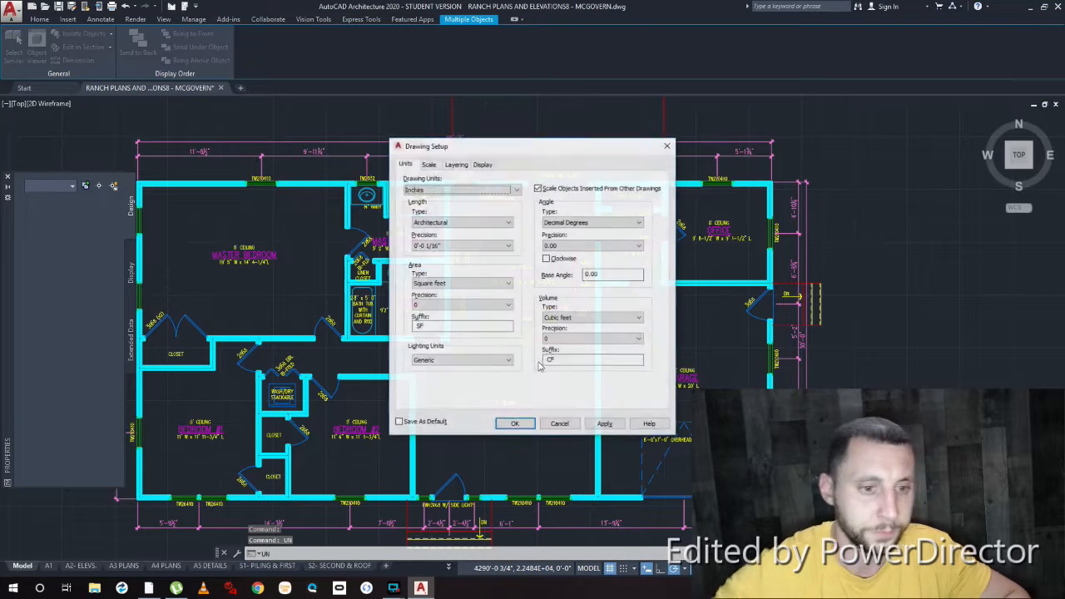
pyautogui.click(562, 425)
pyautogui.click(563, 429)
pyautogui.press('Escape')
pyautogui.press('Escape')
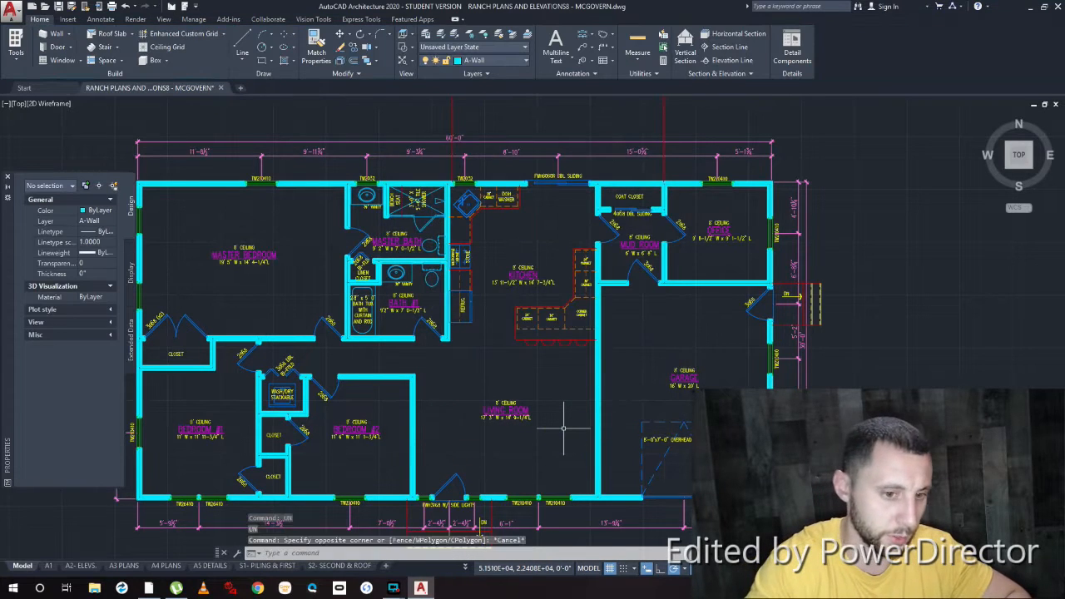
# Step: Ungroup the original floor plan so its objects can be selected individually
pyautogui.write('ungroup')
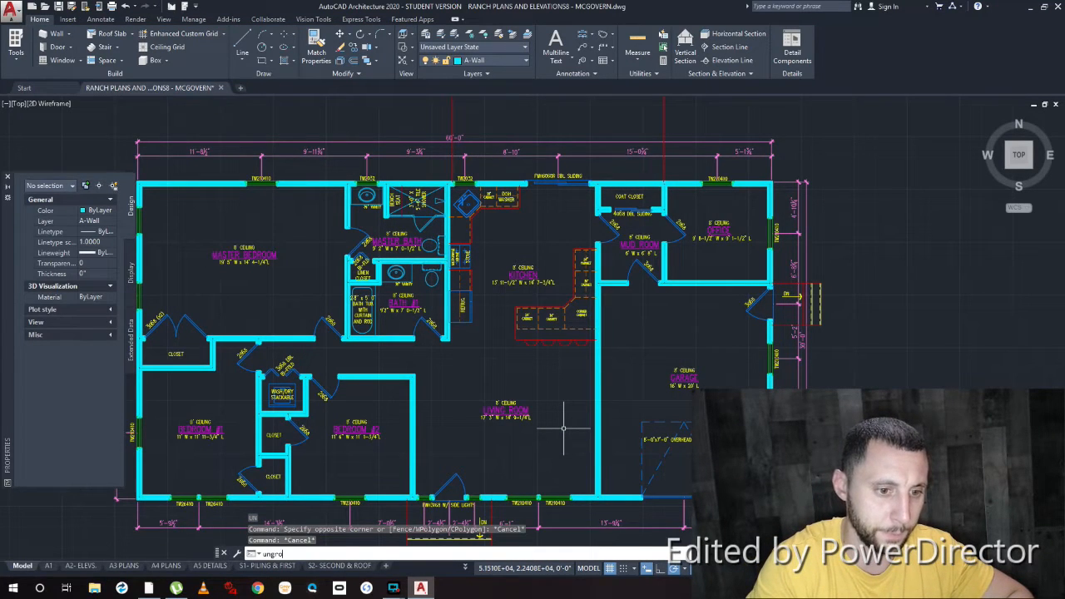
pyautogui.press('Return')
pyautogui.click(435, 404)
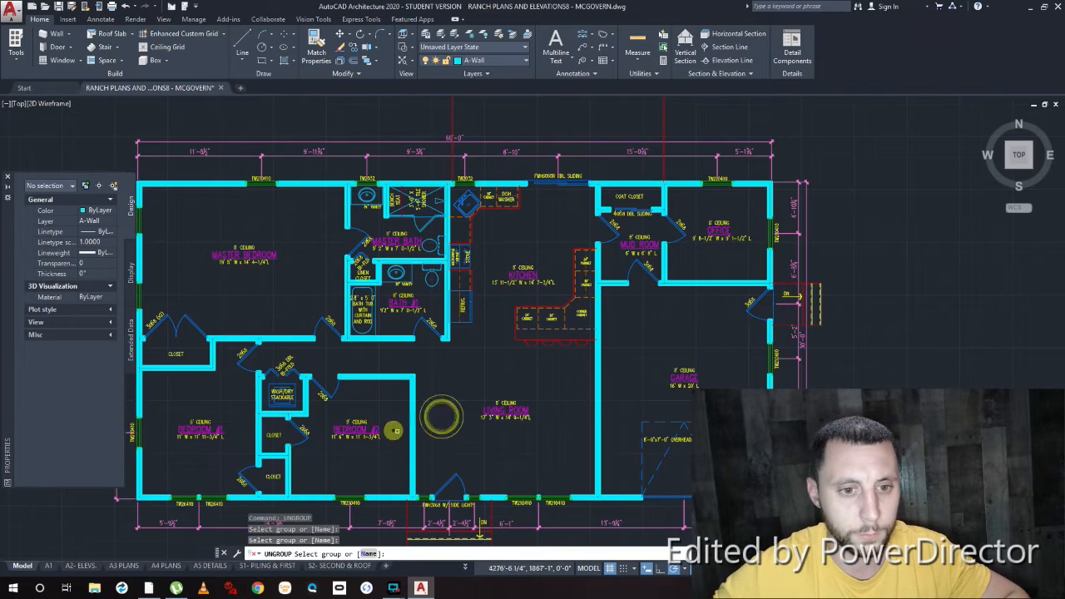
pyautogui.click(411, 425)
pyautogui.press('Escape')
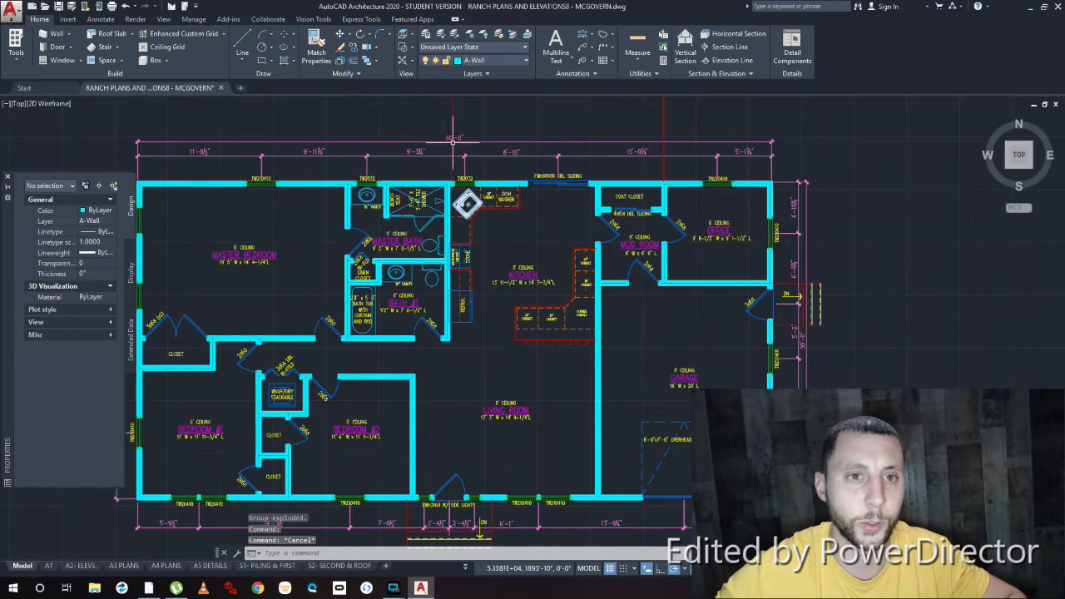
# Step: Turn off the layers of the room names, ceiling and size text, and doors in the floor plan
pyautogui.click(487, 36)
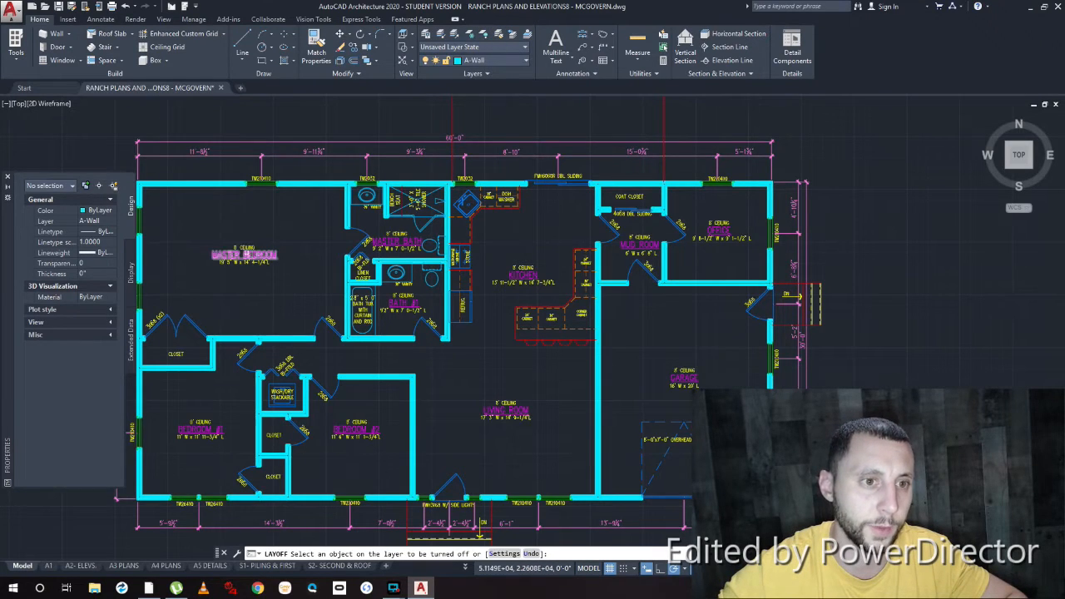
pyautogui.click(244, 254)
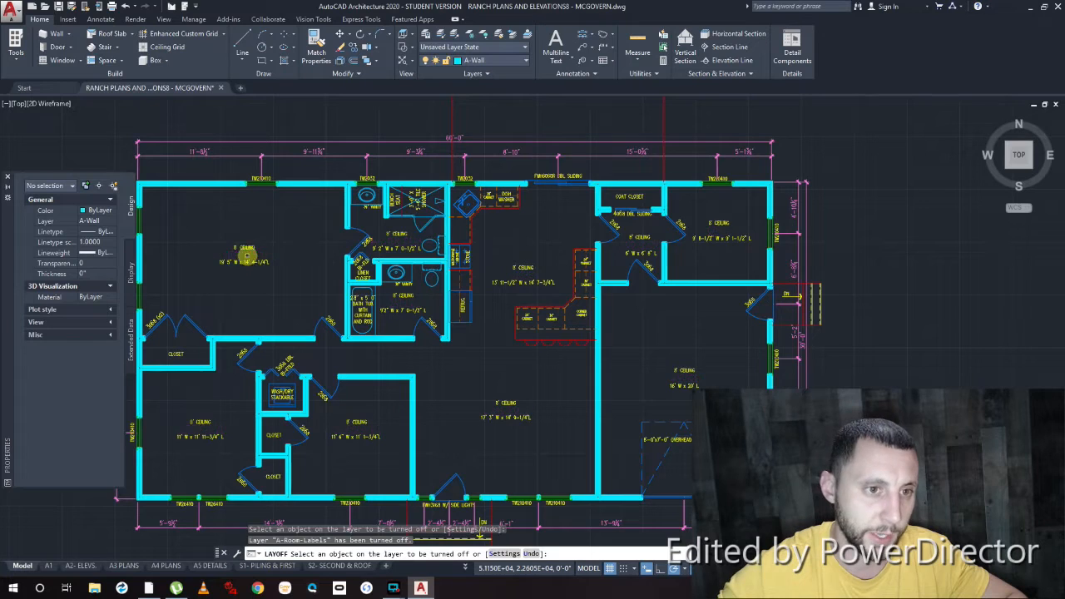
pyautogui.click(242, 247)
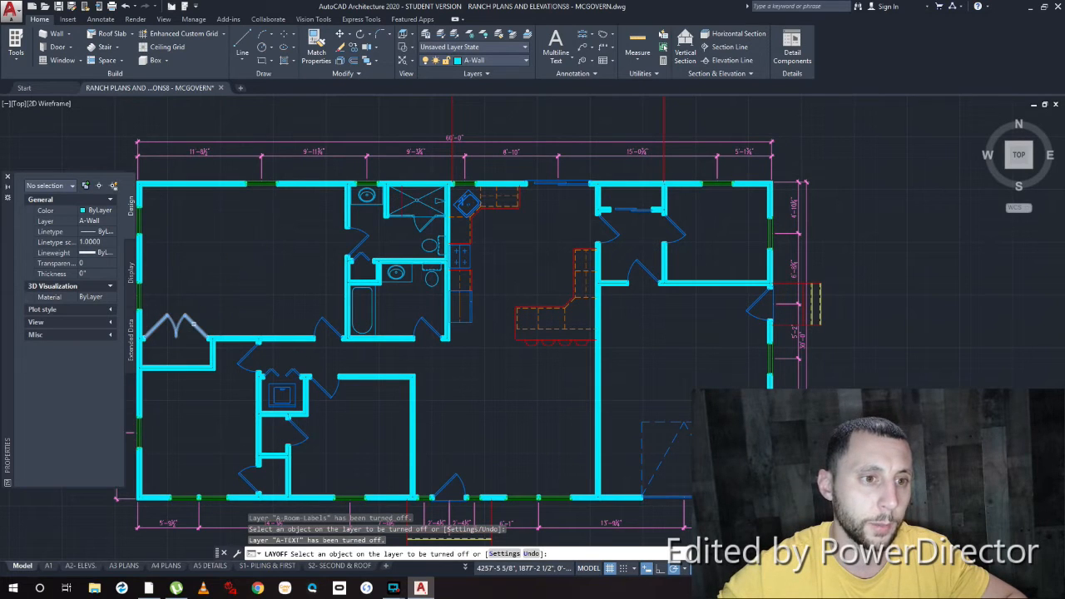
pyautogui.click(188, 325)
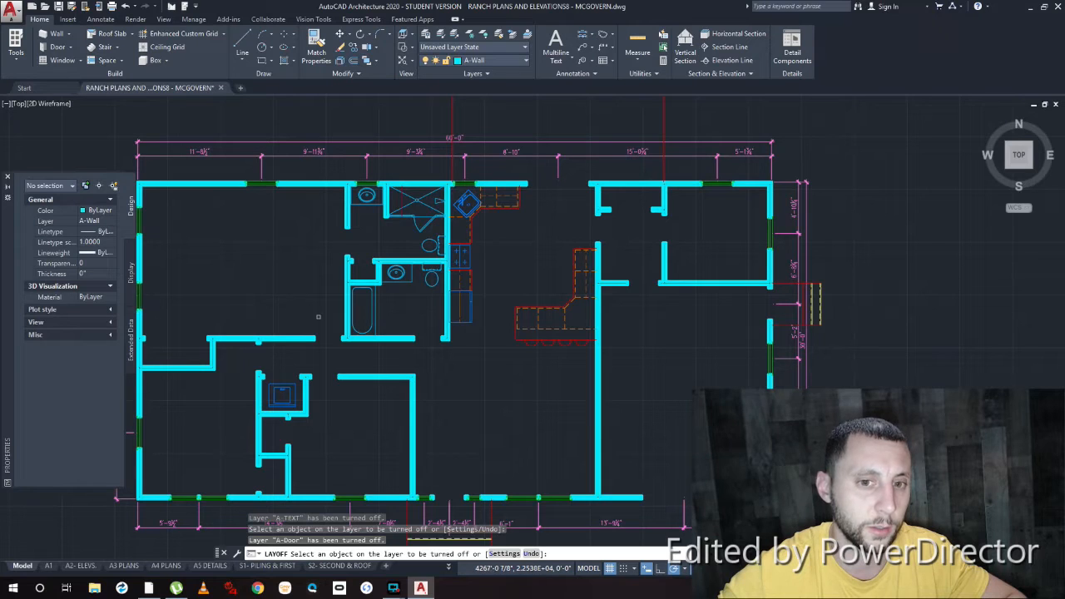
# Step: Turn off the kitchen cabinet and appliance layers A-Flor-Case, A-Wall-Blow, A-Flor-Appl and A-Wall-Abov
pyautogui.click(533, 338)
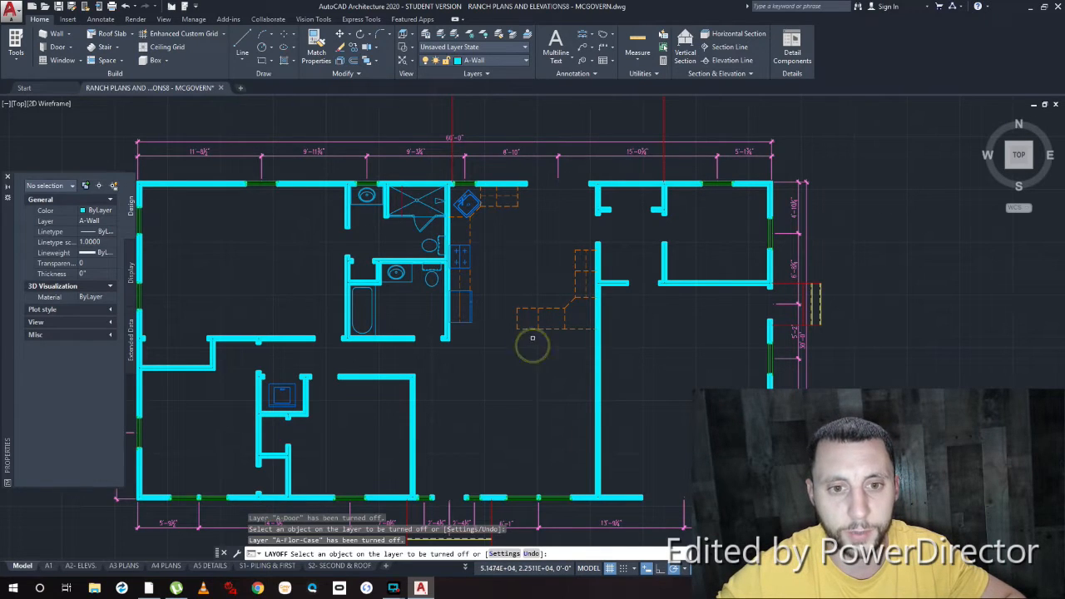
pyautogui.click(527, 330)
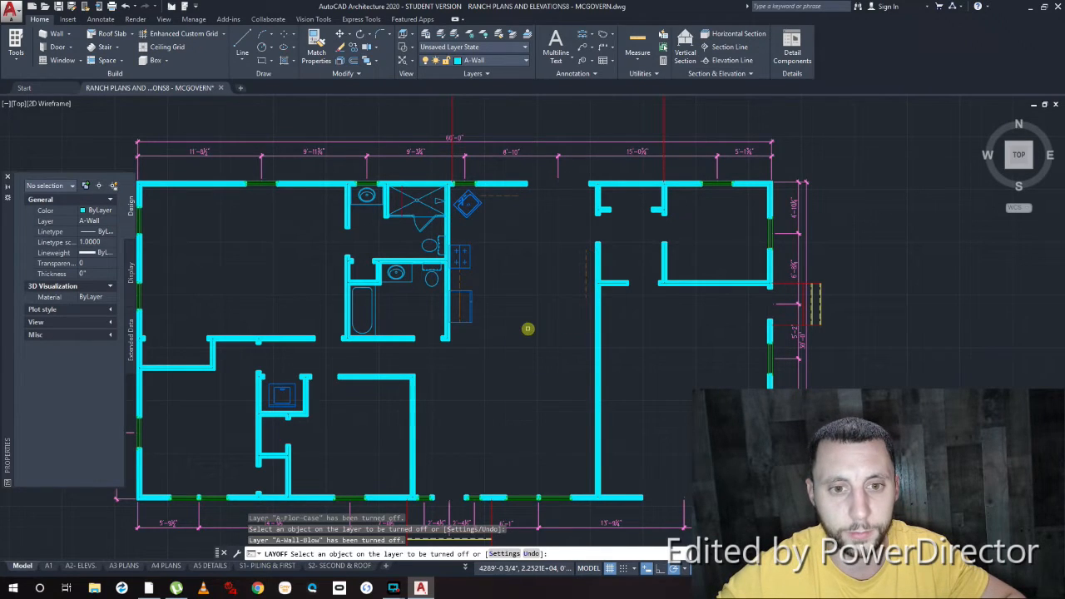
pyautogui.click(468, 304)
pyautogui.click(460, 303)
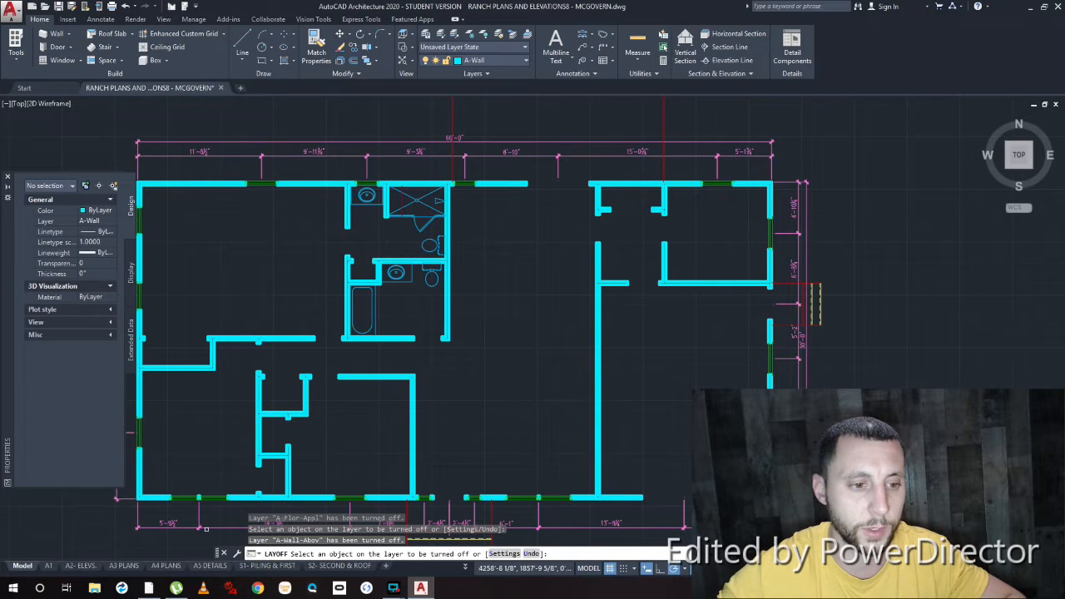
# Step: Turn off the bathroom fixture and exterior stair and deck layers A-Flor-Pfix, A-Flor-Hral, A-Flor-Strs and A-Flor-Casework
pyautogui.scroll(-2, 273, 398)
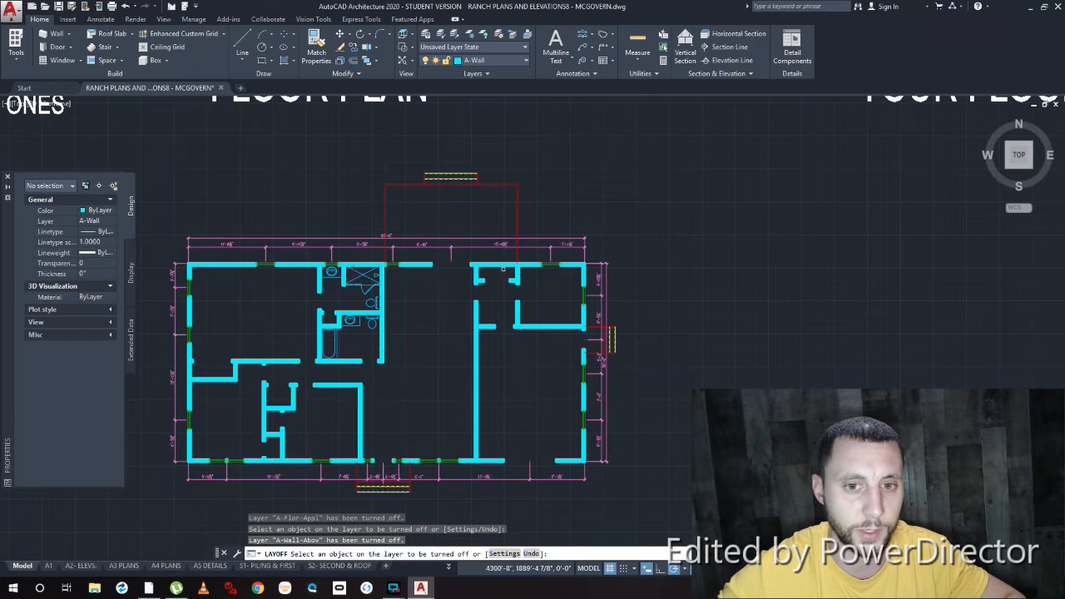
pyautogui.scroll(2, 378, 283)
pyautogui.click(357, 297)
pyautogui.click(338, 278)
pyautogui.moveTo(337, 278); pyautogui.dragTo(247, 216, button='middle')
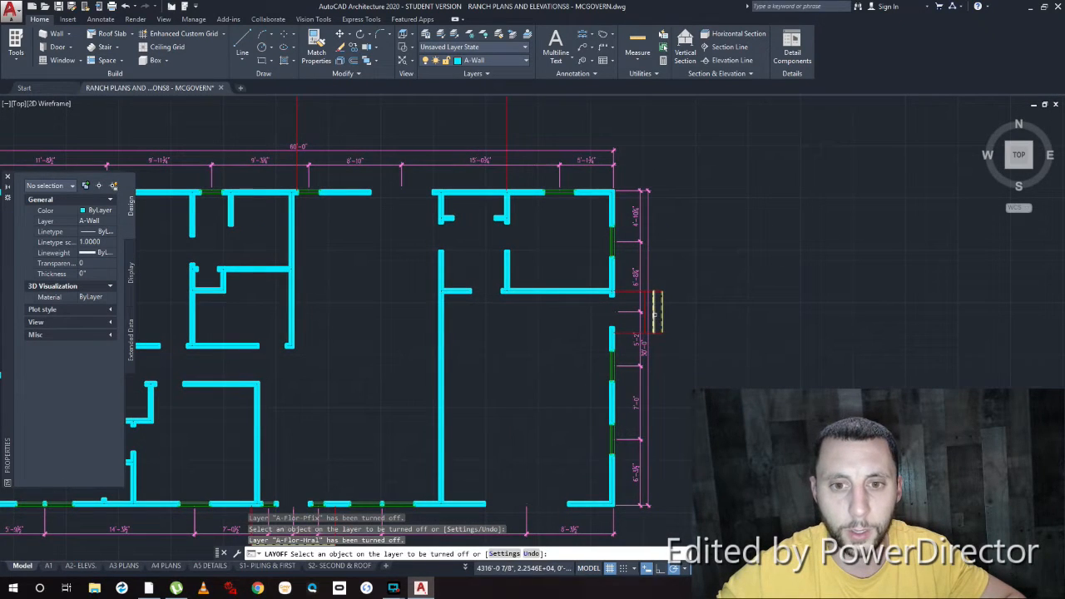
pyautogui.click(627, 292)
pyautogui.scroll(-3, 664, 319)
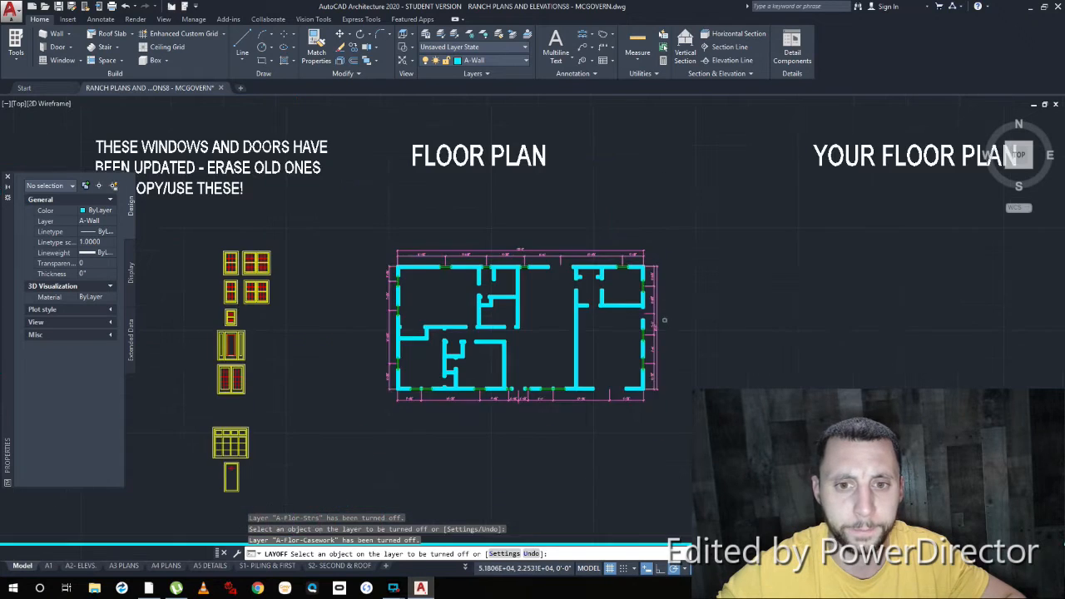
pyautogui.moveTo(664, 320); pyautogui.dragTo(680, 333, button='middle')
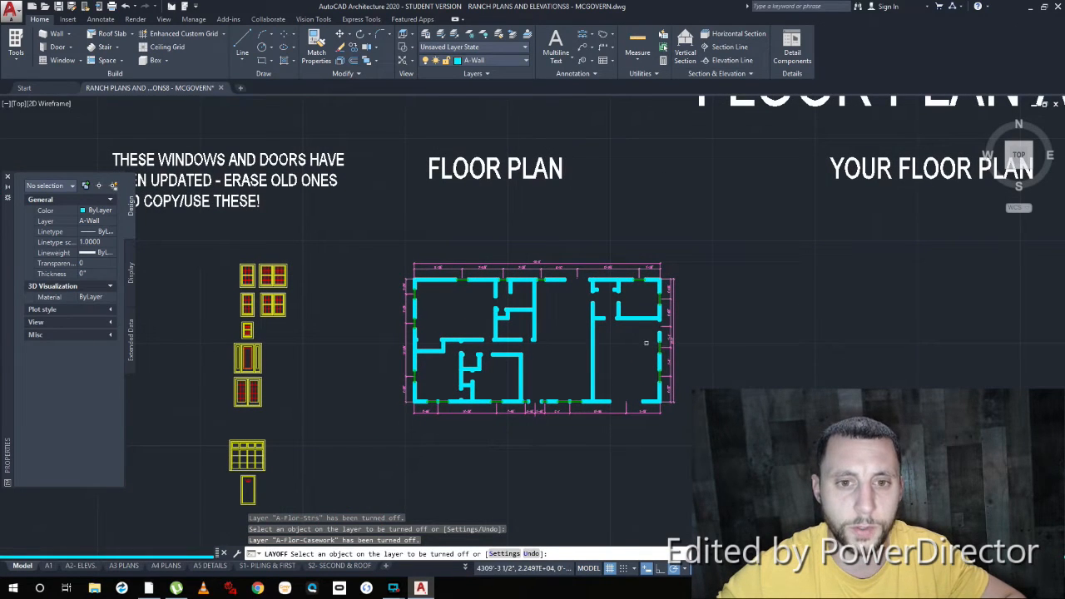
pyautogui.press('Escape')
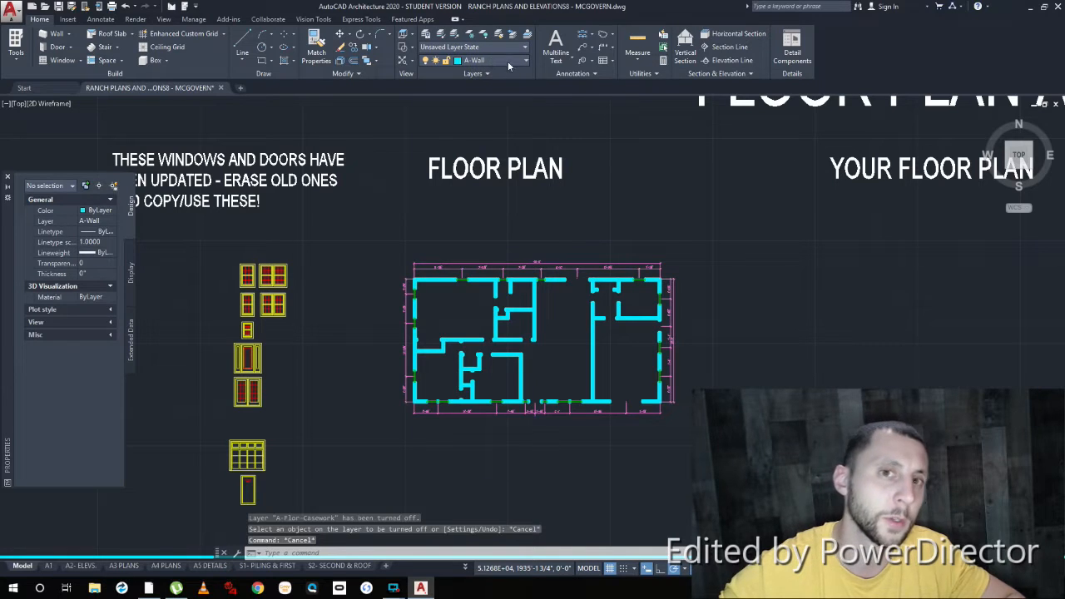
# Step: Turn the A-Door layer back on
pyautogui.click(516, 62)
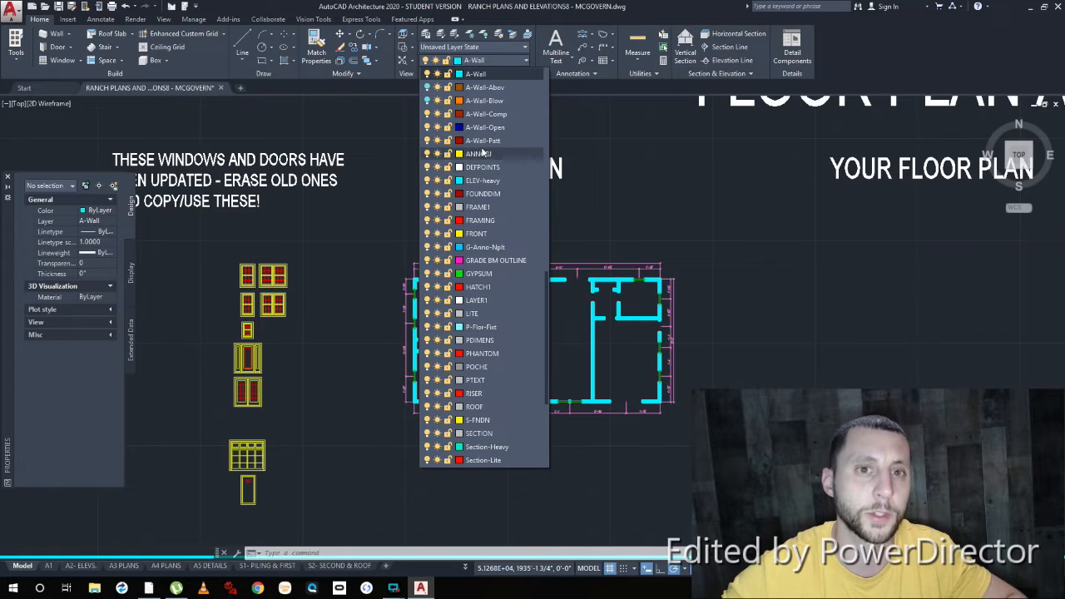
pyautogui.scroll(5, 483, 149)
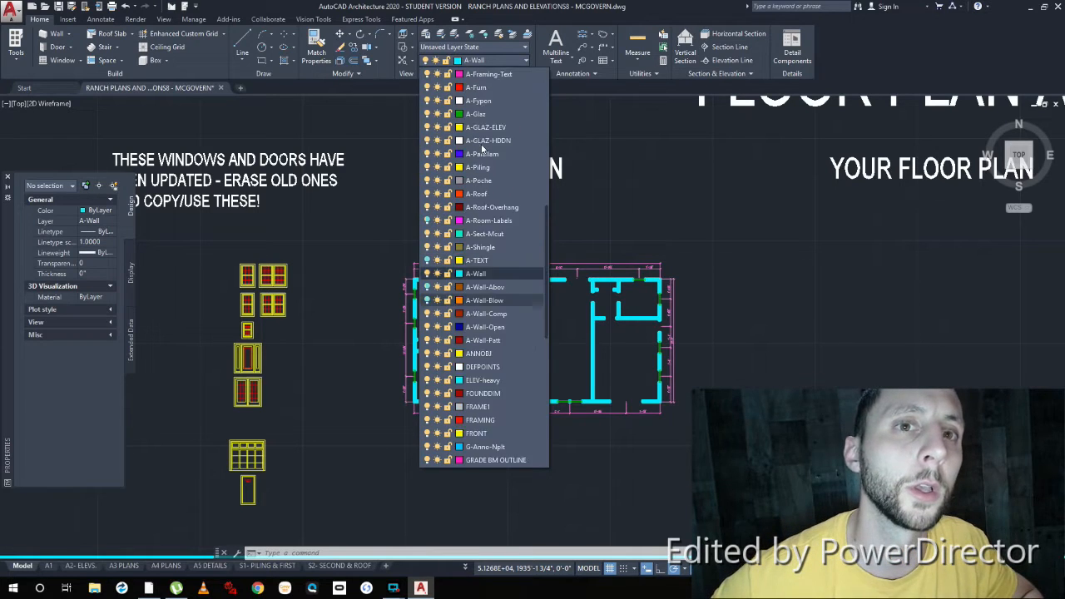
pyautogui.scroll(5, 483, 148)
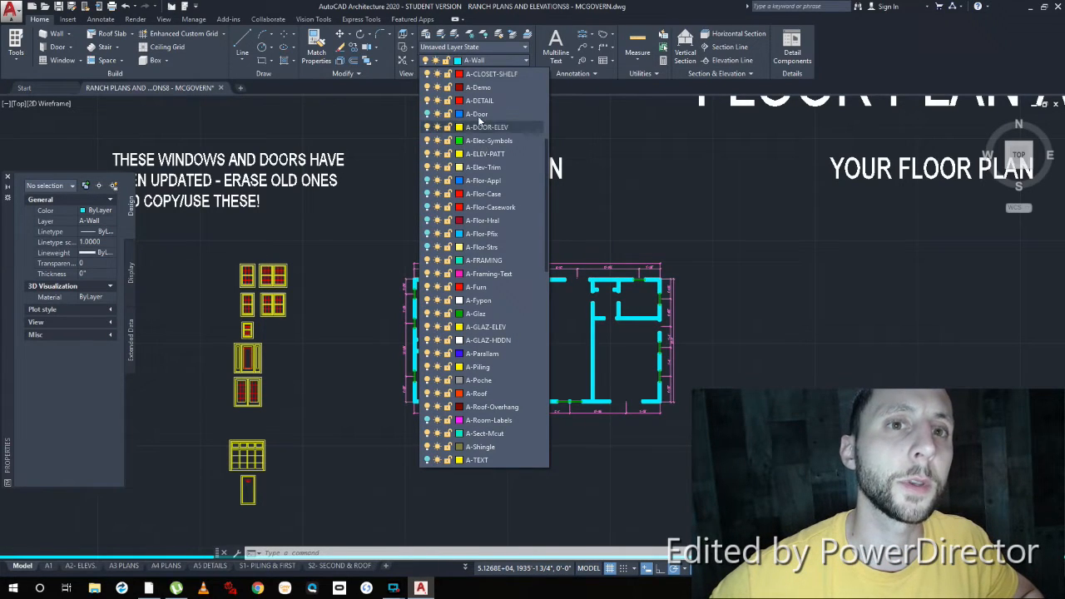
pyautogui.click(427, 114)
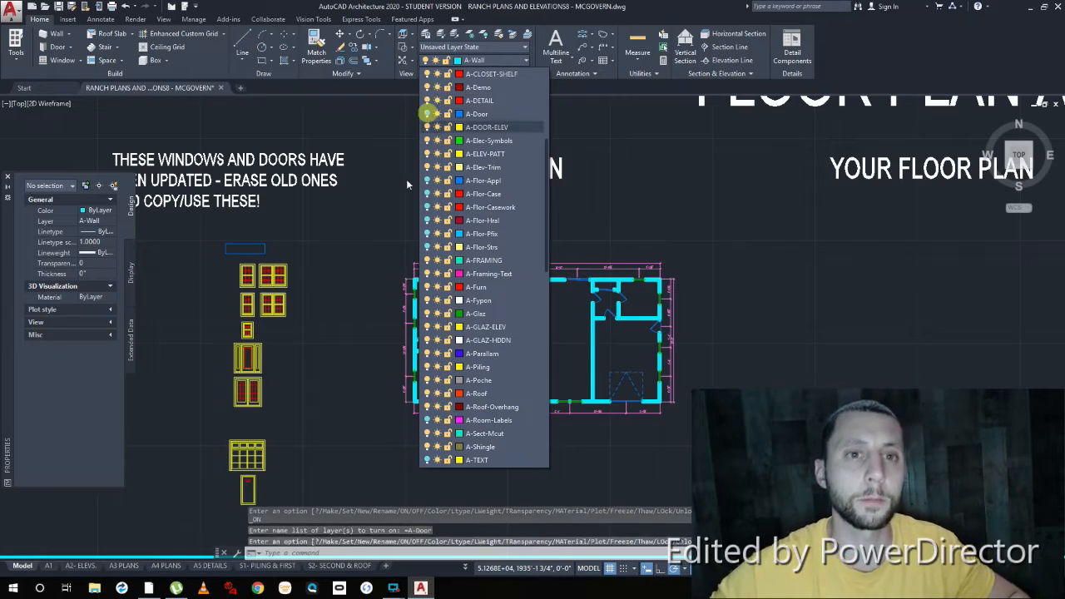
pyautogui.click(364, 292)
# Step: Look over the drawing's Wizard Work and Sample Homes sections
pyautogui.scroll(-3, 505, 351)
pyautogui.moveTo(504, 351); pyautogui.dragTo(380, 221, button='middle')
pyautogui.scroll(-1, 441, 247)
pyautogui.scroll(2, 532, 383)
pyautogui.moveTo(532, 386); pyautogui.dragTo(350, 333, button='middle')
pyautogui.scroll(-2, 573, 383)
pyautogui.scroll(2, 646, 337)
pyautogui.scroll(-3, 602, 339)
pyautogui.moveTo(466, 245)
pyautogui.mouseDown(button='middle')
pyautogui.moveTo(596, 348)
pyautogui.moveTo(569, 363)
pyautogui.mouseUp(button='middle')
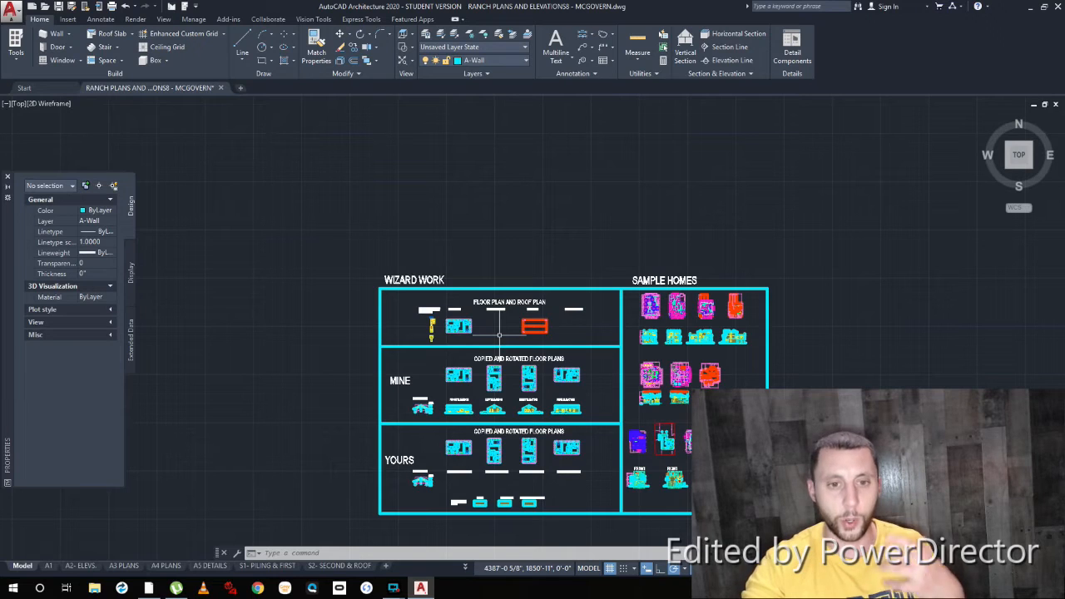
pyautogui.scroll(10, 500, 336)
pyautogui.click(398, 276)
pyautogui.click(662, 453)
pyautogui.hotkey('ctrl', 'c')
pyautogui.hotkey('ctrl', 'v')
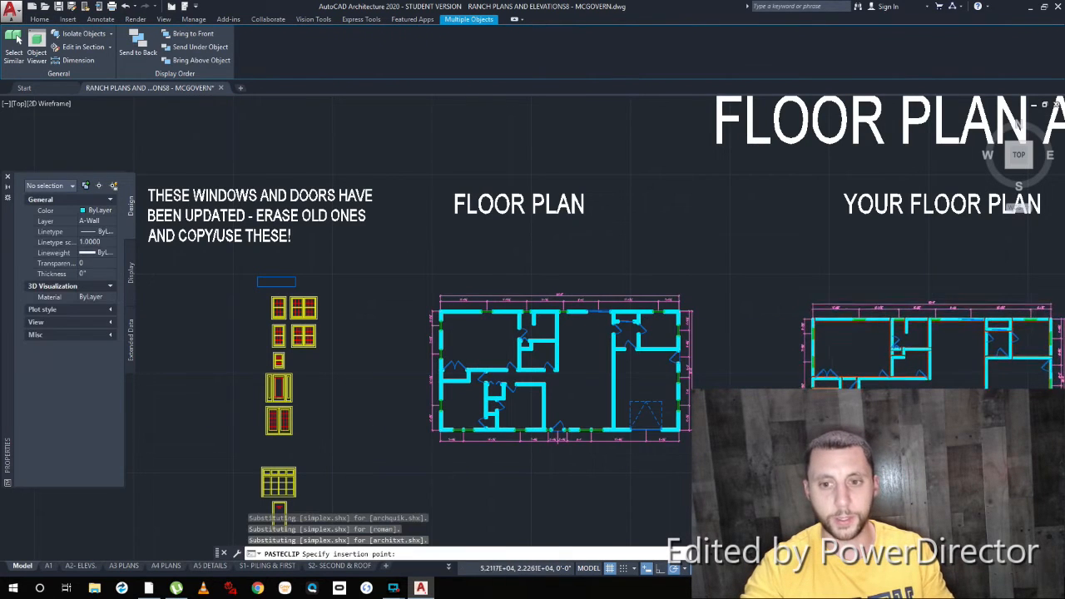
pyautogui.press('Escape')
pyautogui.press('Escape')
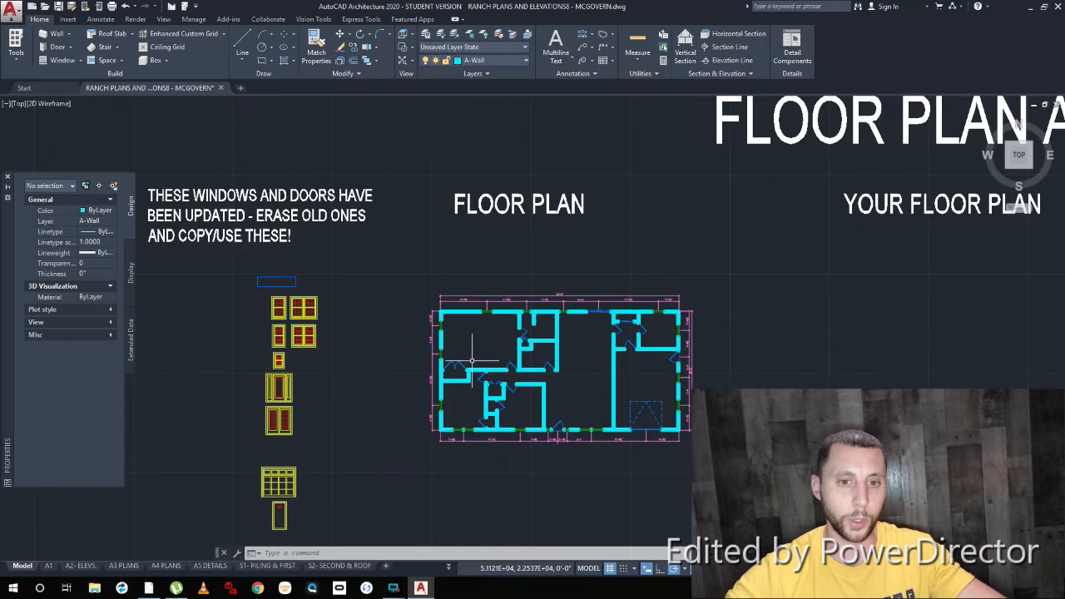
pyautogui.scroll(2, 476, 362)
pyautogui.scroll(2, 602, 324)
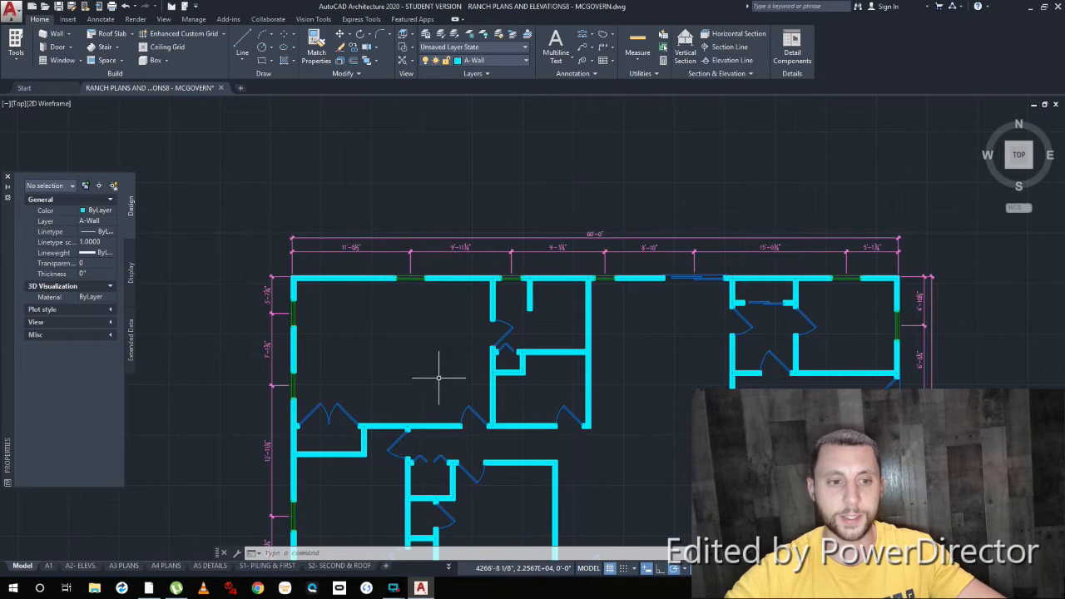
# Step: Start a new wall with a width of 3 1/2", keeping the 8'-0" base height, and set its justification to Left
pyautogui.moveTo(693, 405); pyautogui.dragTo(335, 400, button='middle')
pyautogui.scroll(2, 618, 354)
pyautogui.scroll(-8, 617, 354)
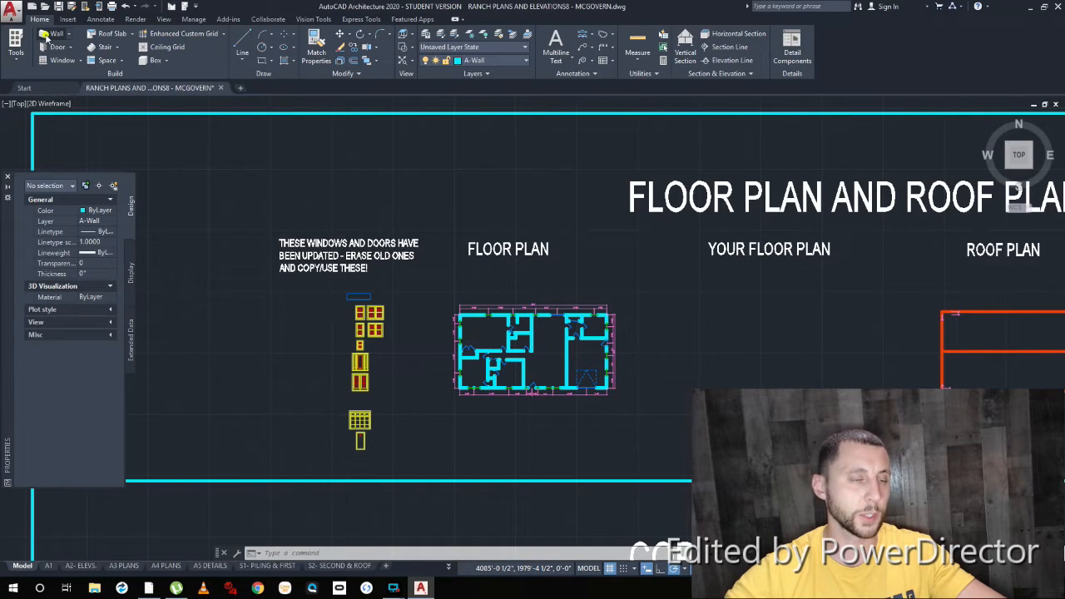
pyautogui.click(48, 35)
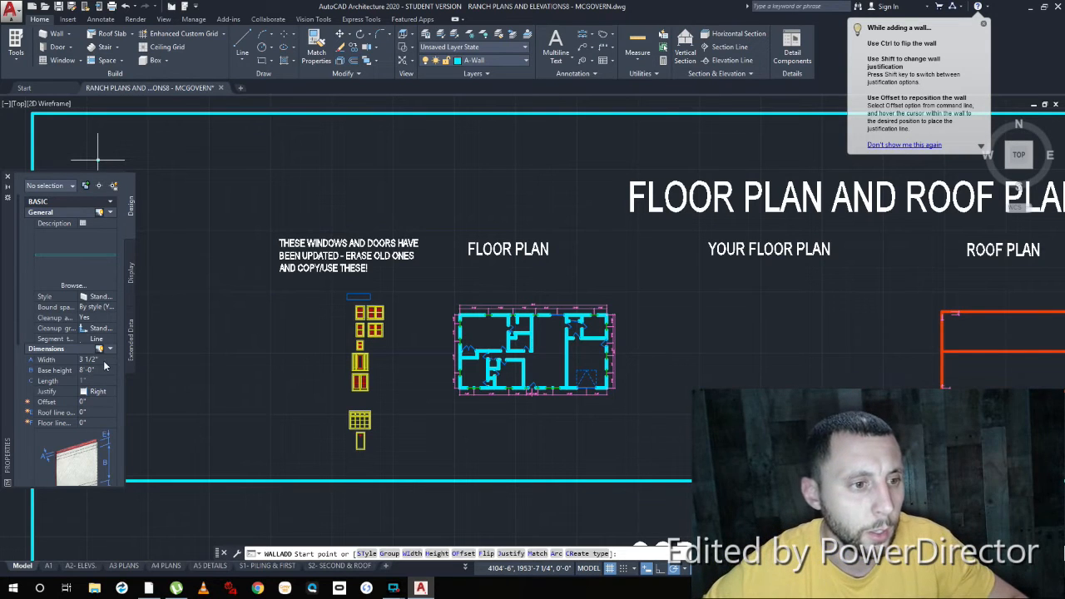
pyautogui.click(93, 362)
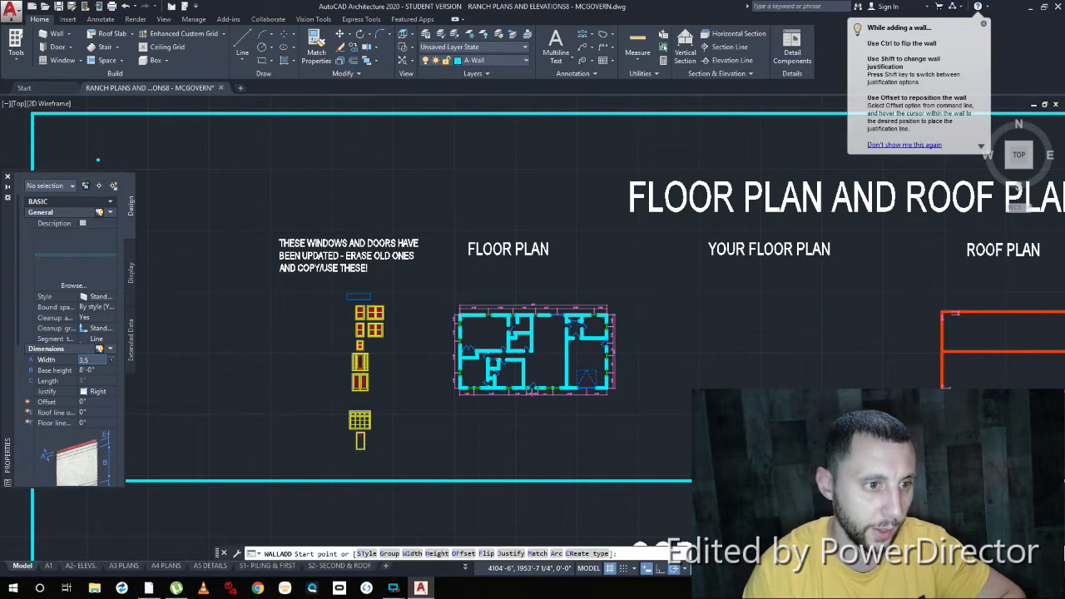
pyautogui.press('Tab')
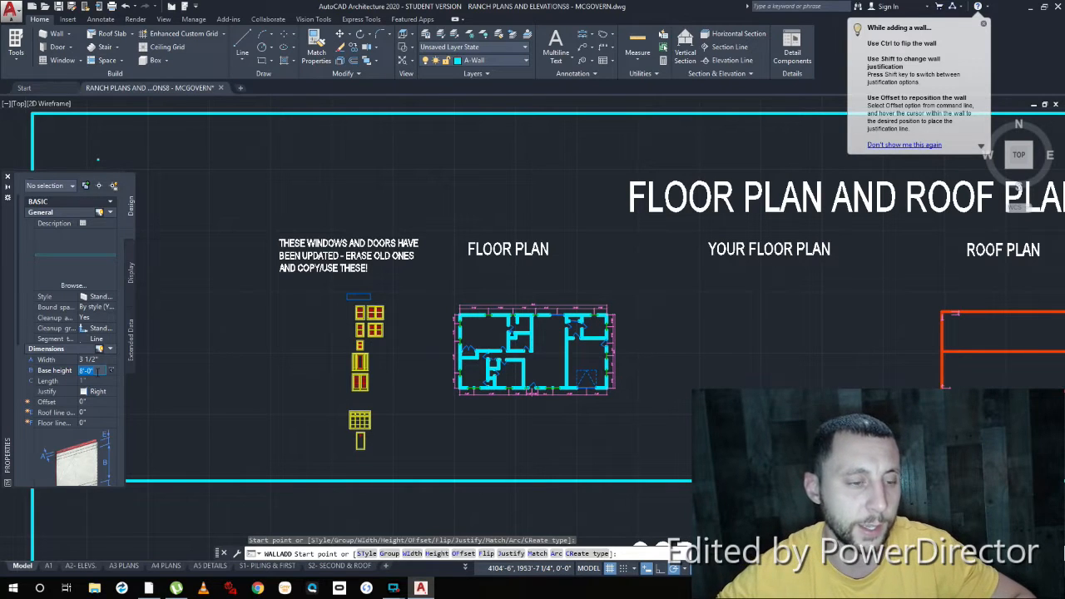
pyautogui.click(97, 393)
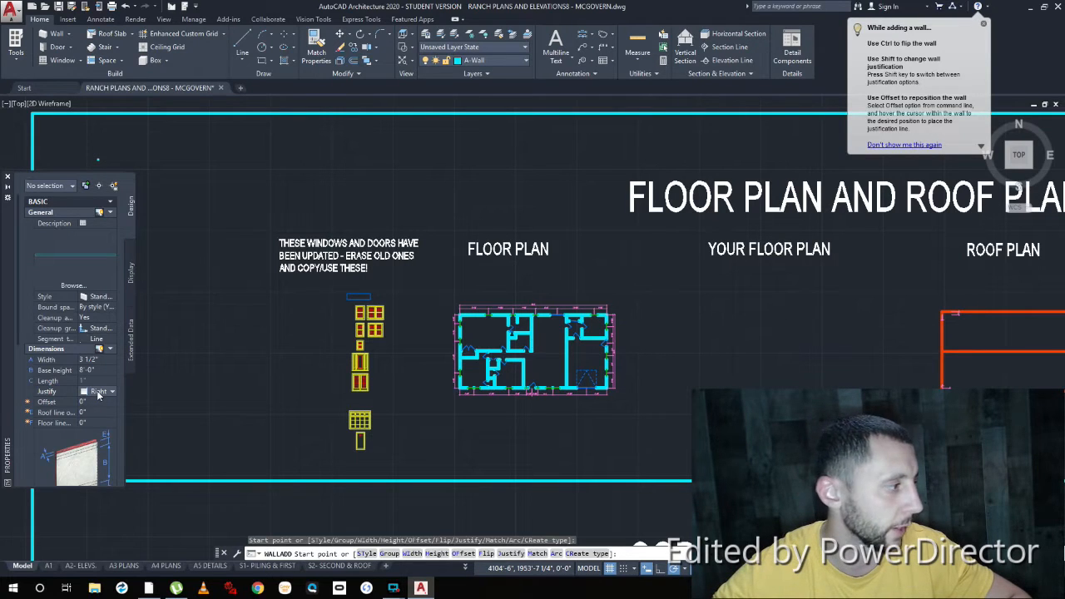
pyautogui.click(97, 393)
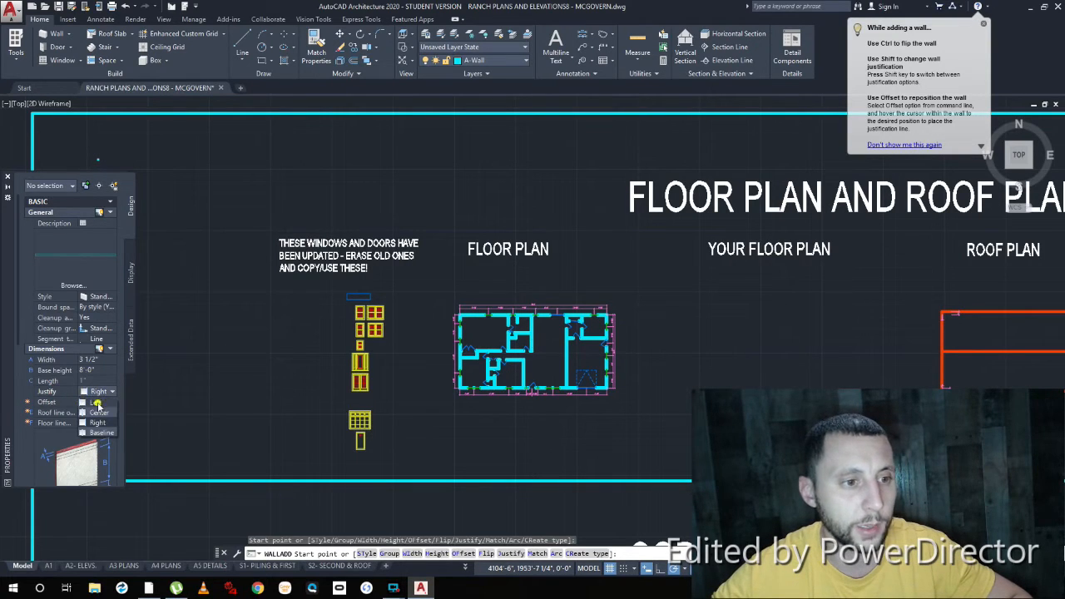
pyautogui.click(97, 403)
# Step: Draw two trial walls below the YOUR FLOOR PLAN title, about 28'-9" horizontally and about 20'-4" downward
pyautogui.click(699, 308)
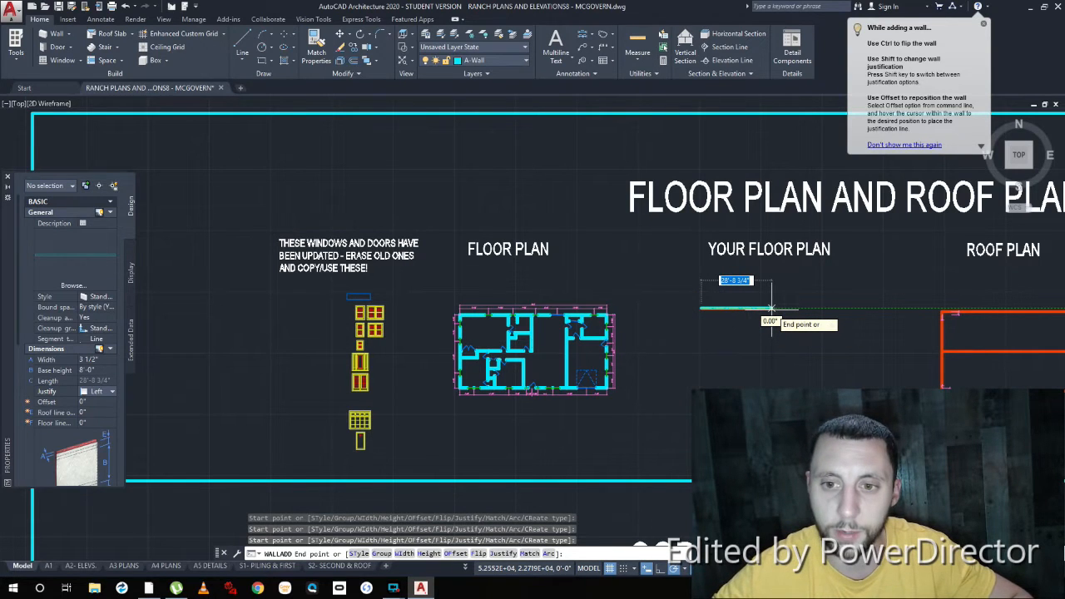
pyautogui.click(771, 309)
pyautogui.click(772, 358)
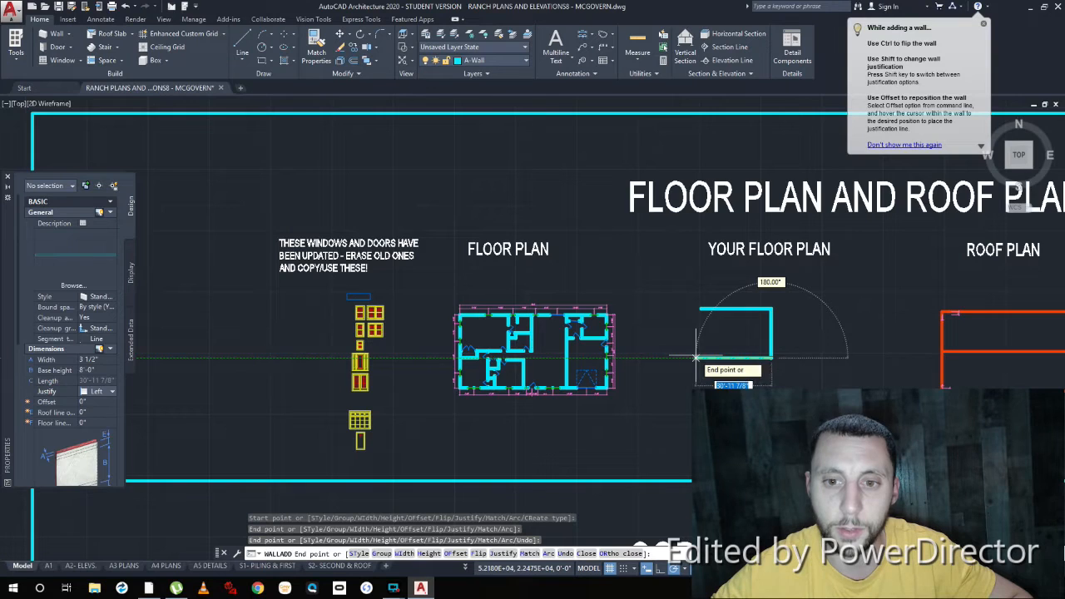
pyautogui.scroll(8, 768, 366)
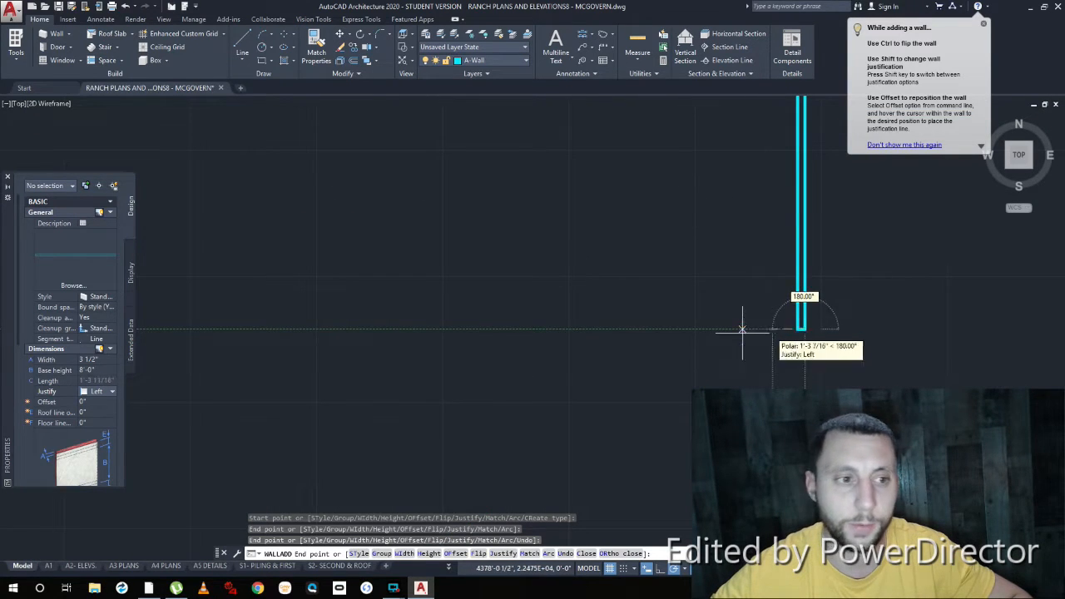
pyautogui.moveTo(790, 343); pyautogui.dragTo(487, 374, button='middle')
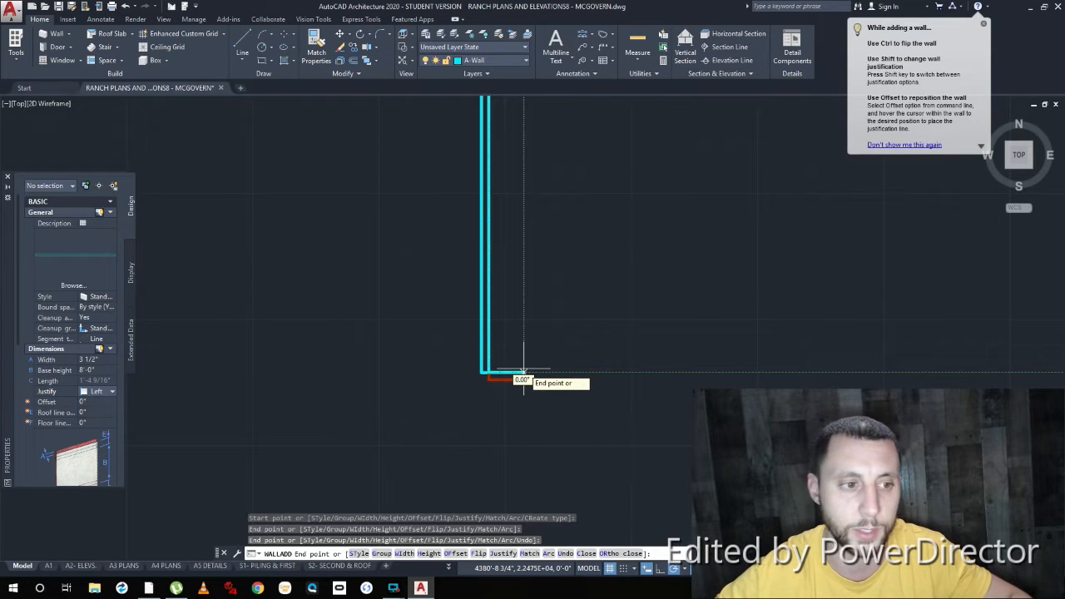
pyautogui.press('Escape')
pyautogui.press('Escape')
# Step: Erase the two left-justified trial walls below the YOUR FLOOR PLAN title
pyautogui.click(483, 366)
pyautogui.scroll(-3, 554, 333)
pyautogui.click(555, 323)
pyautogui.click(490, 353)
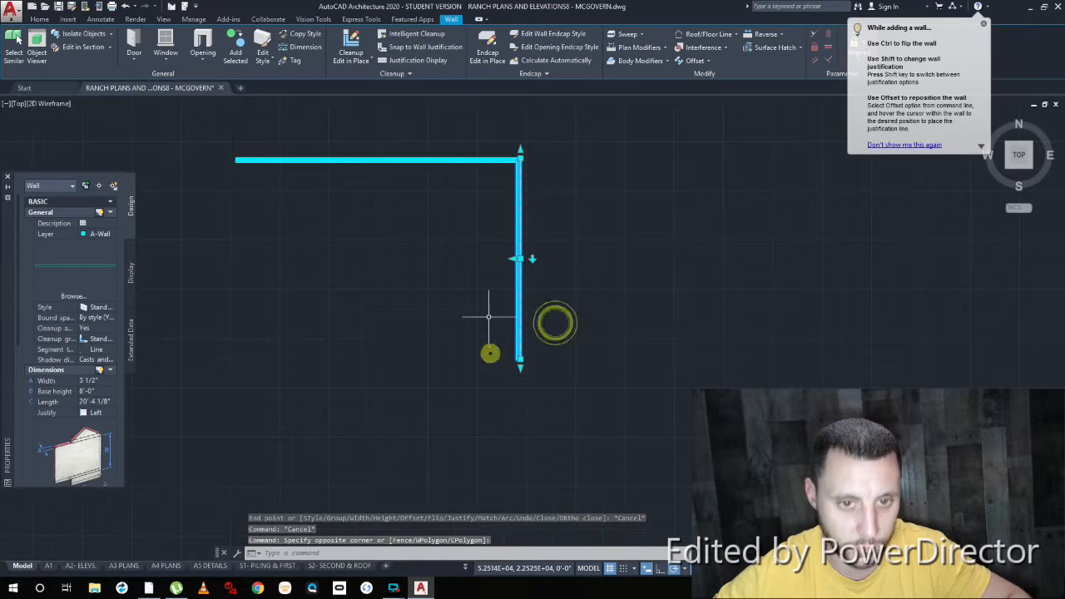
pyautogui.moveTo(488, 316); pyautogui.dragTo(466, 406, button='middle')
pyautogui.click(476, 185)
pyautogui.click(402, 309)
pyautogui.press('Delete')
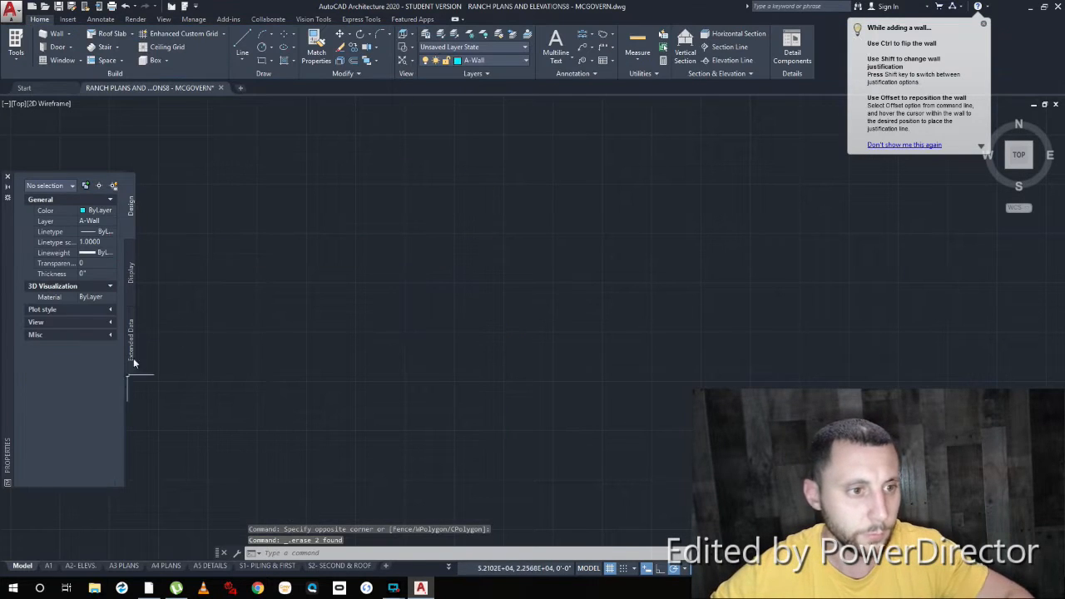
# Step: Restart the wall command and set the wall justification to Right
pyautogui.click(57, 33)
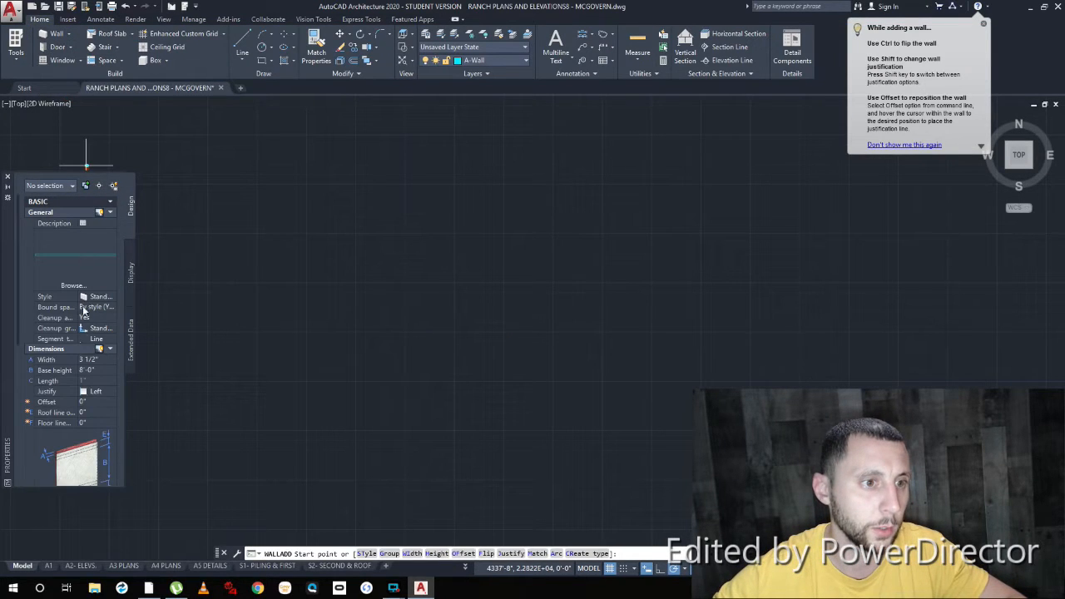
pyautogui.click(96, 391)
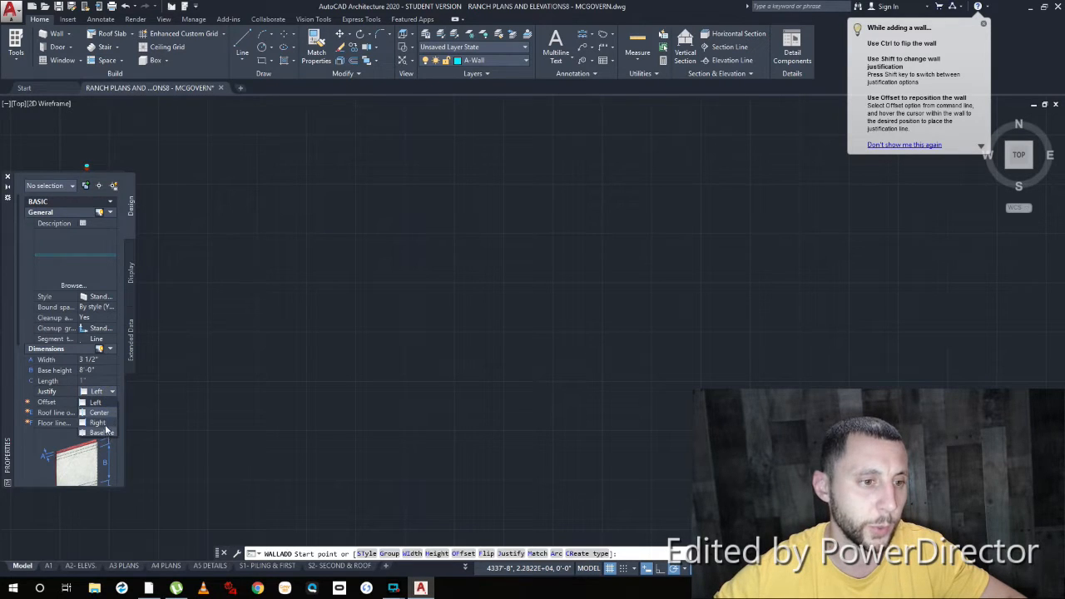
pyautogui.click(104, 423)
# Step: Draw a 30' wall straight down below the YOUR FLOOR PLAN title and try a horizontal segment from its lower end
pyautogui.click(285, 225)
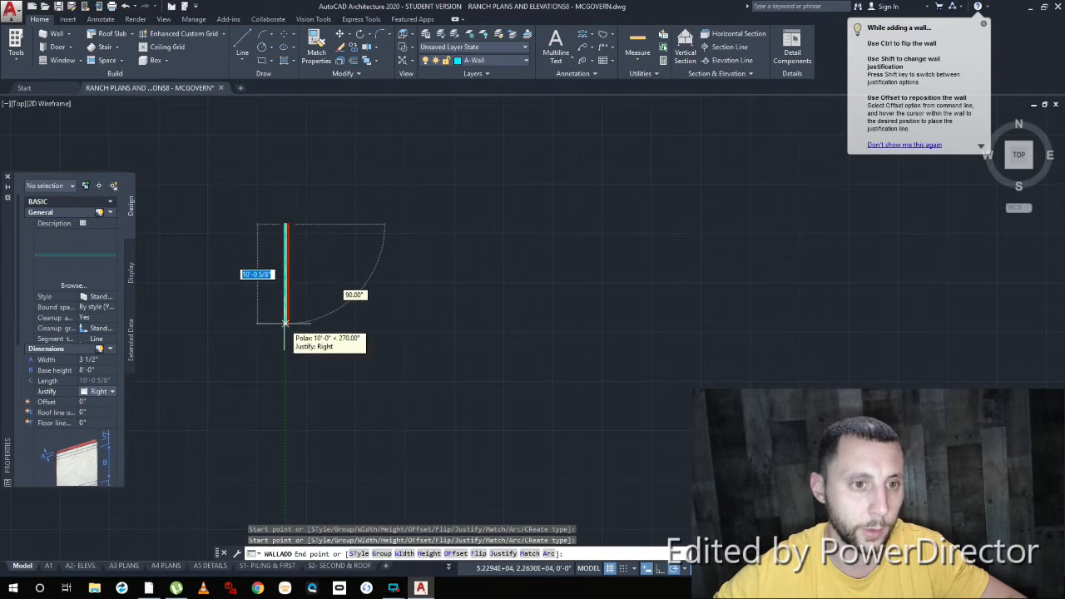
pyautogui.write("30'")
pyautogui.press('Return')
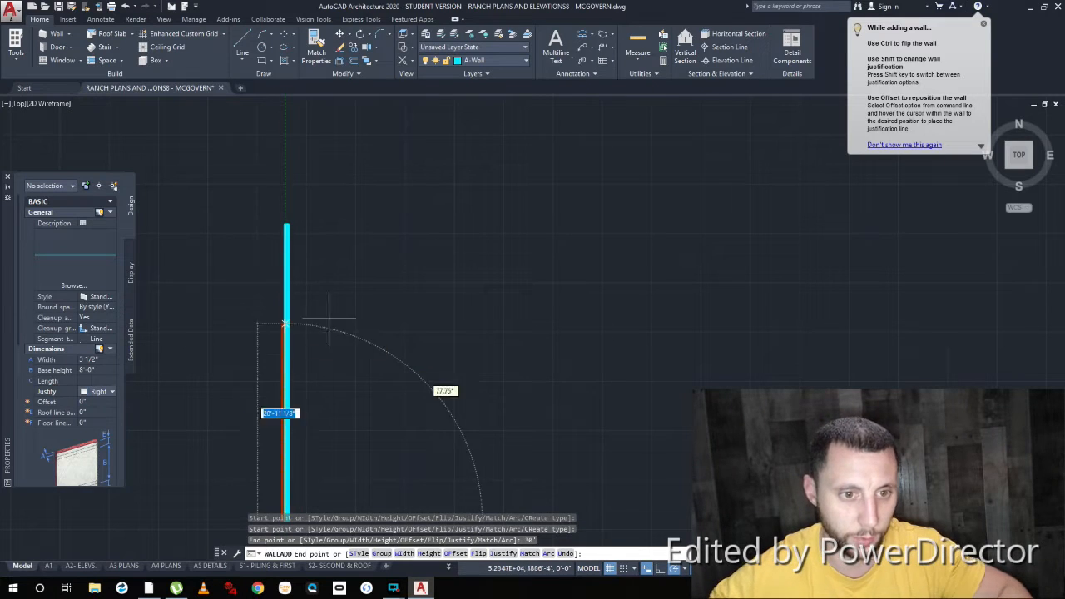
pyautogui.scroll(-4, 326, 308)
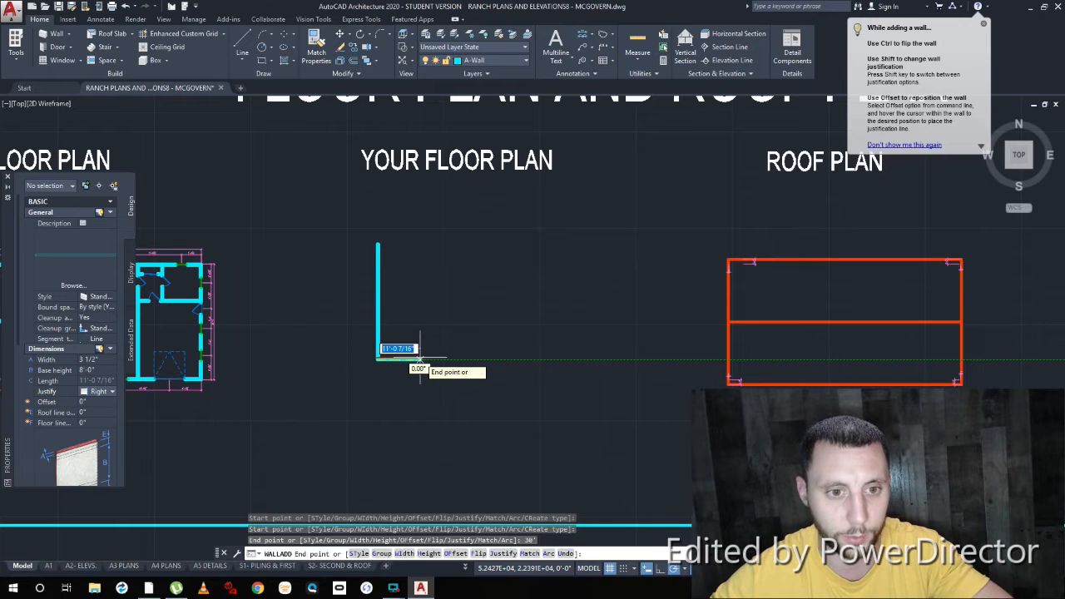
pyautogui.click(420, 358)
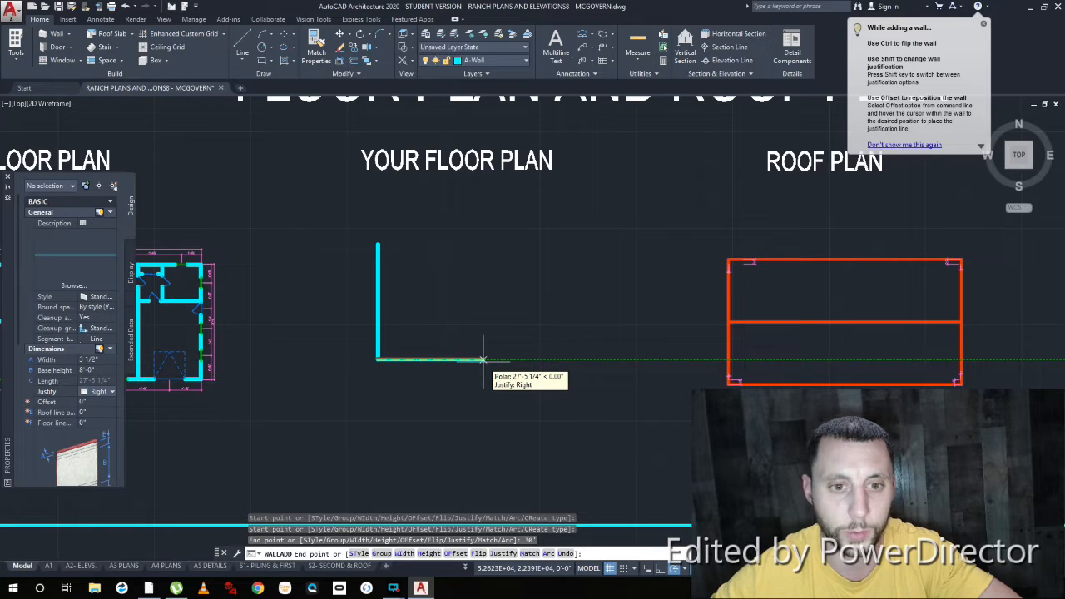
pyautogui.press('Escape')
pyautogui.press('Escape')
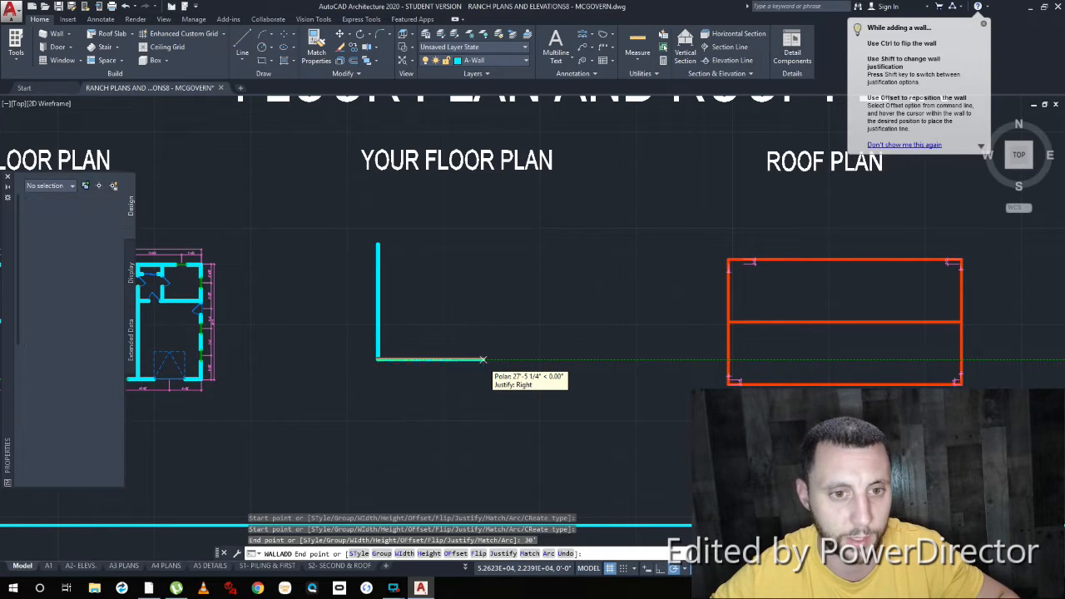
# Step: Erase the 30' trial wall below the YOUR FLOOR PLAN title
pyautogui.click(419, 309)
pyautogui.click(336, 359)
pyautogui.press('Delete')
# Step: Review the running object snap modes in the drafting settings
pyautogui.write('os')
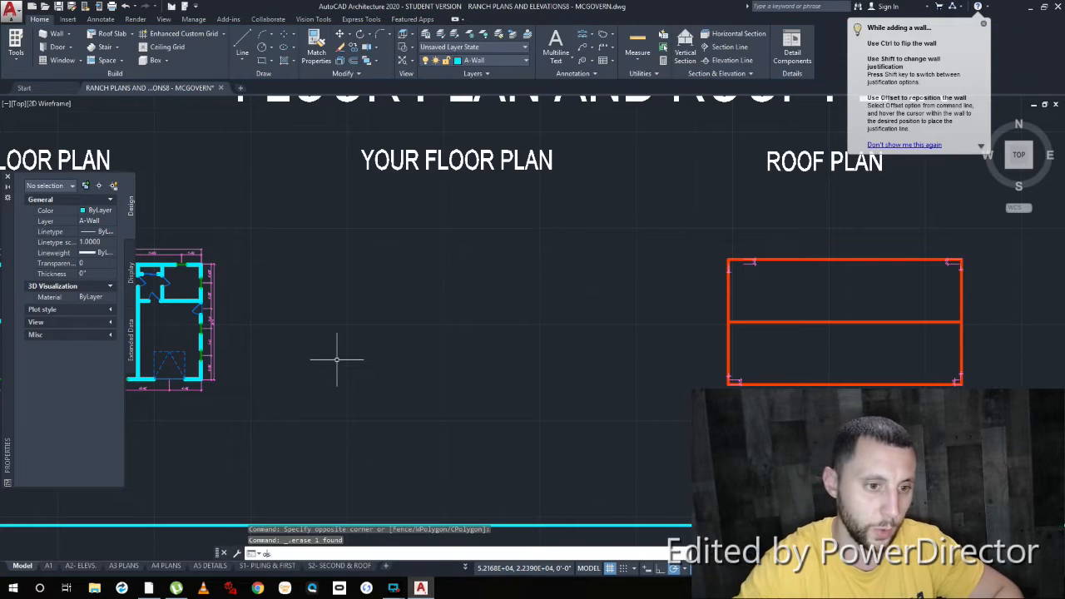
pyautogui.press('Return')
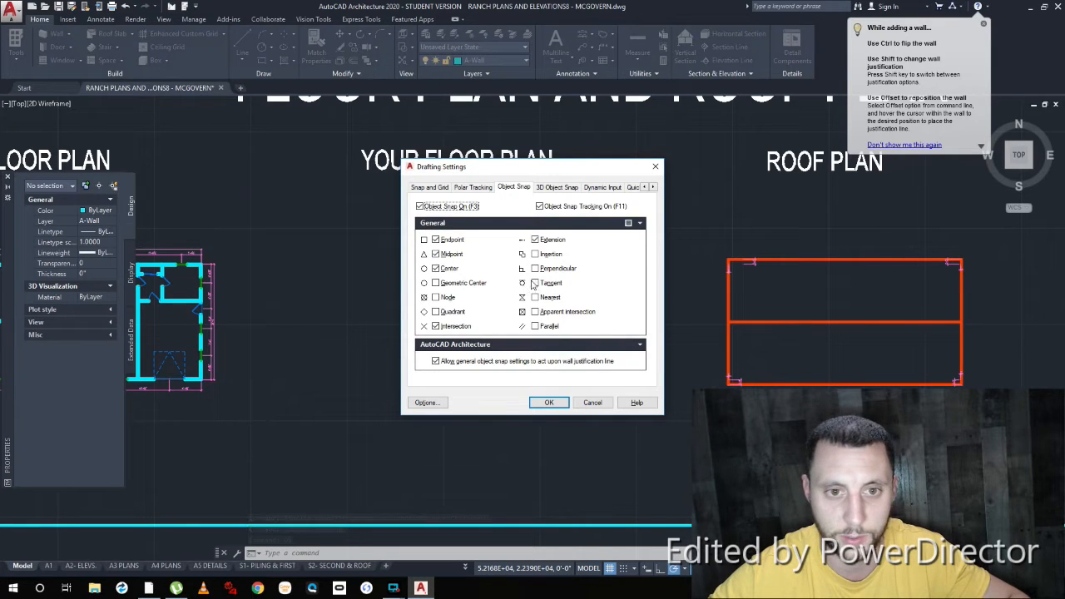
pyautogui.click(549, 403)
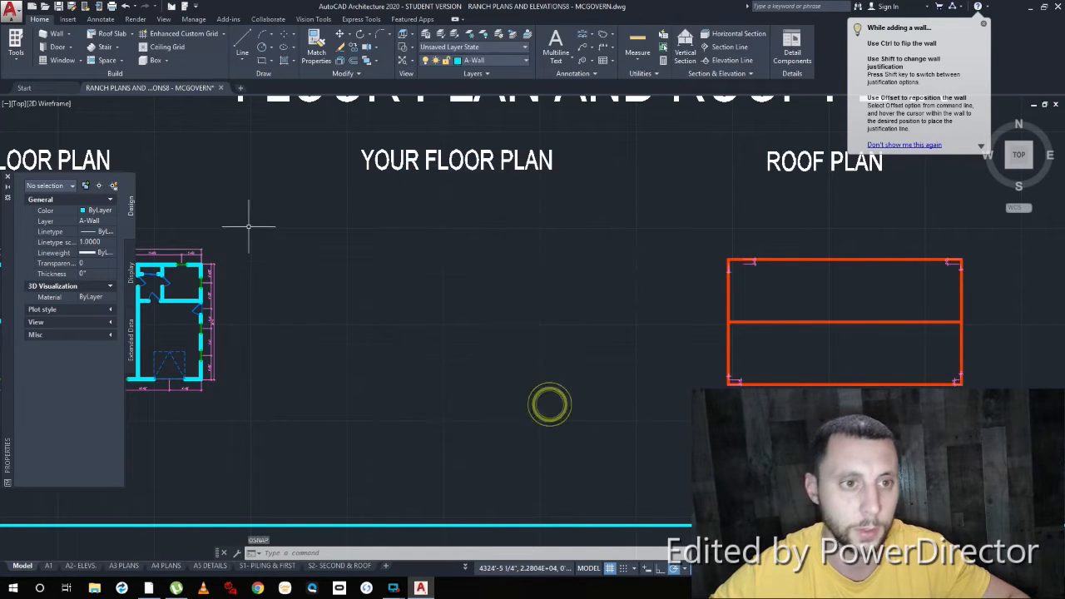
# Step: Below the YOUR FLOOR PLAN title, draw right-justified exterior walls running 30' down and 60' to the right
pyautogui.click(53, 34)
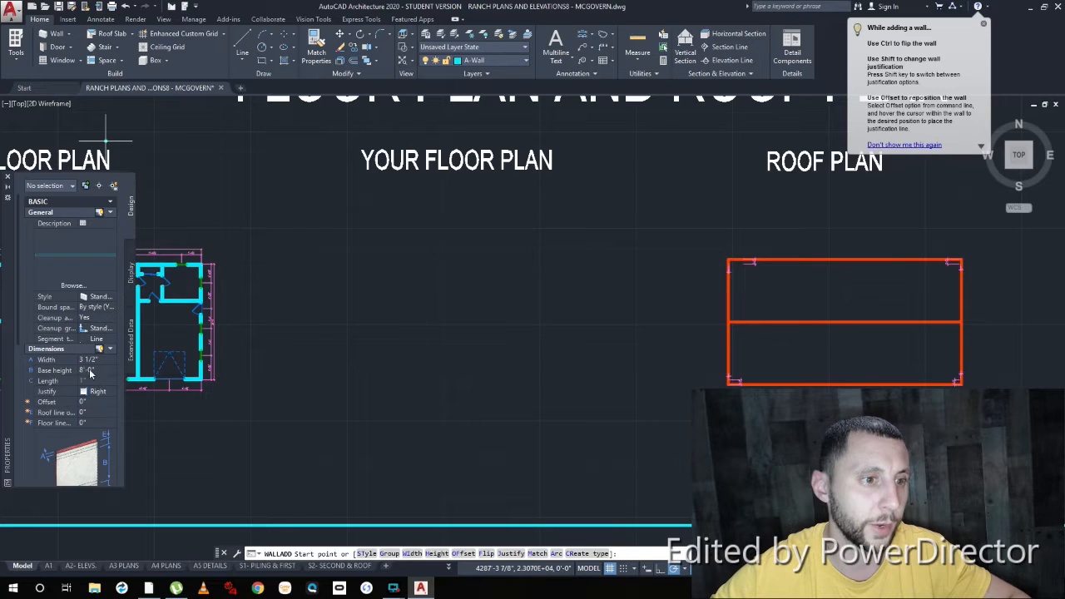
pyautogui.click(356, 292)
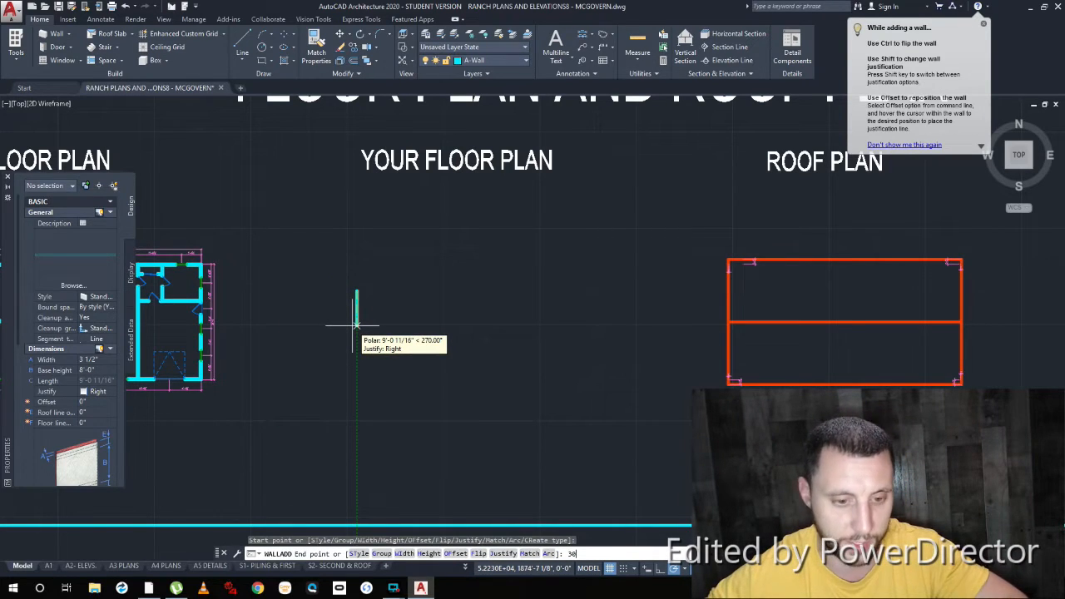
pyautogui.write("30'")
pyautogui.press('Return')
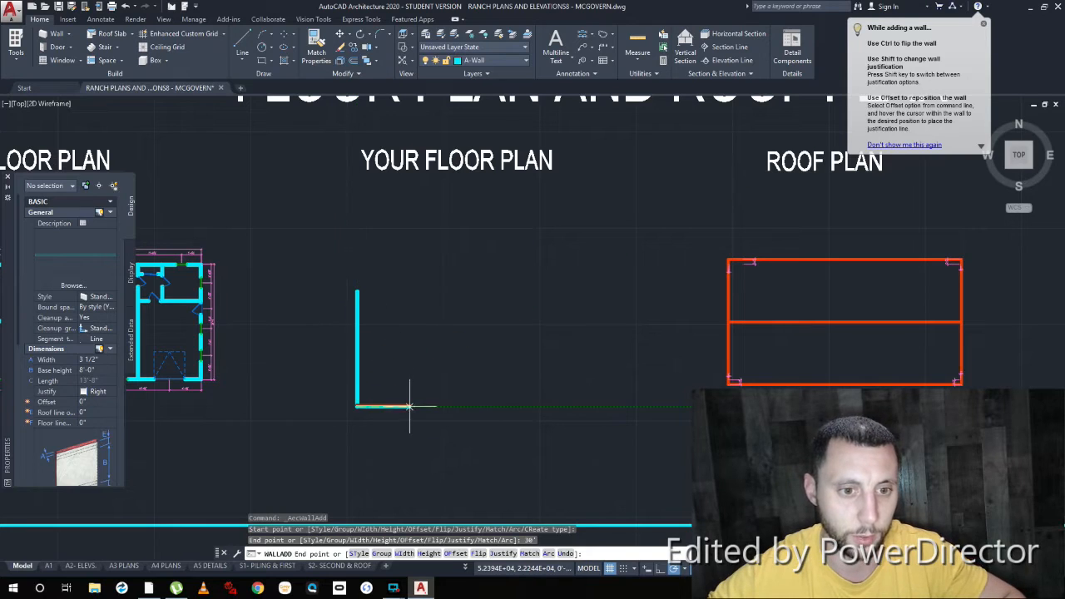
pyautogui.write("60'")
pyautogui.press('Return')
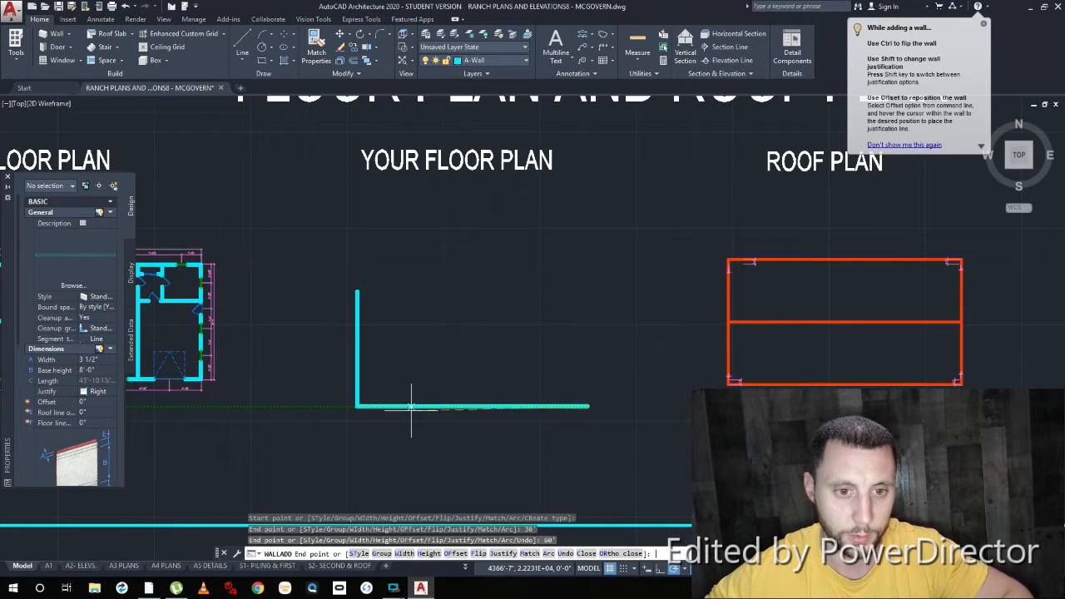
# Step: Continue the exterior walls 30' upward and close the run back to its starting point
pyautogui.write('3')
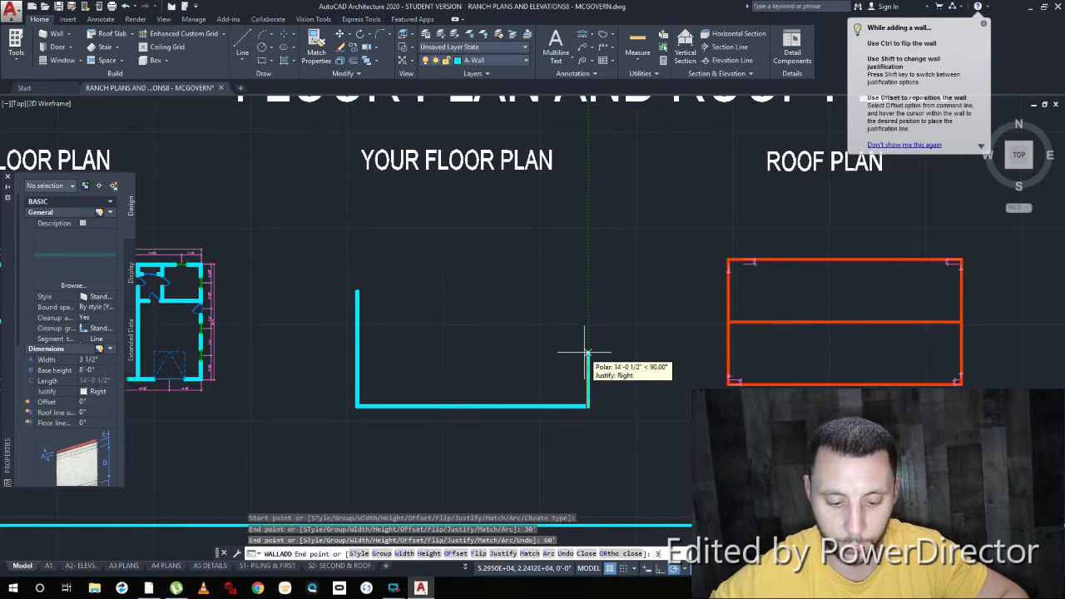
pyautogui.write("0'")
pyautogui.press('Return')
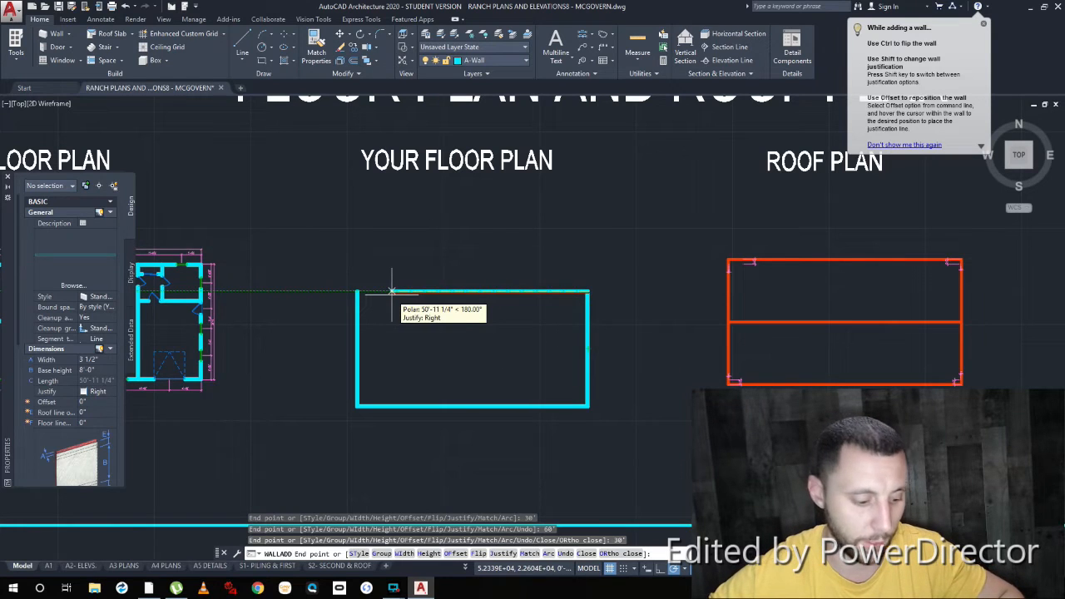
pyautogui.write('c')
pyautogui.press('Return')
pyautogui.press('Escape')
# Step: Compare the new exterior outline with the original floor plan and examine that plan's interior walls, doors and garage area
pyautogui.scroll(4, 469, 343)
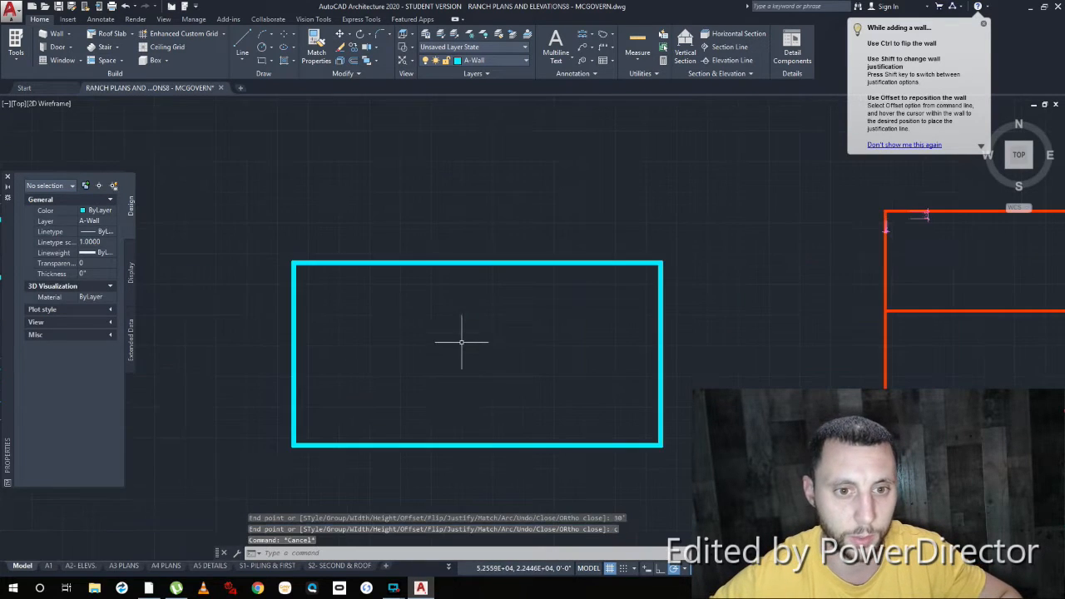
pyautogui.scroll(-6, 470, 352)
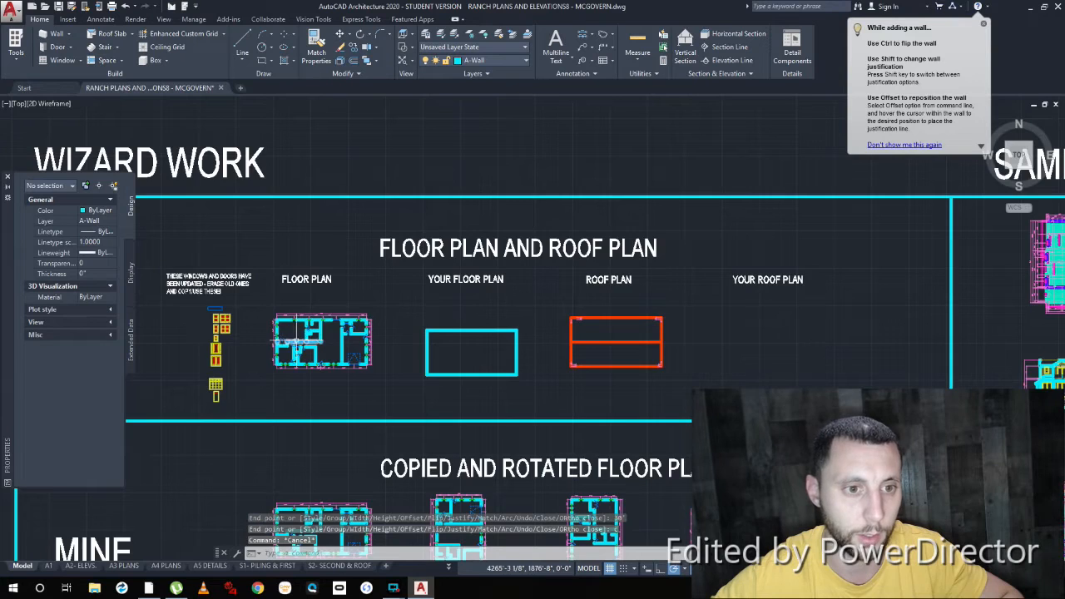
pyautogui.scroll(4, 301, 341)
pyautogui.scroll(8, 307, 358)
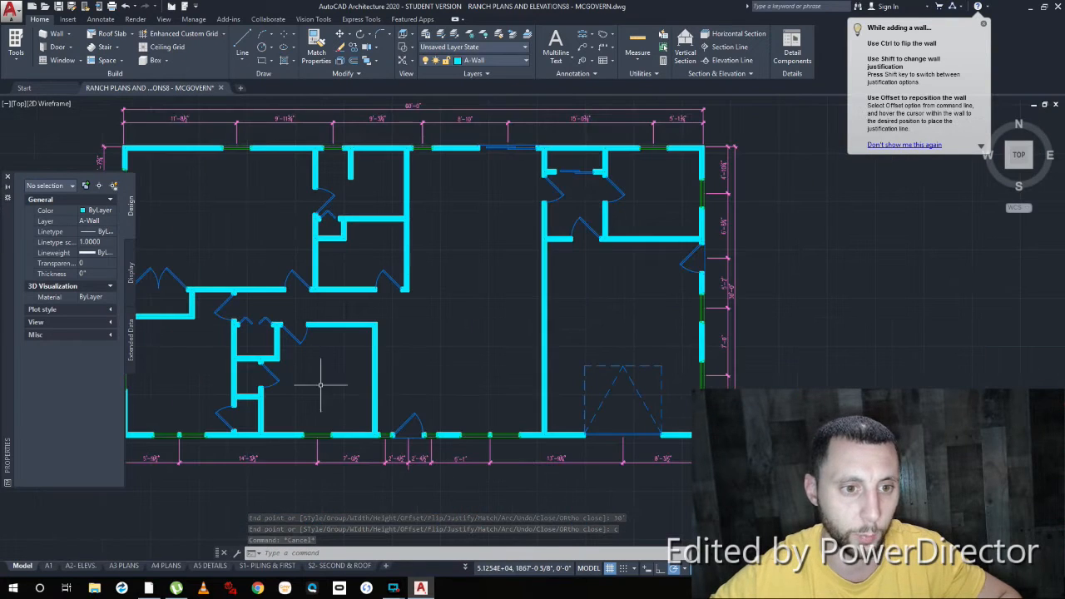
pyautogui.scroll(-4, 541, 350)
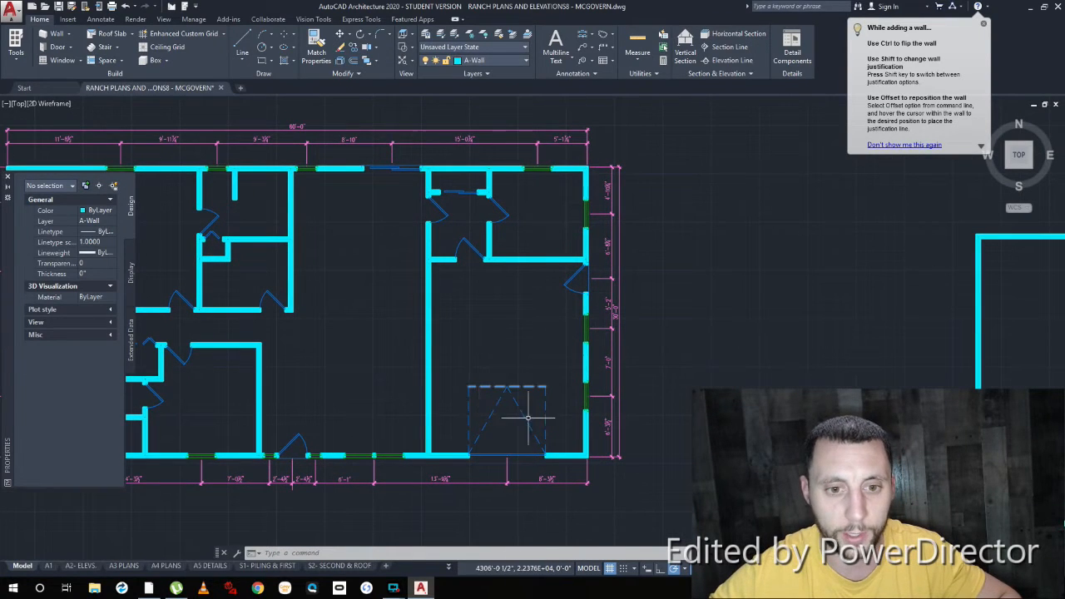
pyautogui.moveTo(517, 357); pyautogui.dragTo(487, 430, button='middle')
pyautogui.scroll(2, 191, 380)
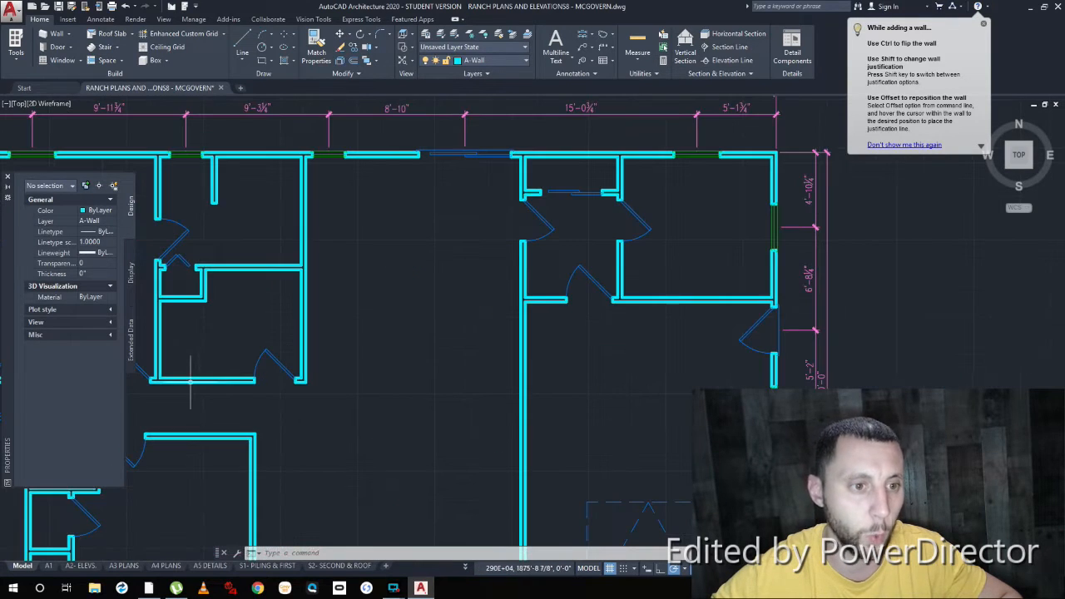
pyautogui.scroll(-2, 411, 406)
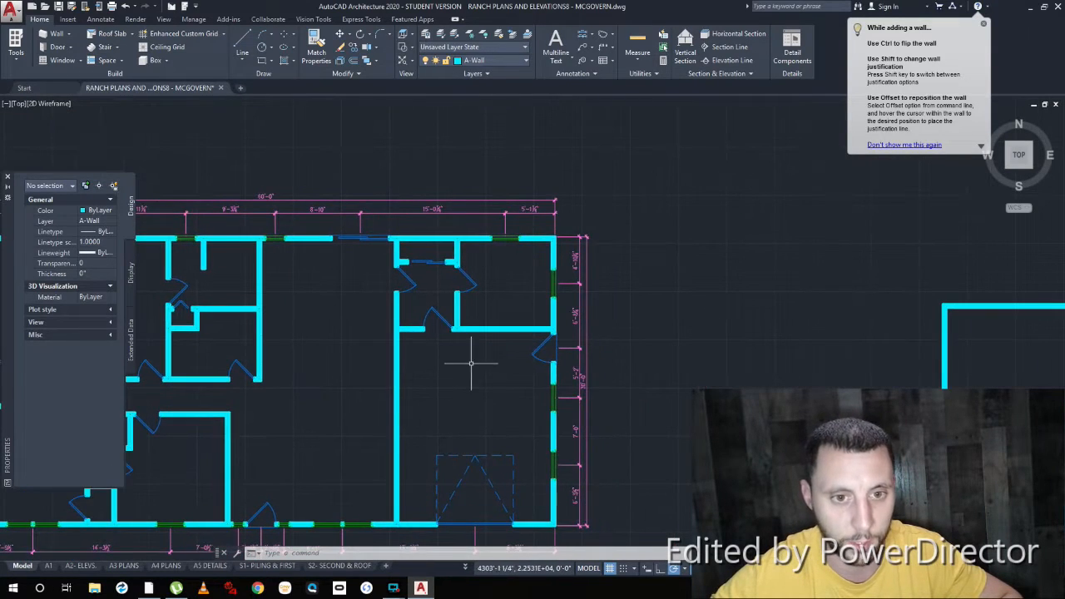
pyautogui.moveTo(506, 403); pyautogui.dragTo(482, 361, button='middle')
pyautogui.scroll(2, 475, 389)
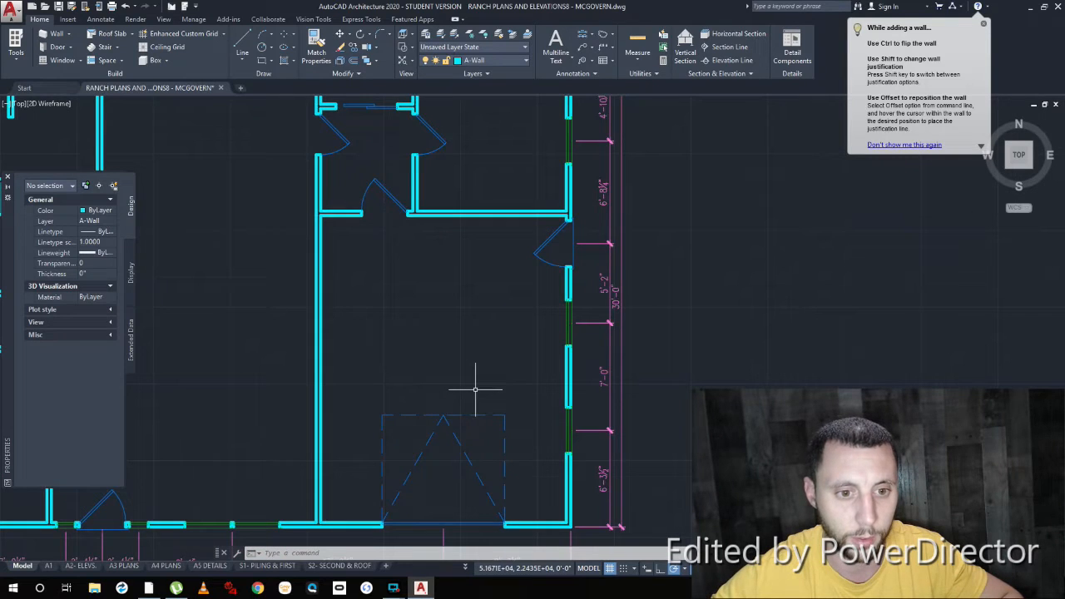
# Step: Measure the inside width of the original plan's garage with a linear dimension between its side walls, without placing the dimension
pyautogui.write('dli')
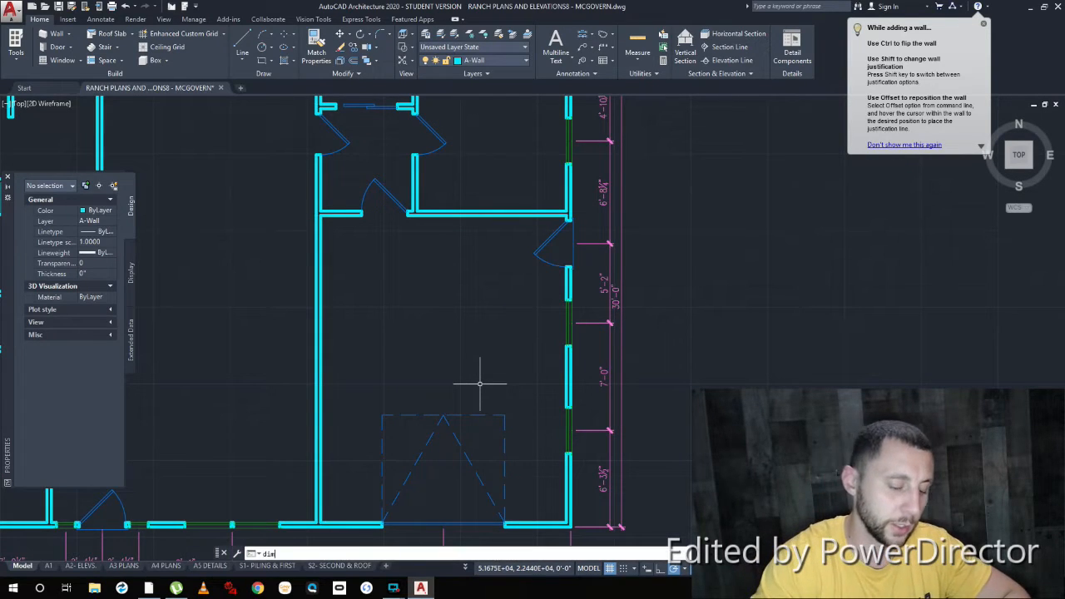
pyautogui.press('Return')
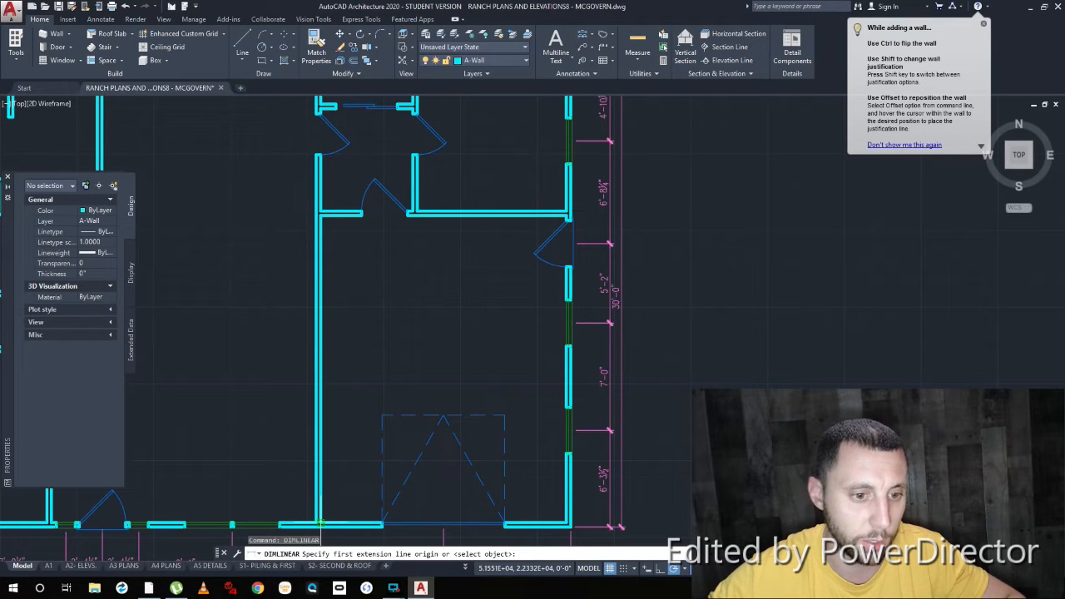
pyautogui.scroll(4, 319, 526)
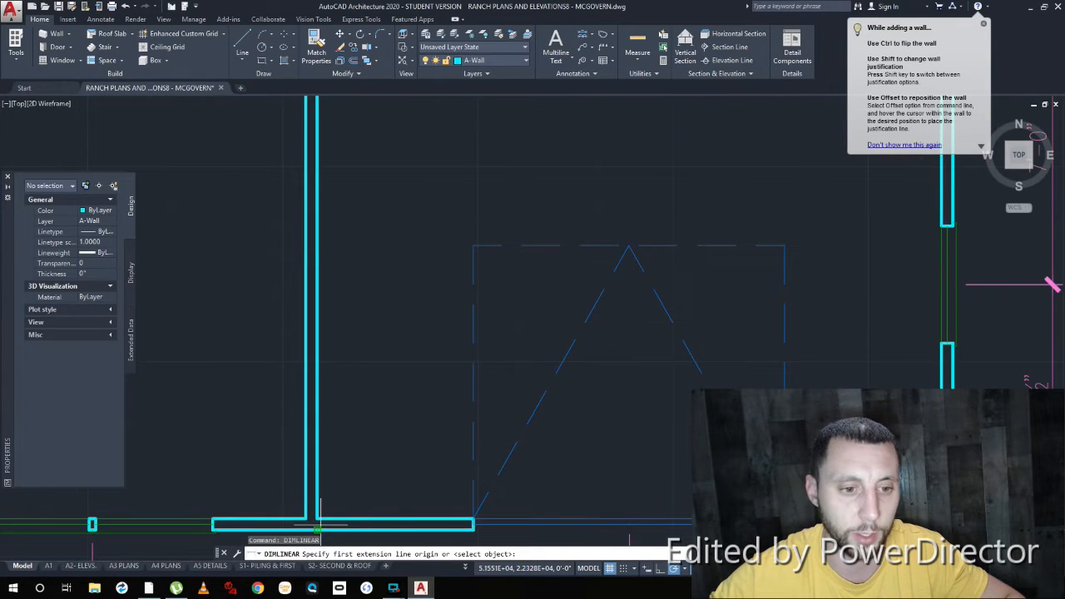
pyautogui.click(316, 520)
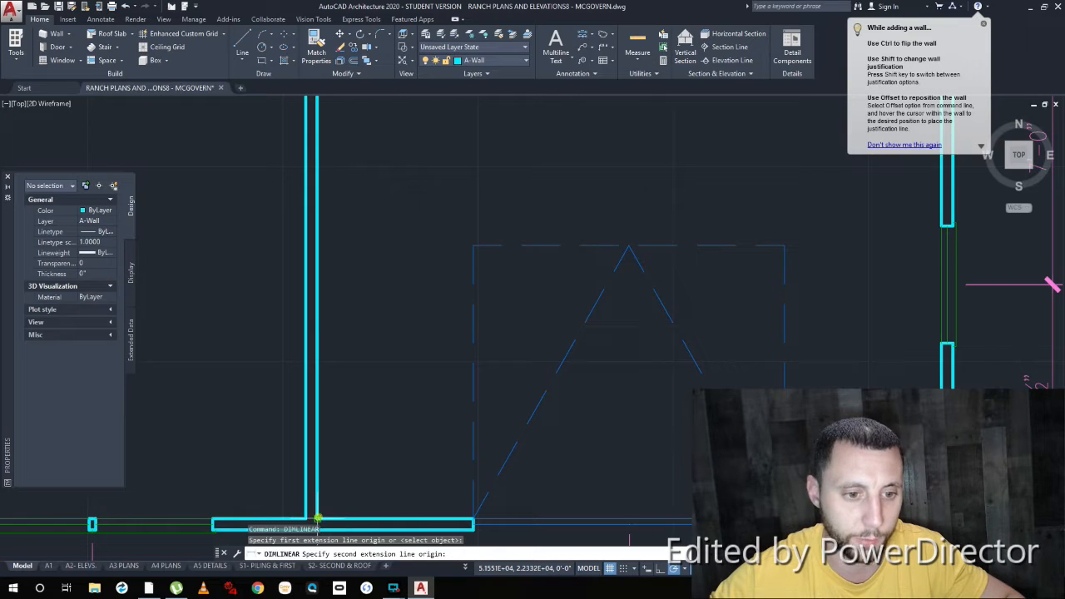
pyautogui.moveTo(506, 491); pyautogui.dragTo(380, 409, button='middle')
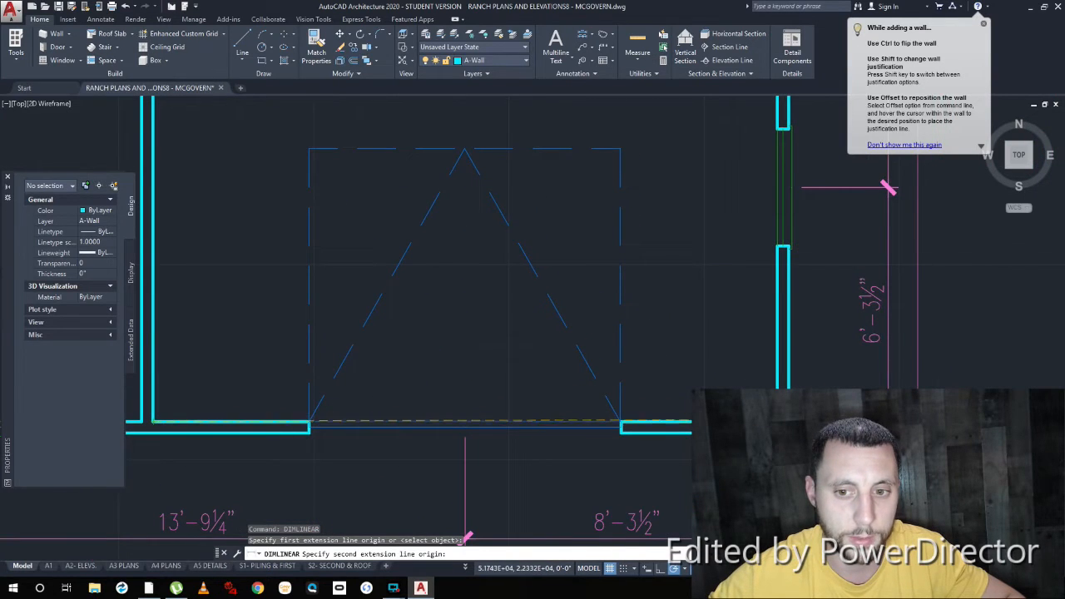
pyautogui.click(779, 423)
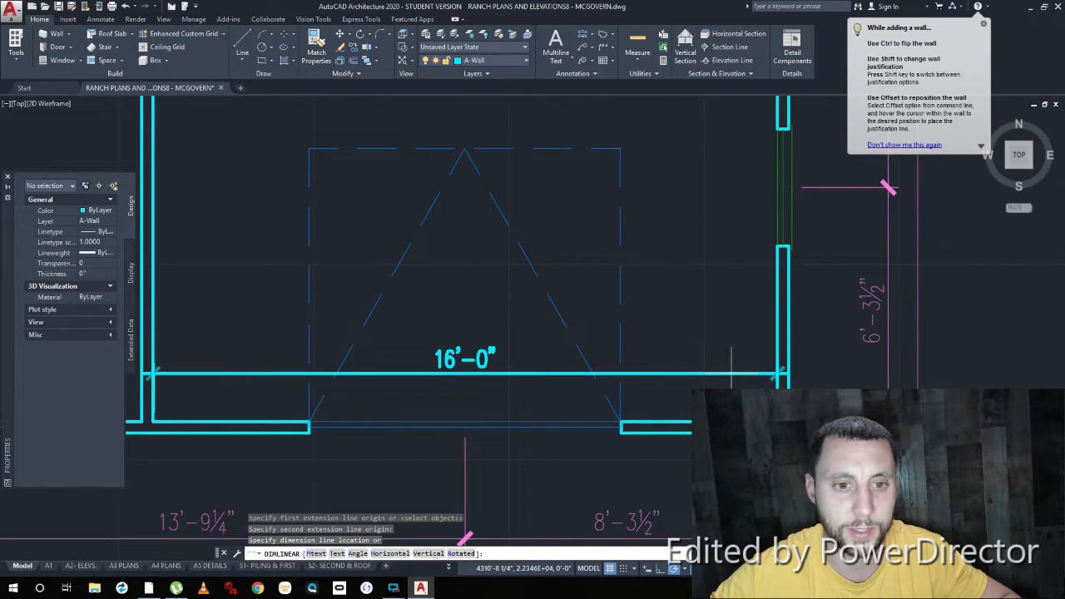
pyautogui.press('Escape')
# Step: Measure the original garage's inside depth with a linear dimension from front wall to back wall, and erase that dimension
pyautogui.press('Return')
pyautogui.click(153, 422)
pyautogui.scroll(-4, 175, 388)
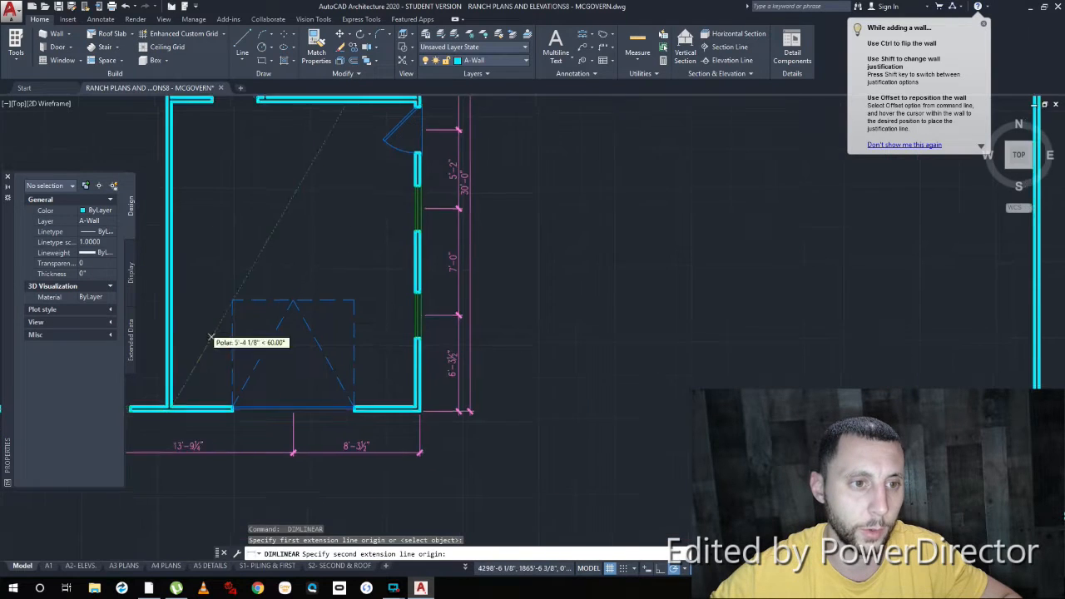
pyautogui.moveTo(207, 330); pyautogui.dragTo(250, 443, button='middle')
pyautogui.click(210, 209)
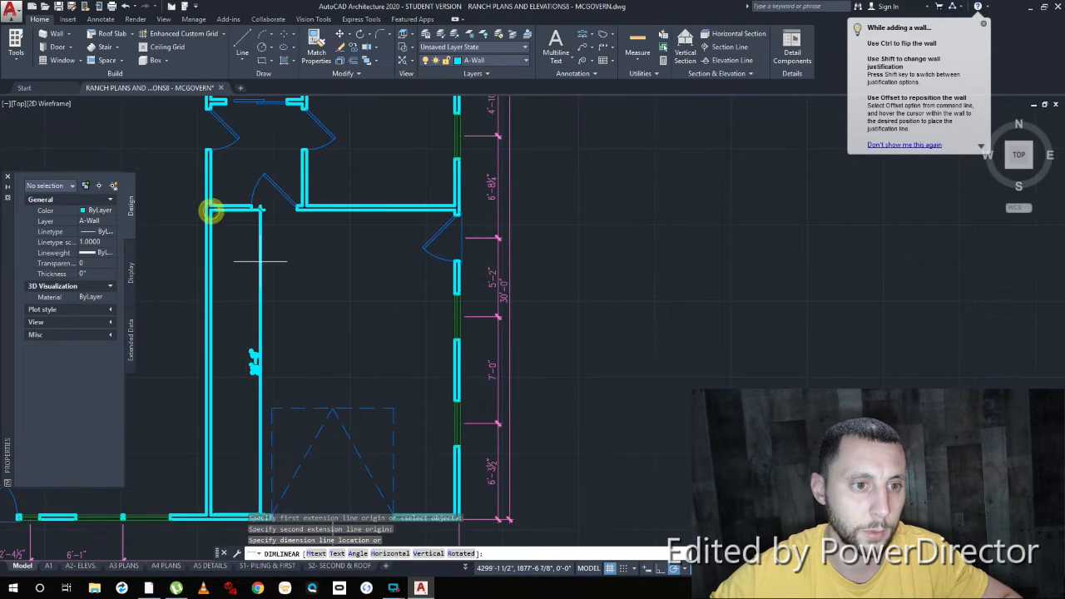
pyautogui.scroll(5, 249, 341)
pyautogui.click(253, 367)
pyautogui.click(239, 366)
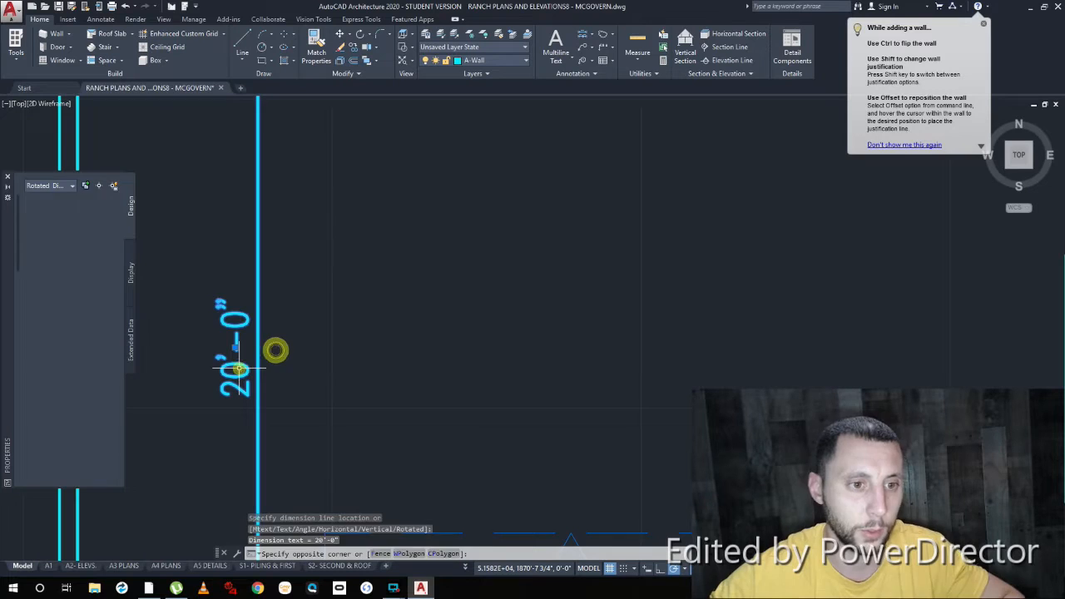
pyautogui.press('Delete')
pyautogui.scroll(-5, 296, 354)
pyautogui.scroll(-4, 319, 355)
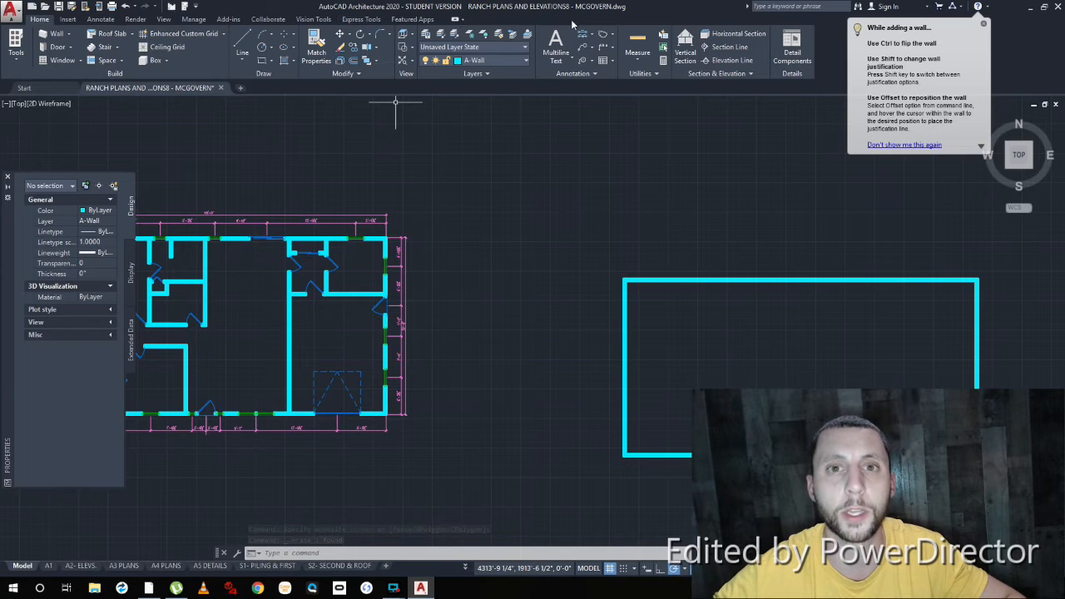
pyautogui.click(589, 34)
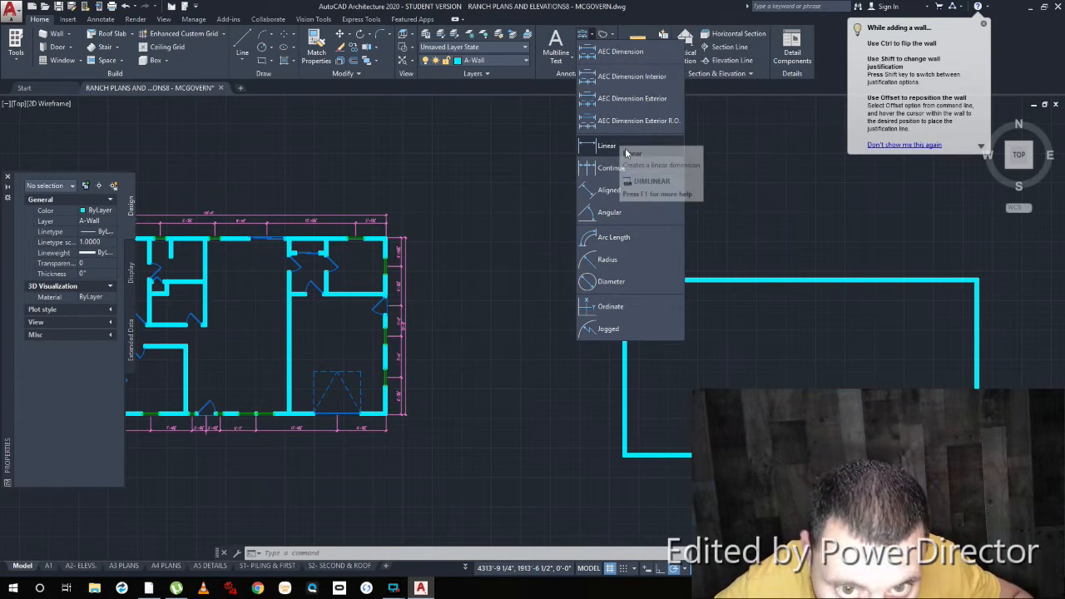
pyautogui.press('Escape')
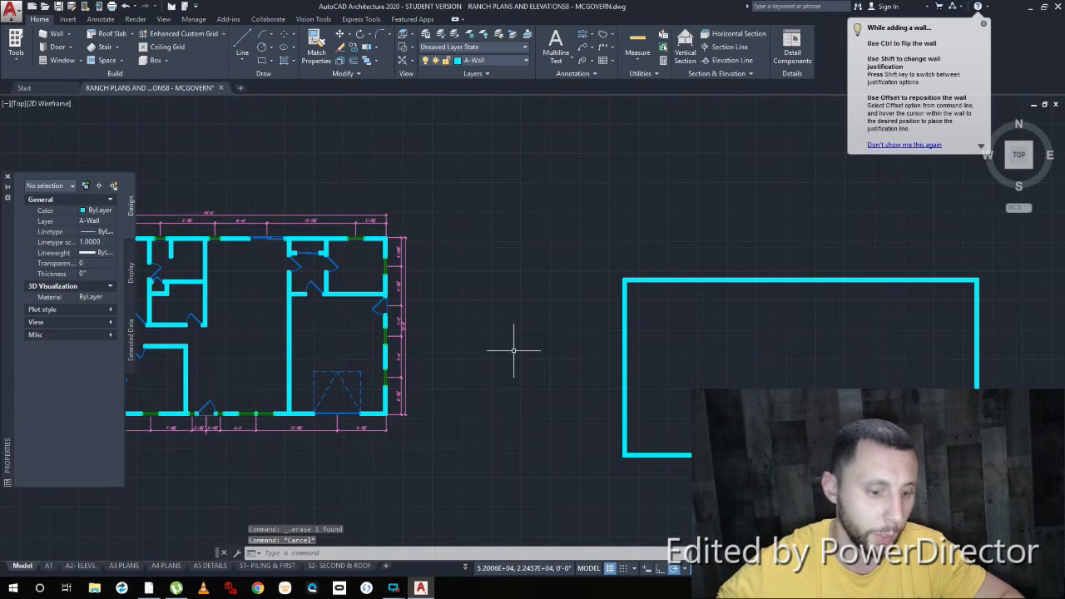
pyautogui.write('f')
pyautogui.write('imlin')
pyautogui.press('Return')
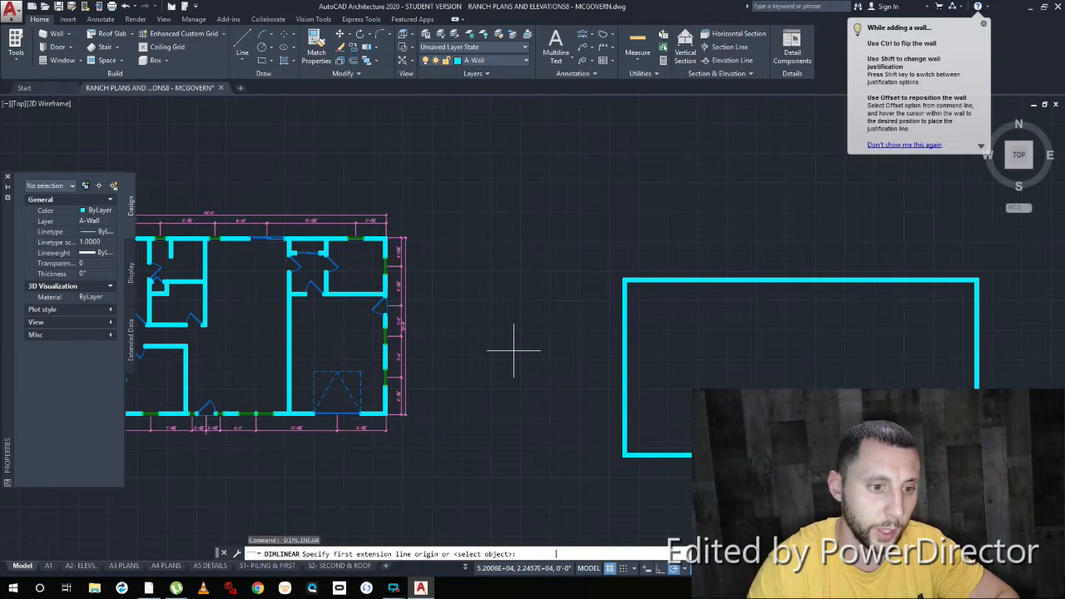
pyautogui.press('Escape')
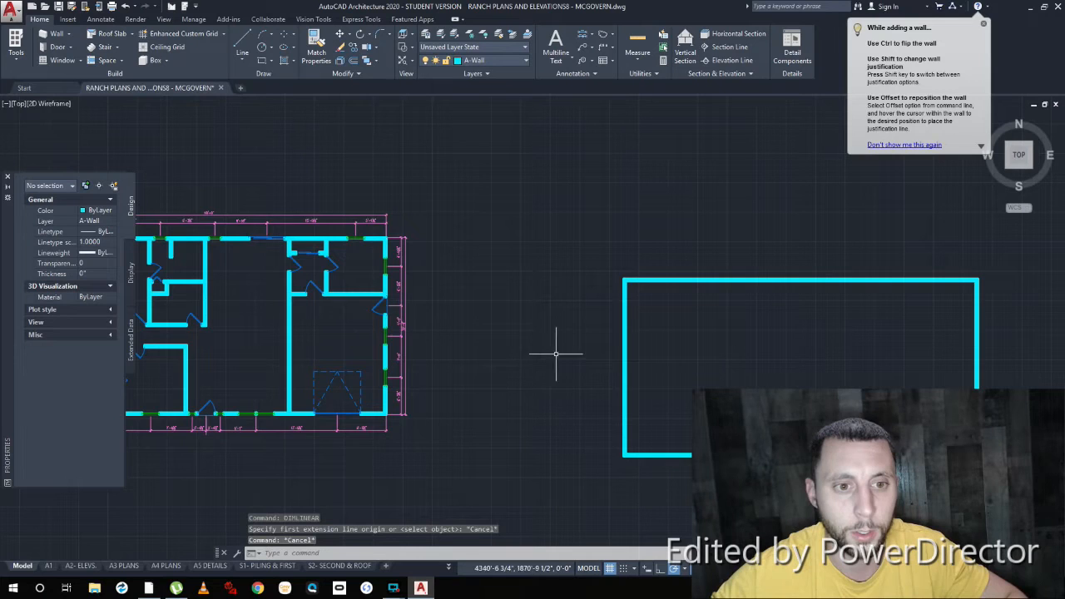
# Step: In the new outline, draw a 16' horizontal guide line leftward from the inner face of the right exterior wall
pyautogui.moveTo(696, 357)
pyautogui.mouseDown(button='middle')
pyautogui.moveTo(616, 364)
pyautogui.moveTo(545, 348)
pyautogui.mouseUp(button='middle')
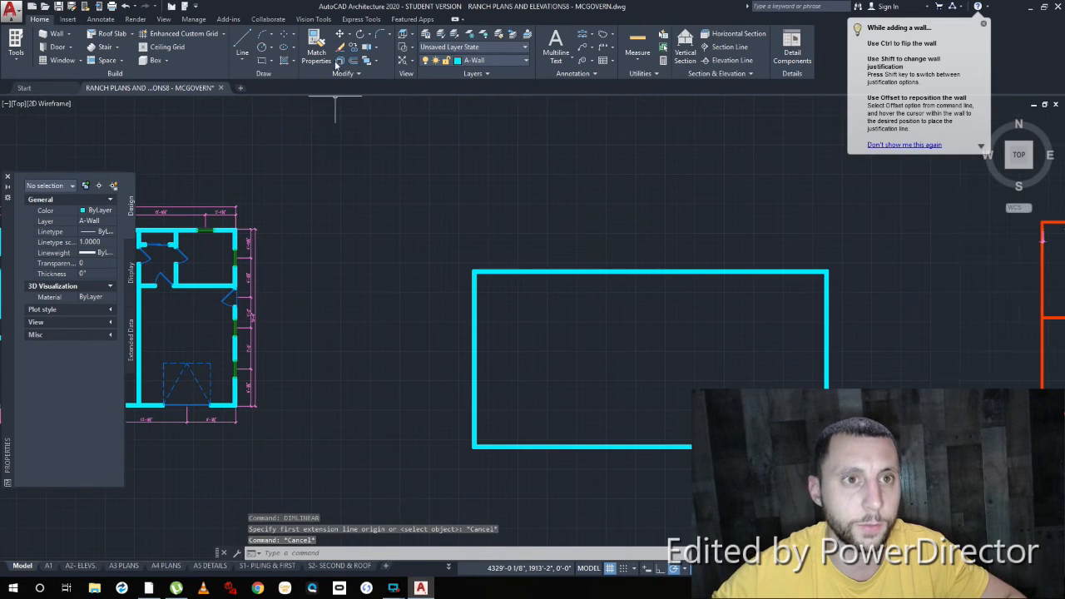
pyautogui.click(242, 42)
pyautogui.scroll(4, 827, 429)
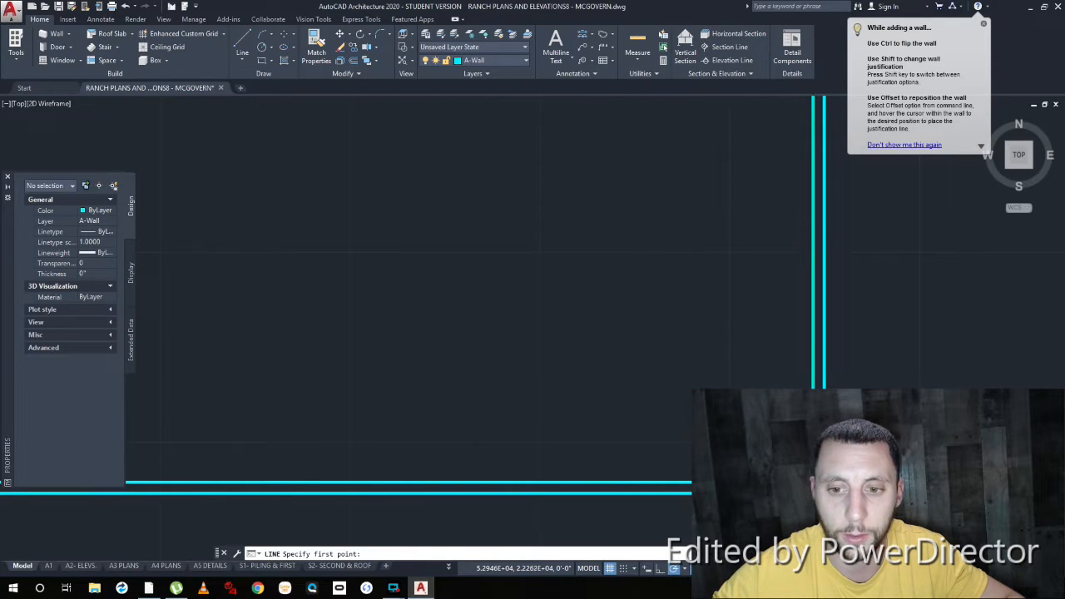
pyautogui.click(812, 374)
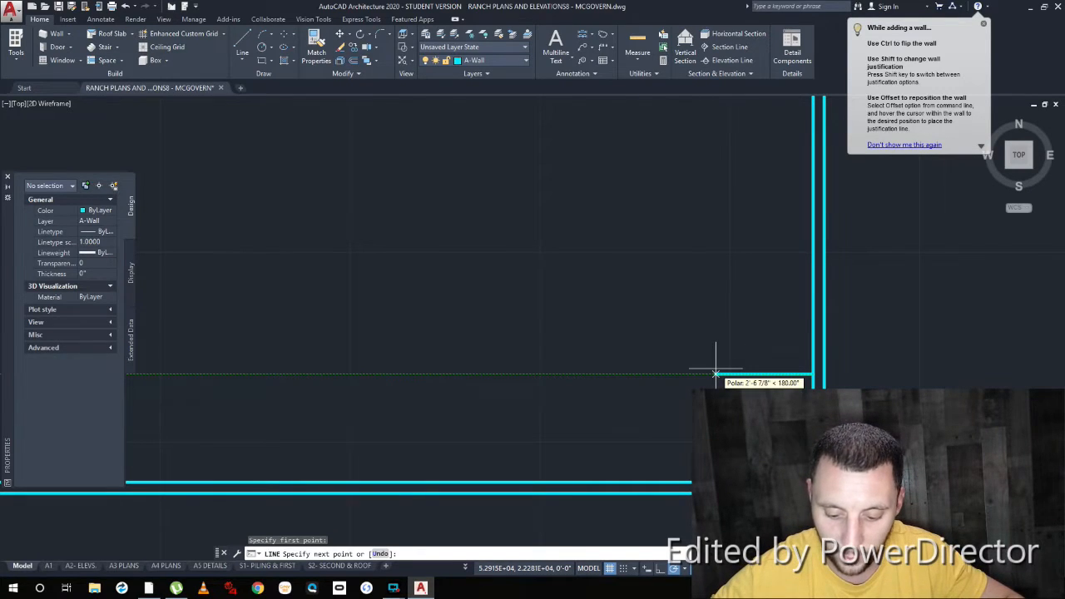
pyautogui.write('16')
pyautogui.press('Return')
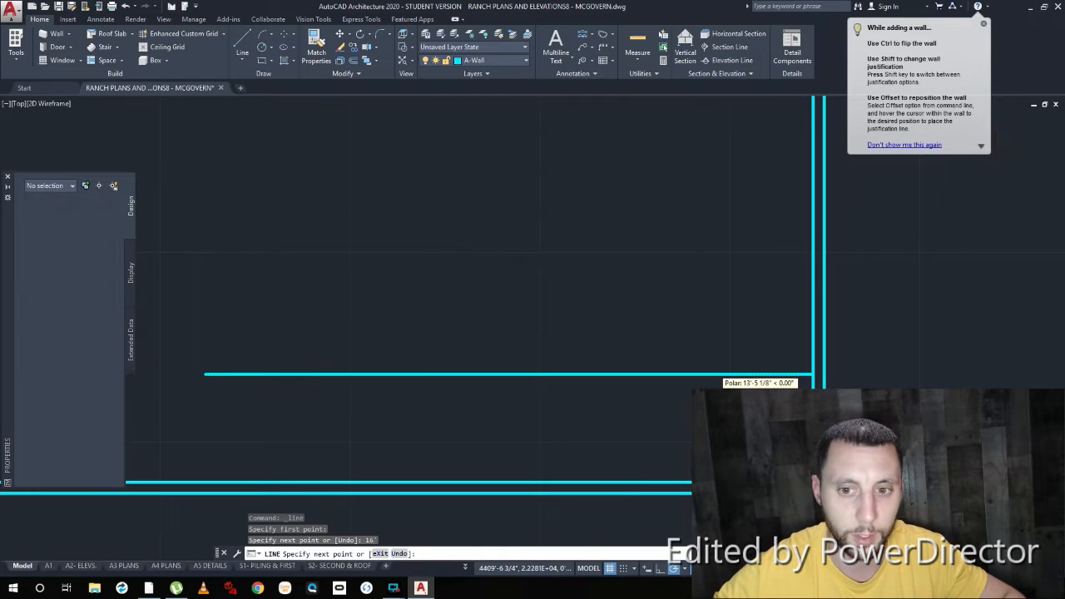
pyautogui.press('Escape')
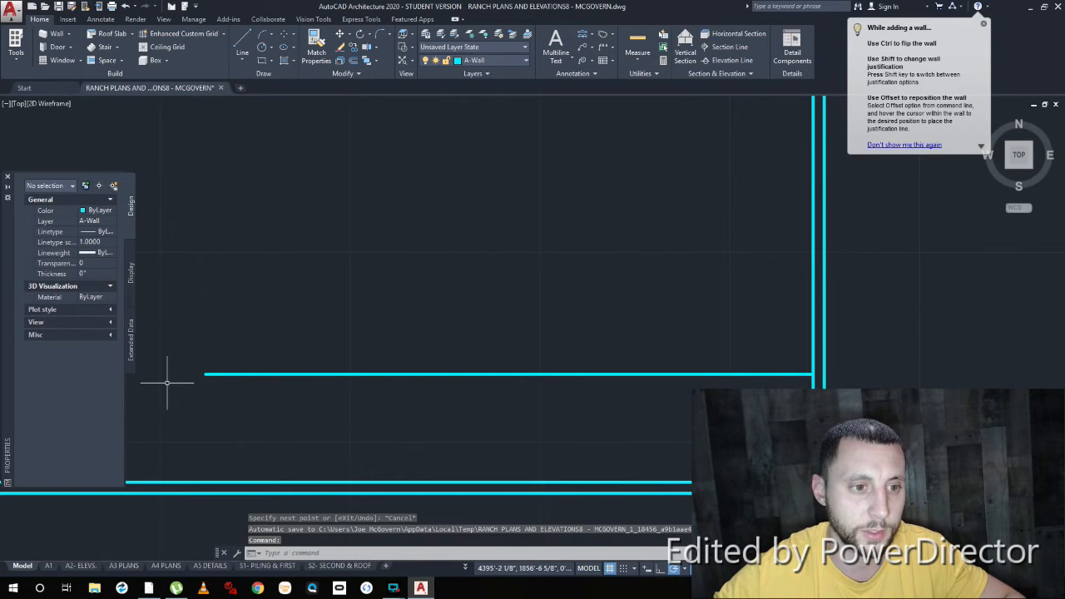
# Step: Draw a right-justified 3 1/2" wall from the guide line's left end straight up to the upper exterior wall
pyautogui.moveTo(227, 459); pyautogui.dragTo(320, 426, button='middle')
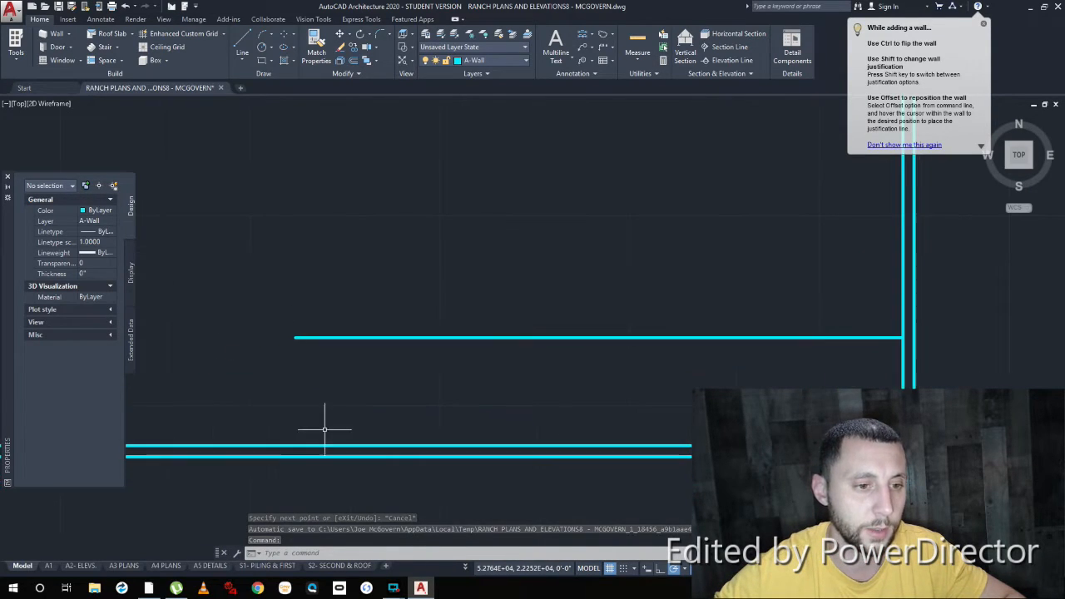
pyautogui.click(52, 47)
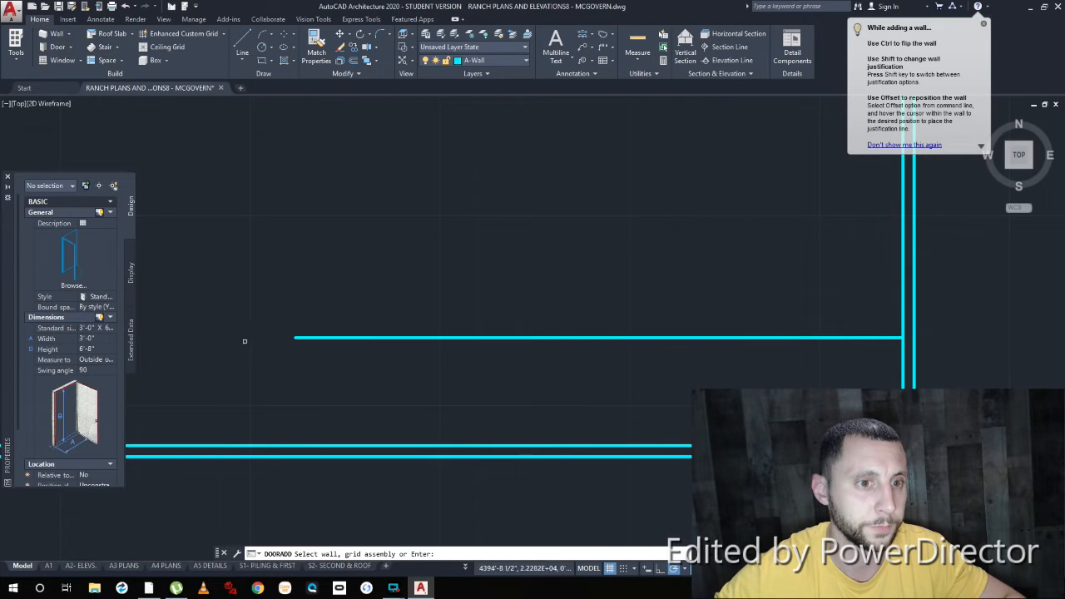
pyautogui.click(55, 33)
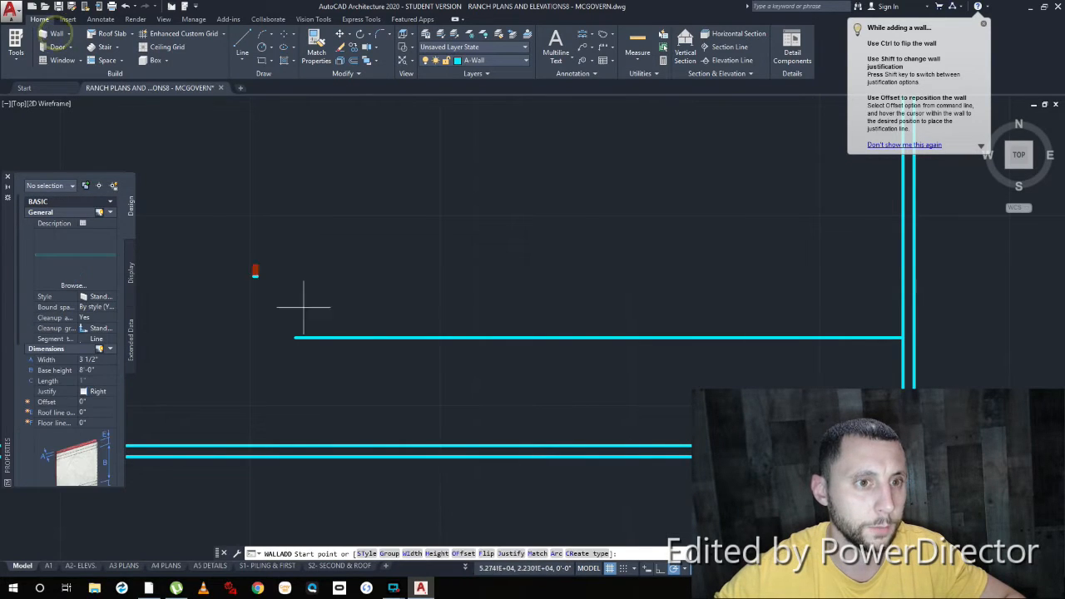
pyautogui.click(295, 336)
pyautogui.scroll(4, 293, 278)
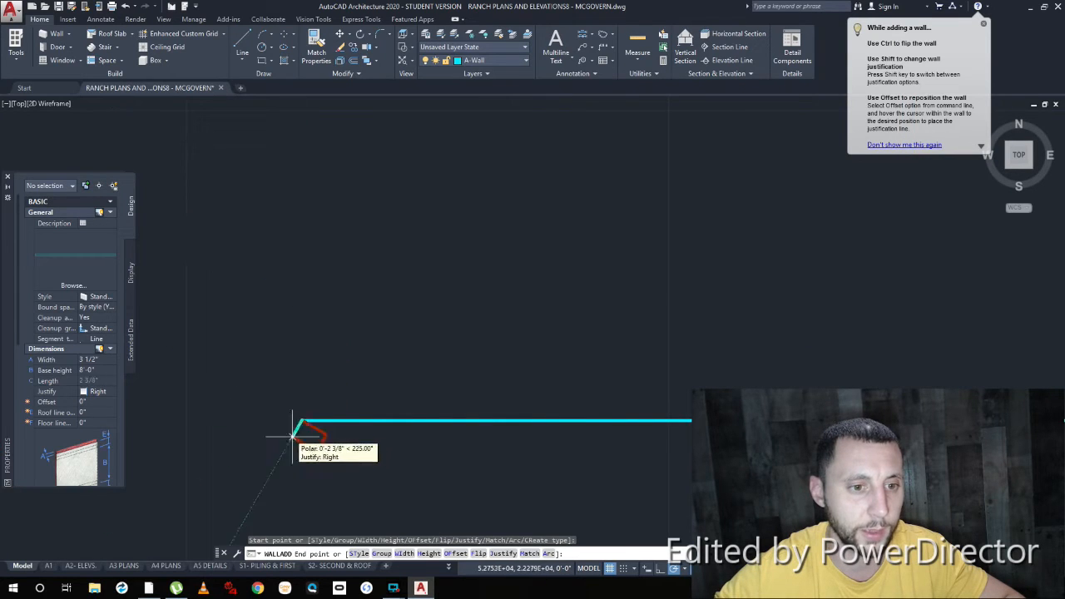
pyautogui.scroll(-10, 304, 370)
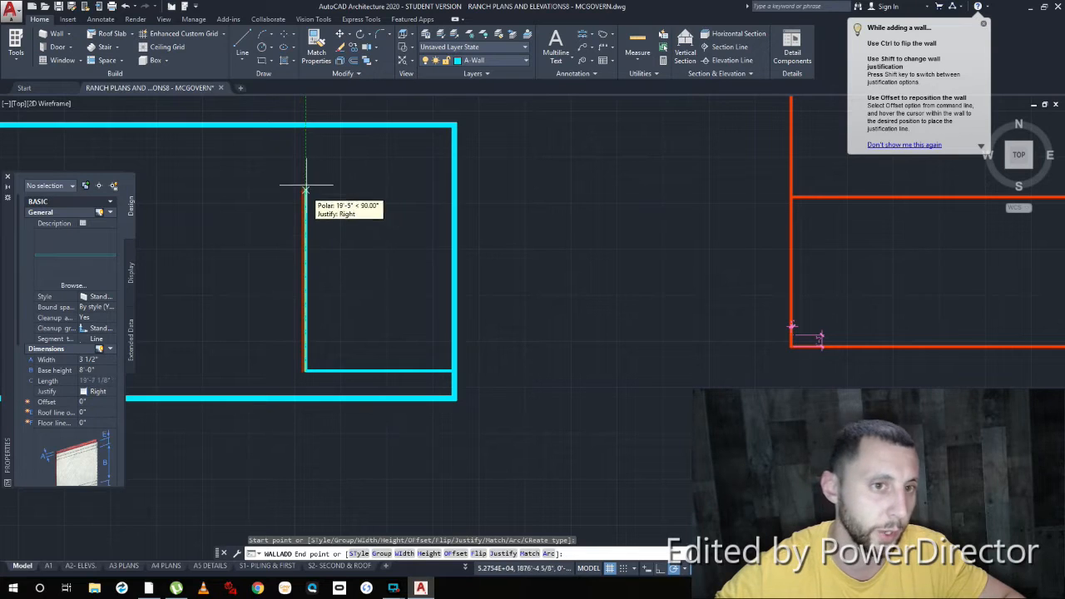
pyautogui.press('Escape')
pyautogui.press('Escape')
pyautogui.press('Escape')
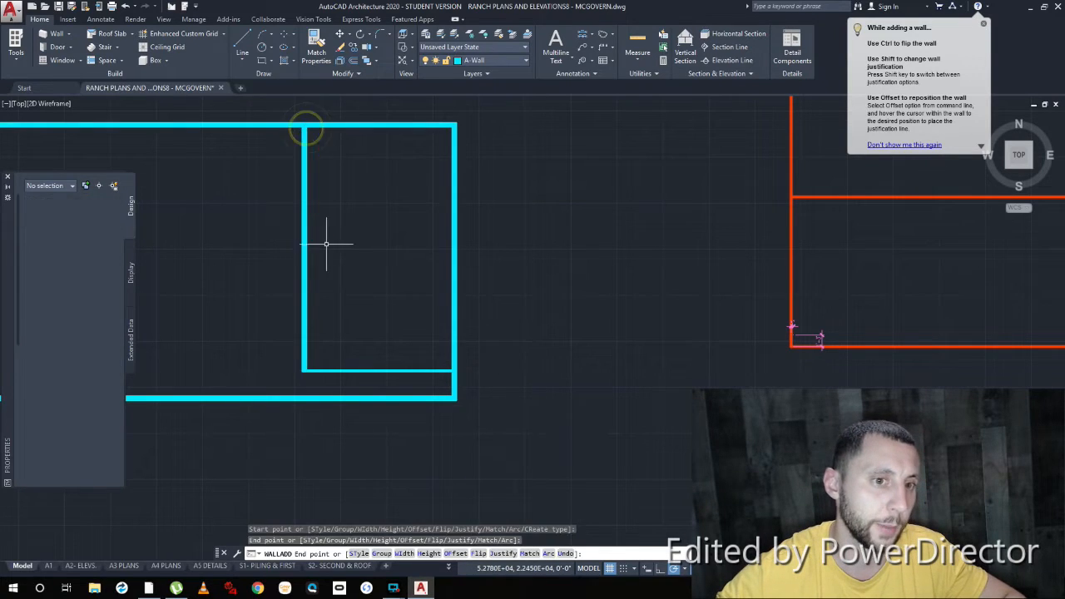
# Step: Stretch the new interior wall's lower end down to the outer face of the lower exterior wall
pyautogui.scroll(6, 323, 391)
pyautogui.click(305, 241)
pyautogui.click(192, 274)
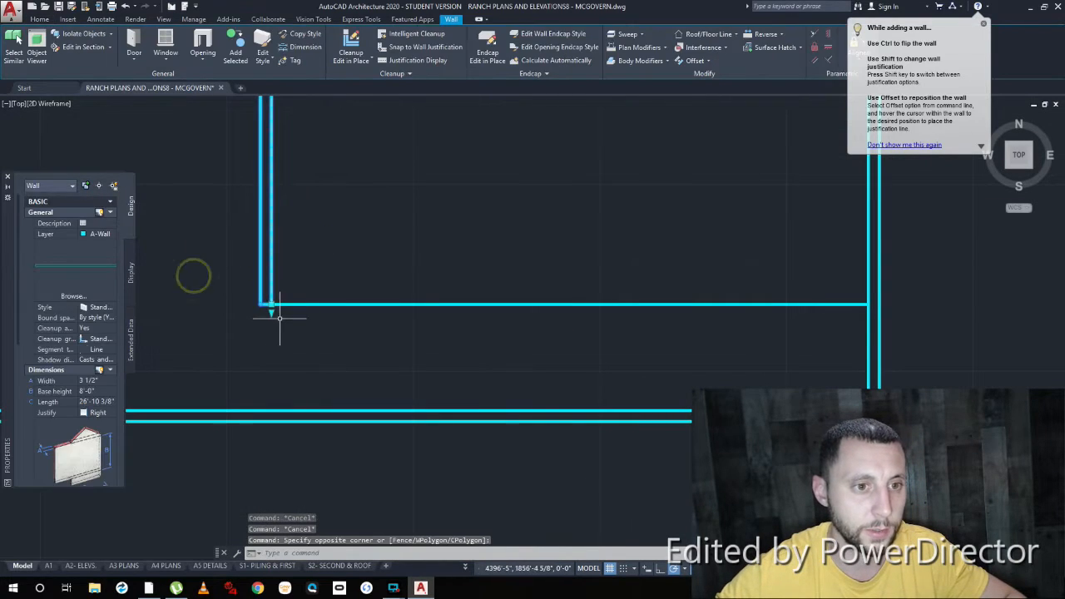
pyautogui.click(272, 313)
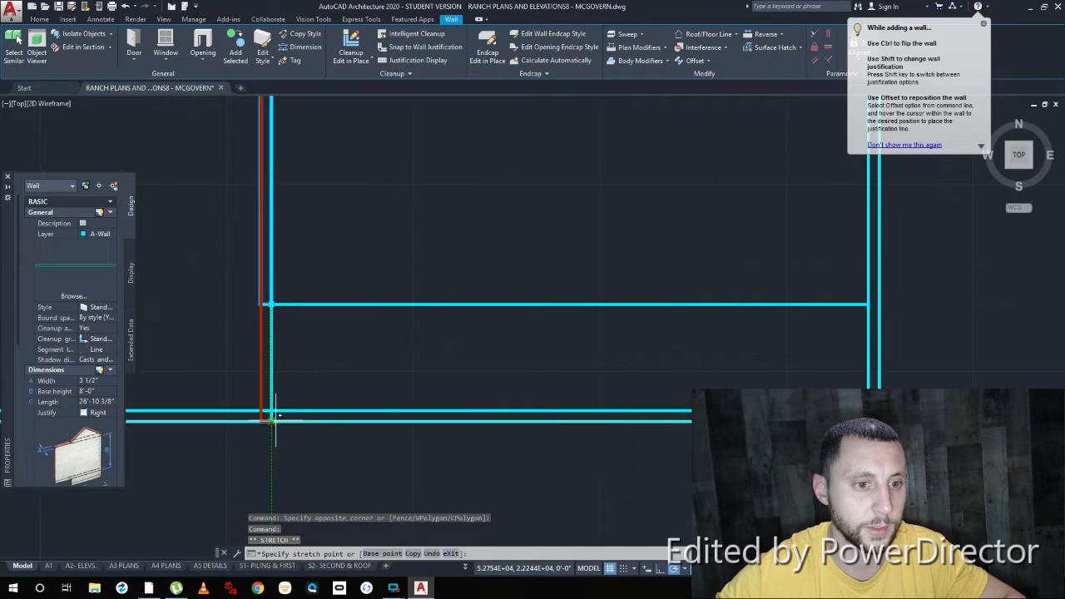
pyautogui.click(274, 420)
pyautogui.press('Escape')
# Step: Erase the 16' horizontal guide line between the new interior wall and the right exterior wall
pyautogui.click(454, 347)
pyautogui.click(404, 270)
pyautogui.scroll(-3, 488, 340)
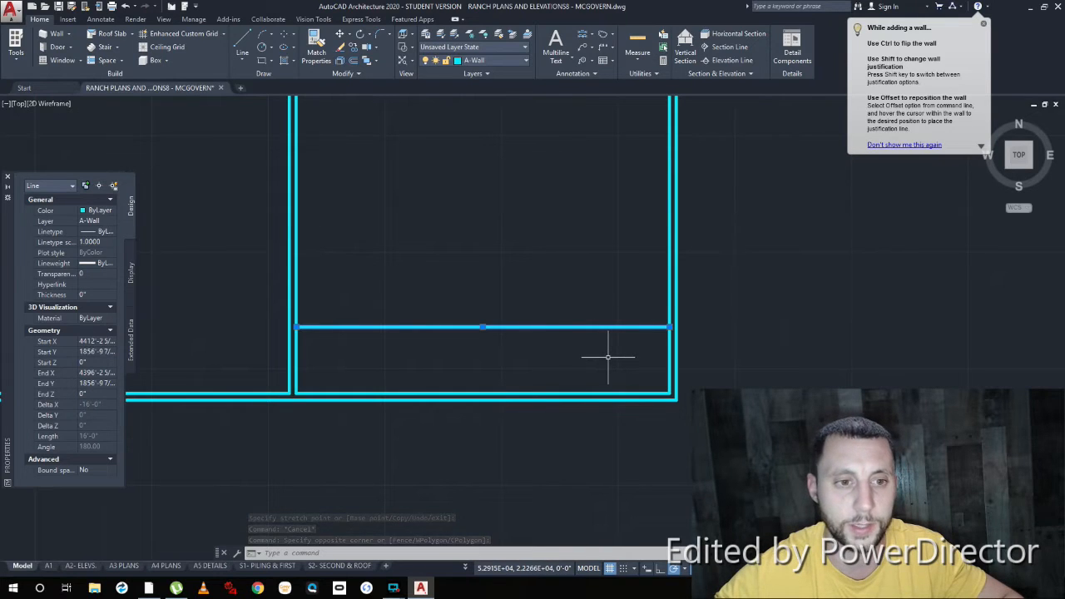
pyautogui.click(519, 347)
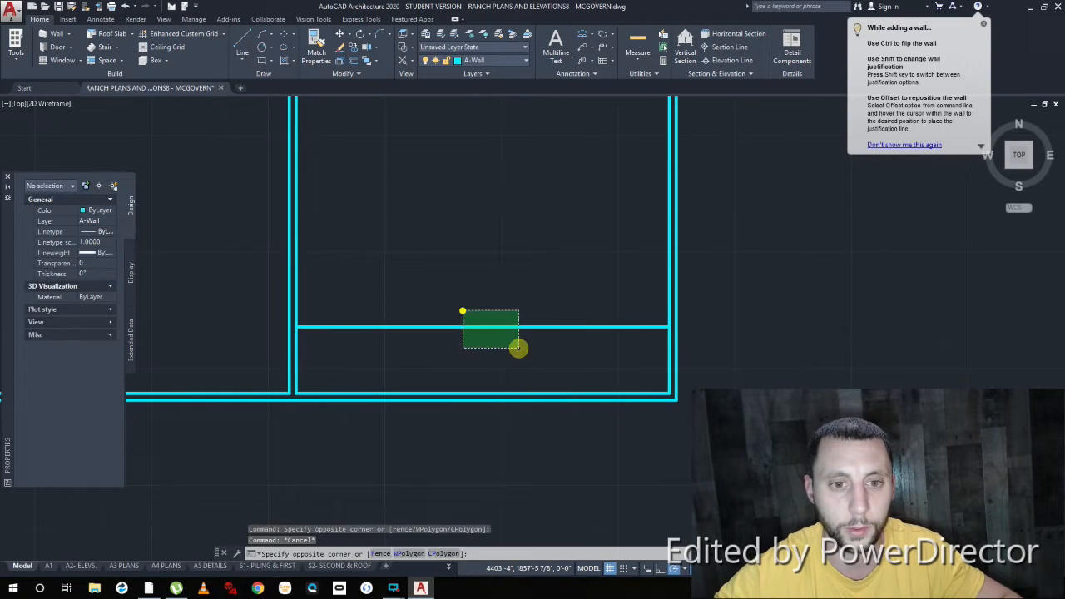
pyautogui.click(462, 308)
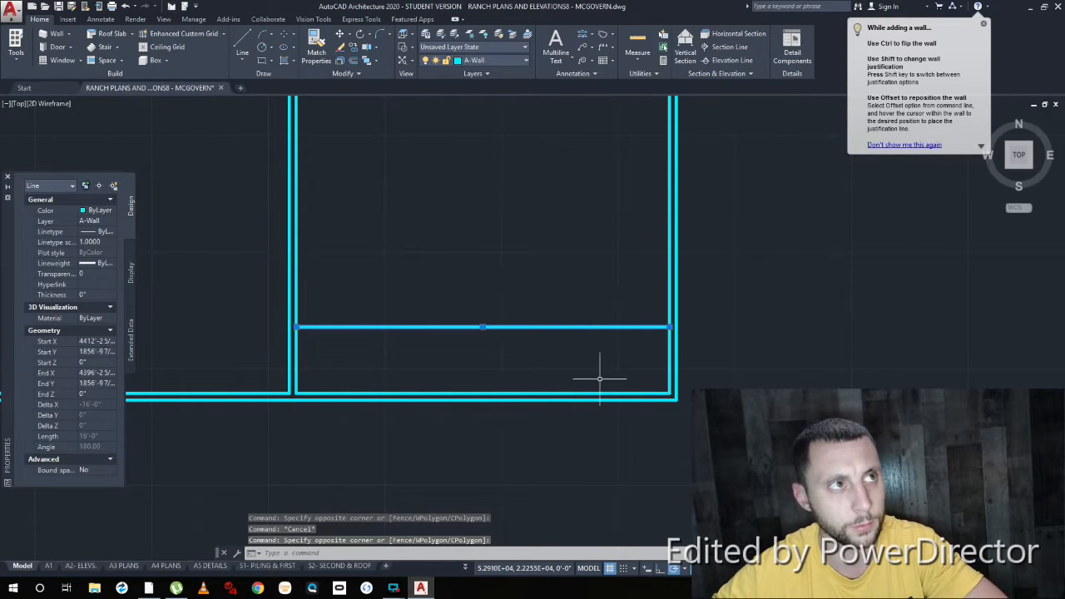
pyautogui.press('Delete')
# Step: Draw a 20' vertical guide line upward from the middle of the new garage's lower wall, starting at its inner face
pyautogui.scroll(-5, 574, 349)
pyautogui.moveTo(571, 344); pyautogui.dragTo(519, 381, button='middle')
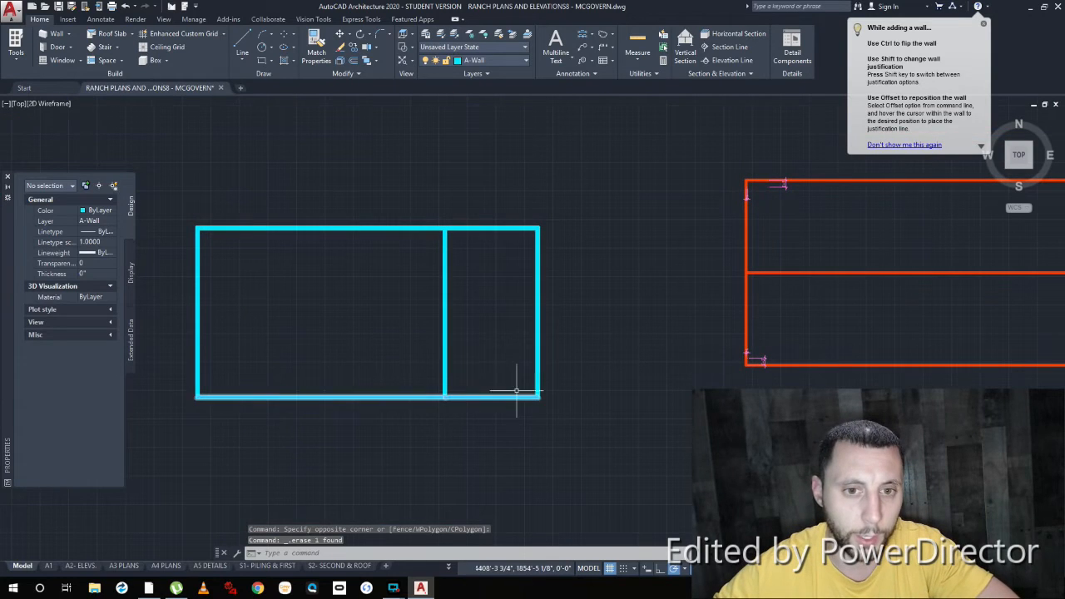
pyautogui.click(242, 38)
pyautogui.scroll(4, 491, 383)
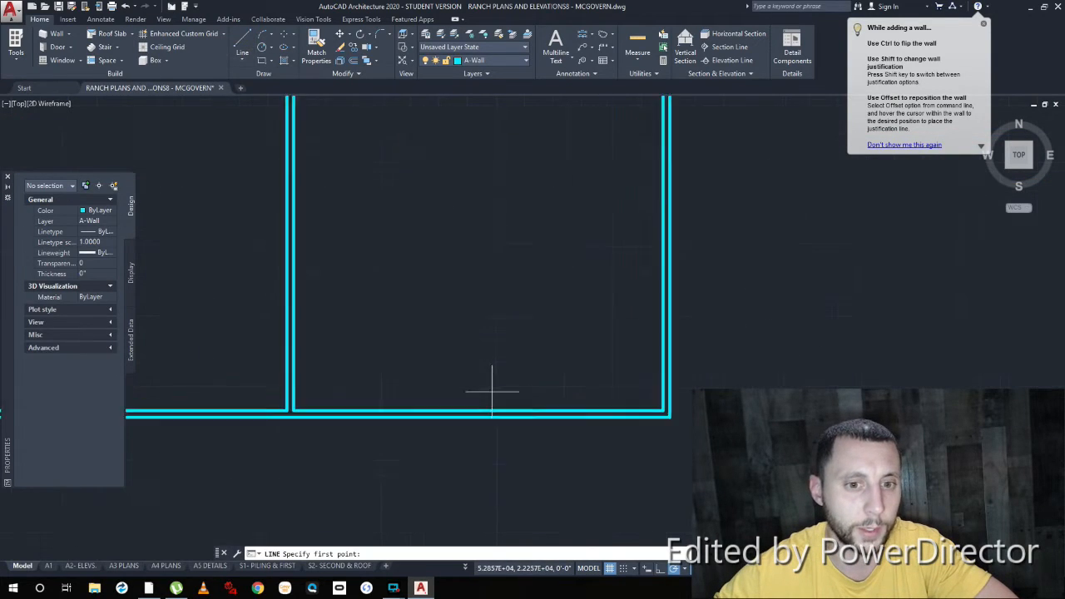
pyautogui.click(483, 405)
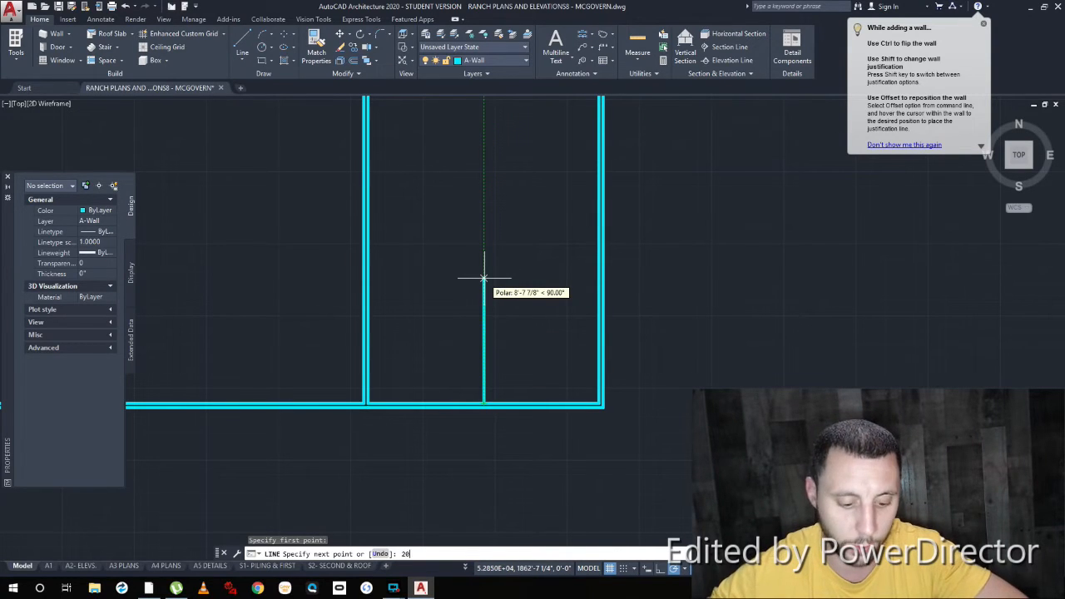
pyautogui.press('Return')
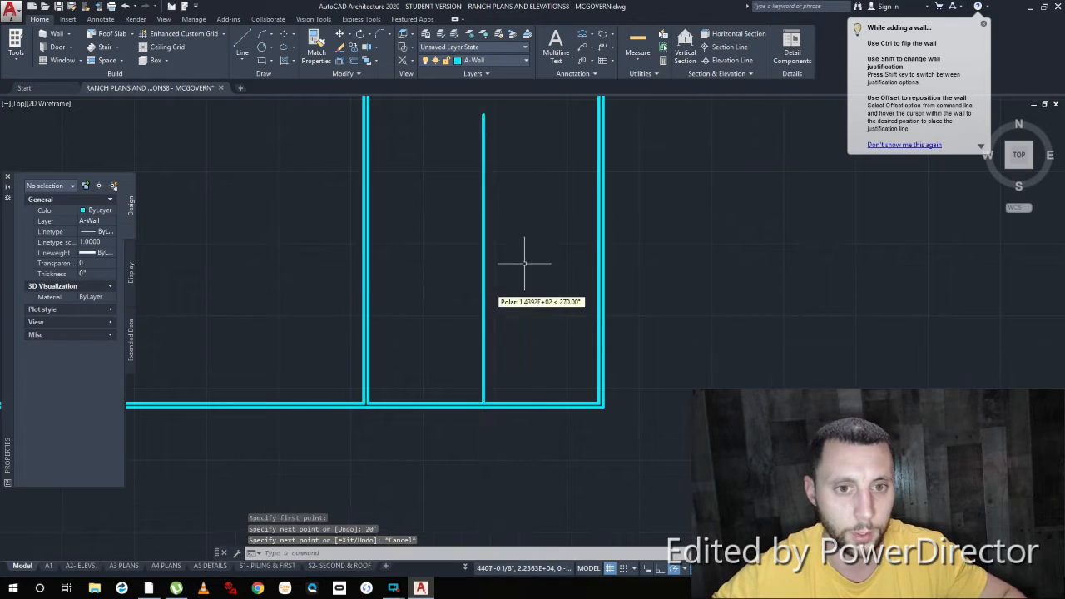
pyautogui.scroll(-3, 497, 311)
pyautogui.scroll(4, 471, 266)
pyautogui.press('Escape')
pyautogui.scroll(4, 471, 266)
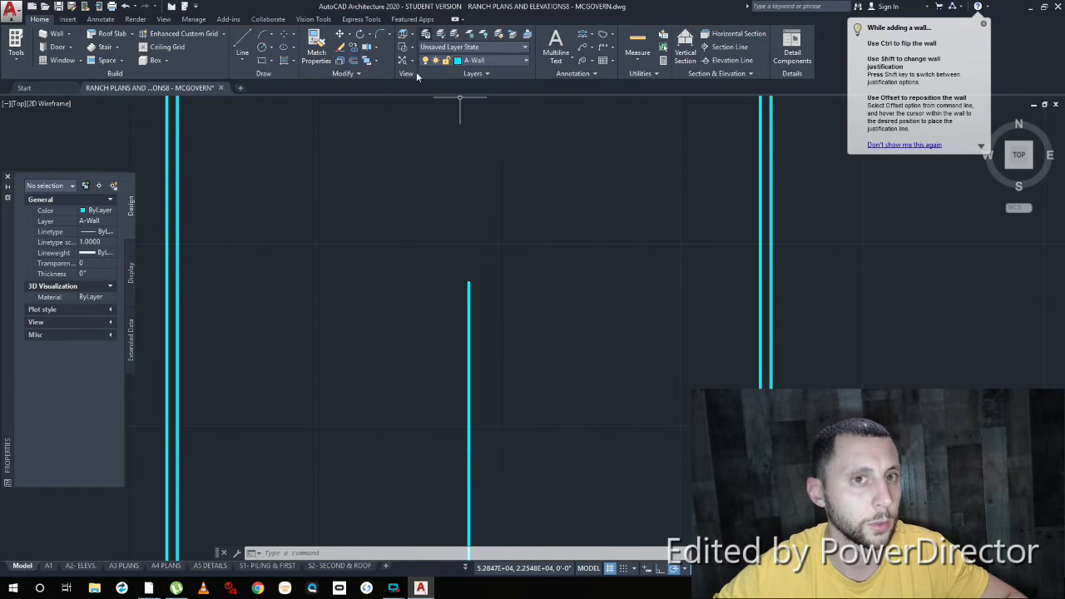
# Step: Draw a right-justified 3 1/2" wall about 1'-6 3/4" long horizontally rightward from the upper end of the 20' guide line
pyautogui.press('Escape')
pyautogui.press('Escape')
pyautogui.click(52, 33)
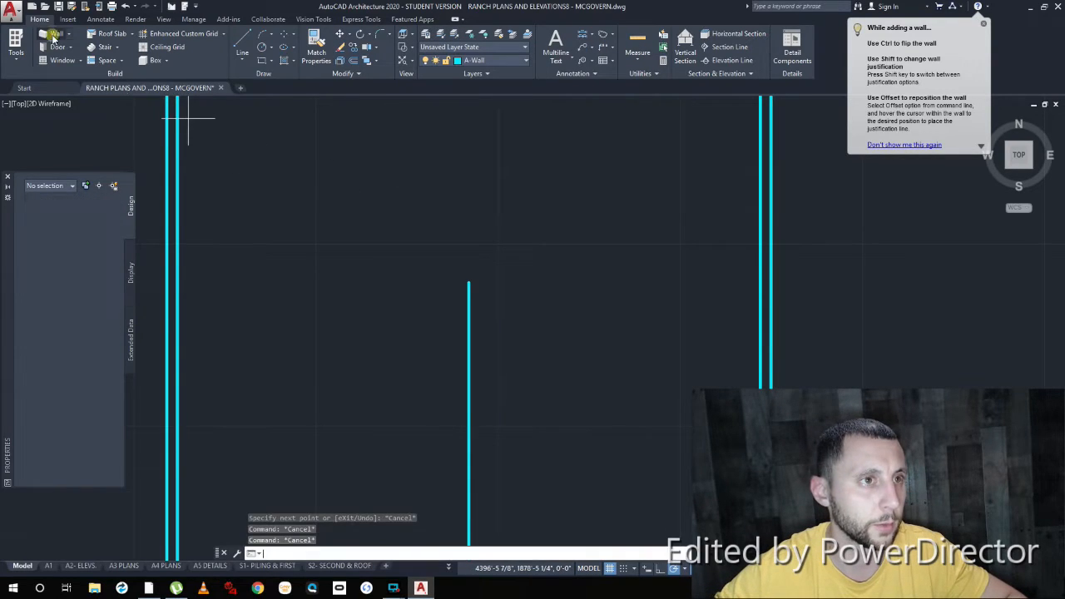
pyautogui.click(471, 282)
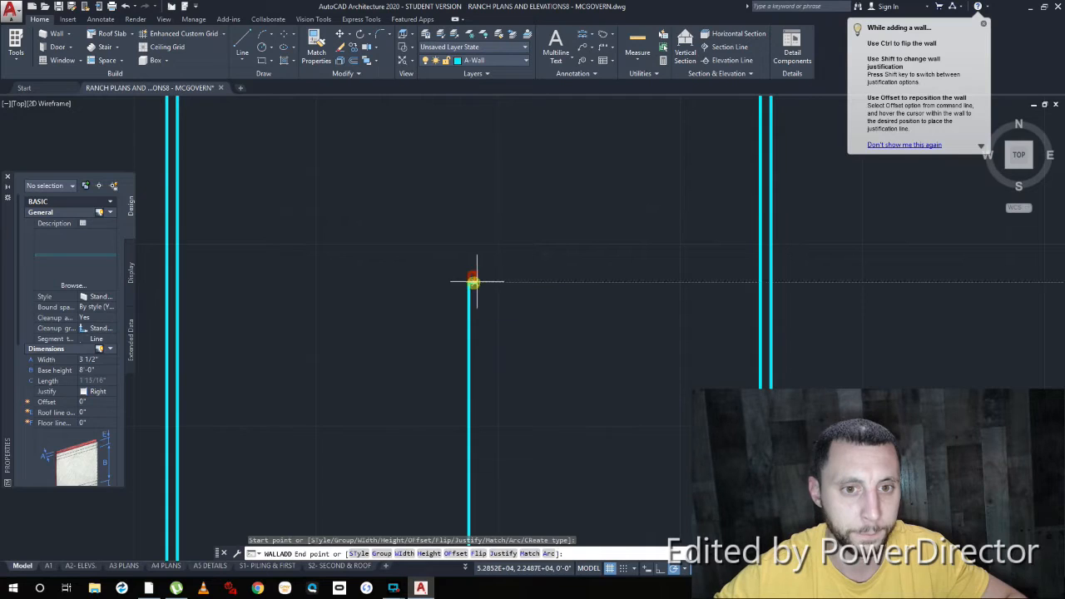
pyautogui.click(527, 280)
pyautogui.press('Escape')
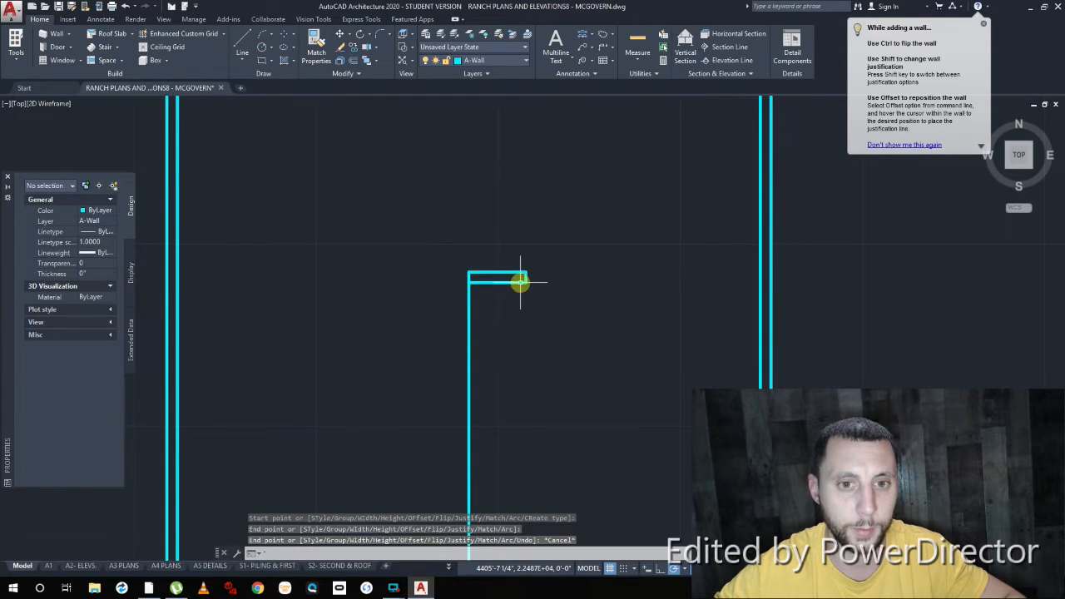
pyautogui.press('Escape')
pyautogui.press('Escape')
# Step: Stretch the short horizontal wall's right end to the right exterior wall and its left end to the garage's left interior wall
pyautogui.click(524, 280)
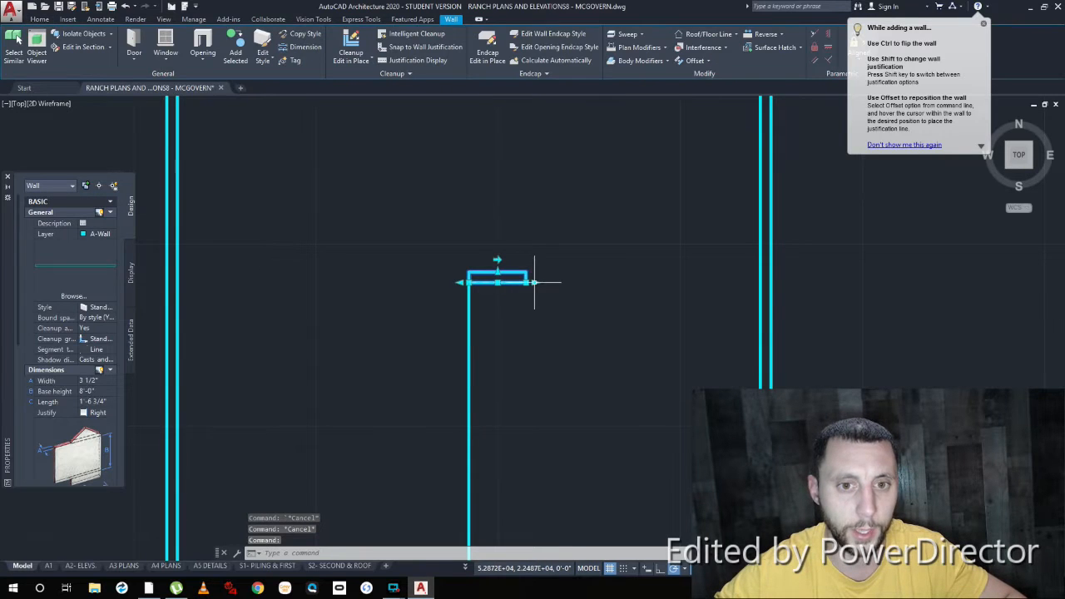
pyautogui.click(534, 281)
pyautogui.click(763, 282)
pyautogui.press('Escape')
pyautogui.click(508, 262)
pyautogui.click(488, 295)
pyautogui.click(462, 281)
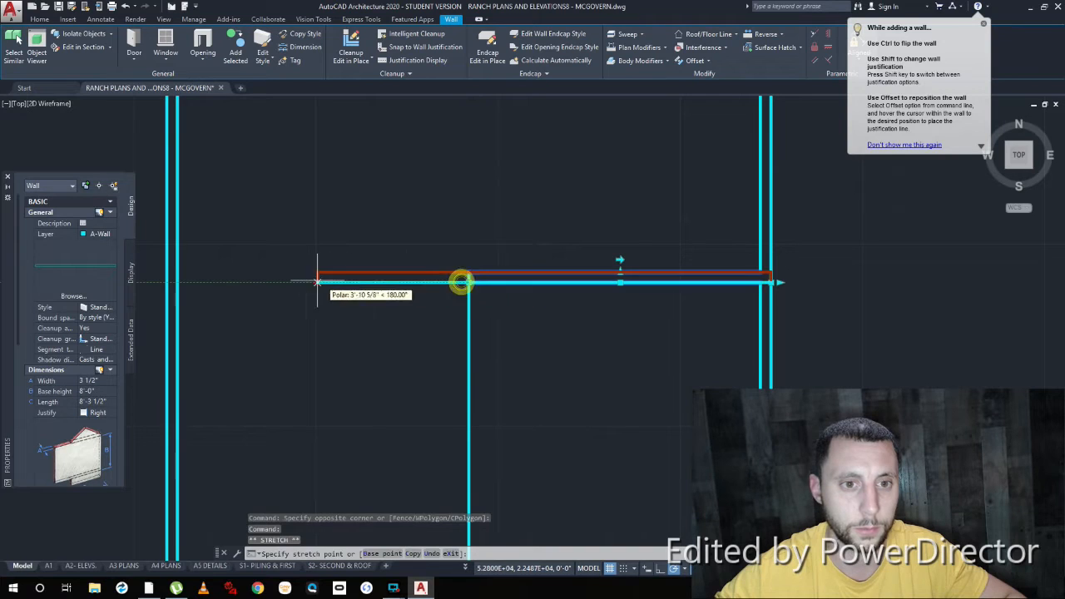
pyautogui.click(177, 282)
# Step: Erase the 20' vertical guide line inside the new garage
pyautogui.click(388, 392)
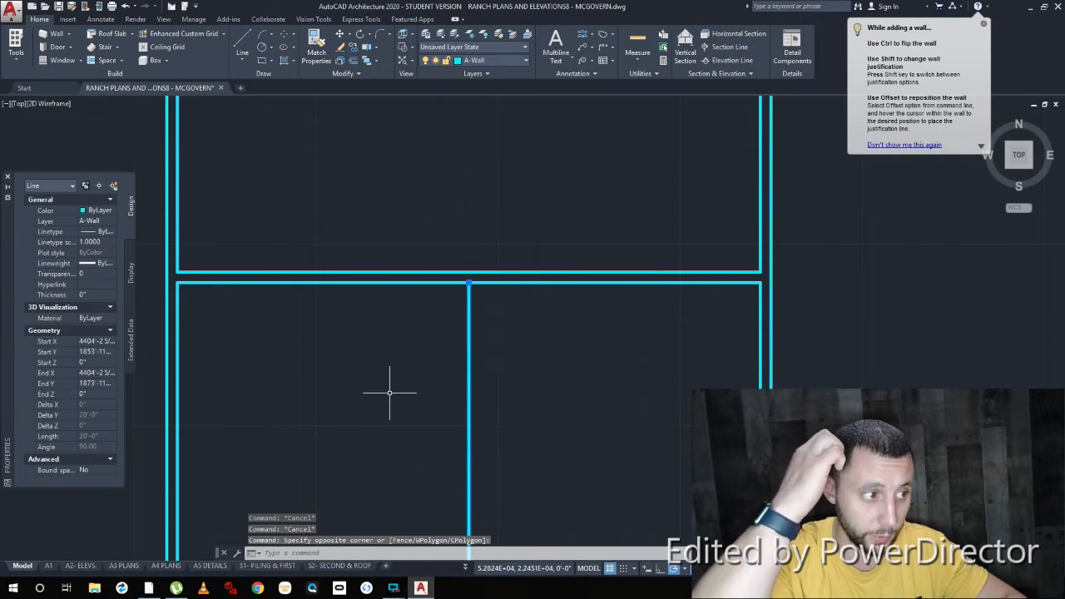
pyautogui.press('Delete')
pyautogui.scroll(-5, 404, 369)
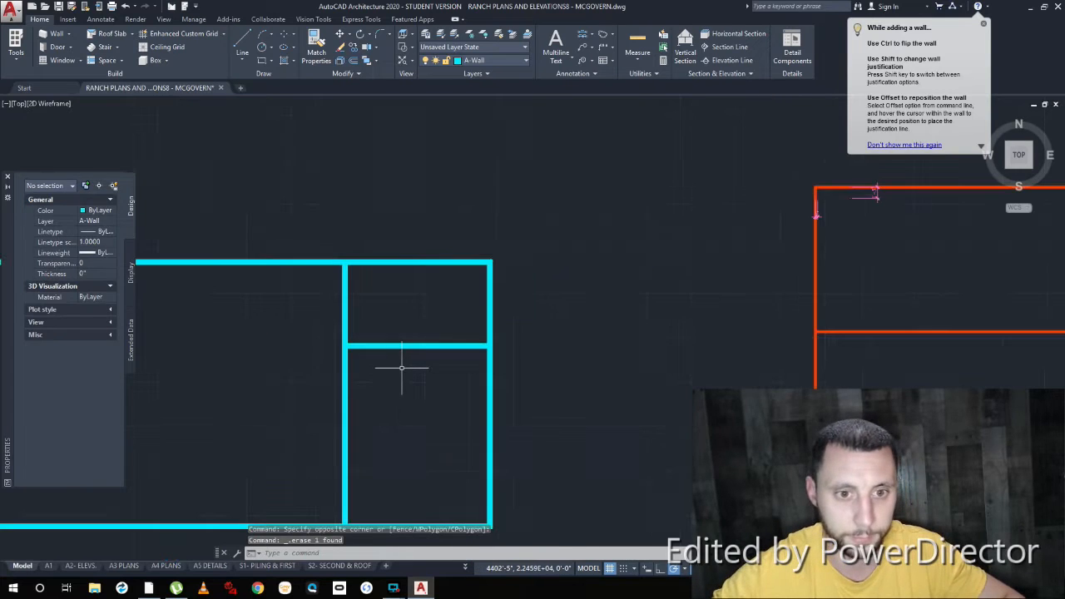
pyautogui.scroll(-3, 439, 350)
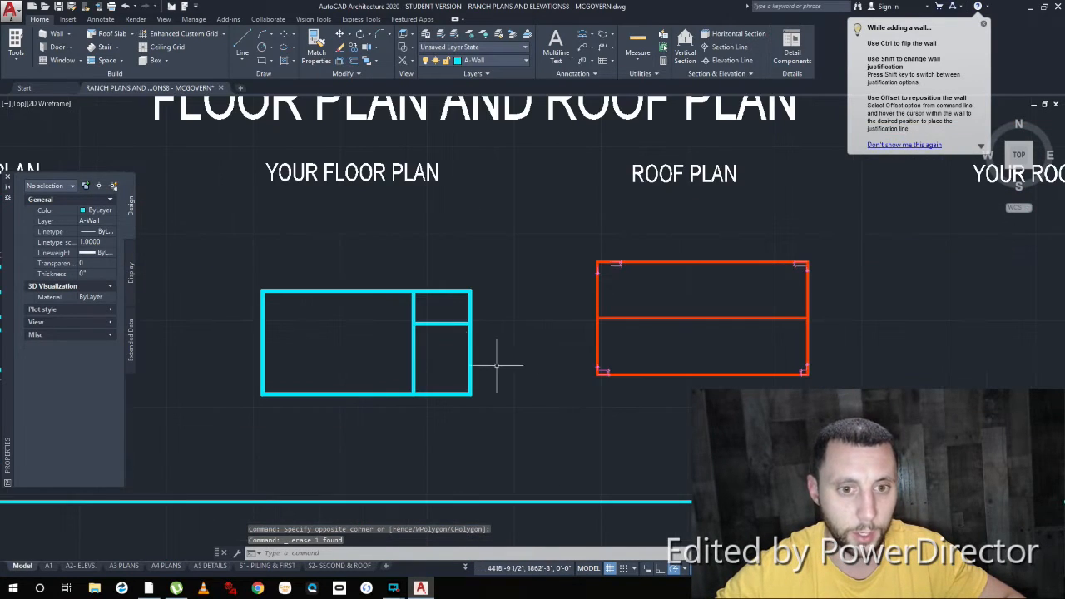
# Step: Turn on all layers with the LAYON command
pyautogui.press('Escape')
pyautogui.press('Escape')
pyautogui.write('LAYON')
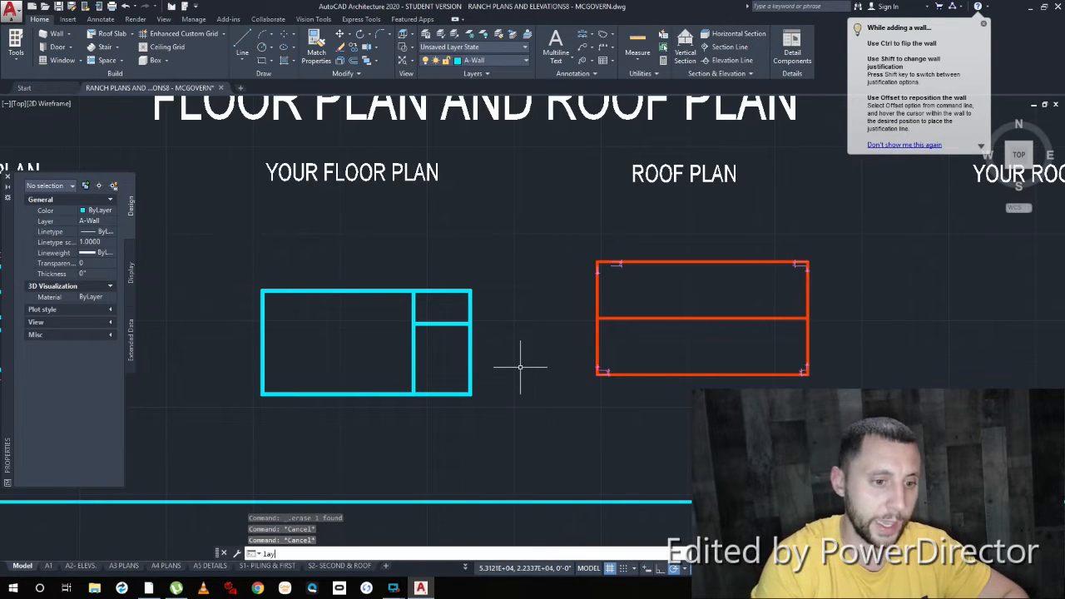
pyautogui.press('Return')
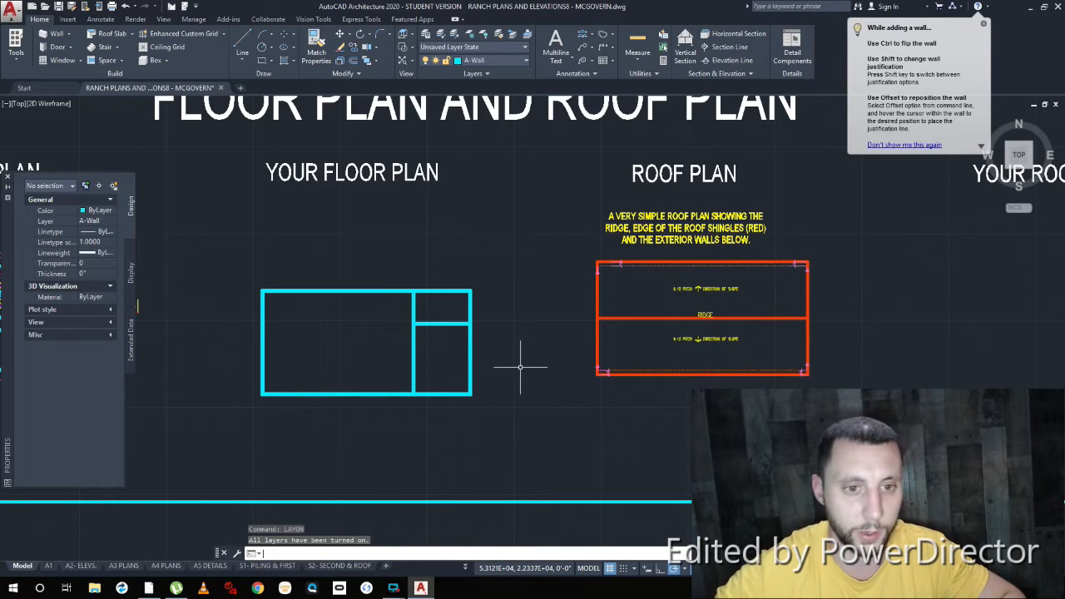
# Step: Copy the original garage's 8' CEILING, GARAGE and 16' W x 20' L texts to the clipboard, leaving out the door outline and label
pyautogui.moveTo(380, 340); pyautogui.dragTo(657, 337, button='middle')
pyautogui.scroll(8, 388, 331)
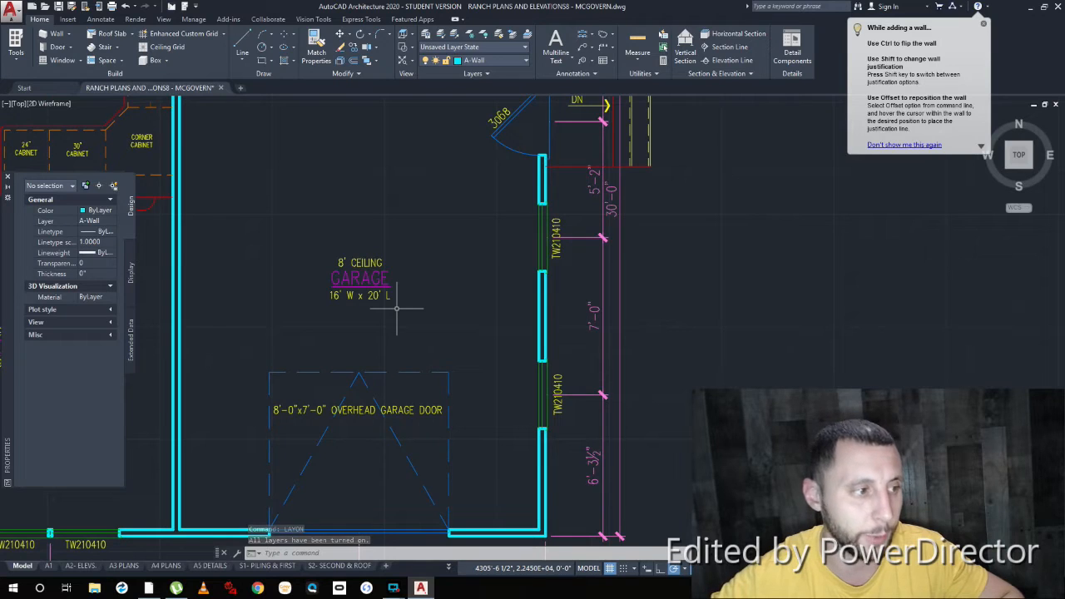
pyautogui.click(477, 341)
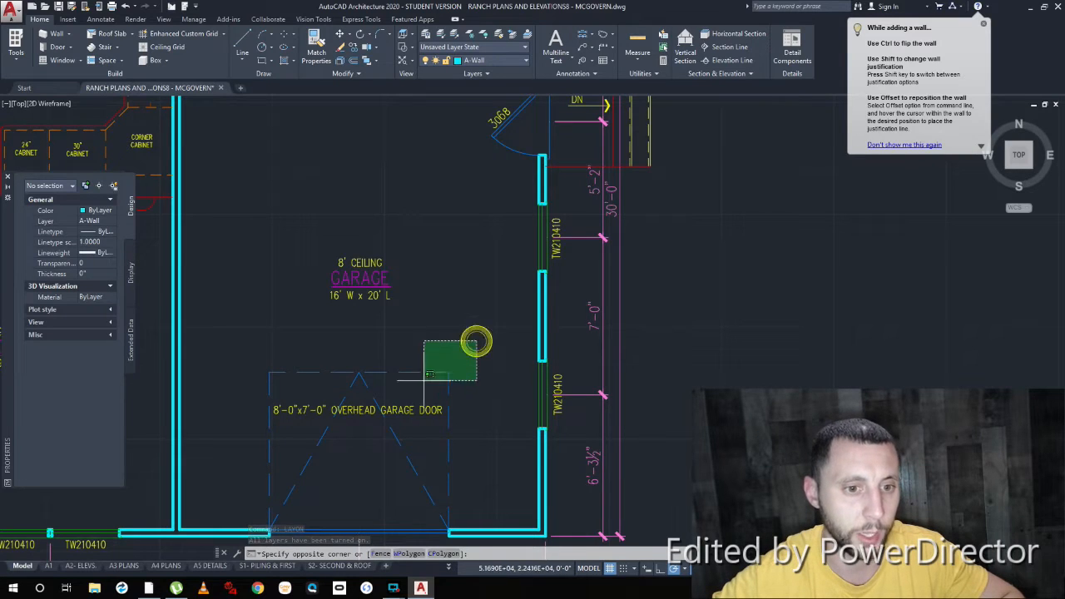
pyautogui.click(249, 445)
pyautogui.click(414, 330)
pyautogui.click(327, 238)
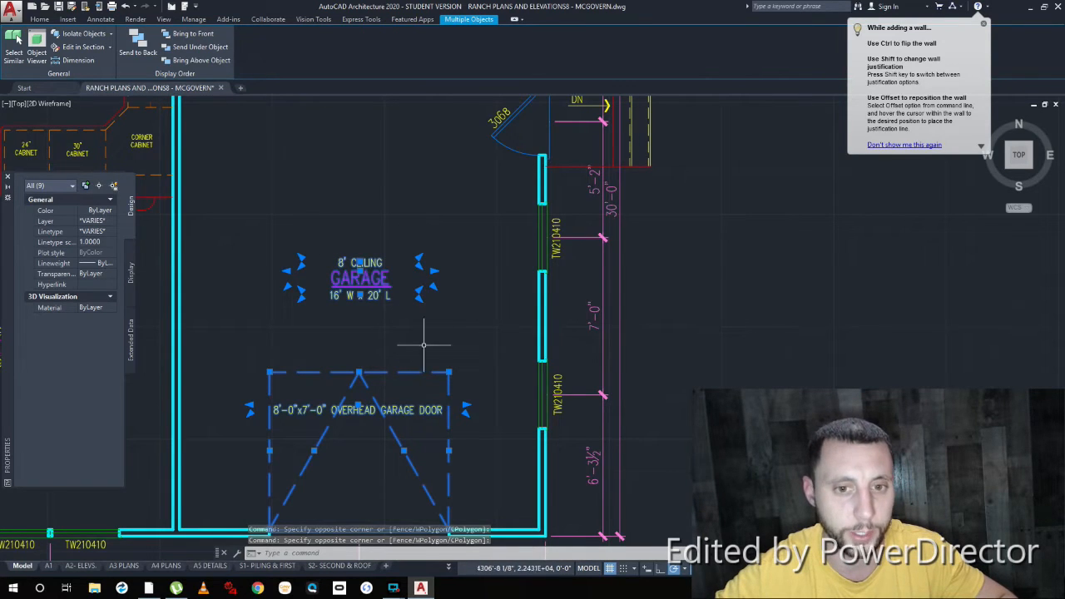
pyautogui.click(481, 352)
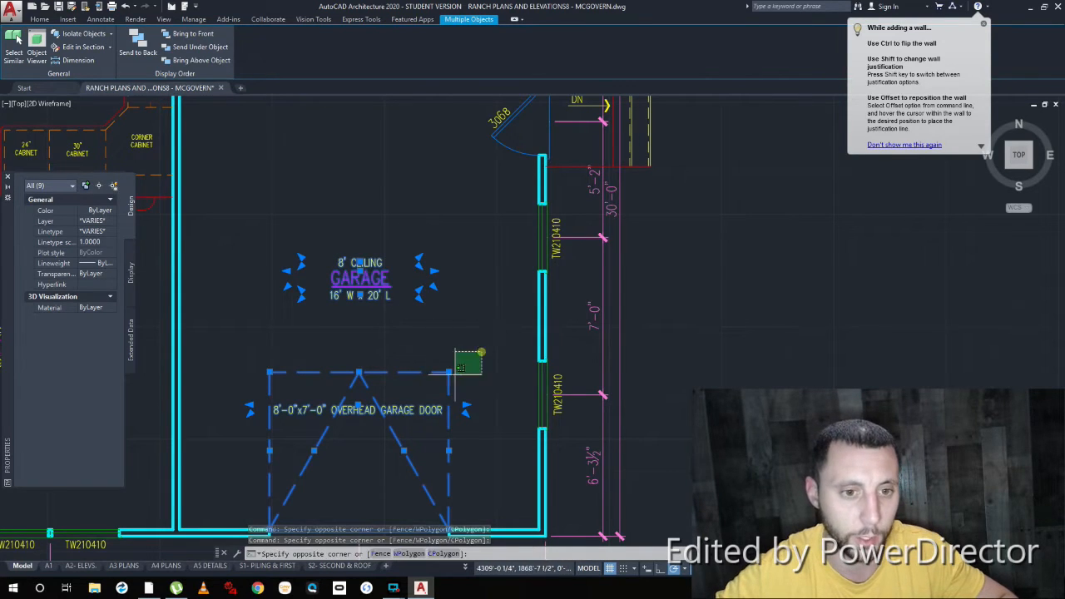
pyautogui.click(225, 449)
pyautogui.scroll(3, 357, 369)
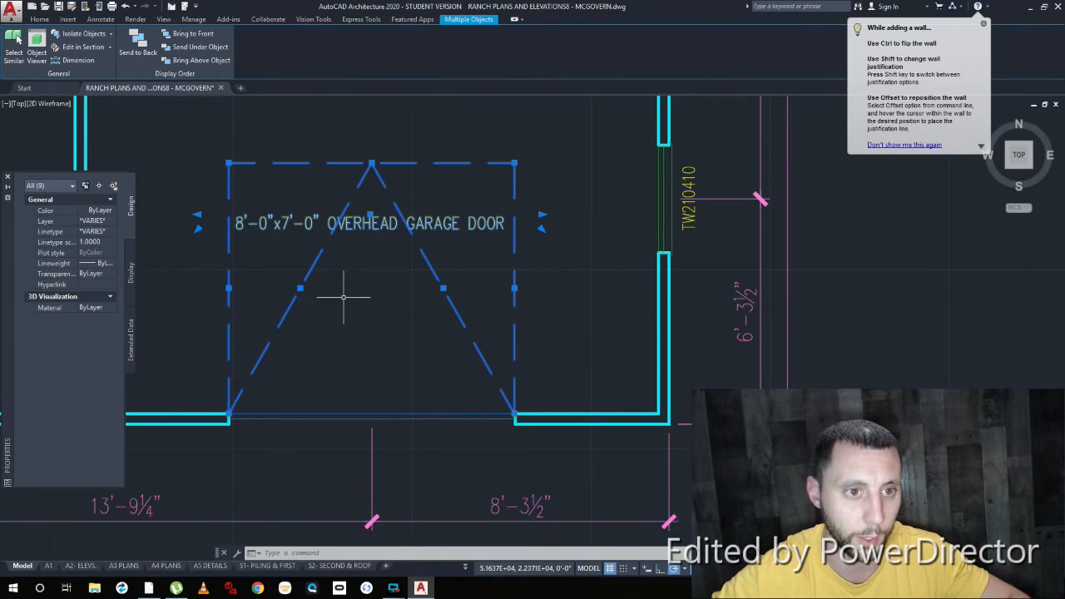
pyautogui.scroll(-2, 343, 297)
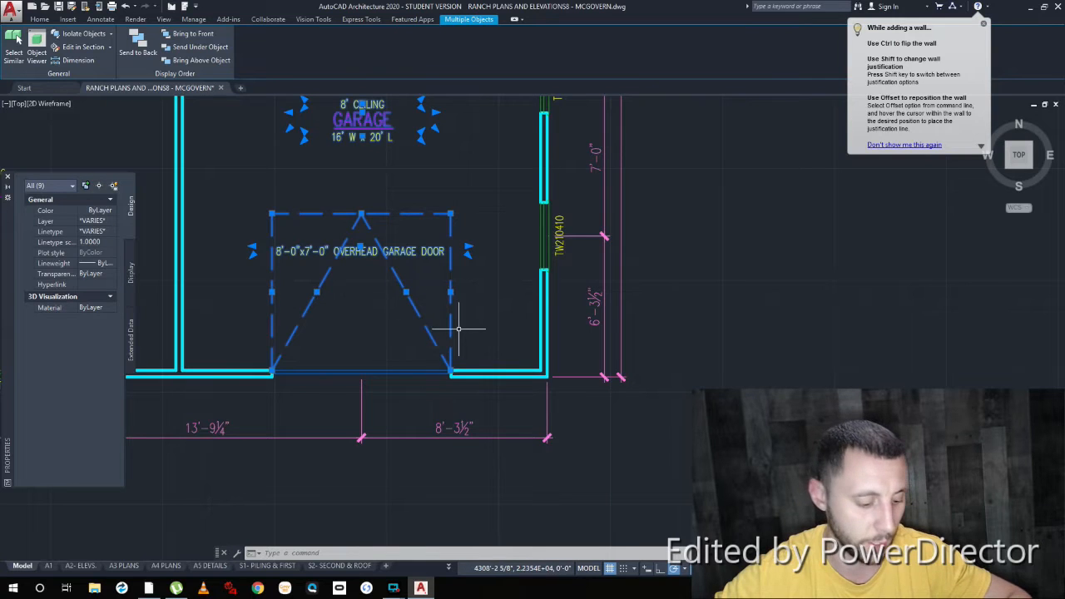
pyautogui.keyDown('shift'); pyautogui.click(468, 211); pyautogui.keyUp('shift')
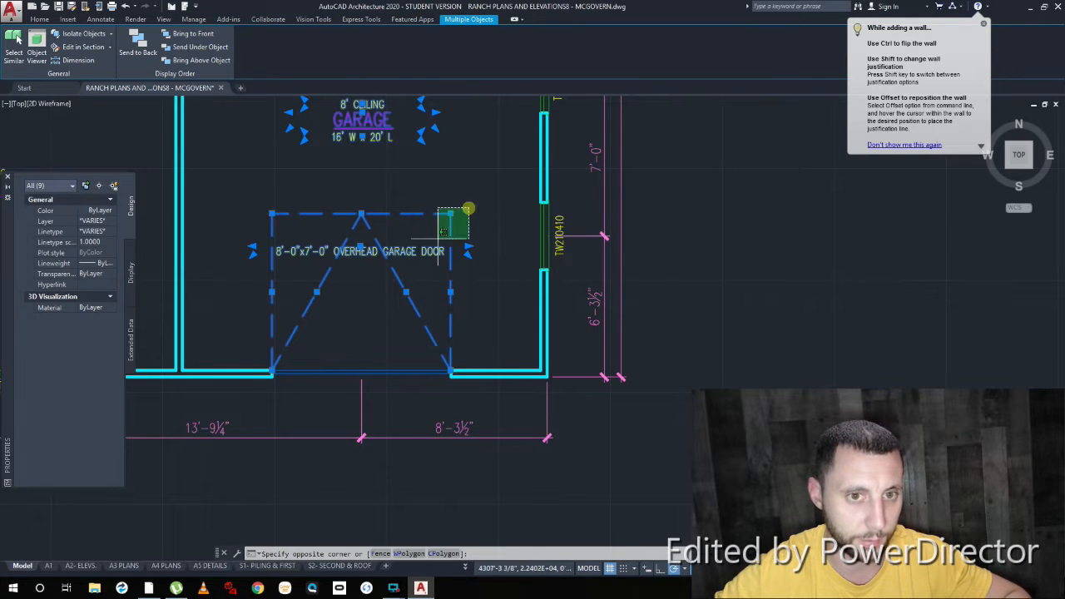
pyautogui.keyDown('shift'); pyautogui.click(201, 310); pyautogui.keyUp('shift')
pyautogui.moveTo(357, 277); pyautogui.dragTo(317, 405, button='middle')
pyautogui.hotkey('ctrl', 'c')
# Step: Paste the copied garage texts near the middle of the new garage in YOUR FLOOR PLAN
pyautogui.scroll(-4, 383, 282)
pyautogui.moveTo(623, 306); pyautogui.dragTo(441, 328, button='middle')
pyautogui.scroll(5, 466, 326)
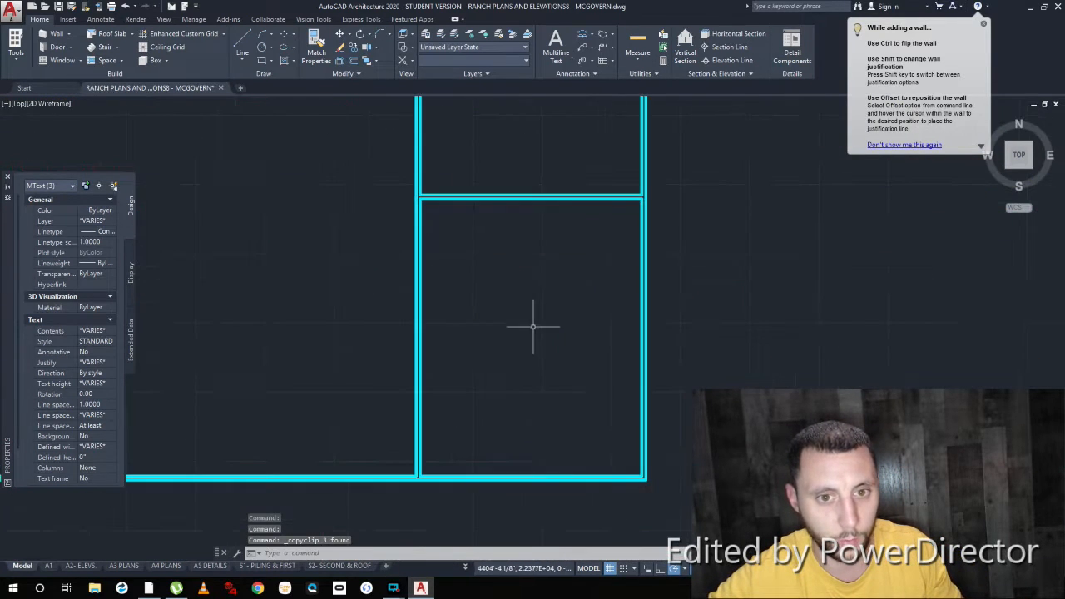
pyautogui.hotkey('ctrl', 'v')
pyautogui.click(520, 358)
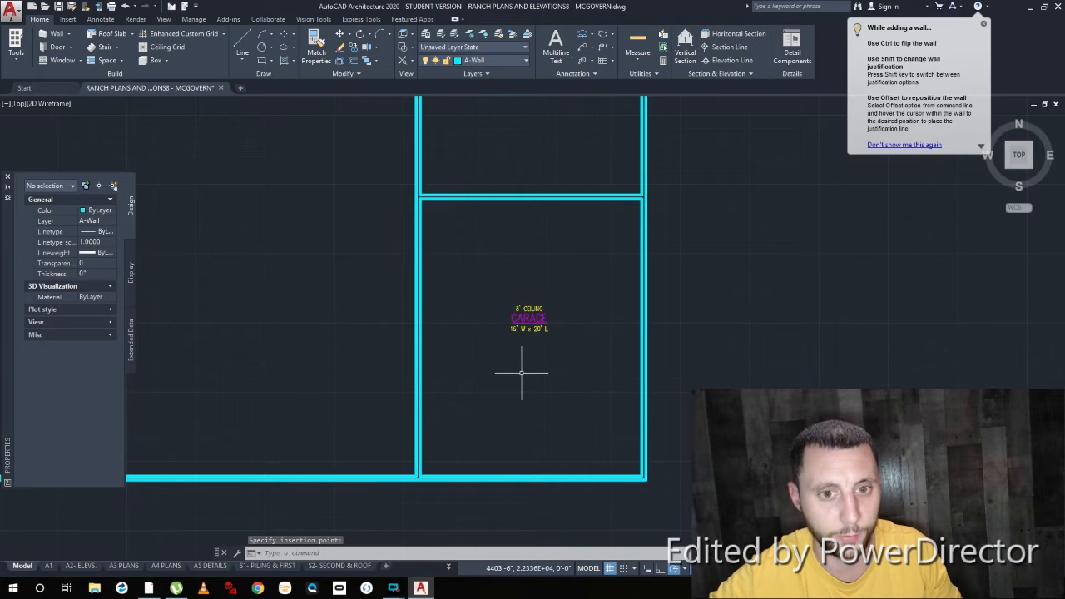
# Step: Add an 8'-0" wide door matching the original garage door to the new garage's lower wall, against its left corner
pyautogui.scroll(-4, 533, 370)
pyautogui.moveTo(433, 376); pyautogui.dragTo(787, 347, button='middle')
pyautogui.moveTo(481, 321); pyautogui.dragTo(544, 388, button='middle')
pyautogui.scroll(8, 404, 406)
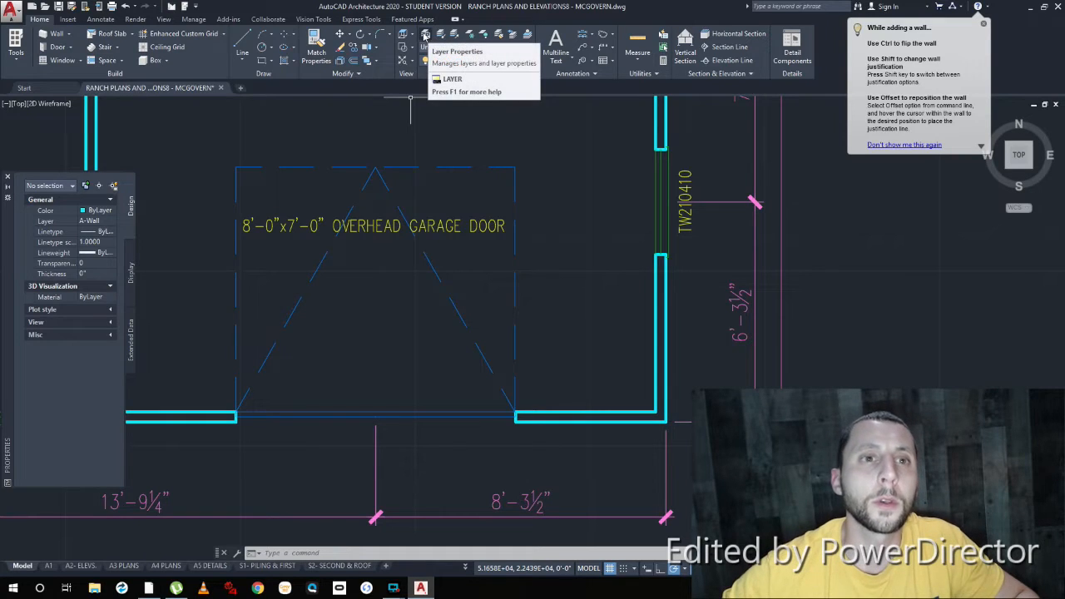
pyautogui.click(352, 73)
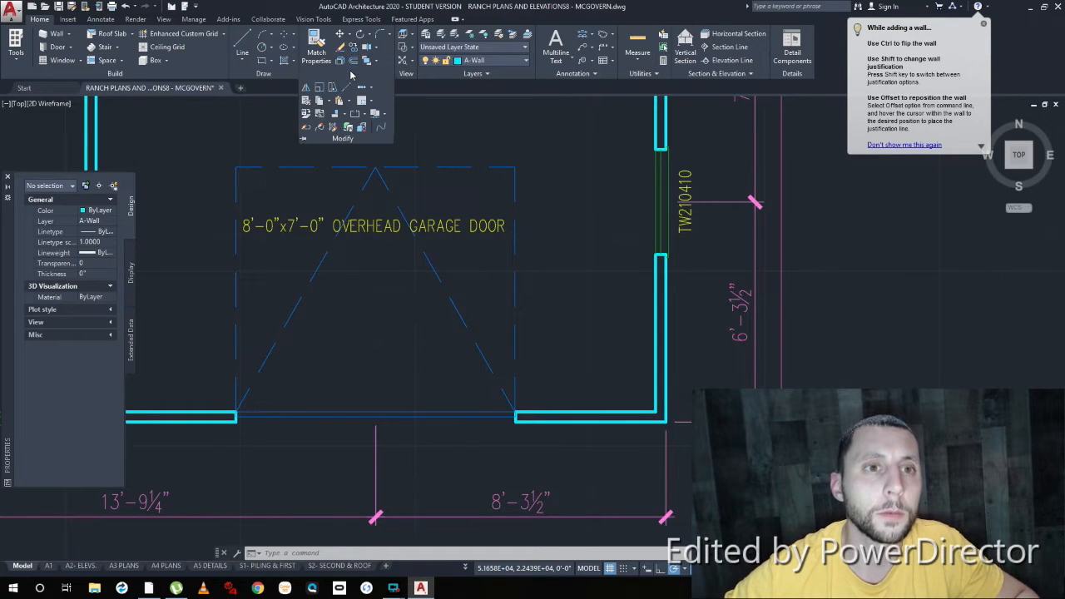
pyautogui.click(428, 131)
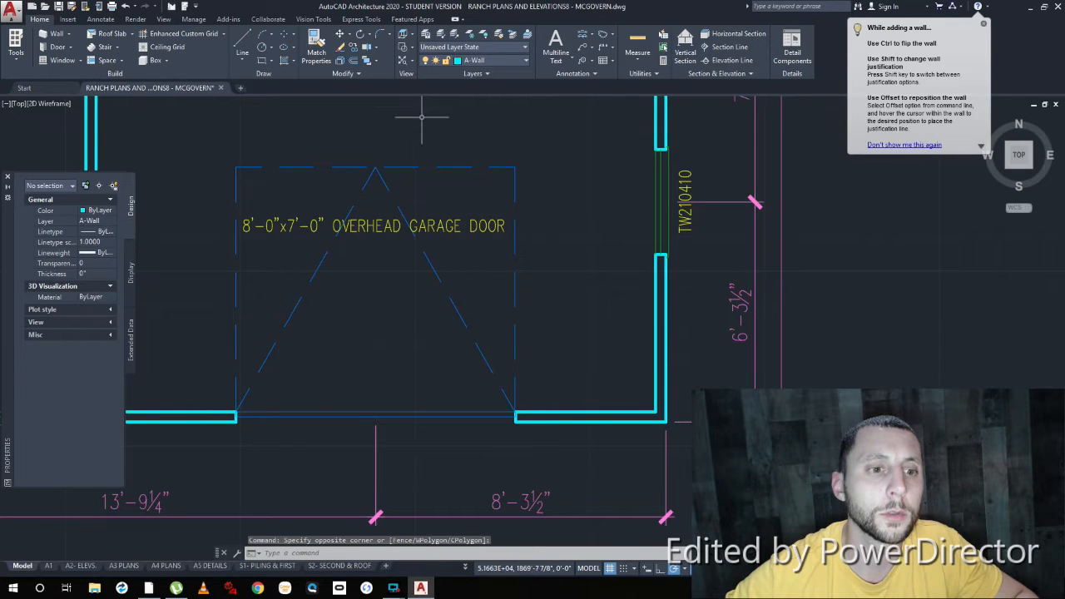
pyautogui.click(329, 415)
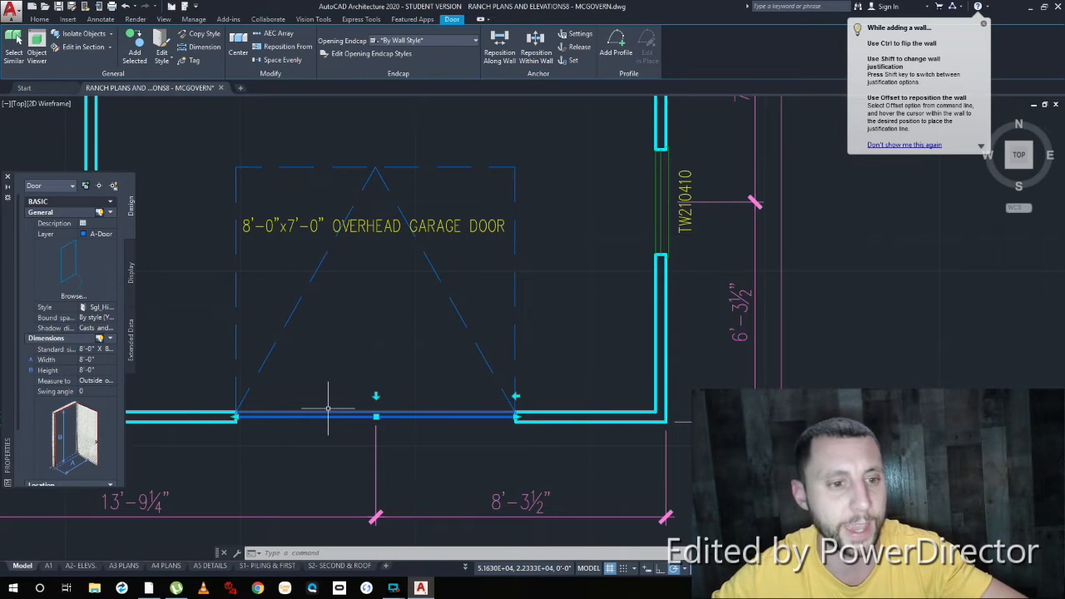
pyautogui.click(134, 43)
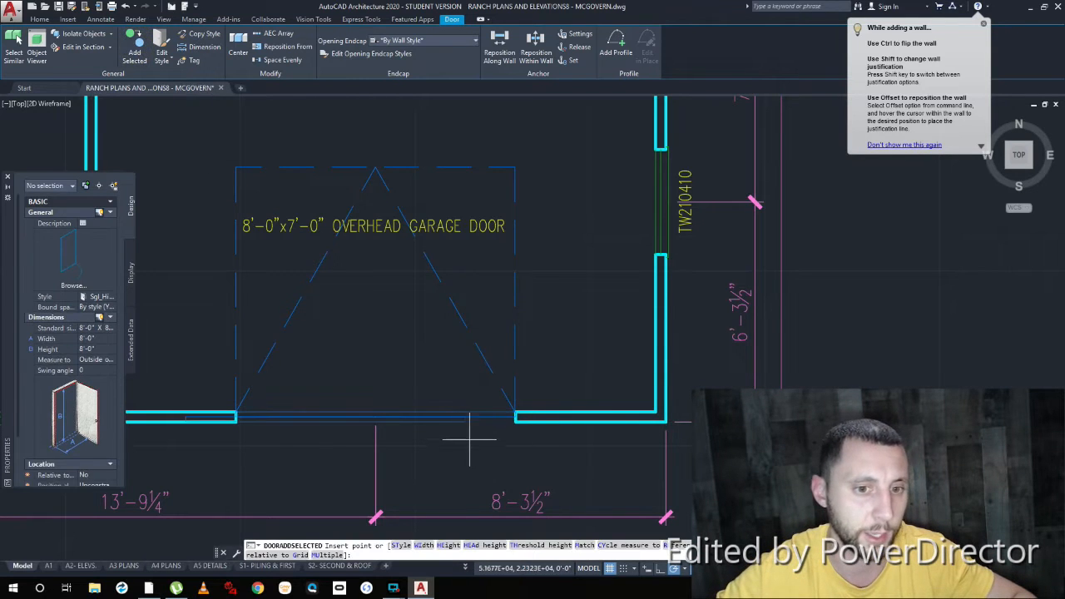
pyautogui.scroll(-4, 533, 426)
pyautogui.scroll(-5, 541, 422)
pyautogui.moveTo(684, 431); pyautogui.dragTo(268, 398, button='middle')
pyautogui.scroll(6, 652, 430)
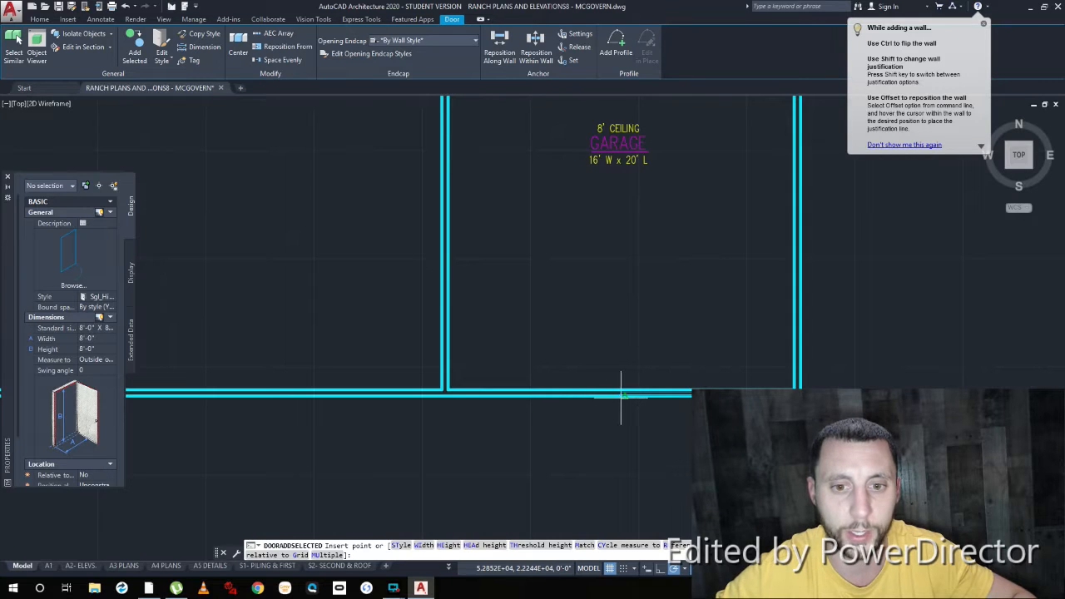
pyautogui.click(448, 389)
pyautogui.press('Escape')
# Step: Draw a vertical guide line from the midpoint of the new garage's upper wall straight down past the lower wall
pyautogui.scroll(4, 648, 416)
pyautogui.scroll(-2, 641, 426)
pyautogui.moveTo(647, 429); pyautogui.dragTo(560, 436, button='middle')
pyautogui.scroll(-5, 556, 392)
pyautogui.moveTo(562, 361); pyautogui.dragTo(511, 371, button='middle')
pyautogui.scroll(3, 510, 340)
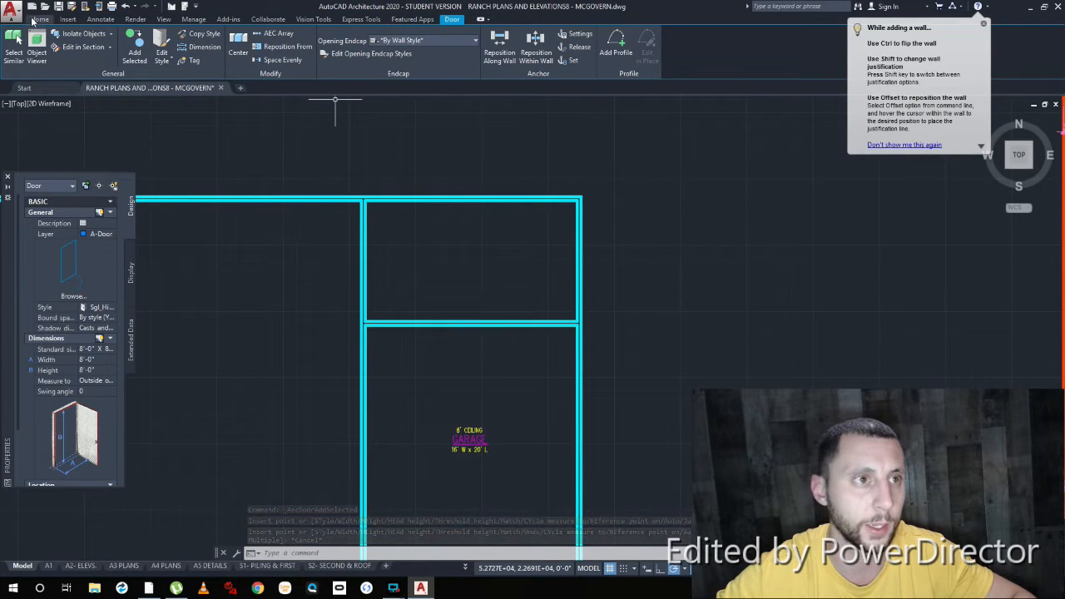
pyautogui.click(38, 19)
pyautogui.click(242, 43)
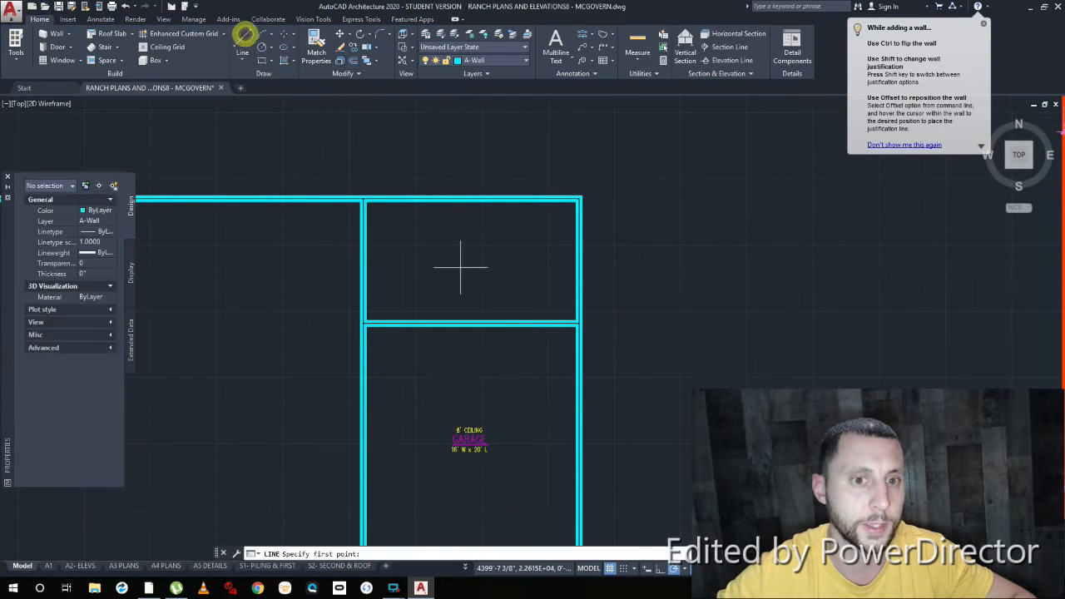
pyautogui.click(473, 326)
pyautogui.moveTo(451, 487); pyautogui.dragTo(465, 336, button='middle')
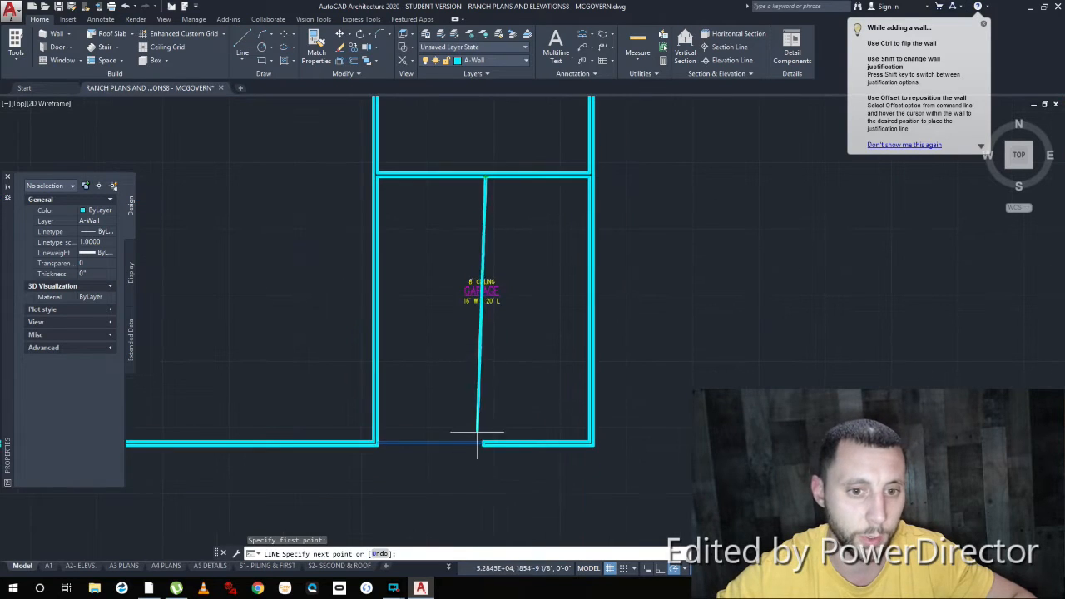
pyautogui.click(486, 491)
pyautogui.press('Escape')
# Step: Move the new garage door along the lower wall so that its midpoint sits on the vertical guide line
pyautogui.scroll(4, 488, 467)
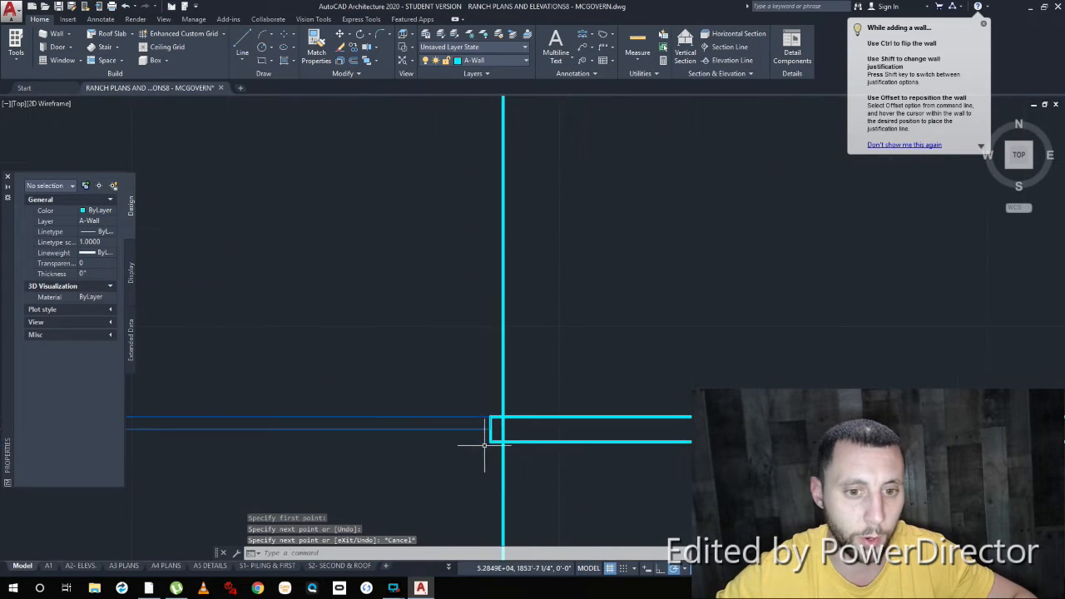
pyautogui.click(387, 411)
pyautogui.moveTo(387, 411); pyautogui.dragTo(459, 403, button='middle')
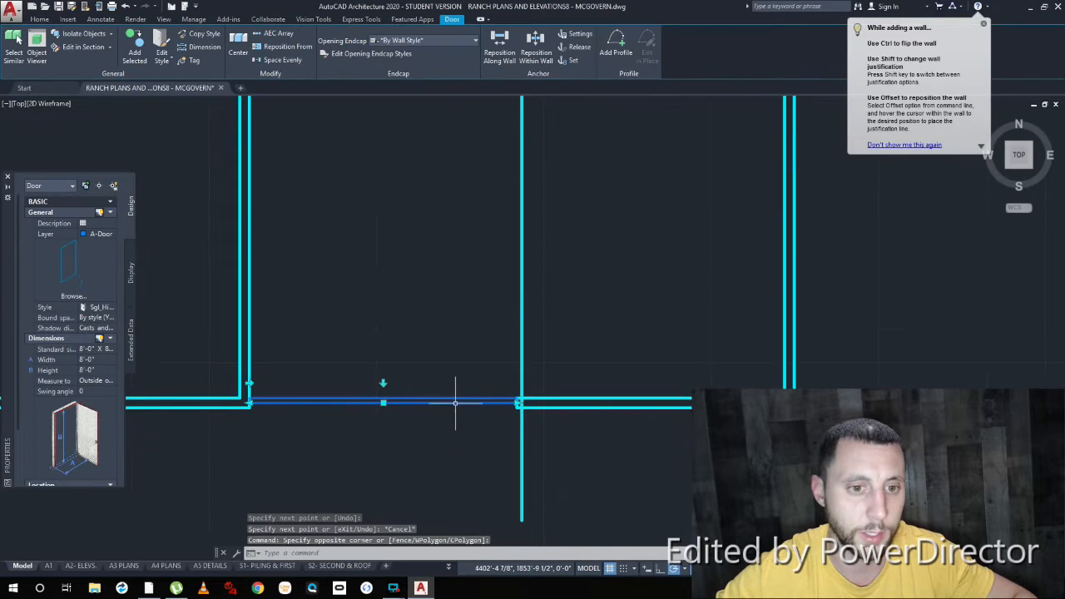
pyautogui.click(383, 403)
pyautogui.scroll(3, 518, 399)
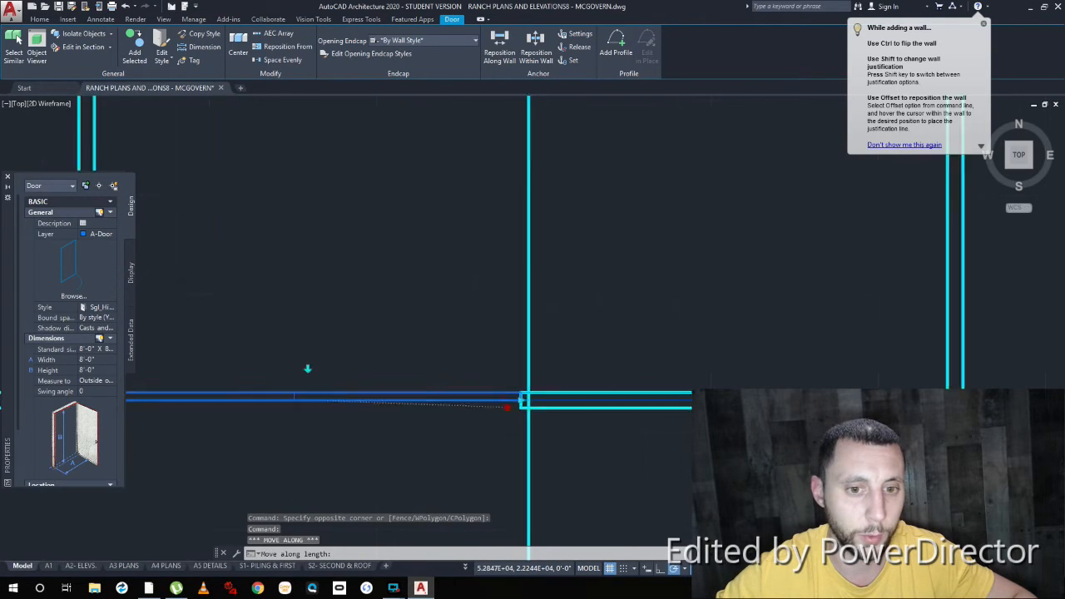
pyautogui.click(540, 397)
pyautogui.scroll(-3, 542, 404)
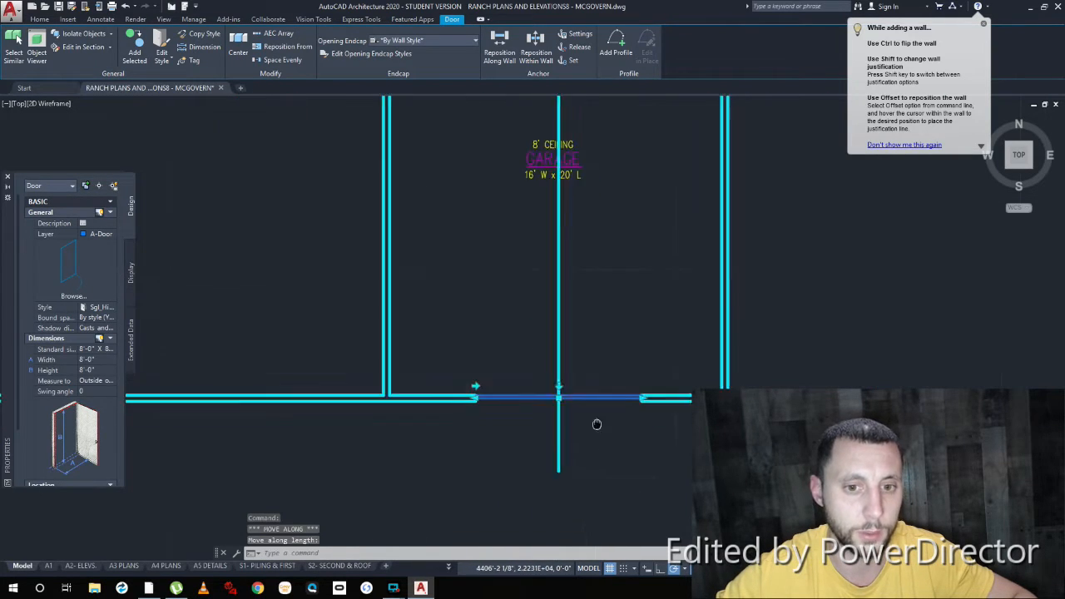
# Step: Erase the vertical guide line running through the middle of the new garage and its door
pyautogui.moveTo(608, 438); pyautogui.dragTo(574, 406, button='middle')
pyautogui.scroll(4, 481, 382)
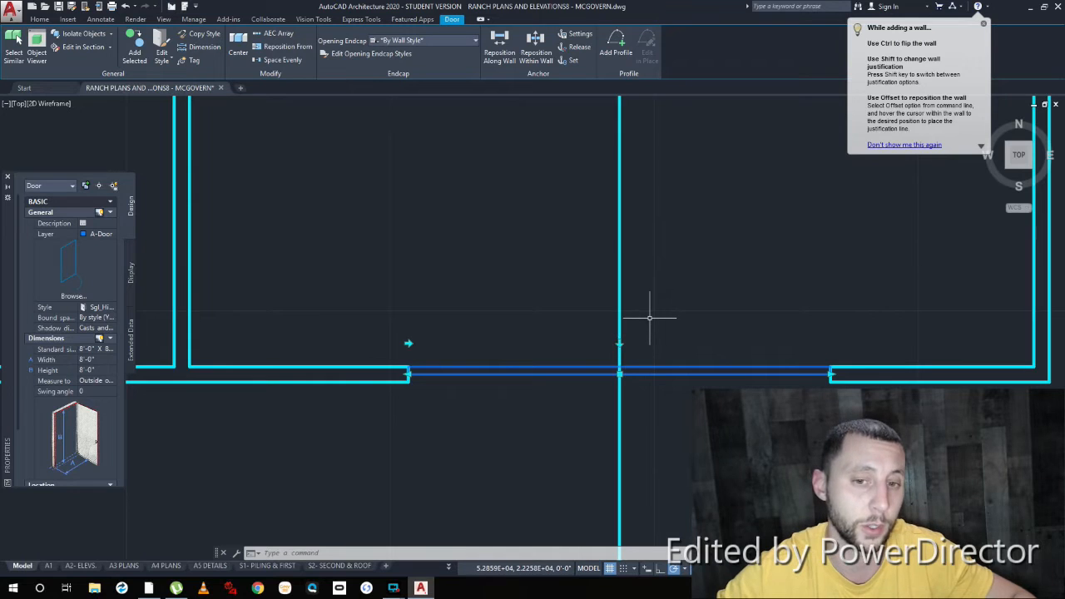
pyautogui.press('Delete')
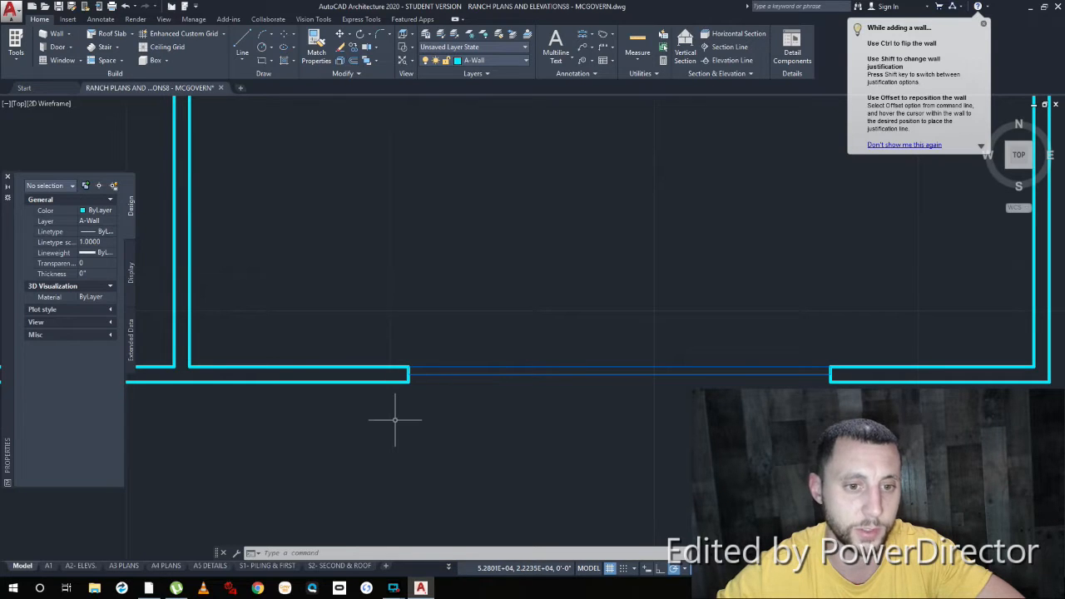
# Step: Copy the dashed overhead door symbol and its 8'-0"x7'-0" label from the original garage into the new garage, matching the garages' lower-right inside corners
pyautogui.scroll(-5, 508, 378)
pyautogui.scroll(5, 416, 349)
pyautogui.scroll(2, 422, 349)
pyautogui.click(464, 397)
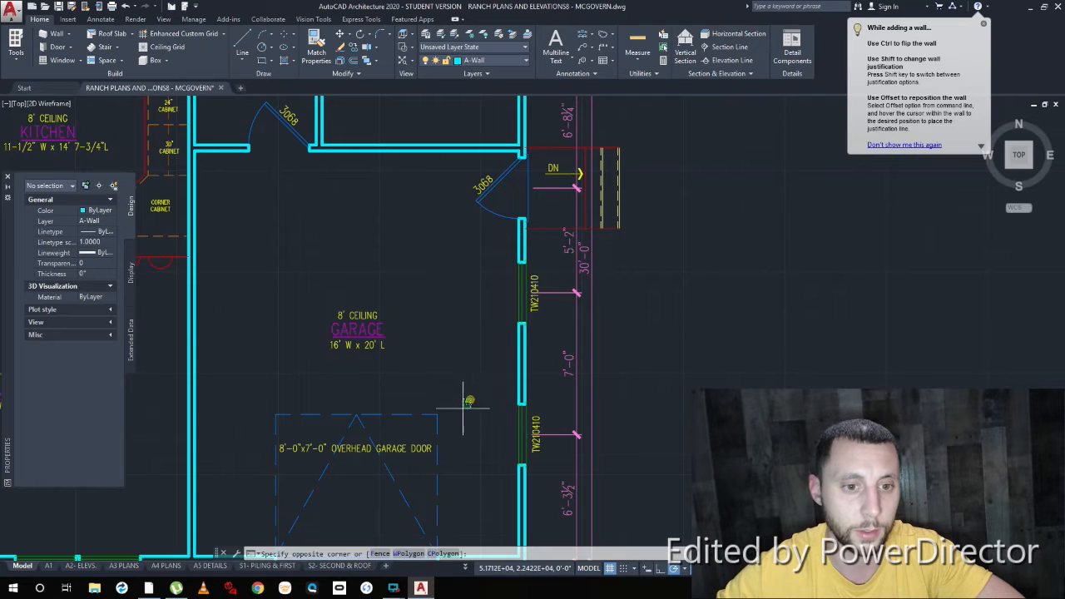
pyautogui.click(240, 498)
pyautogui.moveTo(365, 482); pyautogui.dragTo(374, 359, button='middle')
pyautogui.write('COPYM')
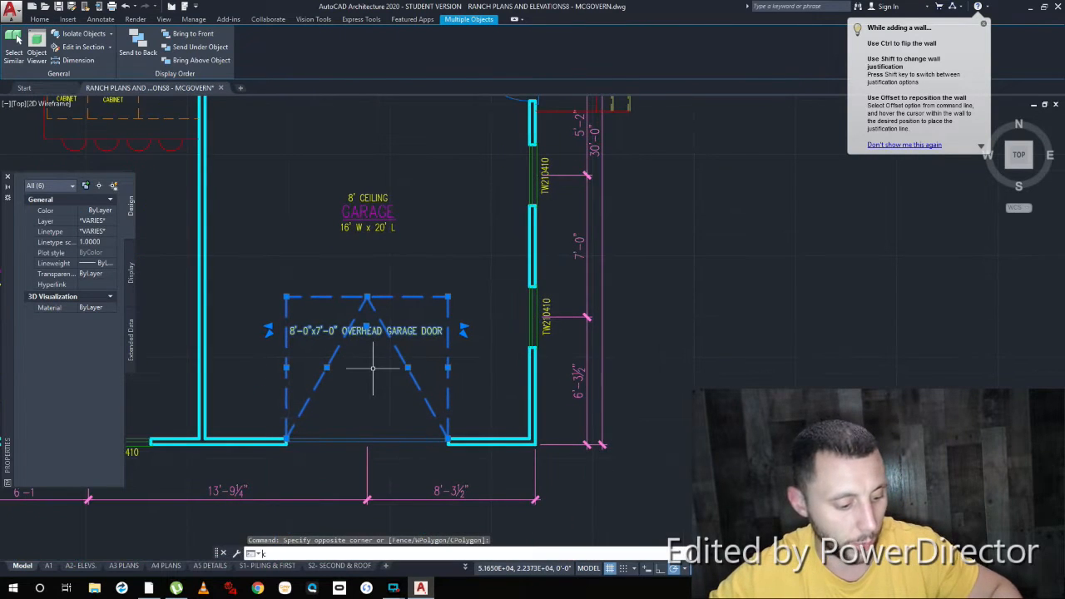
pyautogui.press('Return')
pyautogui.scroll(4, 524, 436)
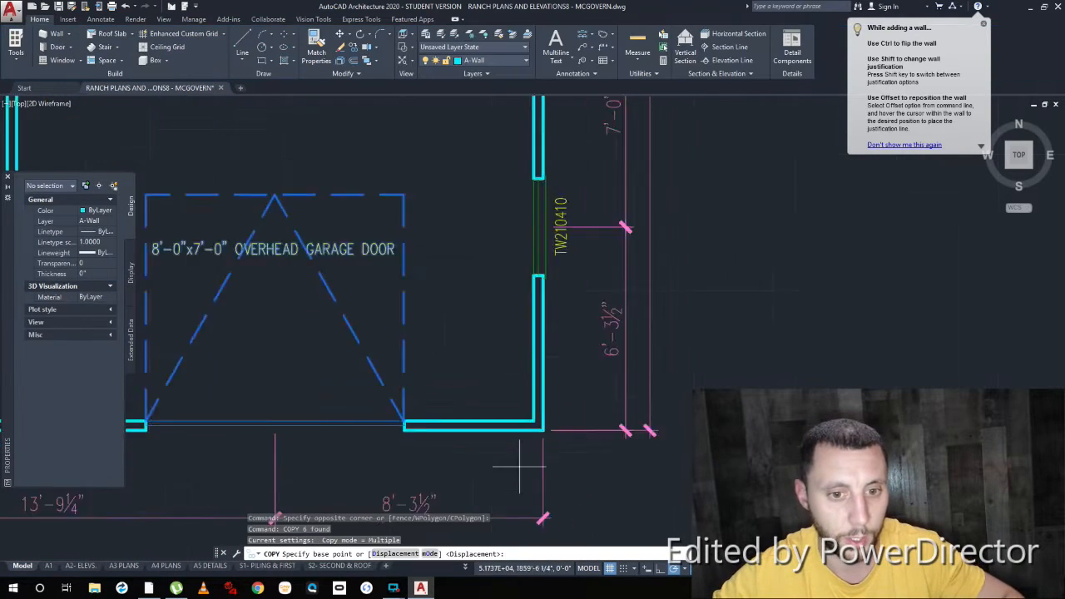
pyautogui.click(541, 401)
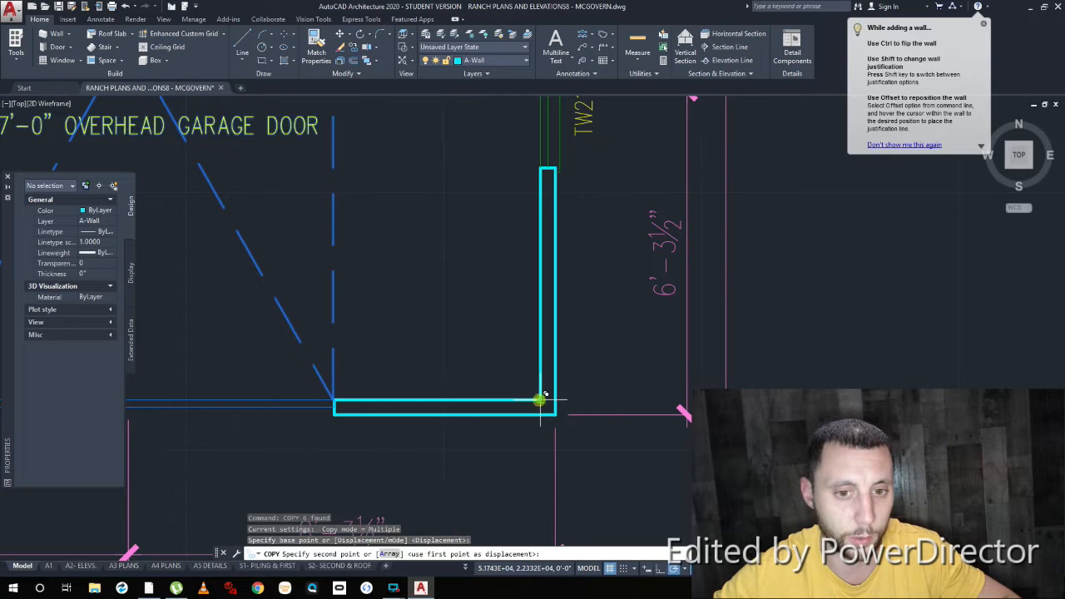
pyautogui.scroll(-10, 541, 401)
pyautogui.scroll(10, 589, 389)
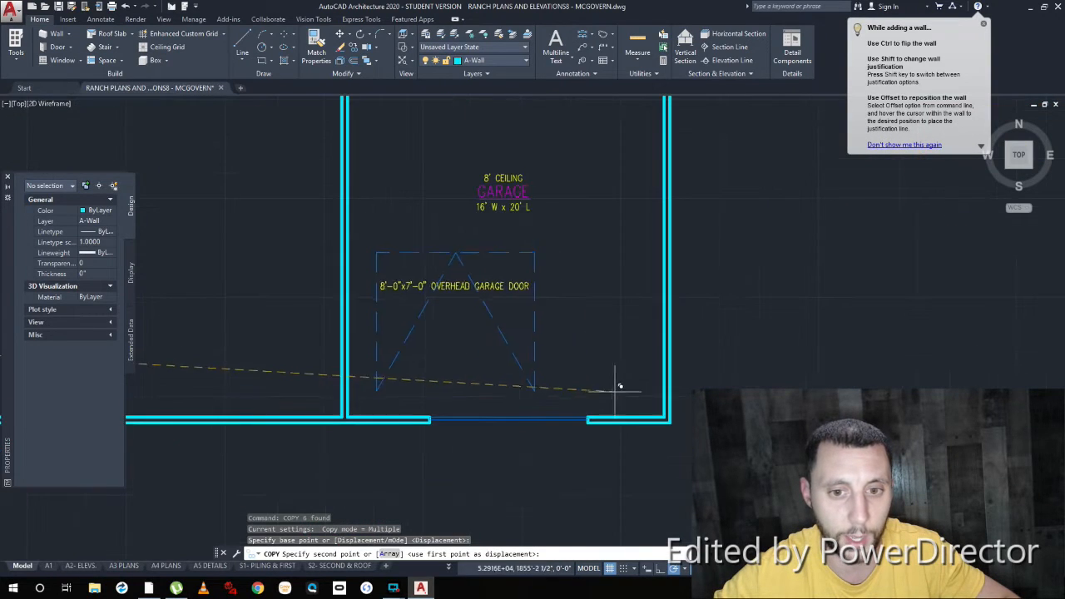
pyautogui.click(666, 416)
pyautogui.press('Escape')
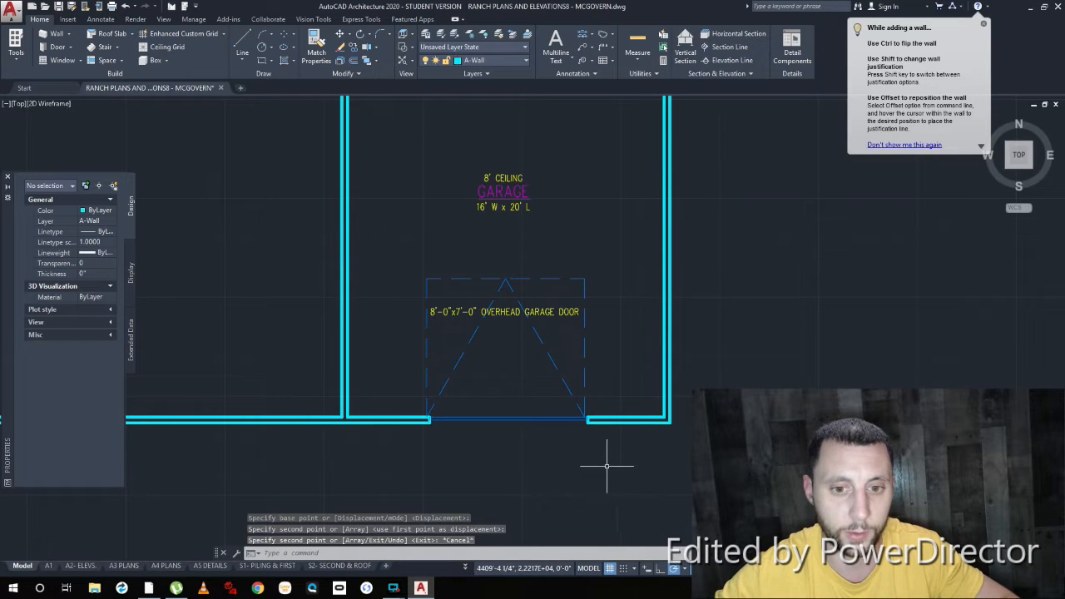
pyautogui.scroll(2, 522, 420)
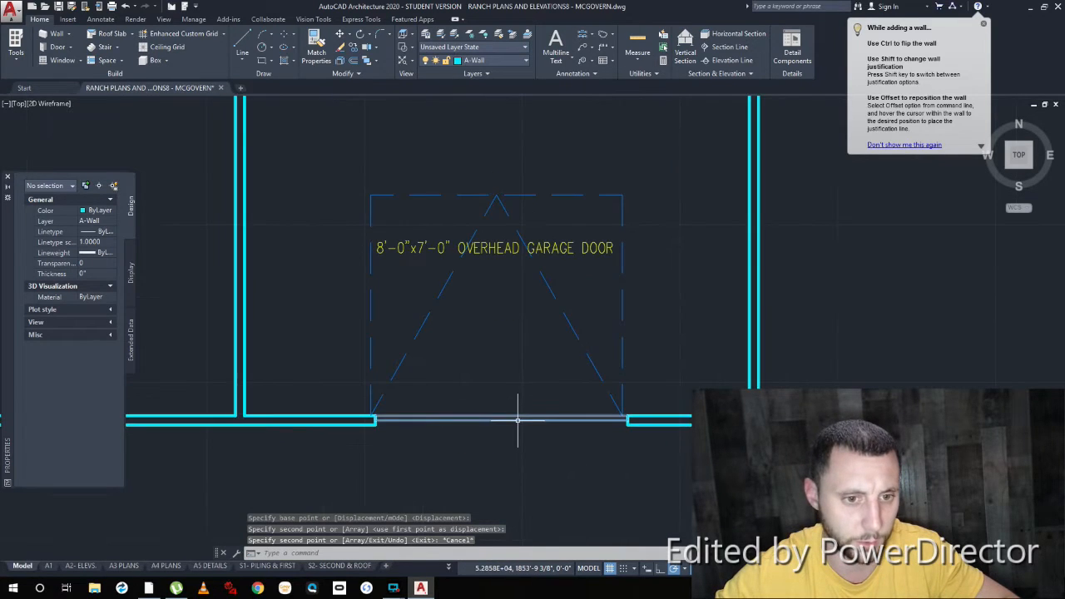
pyautogui.scroll(-10, 518, 421)
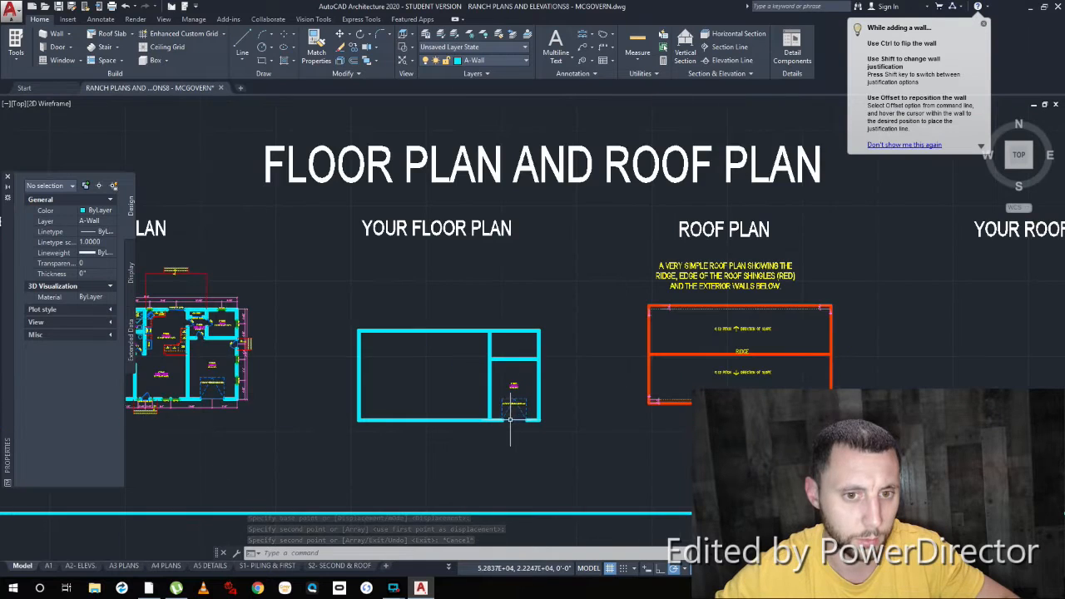
pyautogui.scroll(10, 246, 392)
pyautogui.click(261, 341)
pyautogui.click(137, 383)
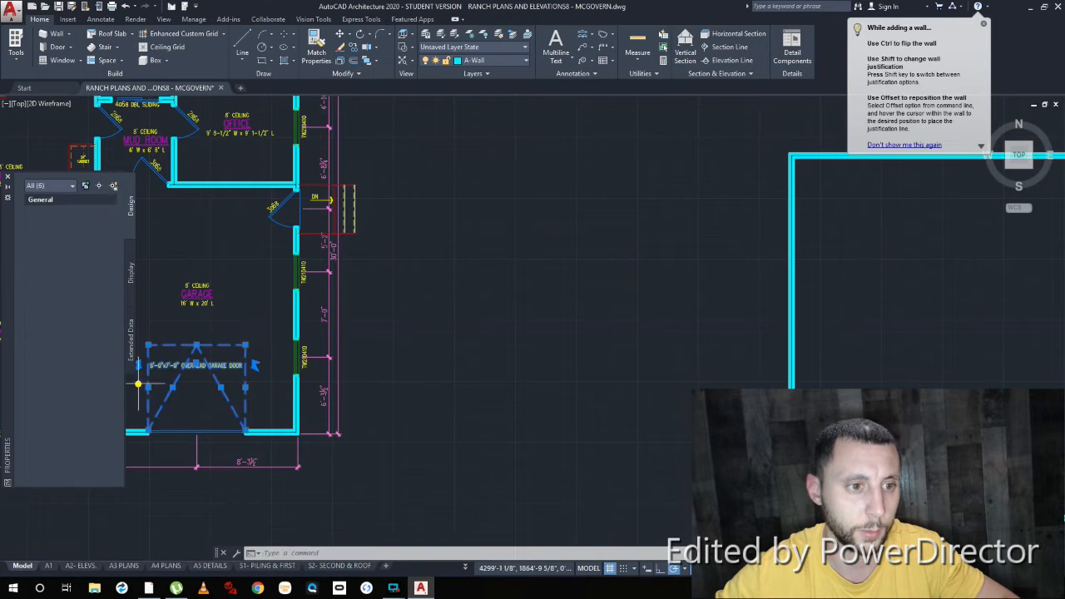
pyautogui.write('copy')
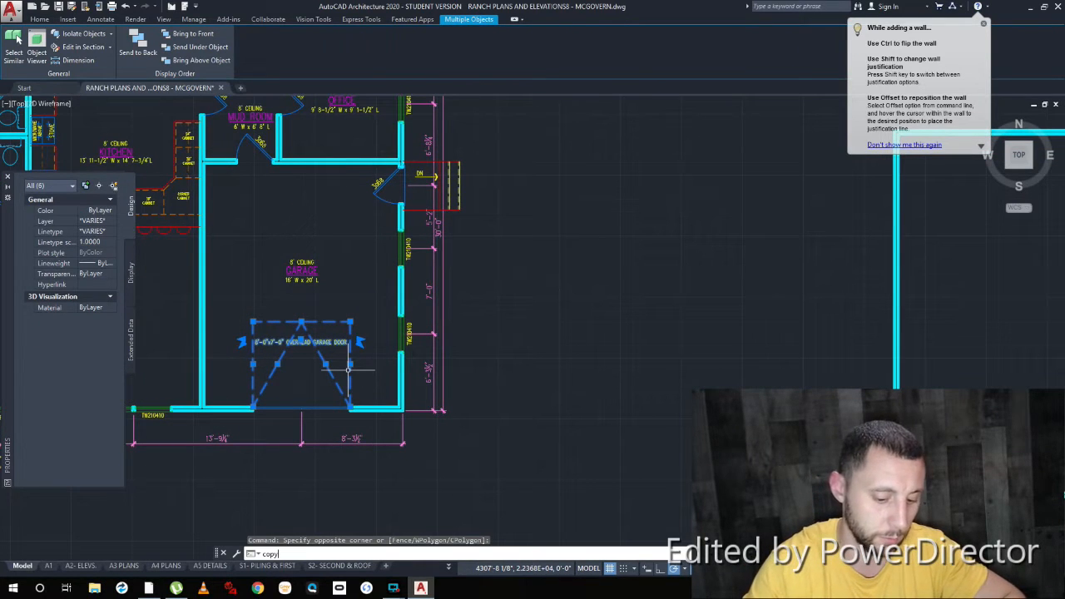
pyautogui.press('Return')
pyautogui.scroll(5, 404, 407)
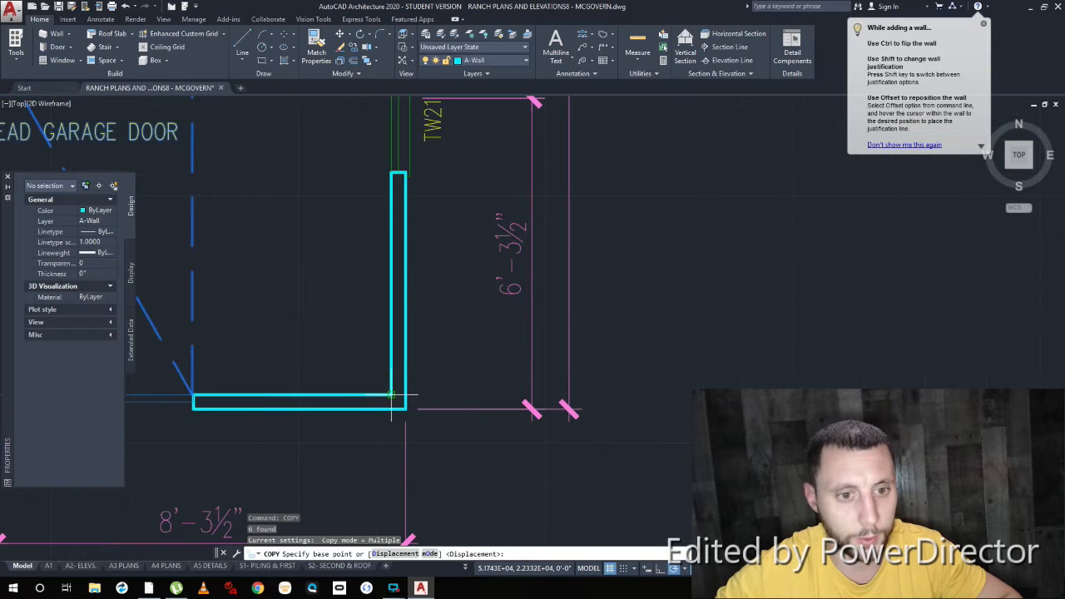
pyautogui.click(391, 395)
pyautogui.scroll(-9, 393, 394)
pyautogui.moveTo(772, 435); pyautogui.dragTo(499, 418, button='middle')
pyautogui.scroll(7, 634, 421)
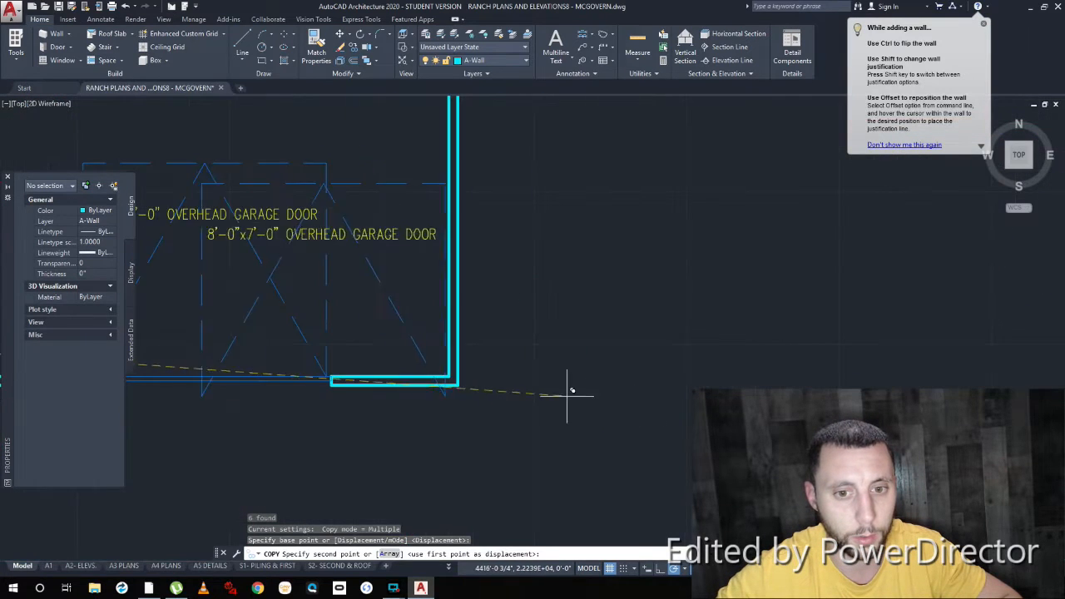
pyautogui.press('Escape')
# Step: Inspect the new garage door and measure the lower wall between the garage's left inside corner and the door opening with a trial linear dimension
pyautogui.moveTo(246, 381); pyautogui.dragTo(442, 392, button='middle')
pyautogui.click(443, 393)
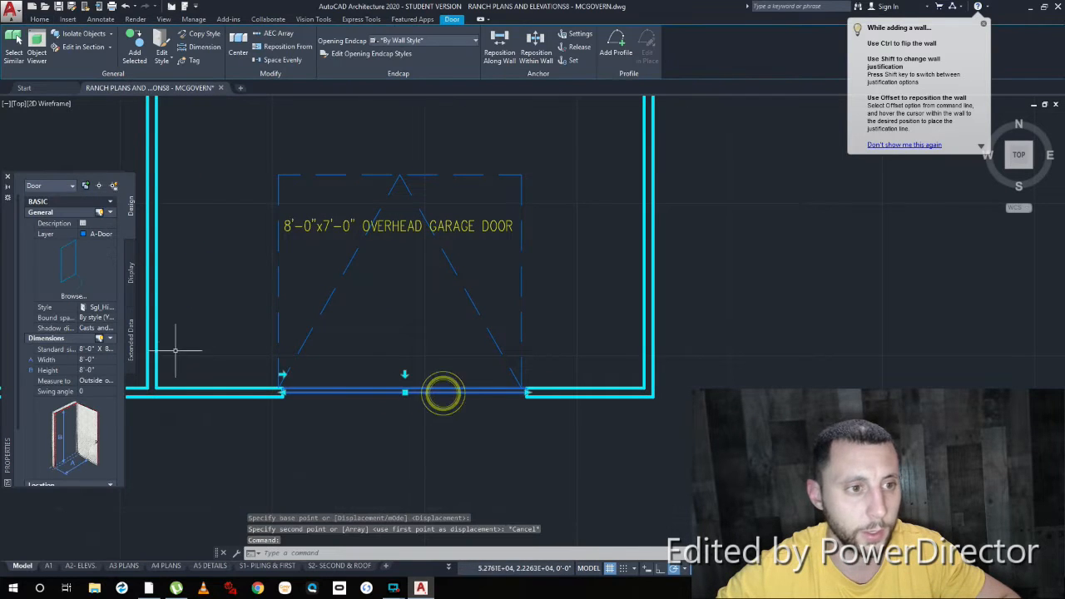
pyautogui.moveTo(308, 381); pyautogui.dragTo(404, 381, button='middle')
pyautogui.press('Escape')
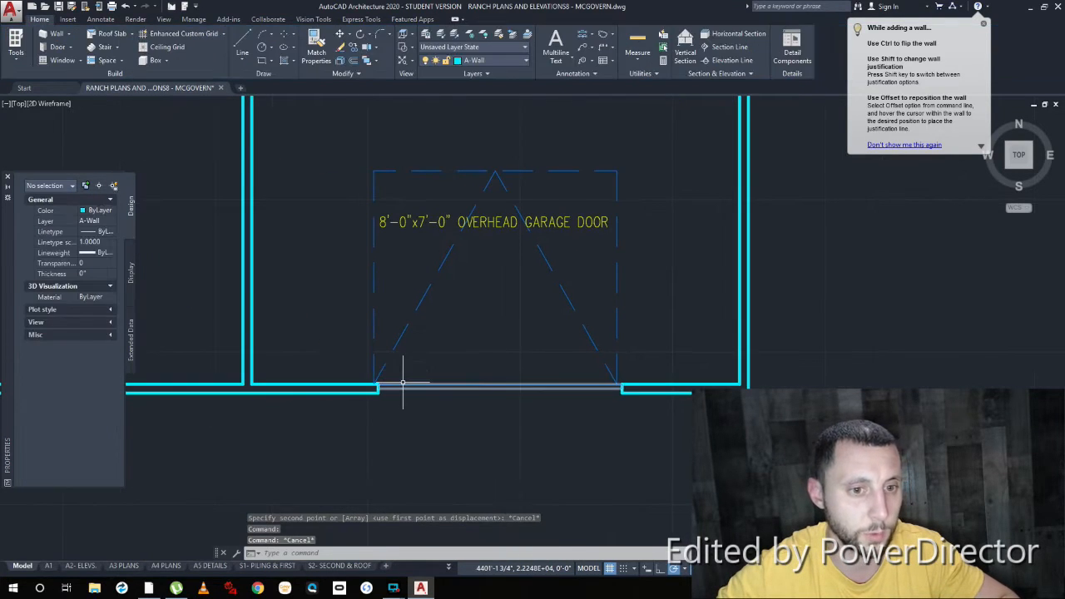
pyautogui.write('dimlinear')
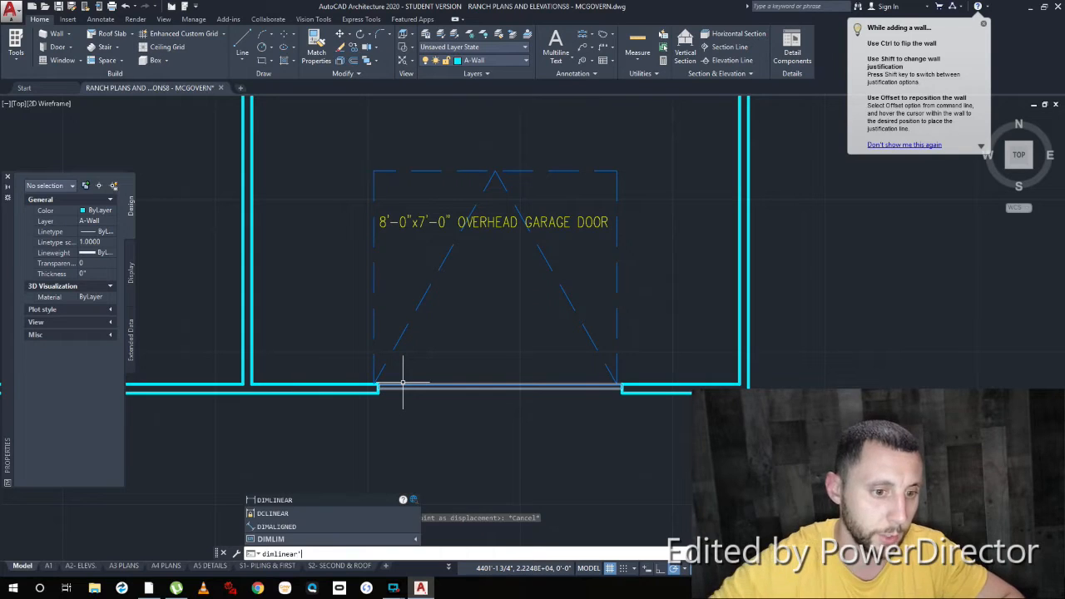
pyautogui.press('Return')
pyautogui.click(245, 384)
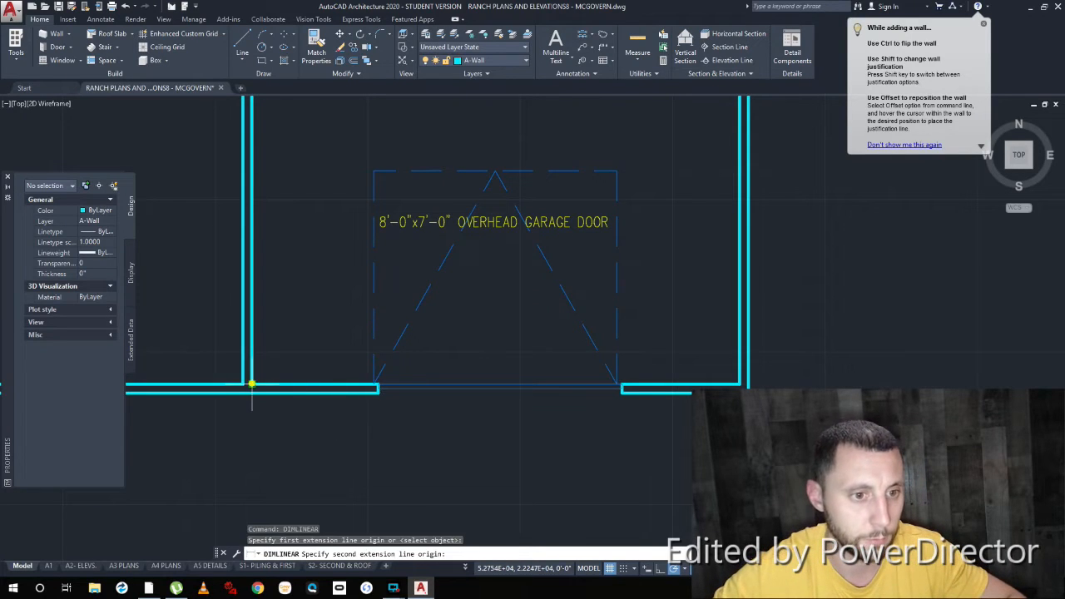
pyautogui.scroll(3, 376, 385)
pyautogui.click(383, 389)
pyautogui.scroll(-3, 383, 389)
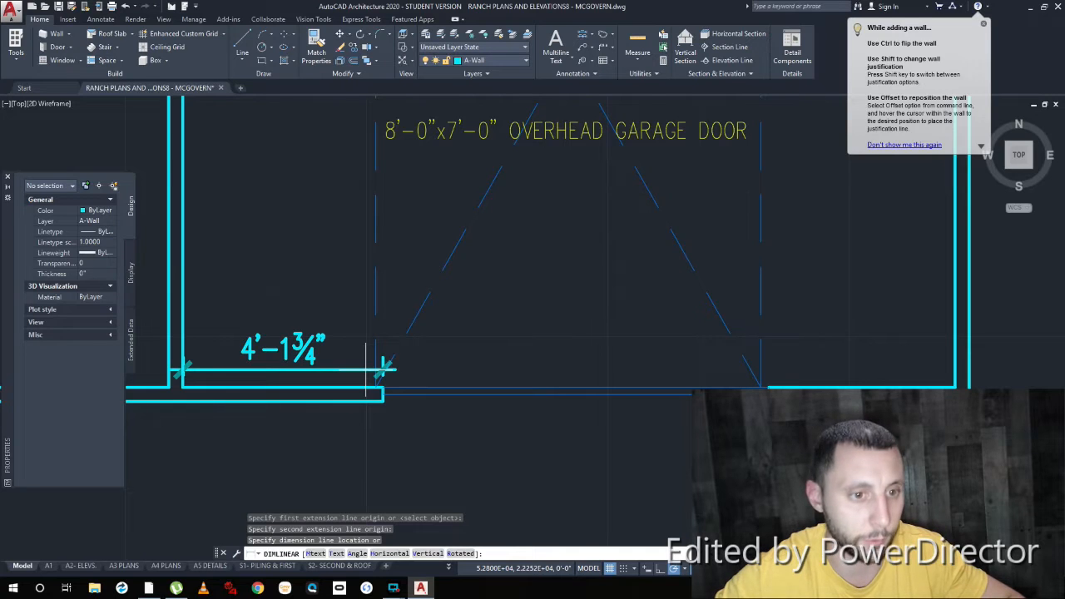
pyautogui.press('Escape')
pyautogui.moveTo(679, 403); pyautogui.dragTo(630, 405, button='middle')
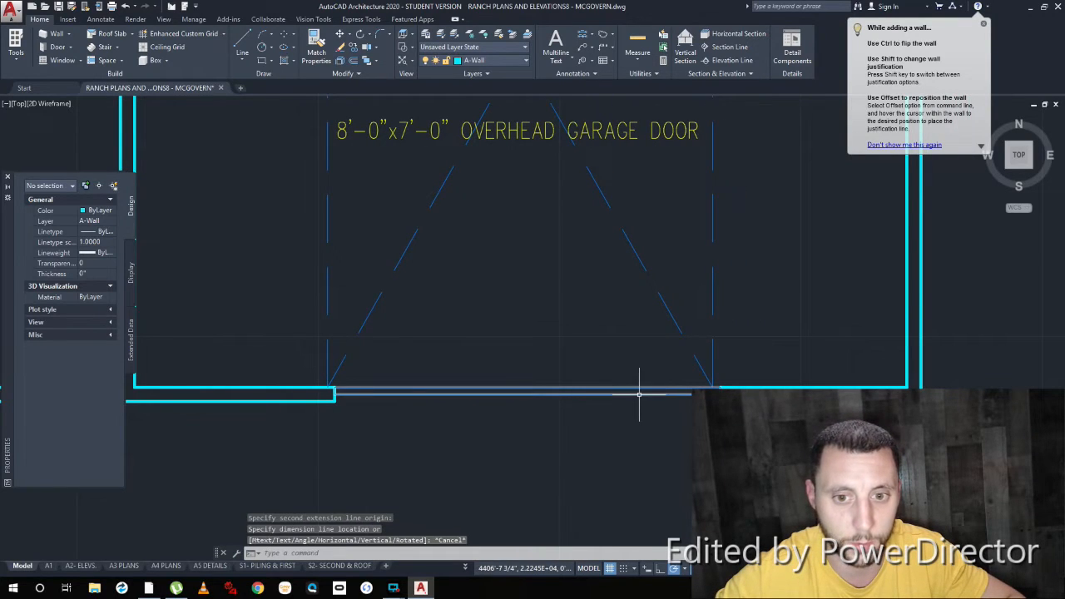
pyautogui.click(639, 393)
pyautogui.press('Escape')
# Step: Draw a vertical guide line about 21'-10" long from the midpoint of the new garage's upper wall down past the garage door
pyautogui.scroll(-5, 639, 393)
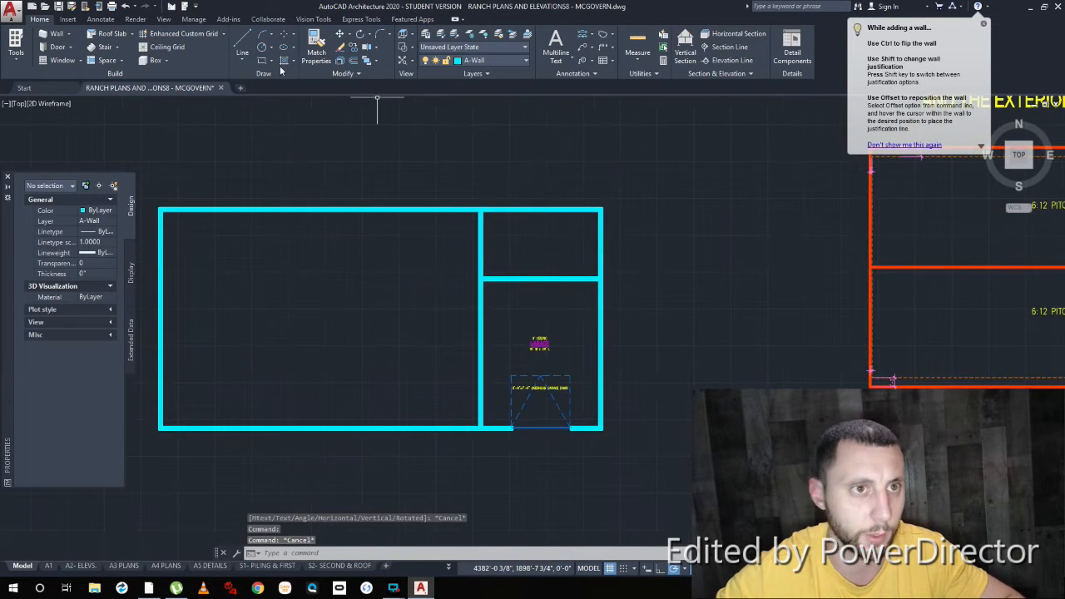
pyautogui.click(242, 43)
pyautogui.scroll(5, 558, 295)
pyautogui.click(477, 218)
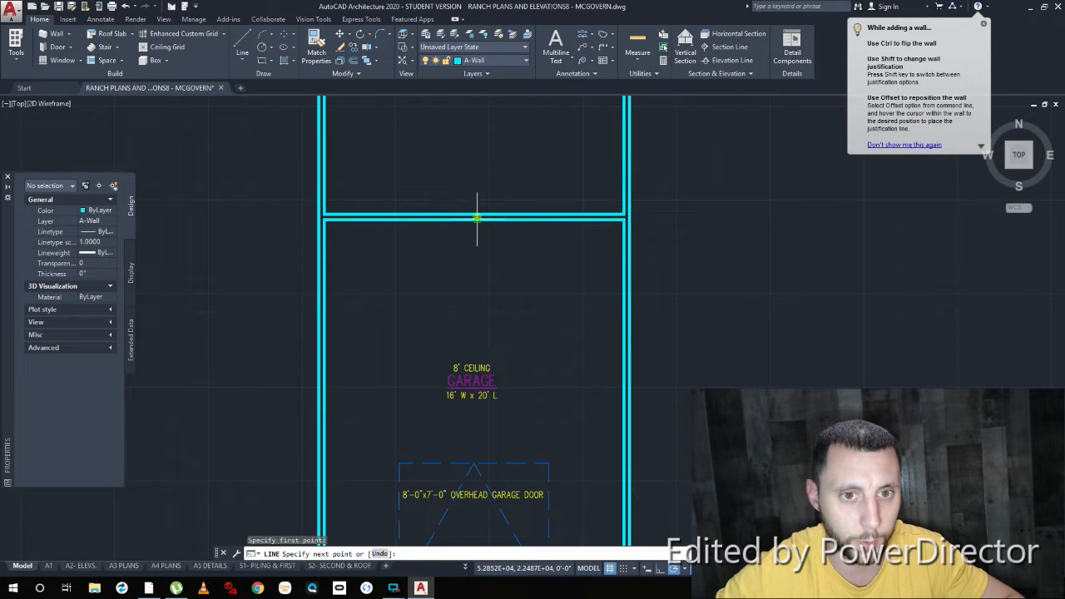
pyautogui.moveTo(483, 428); pyautogui.dragTo(477, 289, button='middle')
pyautogui.click(472, 490)
pyautogui.press('Escape')
# Step: Stretch the left end of the new garage's upper wall to the far face of the garage's left wall
pyautogui.click(483, 457)
pyautogui.scroll(8, 466, 449)
pyautogui.scroll(-7, 444, 434)
pyautogui.scroll(4, 471, 375)
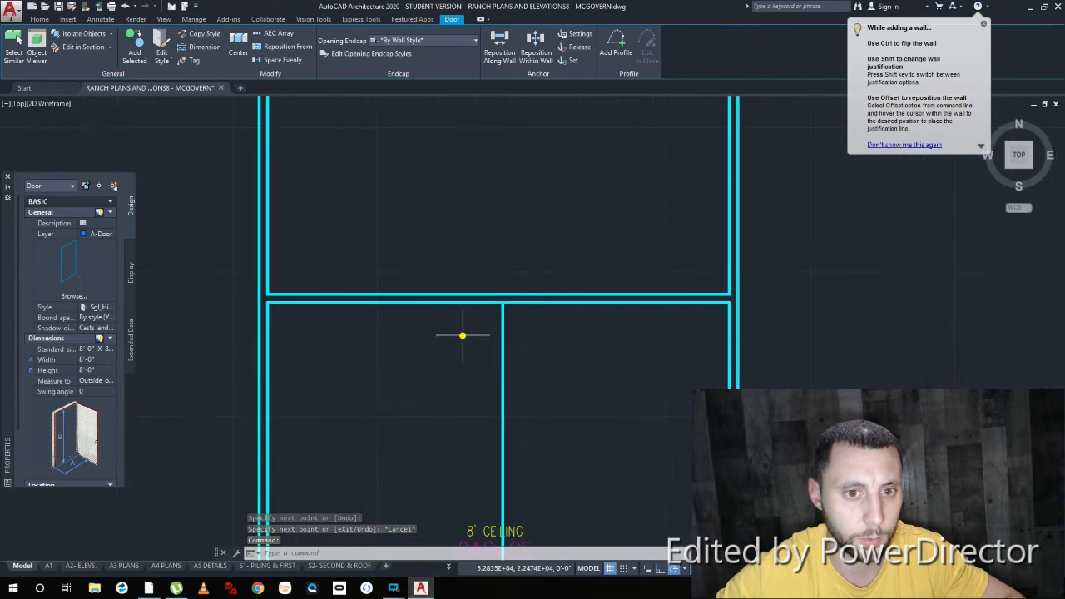
pyautogui.click(463, 336)
pyautogui.press('Escape')
pyautogui.click(463, 317)
pyautogui.click(457, 282)
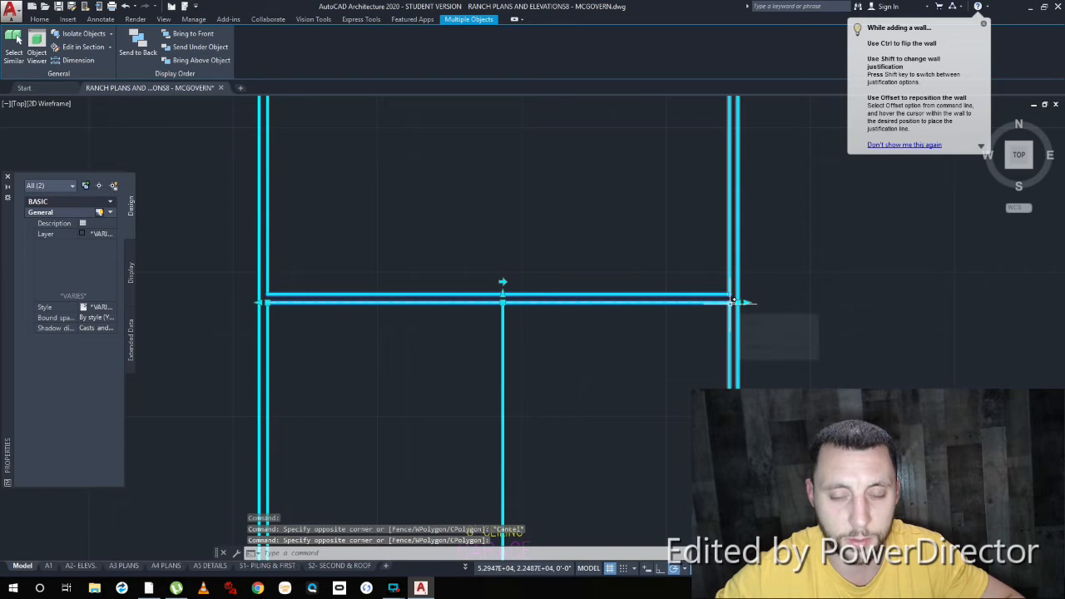
pyautogui.click(262, 301)
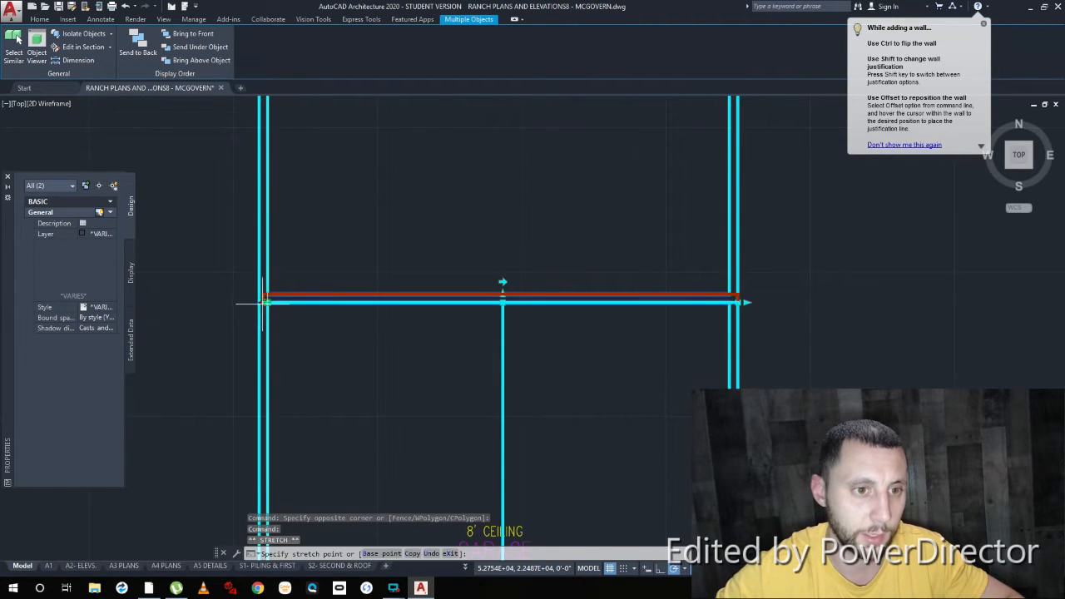
pyautogui.click(259, 302)
pyautogui.press('Escape')
# Step: Move the vertical guide line so its upper end snaps to the midpoint of the garage's upper wall
pyautogui.scroll(-1, 463, 342)
pyautogui.click(505, 342)
pyautogui.click(479, 362)
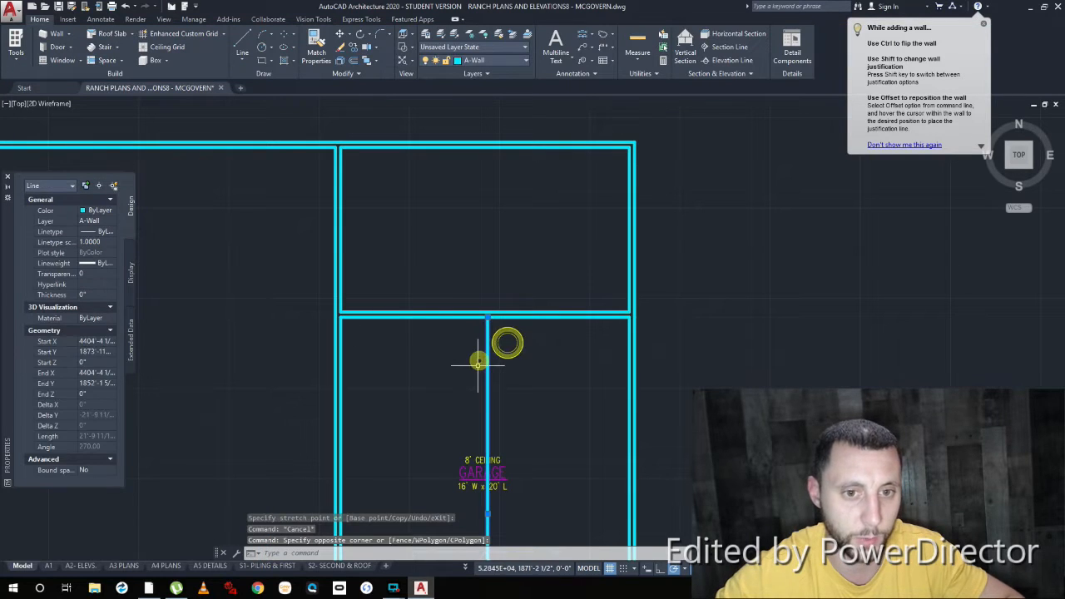
pyautogui.write('m')
pyautogui.press('Return')
pyautogui.scroll(3, 487, 330)
pyautogui.click(490, 298)
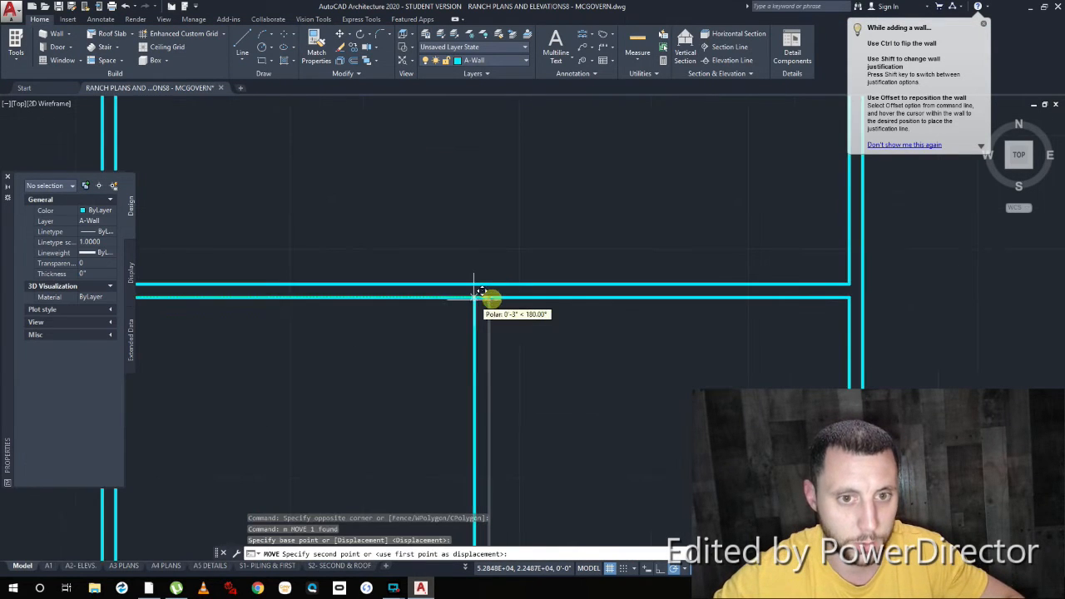
pyautogui.write('mid')
pyautogui.press('Return')
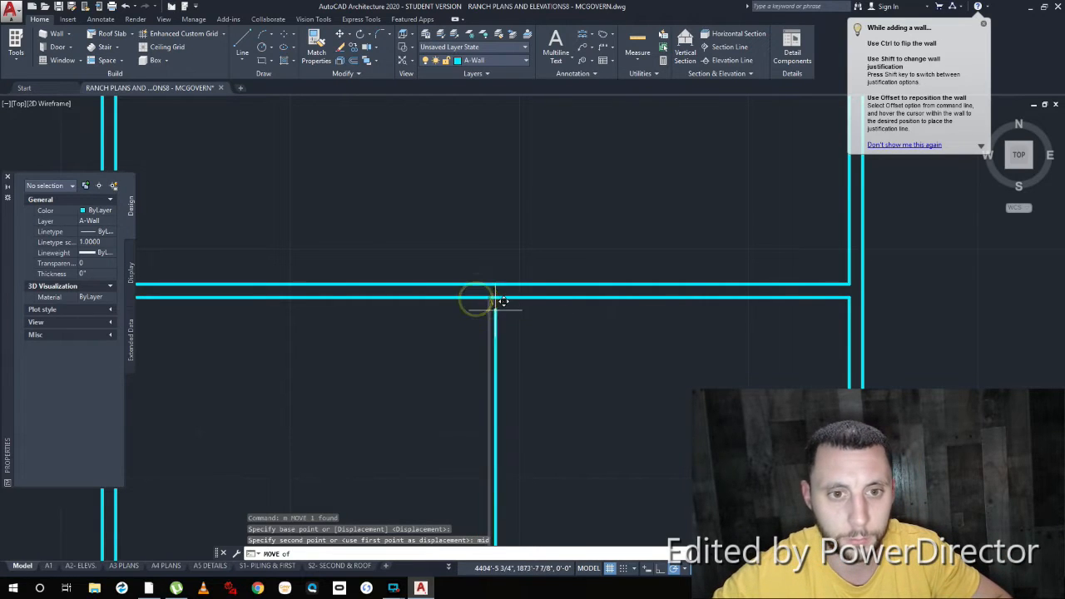
pyautogui.click(483, 297)
# Step: Move the new garage door along the lower wall so its midpoint lies on the repositioned guide line
pyautogui.scroll(-3, 535, 318)
pyautogui.moveTo(515, 480); pyautogui.dragTo(520, 370, button='middle')
pyautogui.scroll(5, 537, 423)
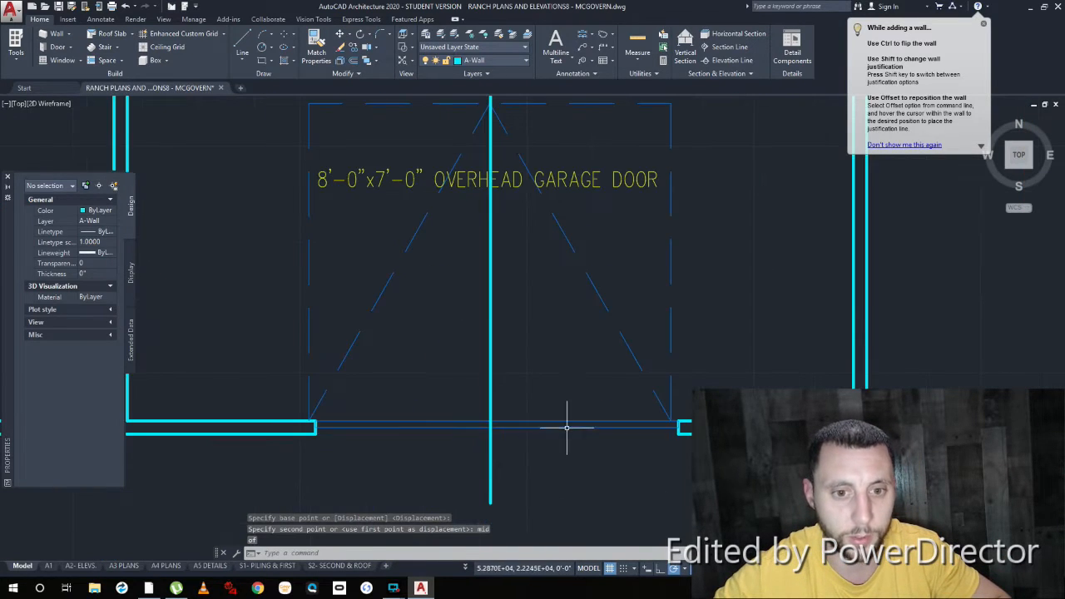
pyautogui.moveTo(580, 400); pyautogui.dragTo(552, 452)
pyautogui.write('m')
pyautogui.press('Return')
pyautogui.click(497, 429)
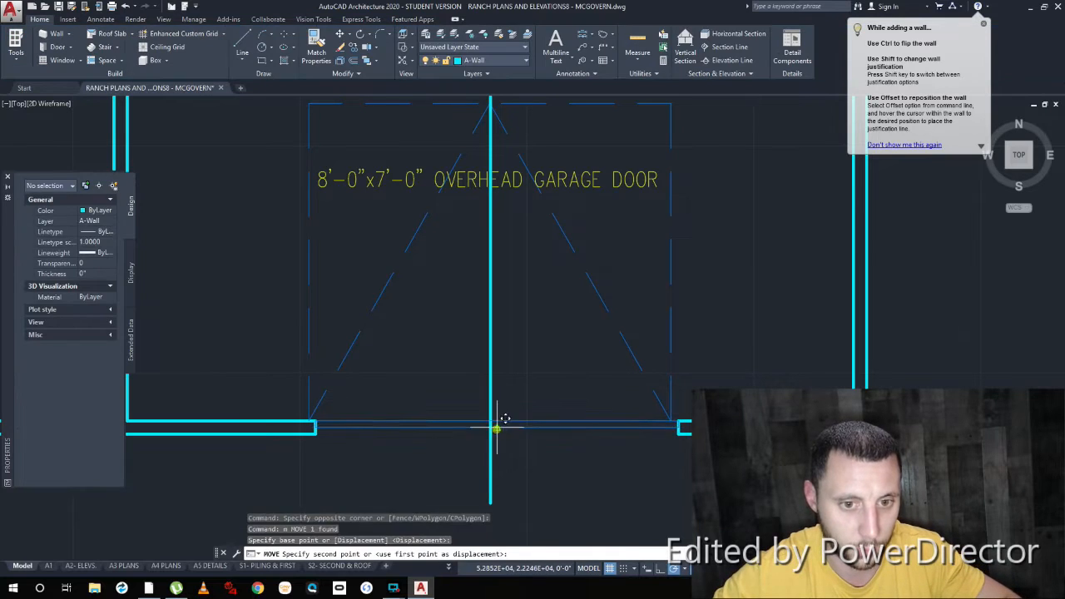
pyautogui.press('Escape')
# Step: Erase the vertical guide line running through the new garage
pyautogui.scroll(-4, 496, 422)
pyautogui.click(495, 410)
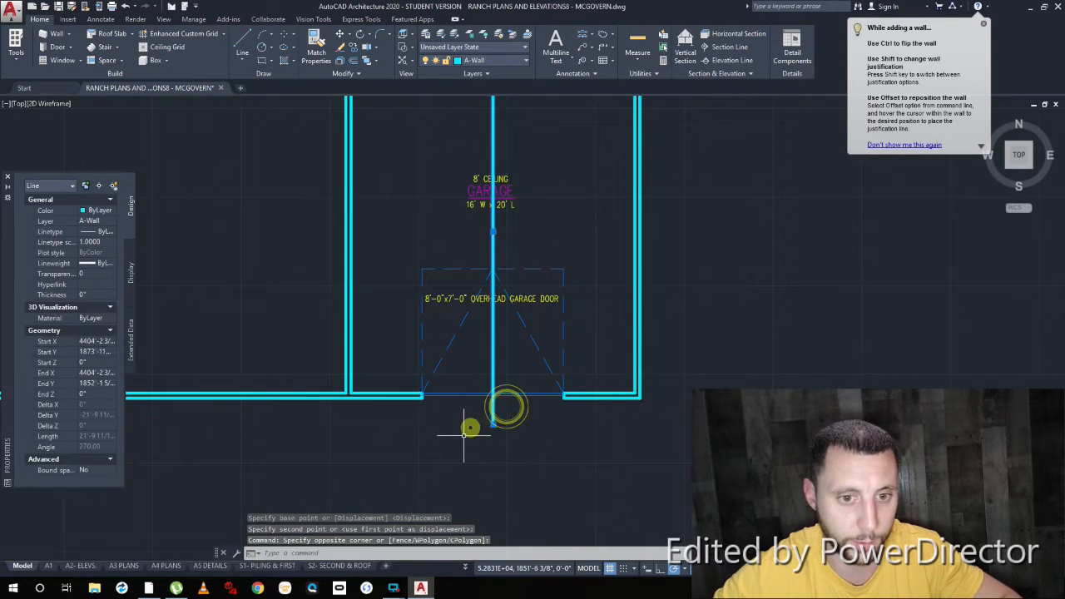
pyautogui.press('Delete')
# Step: Examine the 3068 hinged door between the mud room and the garage in the original floor plan, including its properties
pyautogui.moveTo(517, 391)
pyautogui.mouseDown(button='middle')
pyautogui.moveTo(552, 416)
pyautogui.moveTo(538, 430)
pyautogui.mouseUp(button='middle')
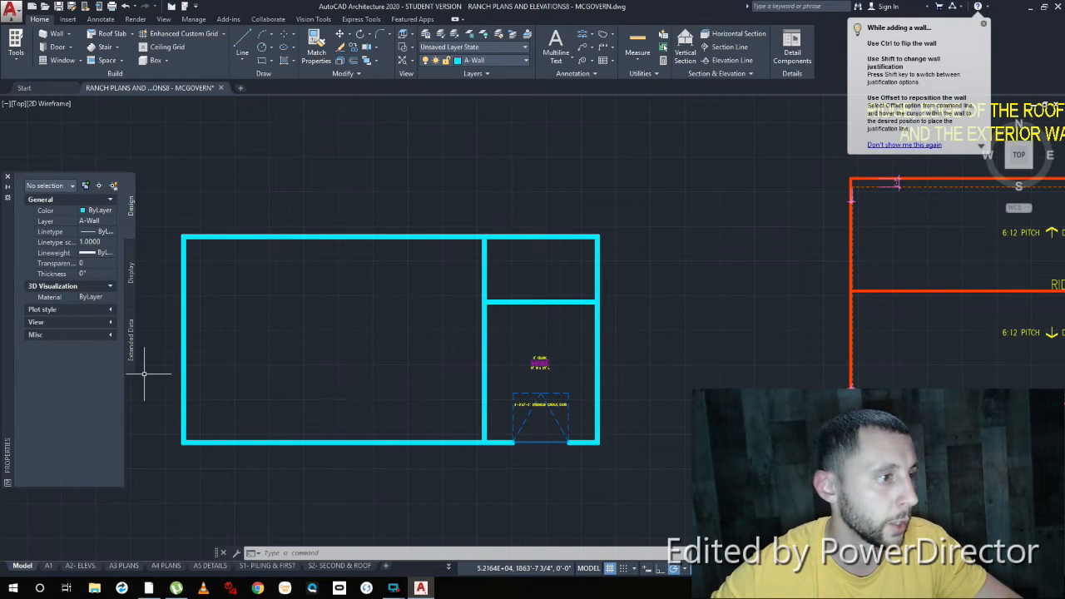
pyautogui.scroll(-4, 234, 304)
pyautogui.moveTo(140, 328); pyautogui.dragTo(450, 348, button='middle')
pyautogui.scroll(4, 398, 306)
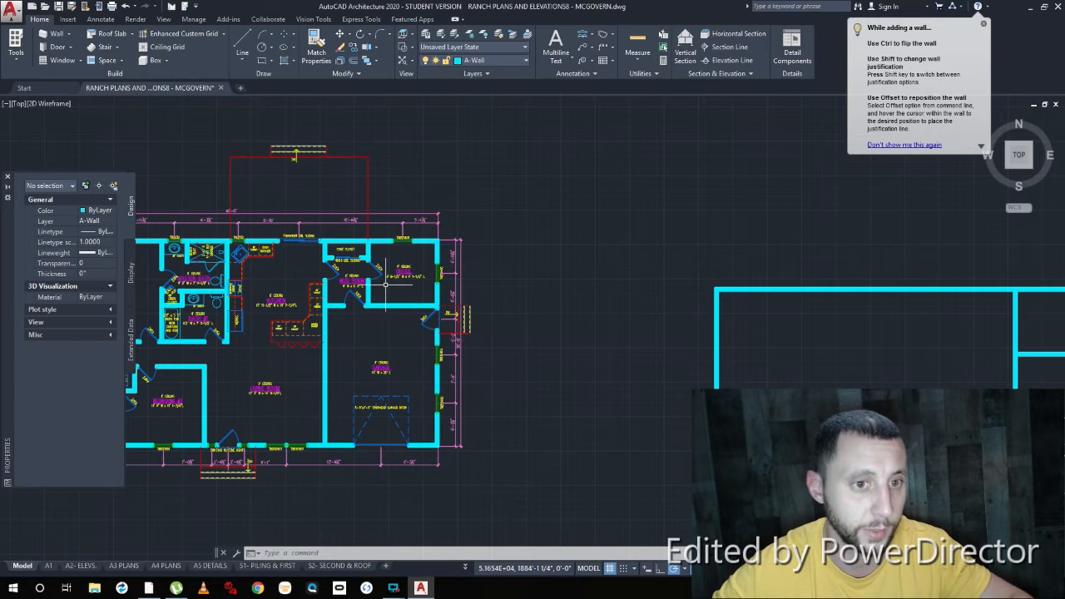
pyautogui.scroll(6, 360, 293)
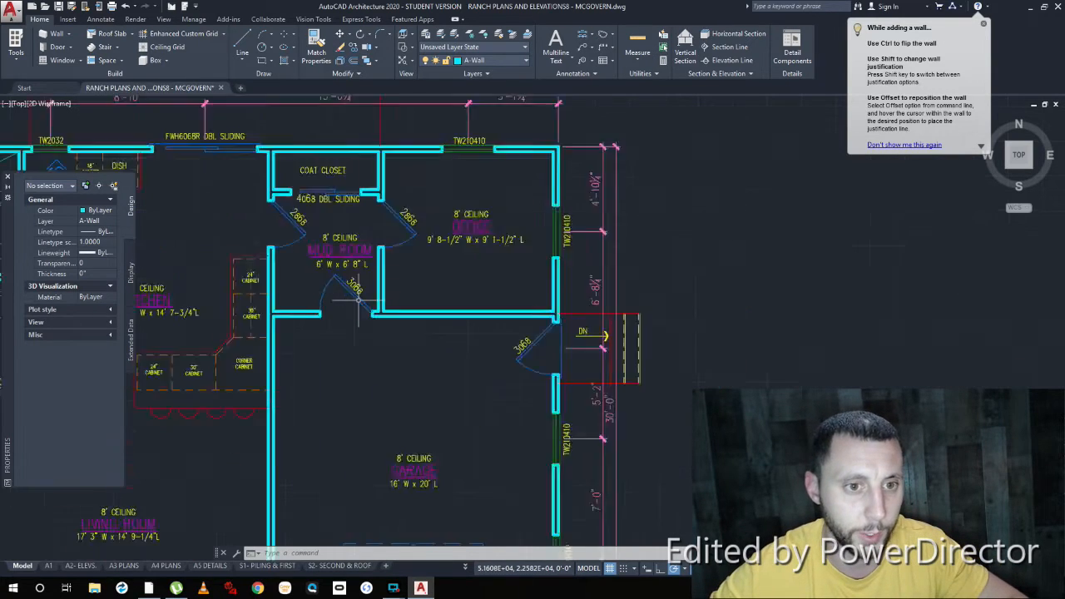
pyautogui.moveTo(352, 295)
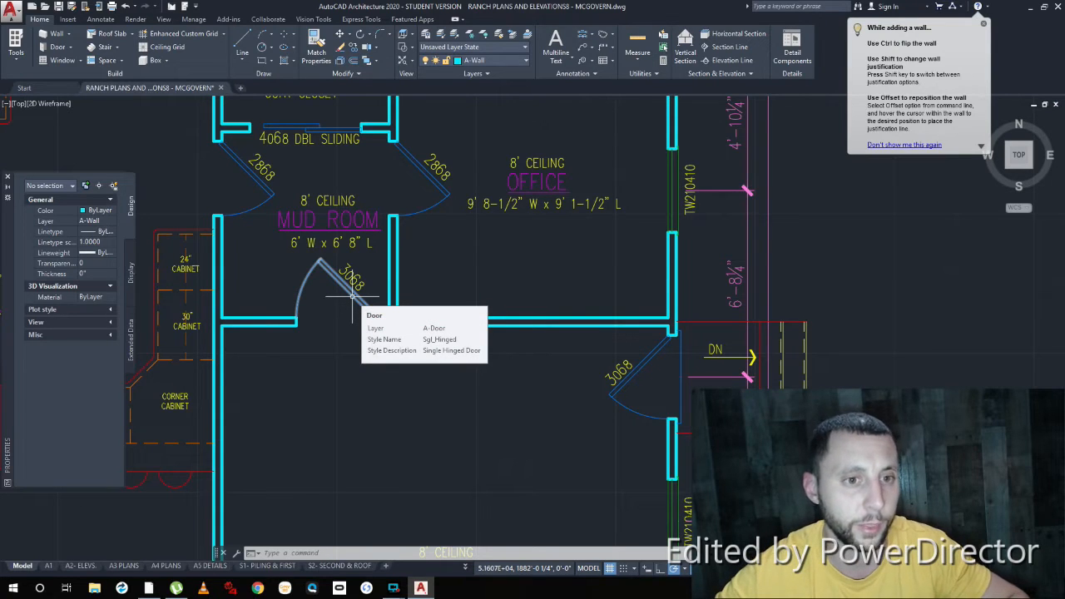
pyautogui.click(352, 295)
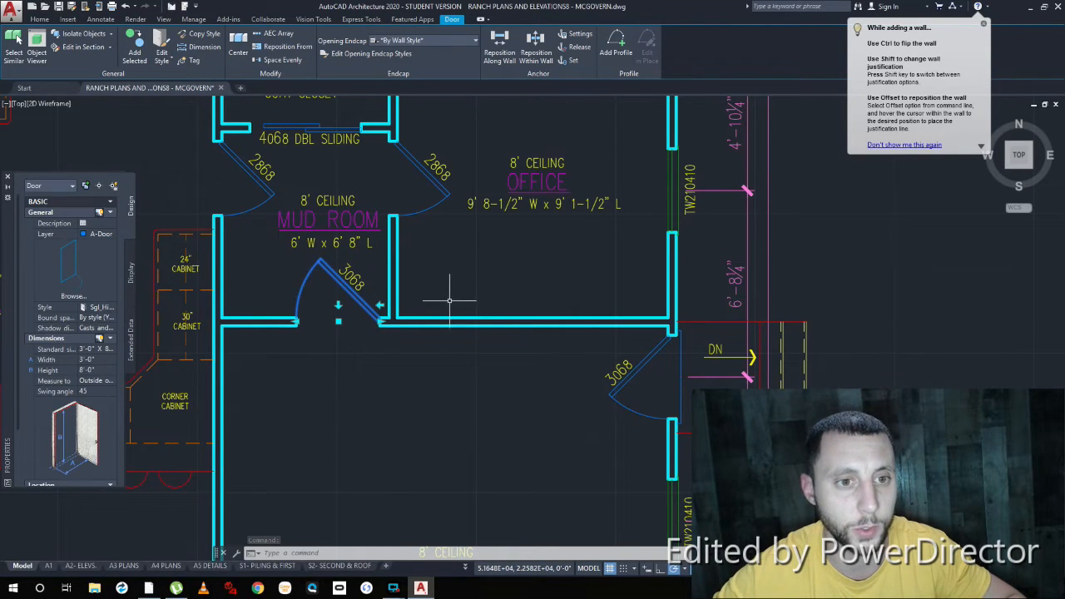
pyautogui.press('Delete')
pyautogui.press('Escape')
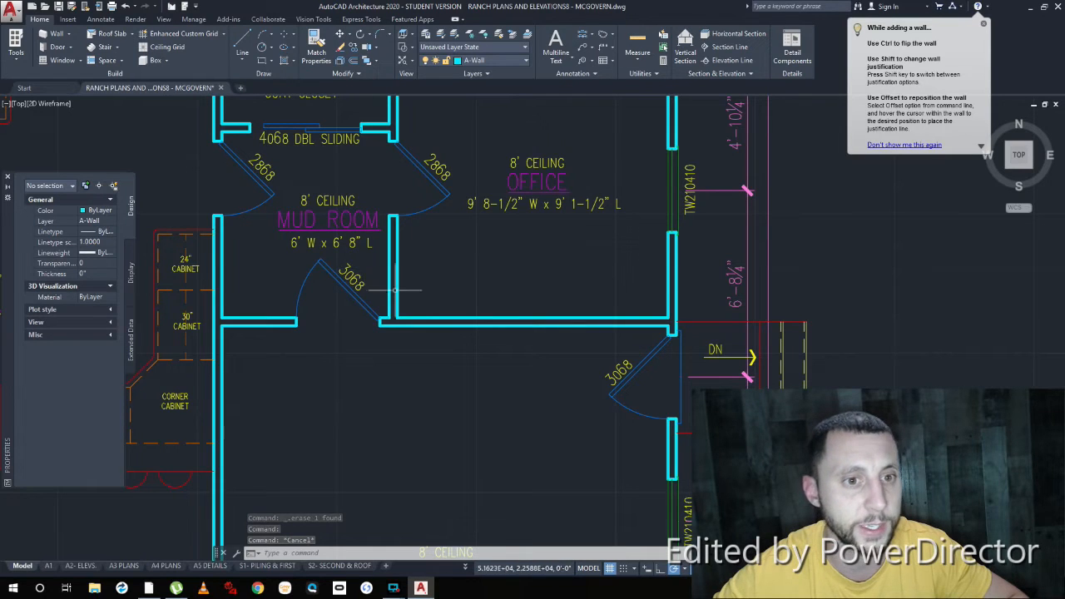
# Step: Add a hinged door 3'-0" wide and 6'-8" high at the left inner corner of the new garage's upper wall
pyautogui.scroll(8, 346, 271)
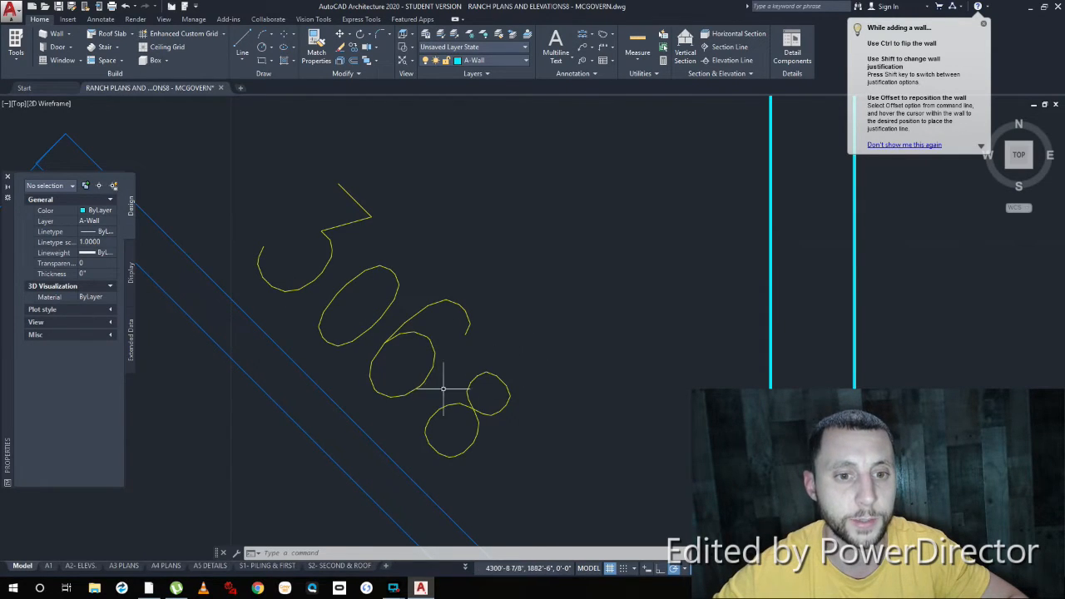
pyautogui.scroll(-4, 518, 358)
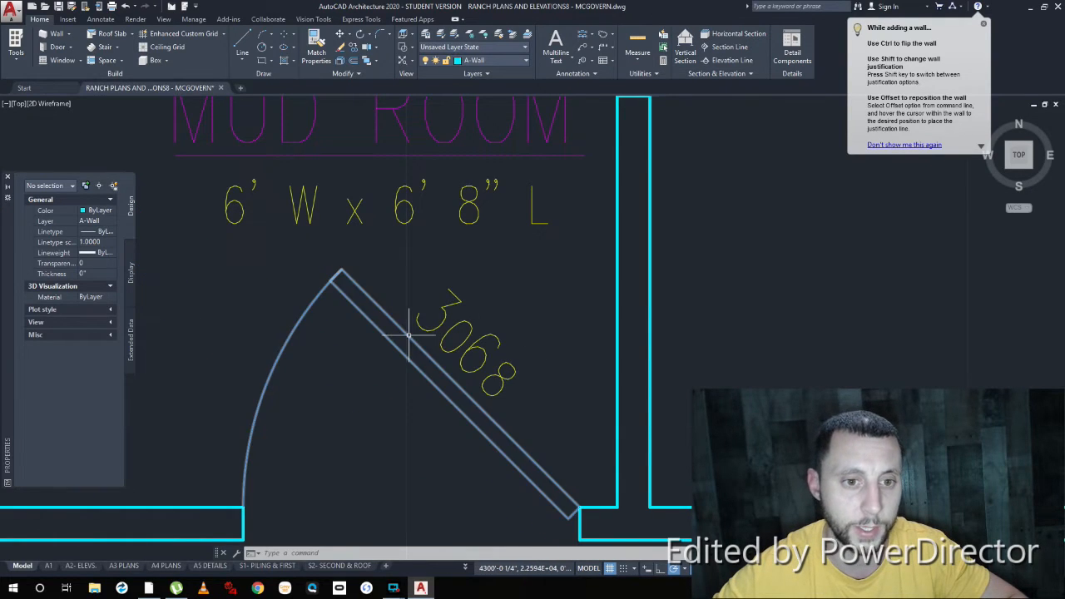
pyautogui.click(56, 48)
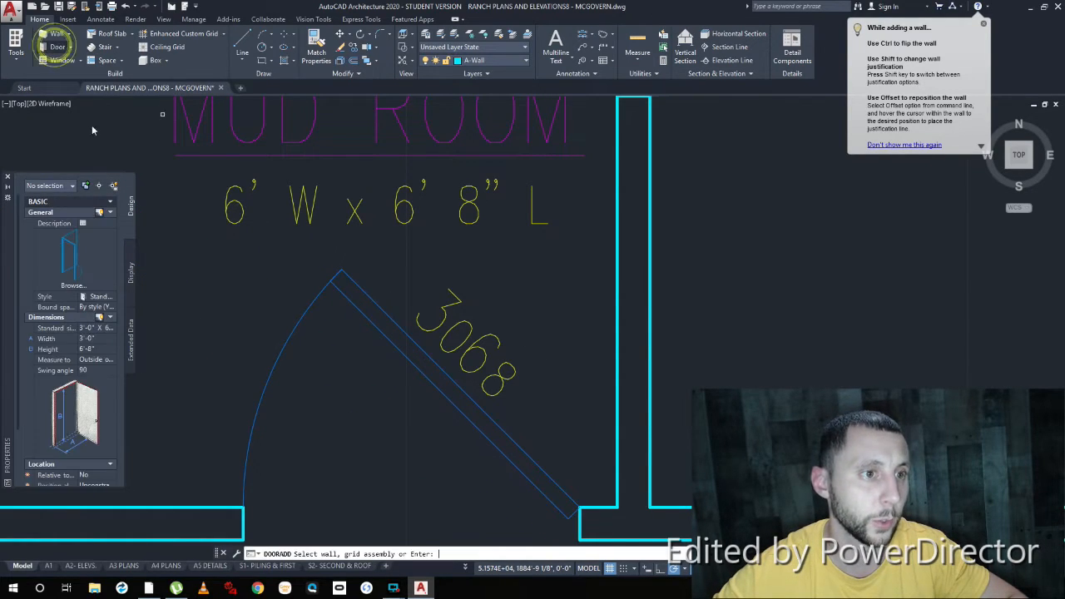
pyautogui.click(91, 340)
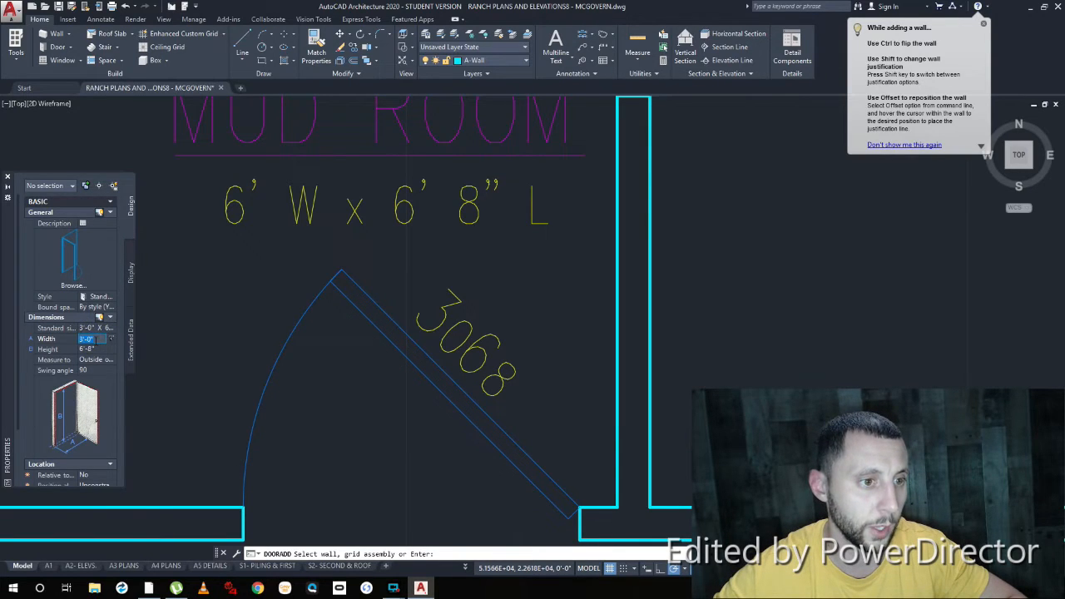
pyautogui.click(93, 350)
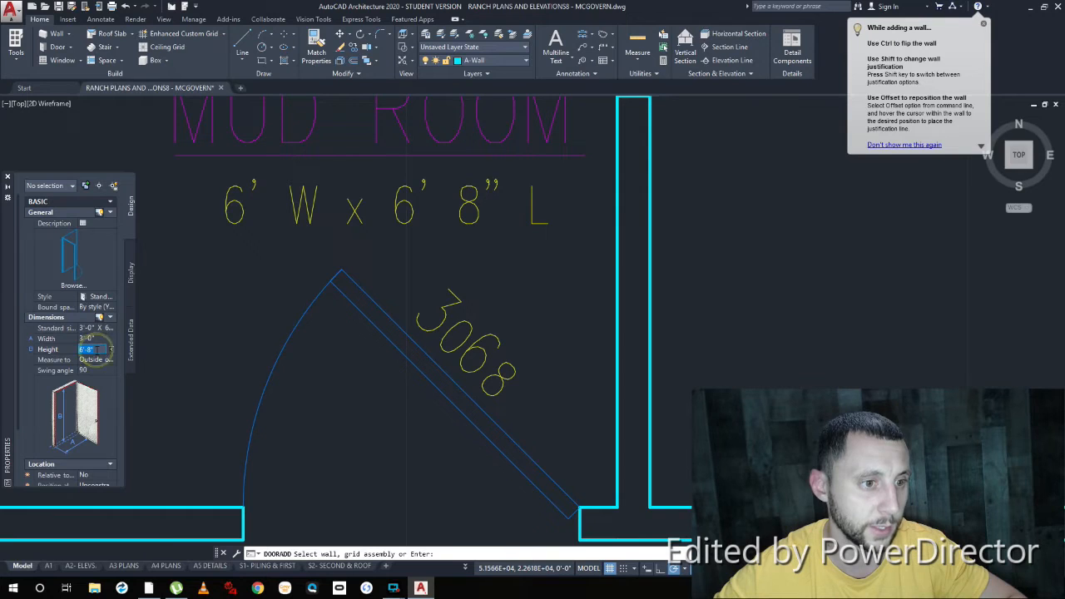
pyautogui.scroll(-3, 366, 395)
pyautogui.scroll(-5, 507, 424)
pyautogui.moveTo(635, 436); pyautogui.dragTo(331, 352, button='middle')
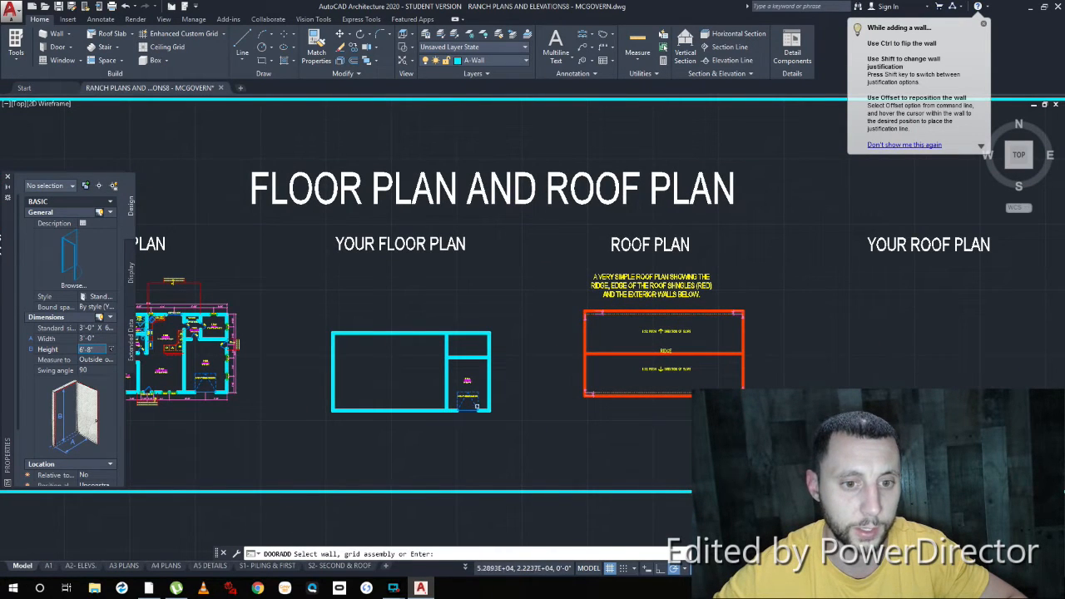
pyautogui.scroll(6, 471, 353)
pyautogui.click(447, 381)
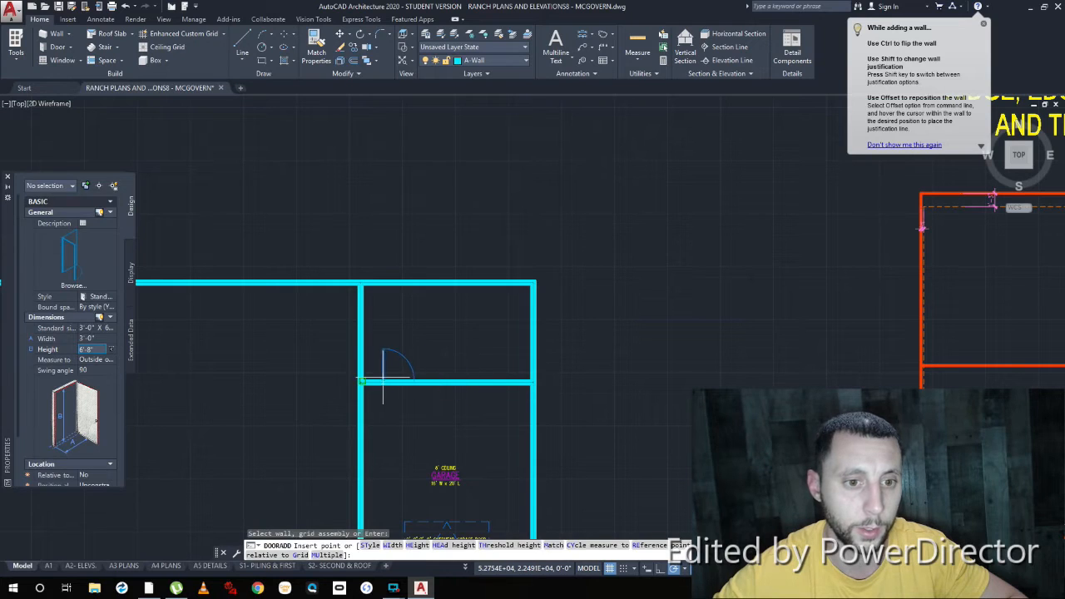
pyautogui.scroll(6, 363, 382)
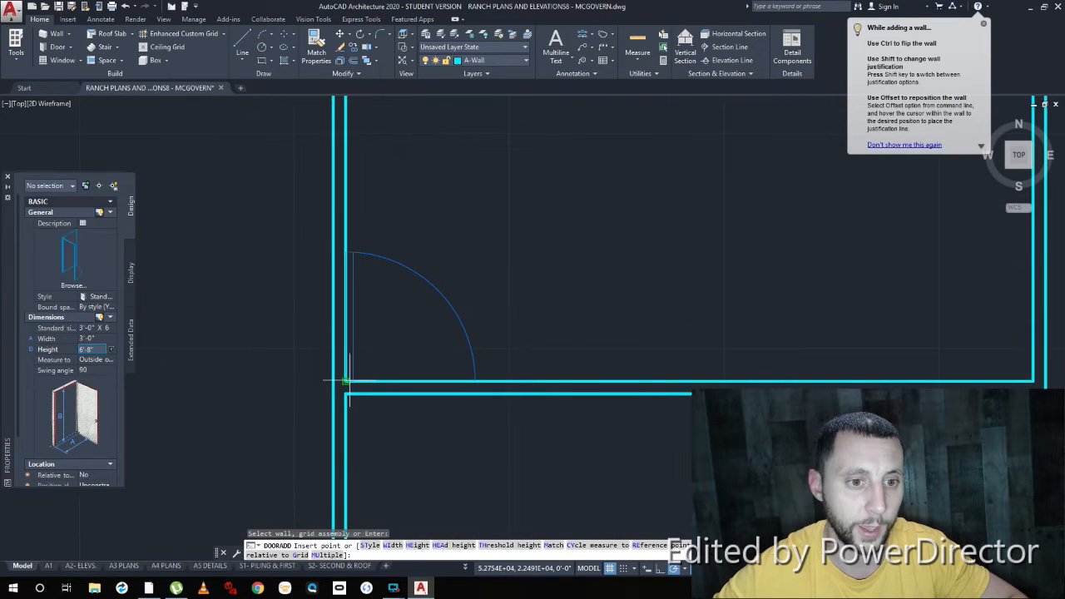
pyautogui.click(345, 381)
pyautogui.press('Escape')
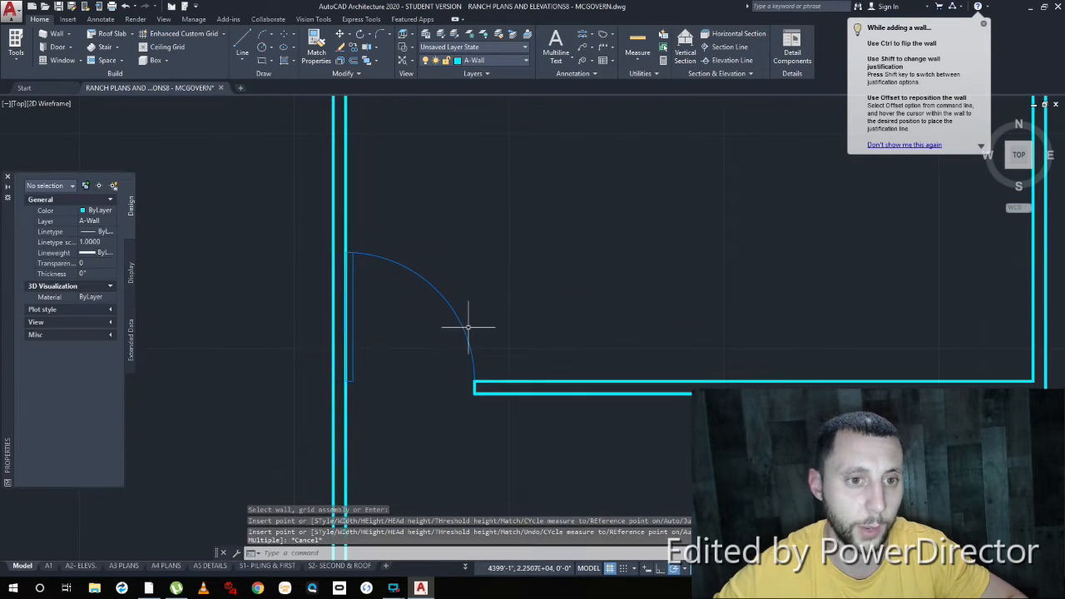
# Step: Measure the wall length between the mud room's left wall and the 3068 door opening in the original plan with a linear dimension
pyautogui.scroll(-10, 388, 317)
pyautogui.moveTo(361, 351); pyautogui.dragTo(592, 321, button='middle')
pyautogui.moveTo(333, 319); pyautogui.dragTo(402, 335, button='middle')
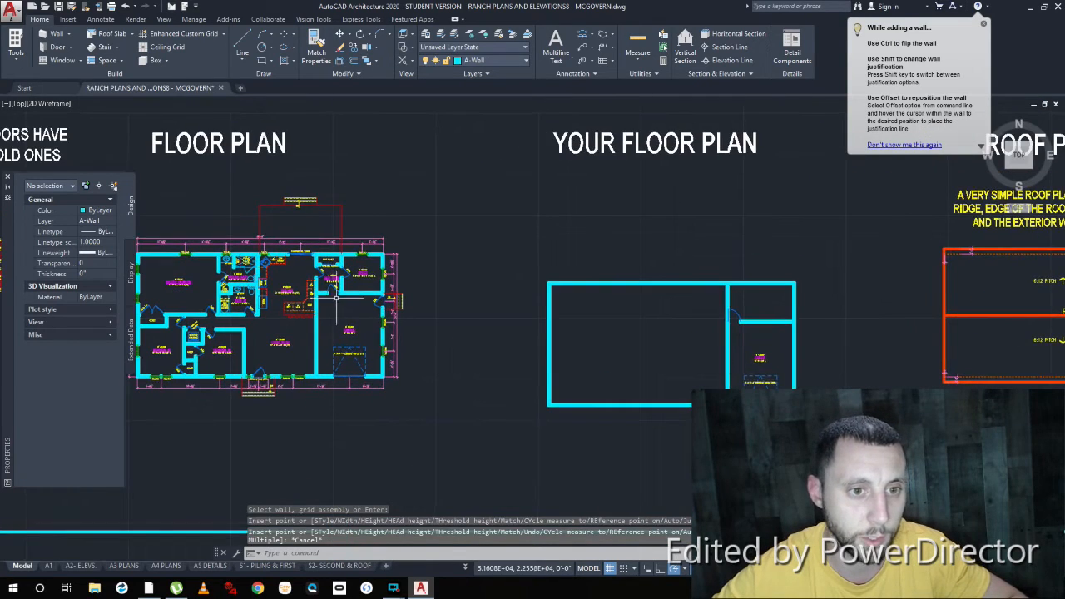
pyautogui.scroll(6, 324, 290)
pyautogui.scroll(4, 325, 290)
pyautogui.write('dim')
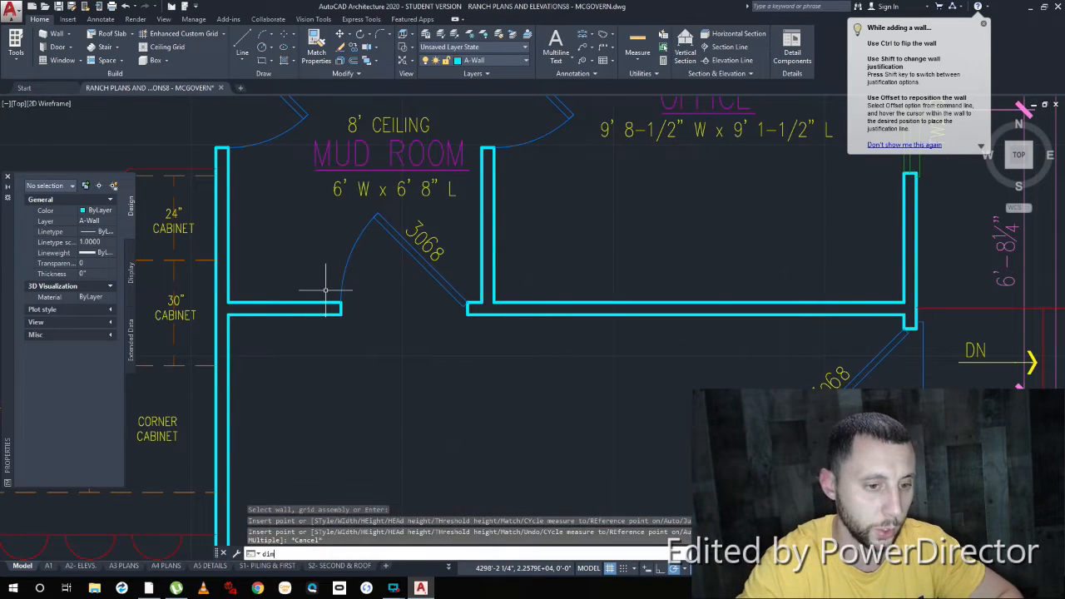
pyautogui.write('linear')
pyautogui.press('Return')
pyautogui.click(230, 303)
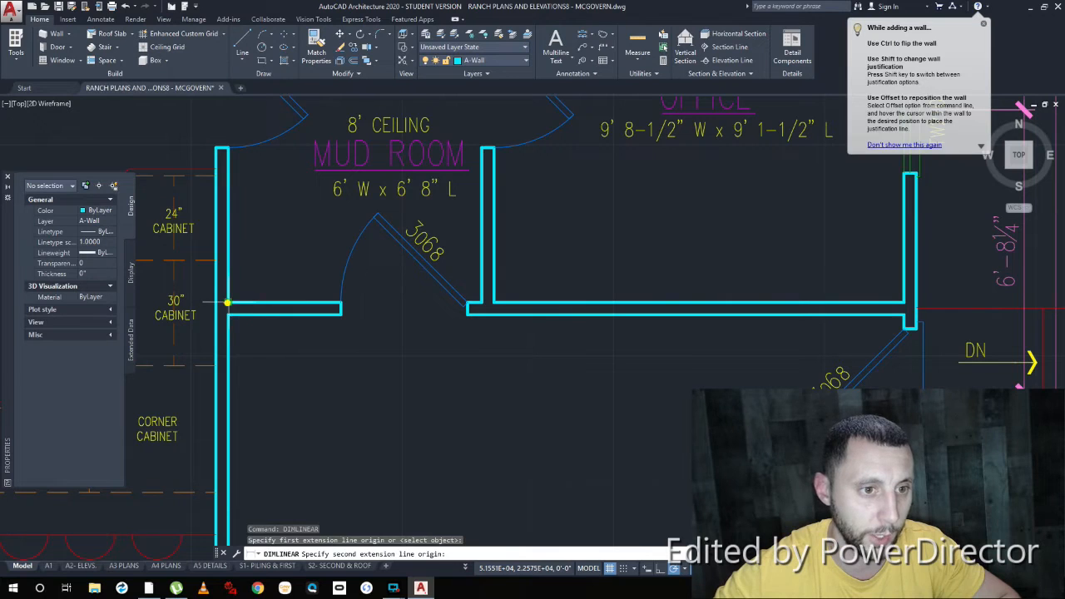
pyautogui.click(342, 303)
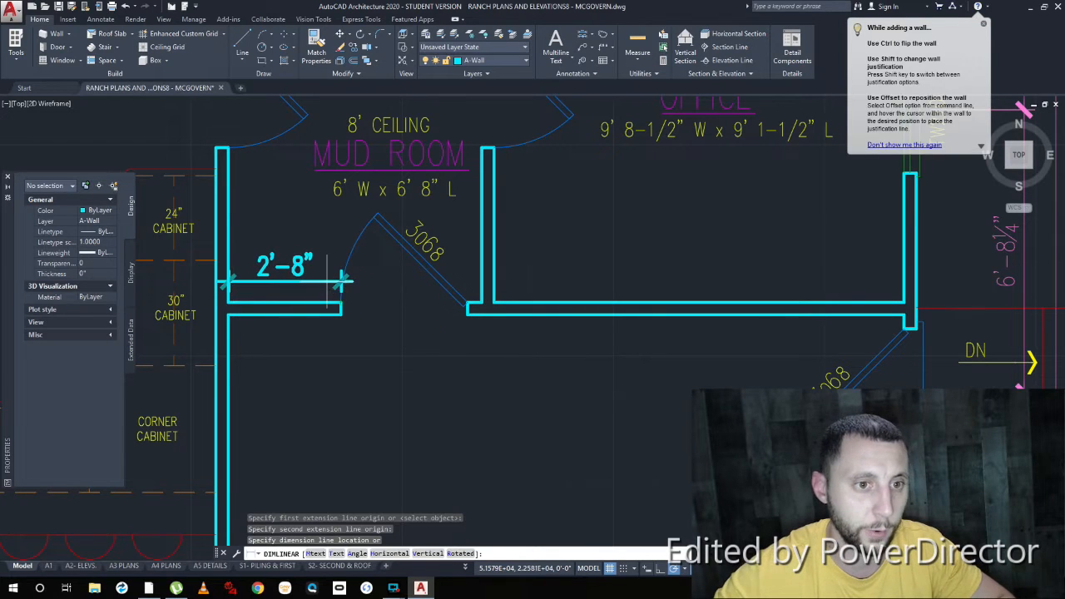
pyautogui.press('Escape')
# Step: Move the new hinged door 2'-8" to the right along the garage's upper wall
pyautogui.scroll(-5, 326, 282)
pyautogui.moveTo(734, 350); pyautogui.dragTo(449, 347, button='middle')
pyautogui.scroll(4, 482, 326)
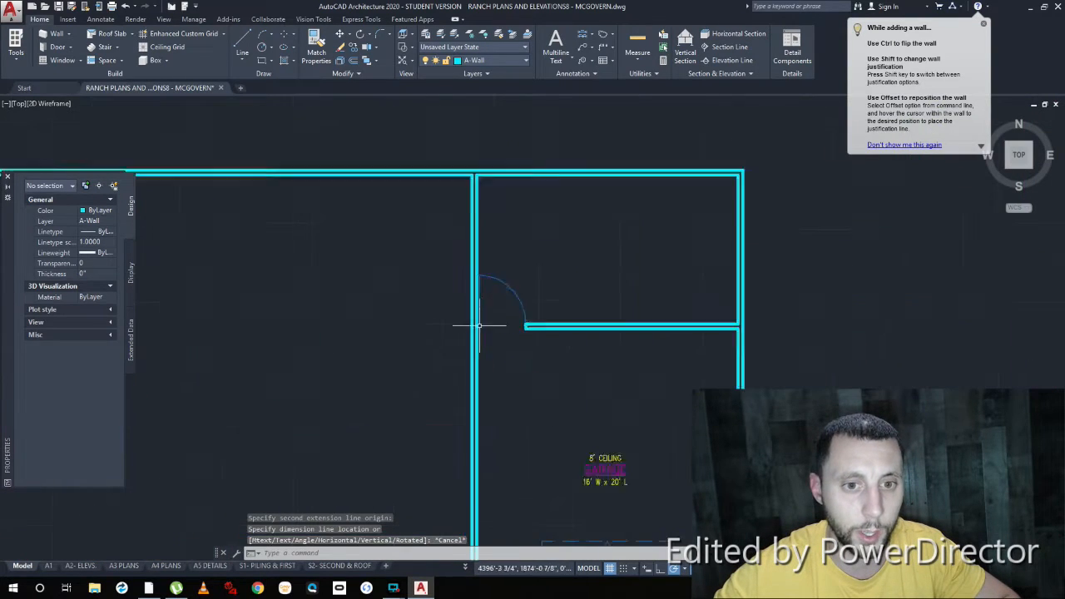
pyautogui.moveTo(568, 257); pyautogui.dragTo(516, 278)
pyautogui.write('m')
pyautogui.press('Return')
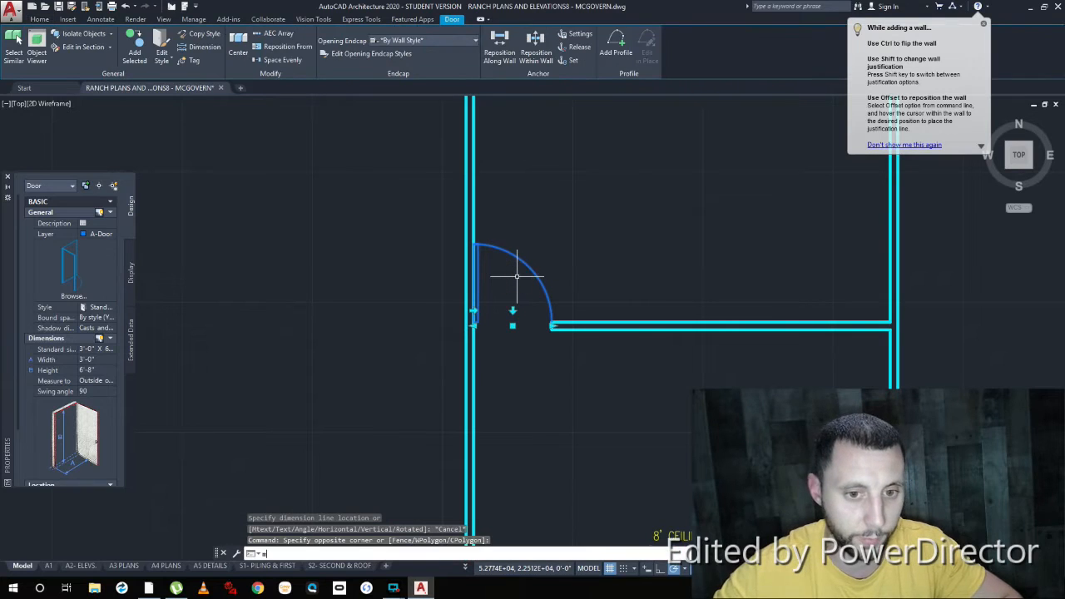
pyautogui.click(218, 233)
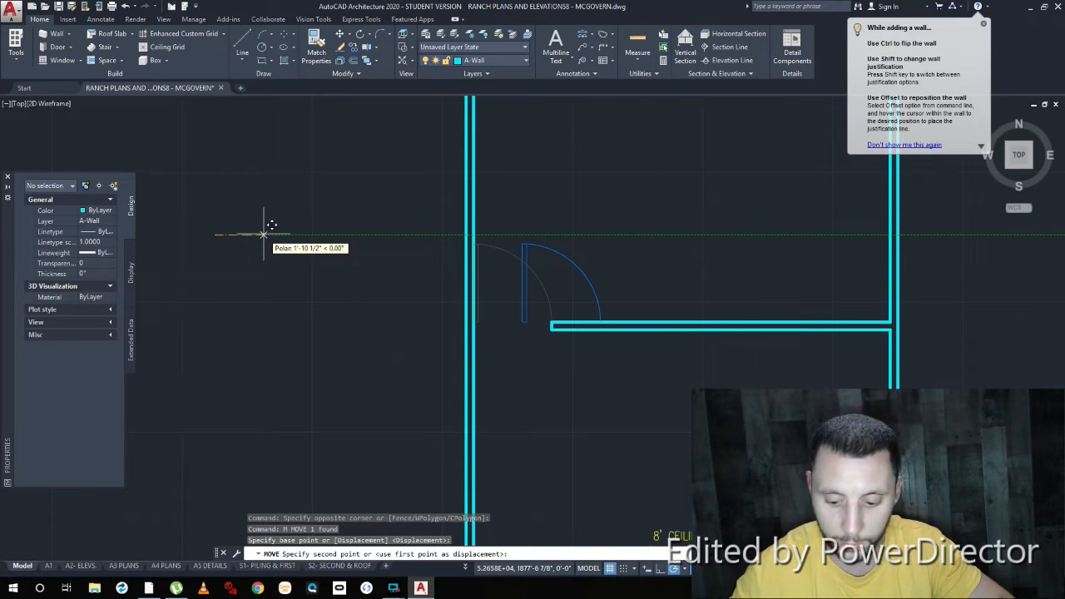
pyautogui.write("2'8")
pyautogui.press('Return')
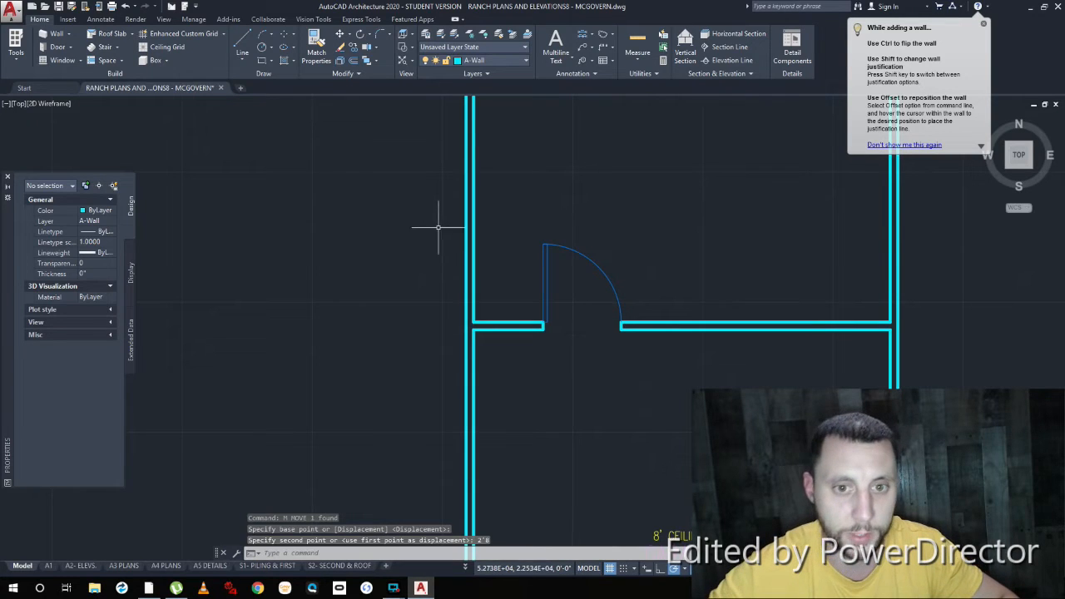
# Step: Flip the new door's hinge to its right jamb and set its swing angle to 45, matching the original mud room door
pyautogui.scroll(-5, 559, 309)
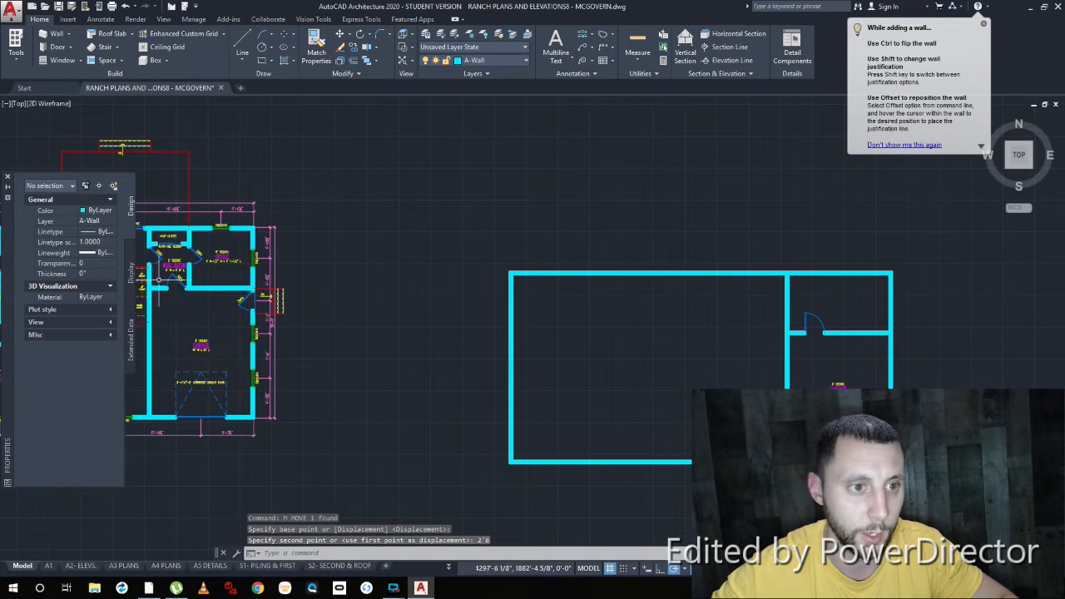
pyautogui.scroll(6, 158, 281)
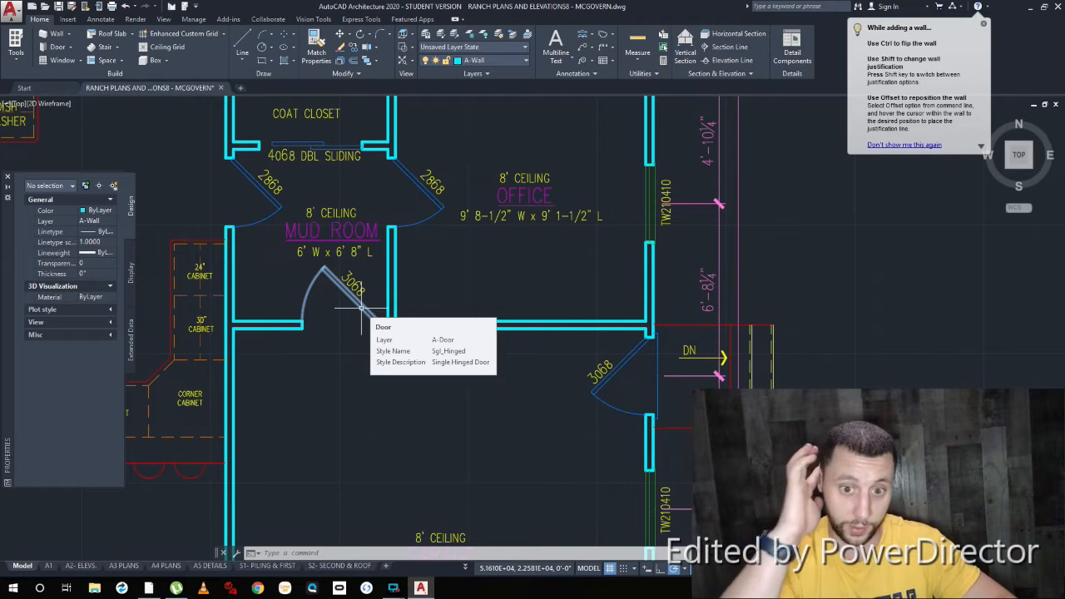
pyautogui.scroll(-3, 527, 294)
pyautogui.moveTo(624, 380); pyautogui.dragTo(325, 347, button='middle')
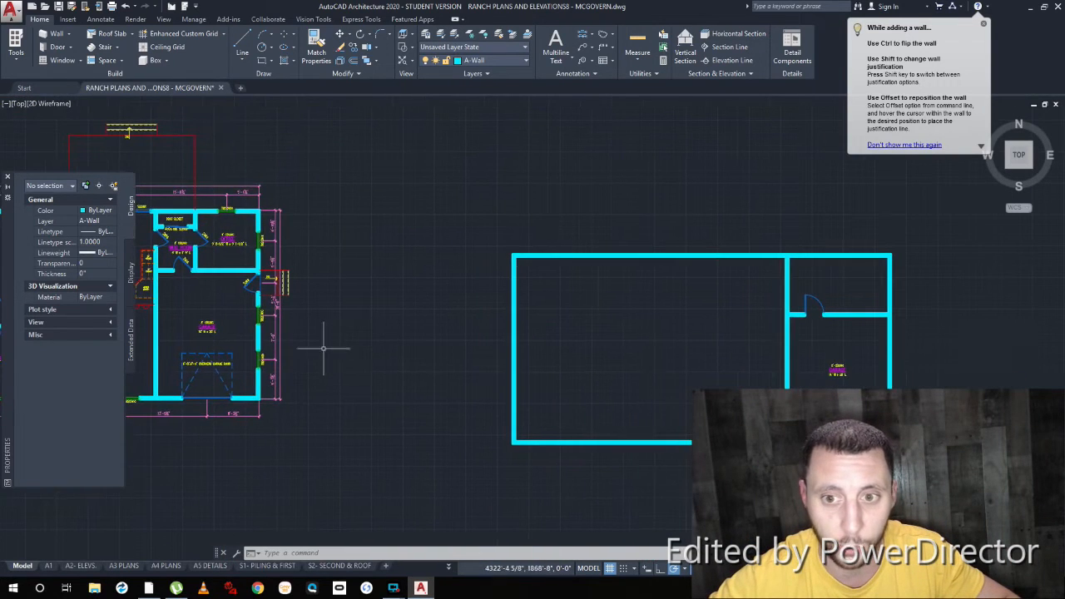
pyautogui.scroll(5, 828, 306)
pyautogui.click(797, 247)
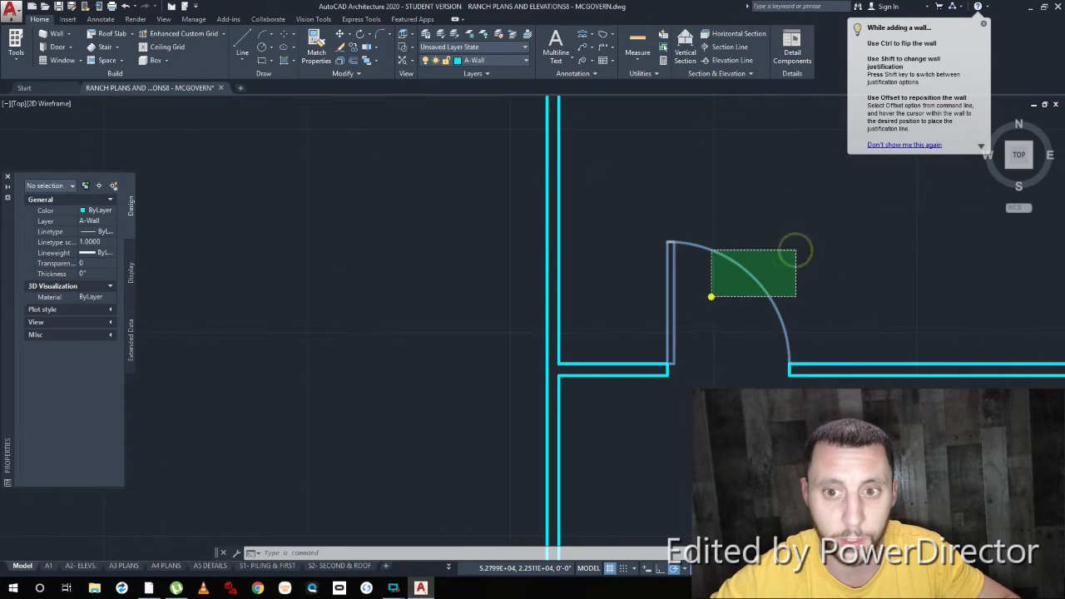
pyautogui.click(710, 297)
pyautogui.click(668, 345)
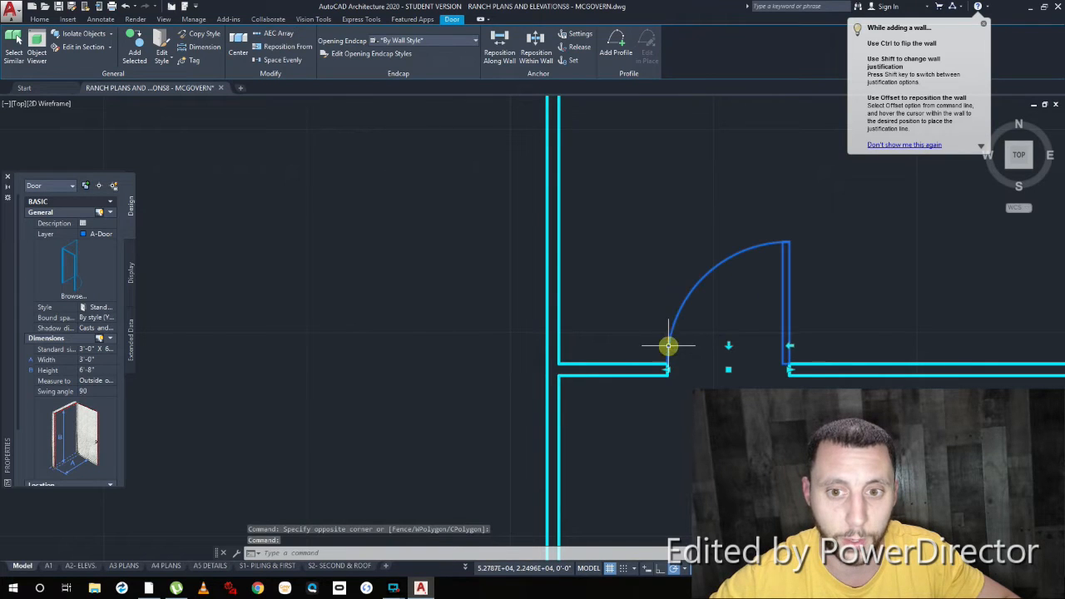
pyautogui.click(88, 391)
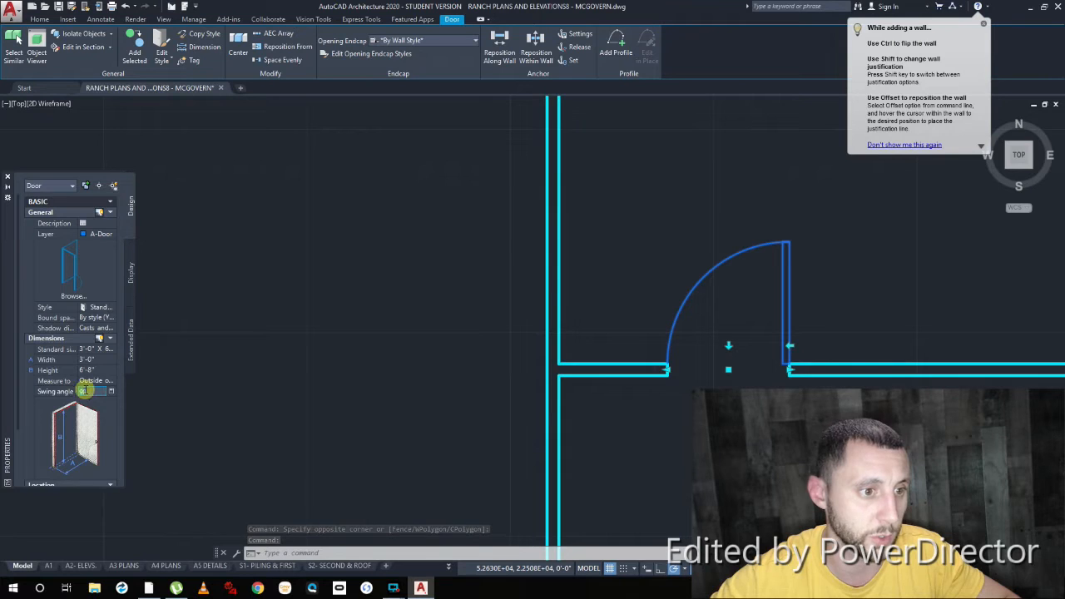
pyautogui.press('Return')
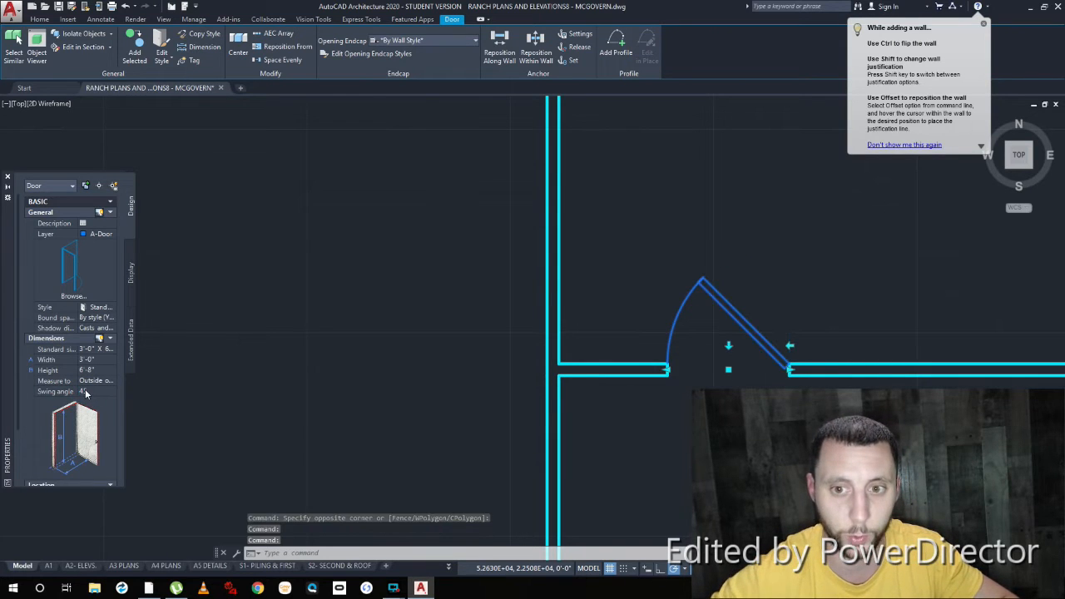
pyautogui.press('Escape')
pyautogui.scroll(-6, 641, 397)
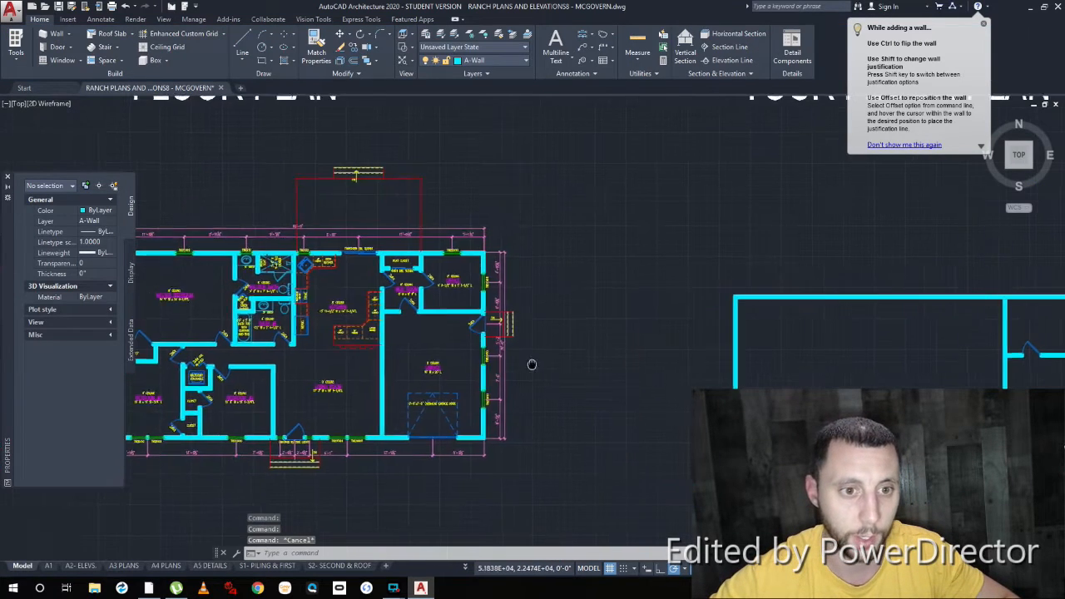
pyautogui.scroll(5, 424, 312)
pyautogui.click(370, 291)
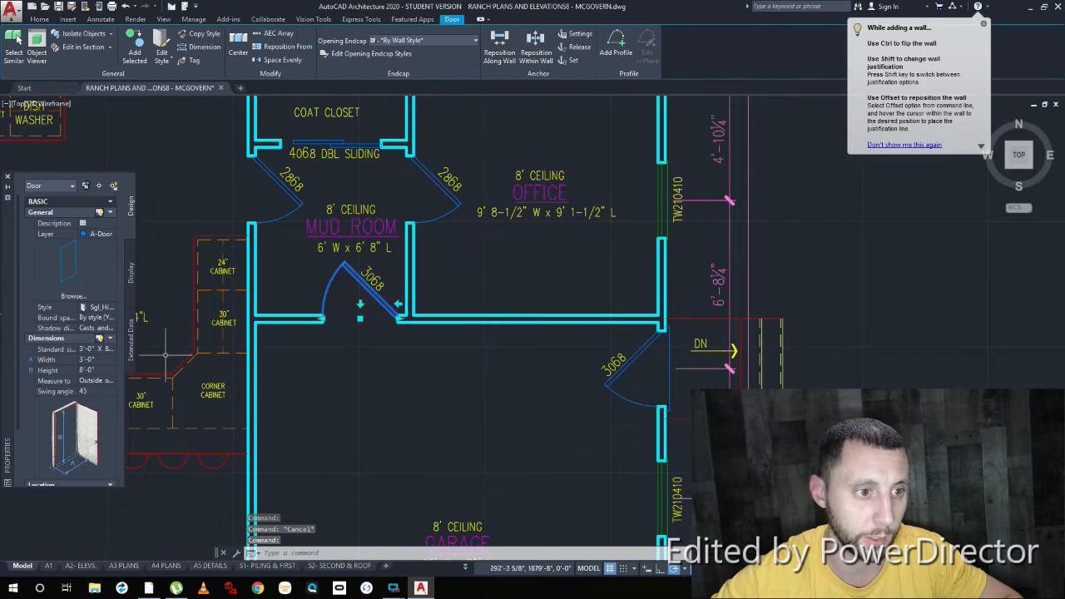
pyautogui.press('Escape')
pyautogui.click(374, 281)
pyautogui.write('cop')
pyautogui.press('Return')
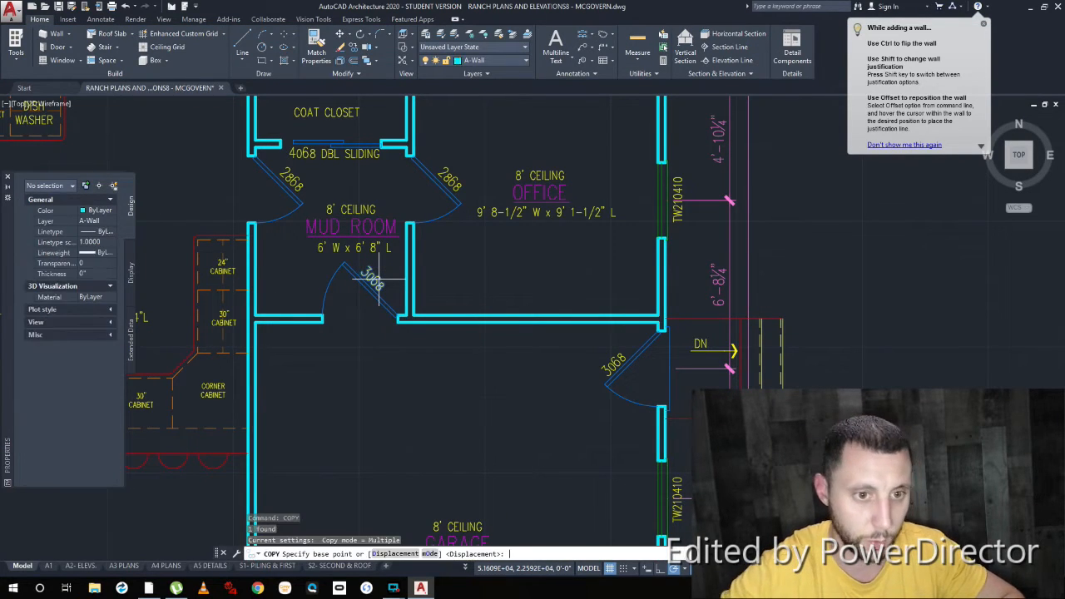
pyautogui.click(407, 316)
pyautogui.scroll(-6, 425, 317)
pyautogui.moveTo(766, 400); pyautogui.dragTo(423, 354, button='middle')
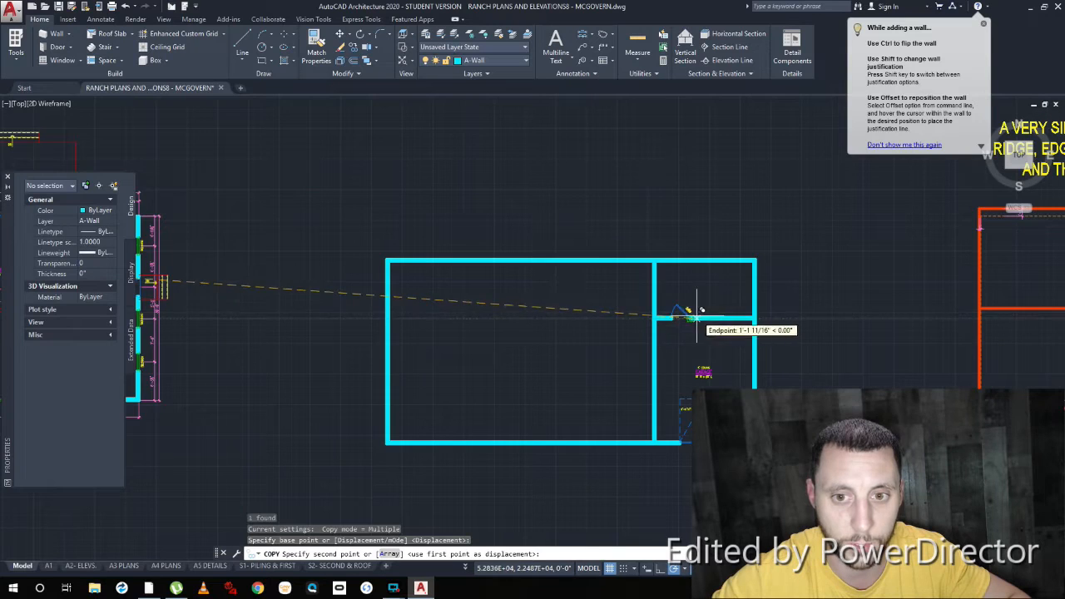
pyautogui.scroll(3, 686, 313)
pyautogui.press('Escape')
# Step: Copy the 3068 label from the original mud room door to the new door, using the matching lower-left mud room wall corners as reference points
pyautogui.scroll(-3, 609, 332)
pyautogui.moveTo(421, 336); pyautogui.dragTo(753, 340, button='middle')
pyautogui.scroll(-1, 753, 339)
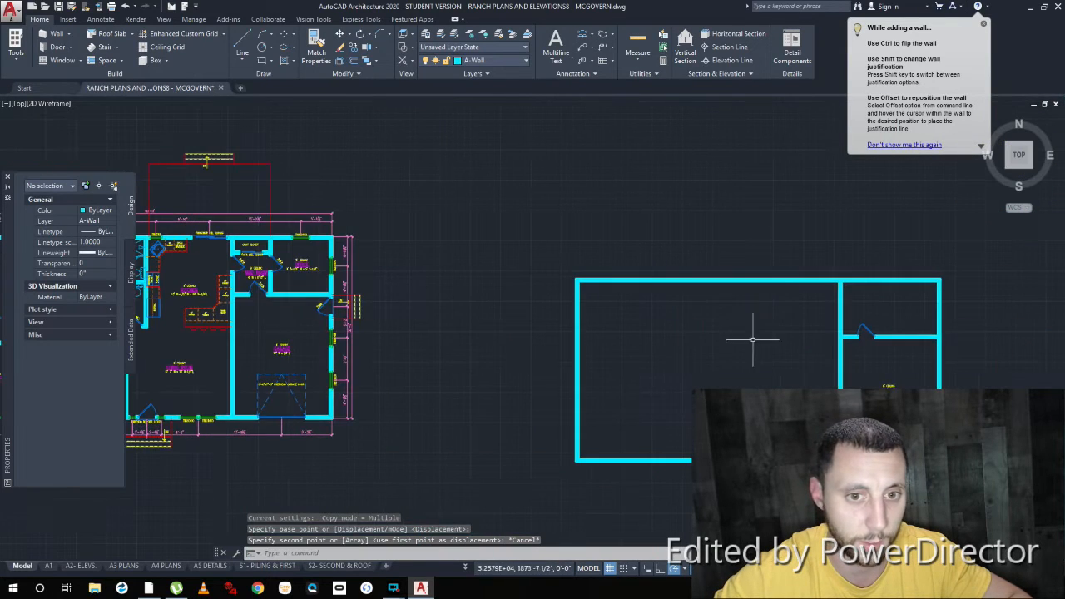
pyautogui.scroll(5, 301, 309)
pyautogui.click(246, 279)
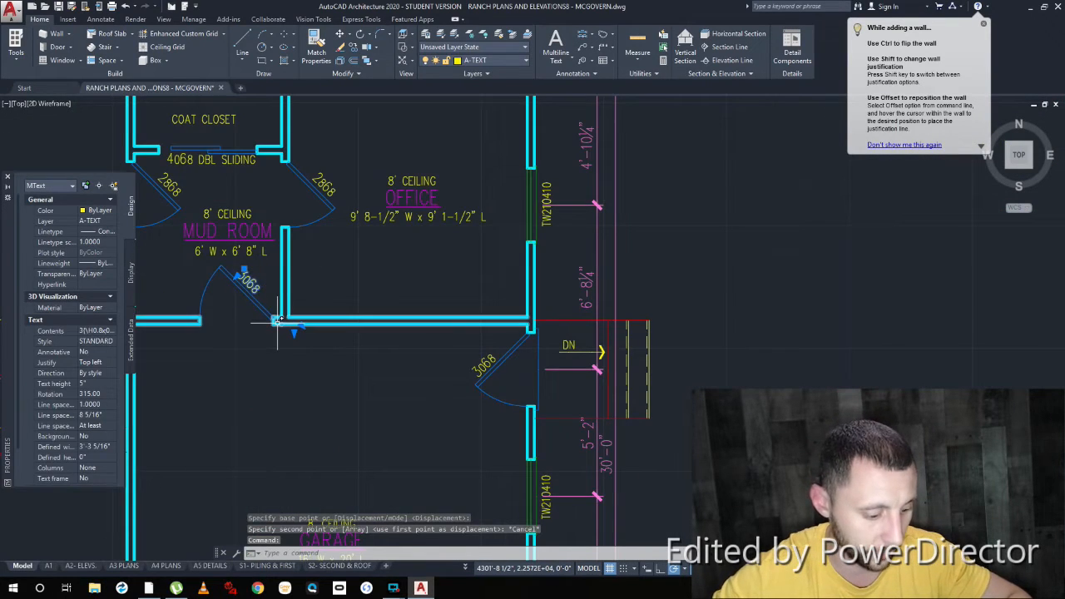
pyautogui.write('co')
pyautogui.press('Return')
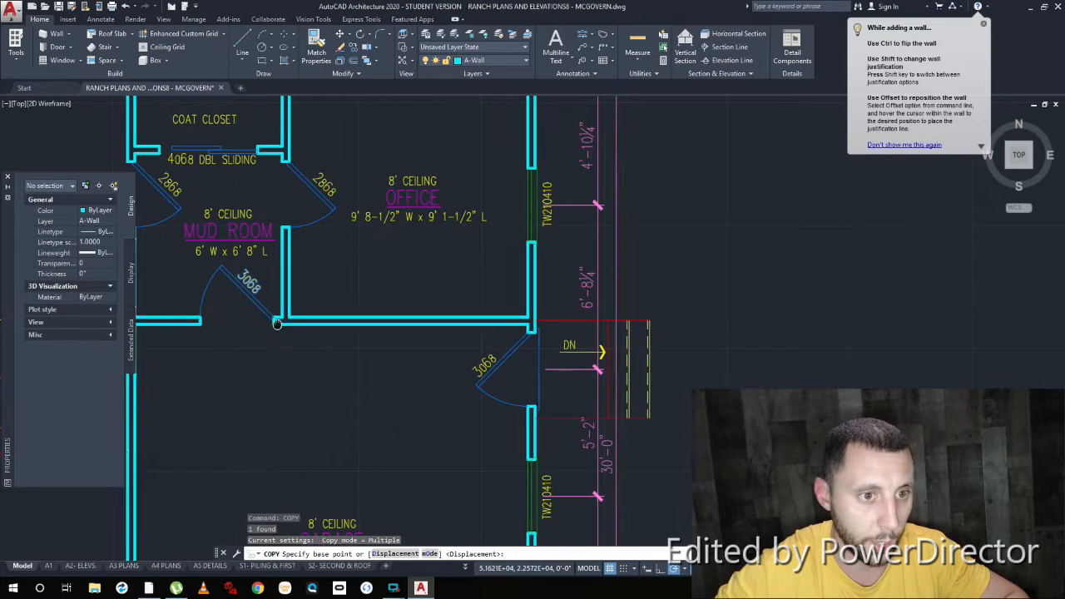
pyautogui.moveTo(277, 323); pyautogui.dragTo(316, 319, button='middle')
pyautogui.click(178, 314)
pyautogui.scroll(-4, 178, 314)
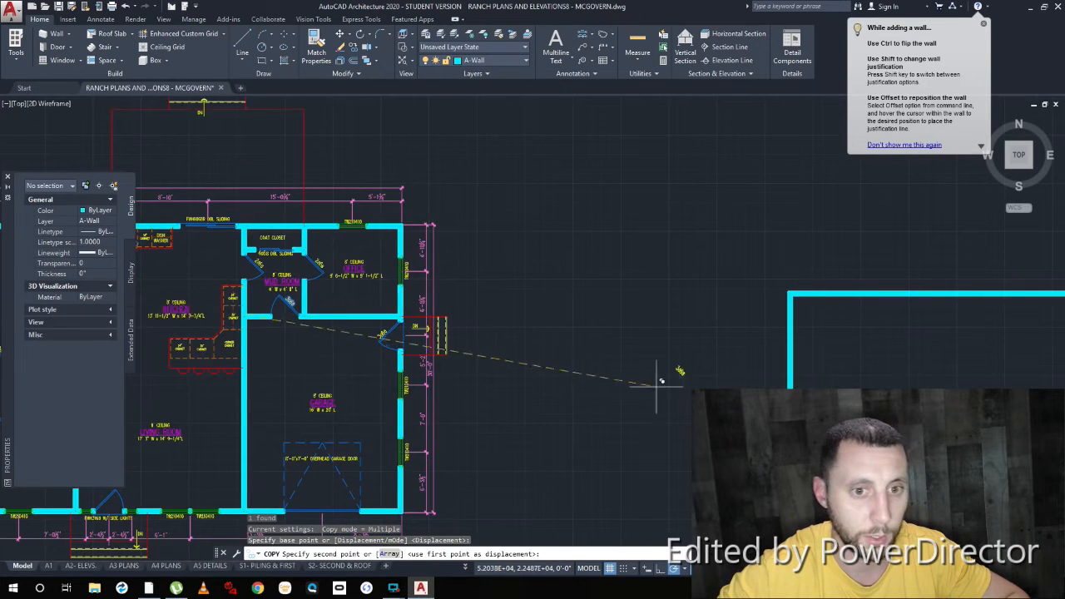
pyautogui.scroll(4, 666, 375)
pyautogui.scroll(3, 723, 314)
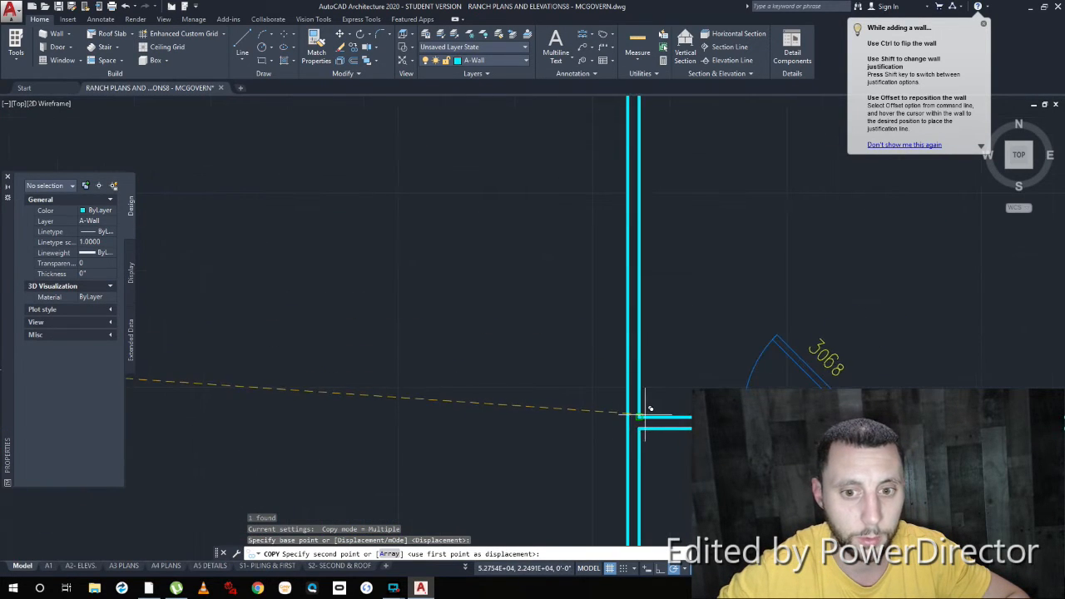
pyautogui.click(644, 412)
pyautogui.press('Escape')
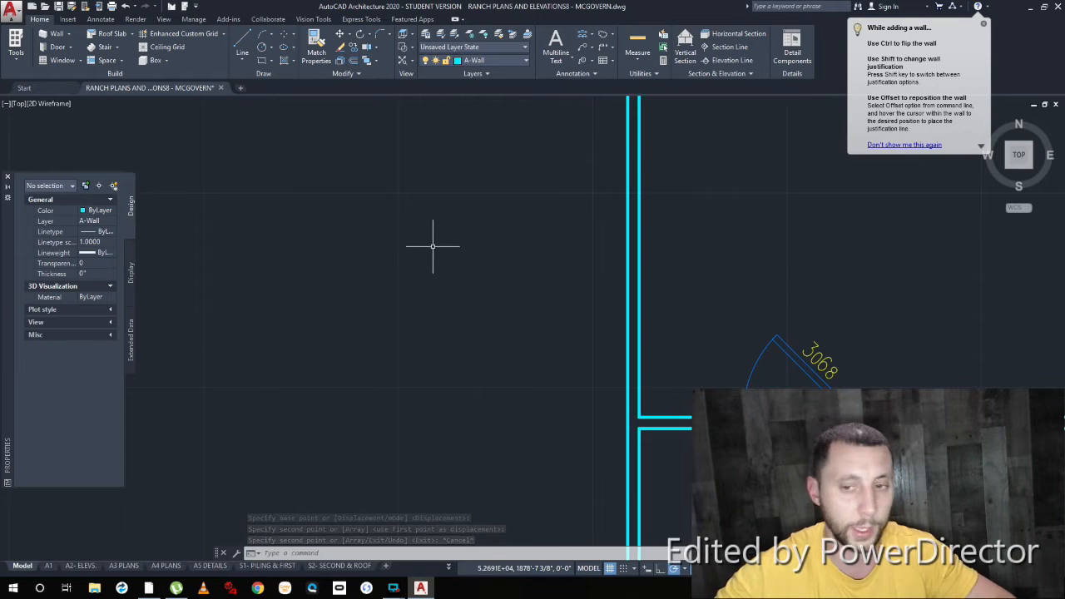
pyautogui.scroll(-1, 820, 367)
pyautogui.moveTo(832, 373); pyautogui.dragTo(551, 366, button='middle')
pyautogui.moveTo(633, 368); pyautogui.dragTo(534, 416, button='middle')
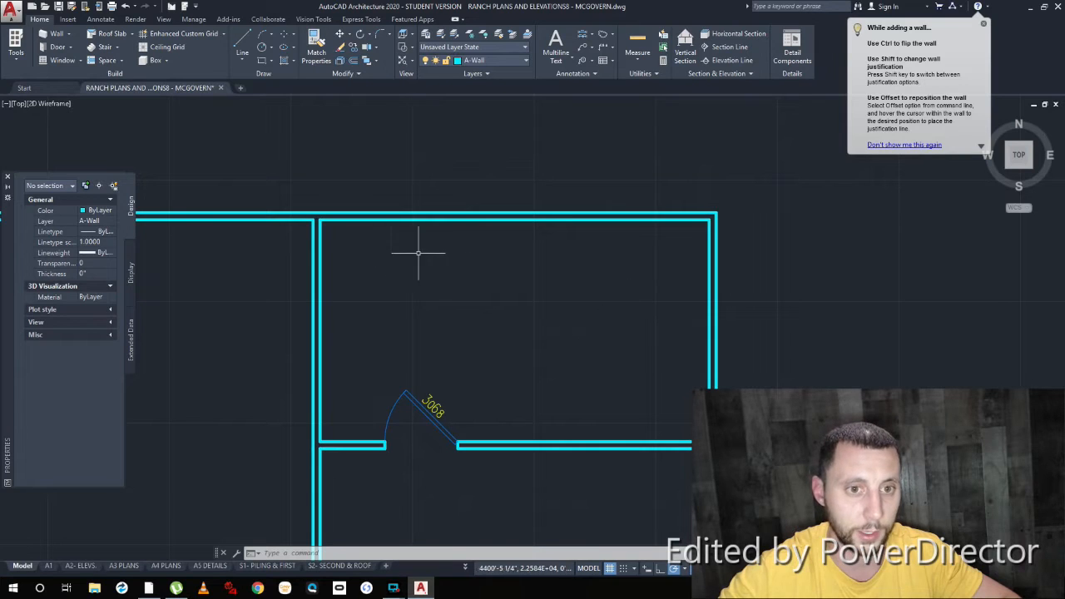
# Step: Draw a 9'8-1/2" guide line leftward from the right exterior wall's inner face above the garage, matching the original office width
pyautogui.scroll(-6, 384, 347)
pyautogui.moveTo(328, 359); pyautogui.dragTo(570, 352, button='middle')
pyautogui.moveTo(412, 407); pyautogui.dragTo(605, 360, button='middle')
pyautogui.scroll(6, 269, 250)
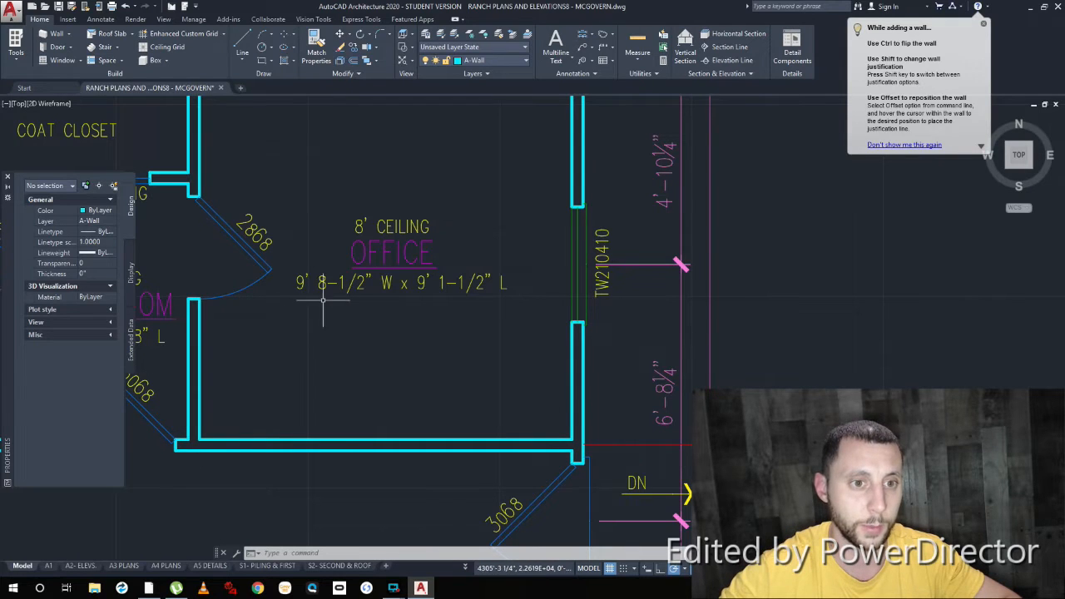
pyautogui.click(236, 39)
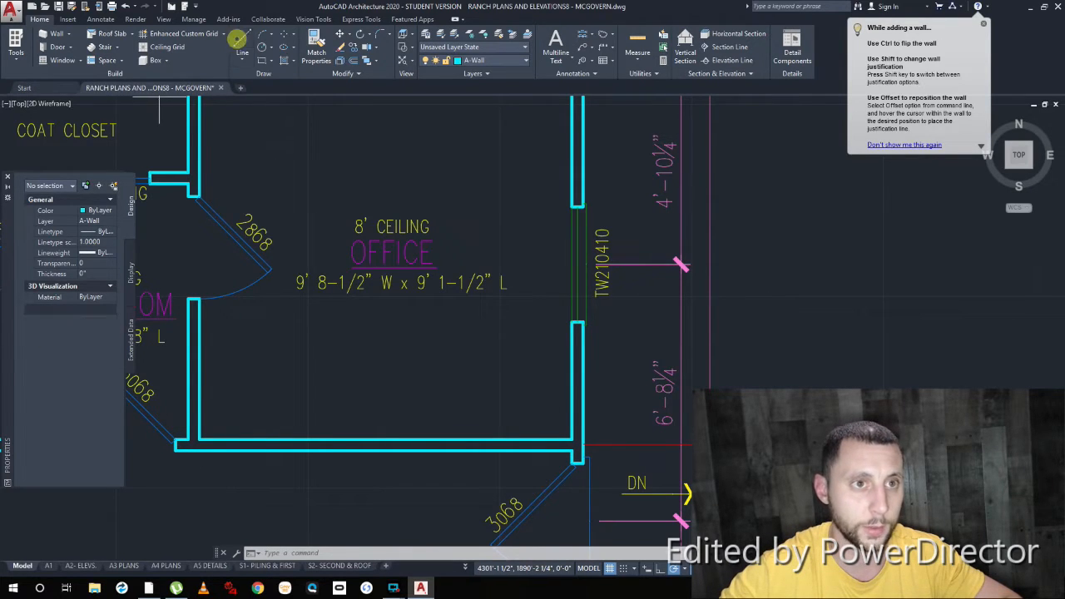
pyautogui.scroll(-5, 602, 366)
pyautogui.moveTo(800, 388); pyautogui.dragTo(378, 340, button='middle')
pyautogui.scroll(6, 603, 354)
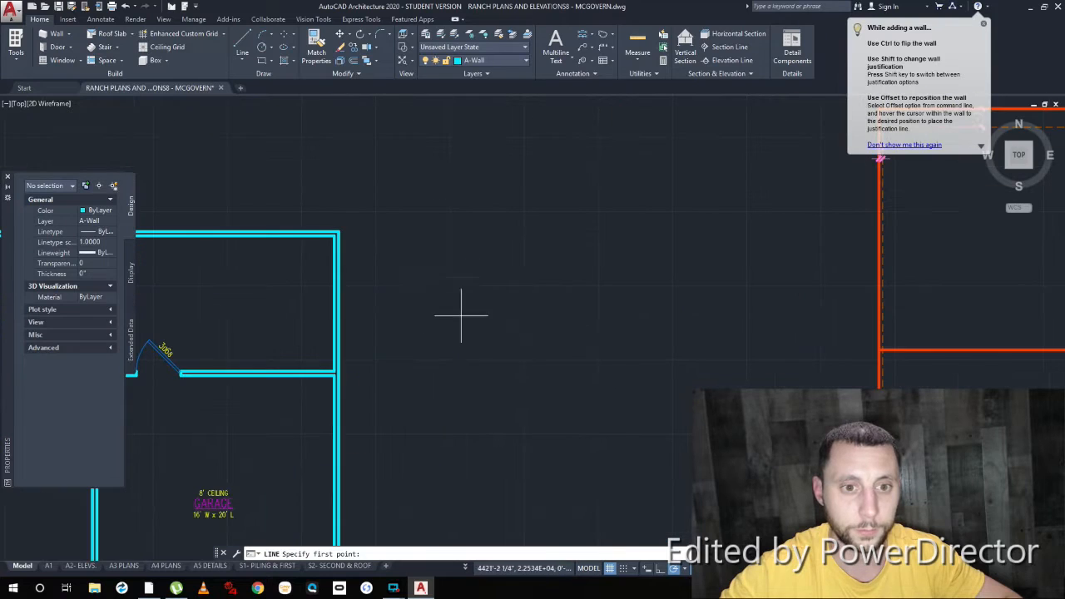
pyautogui.click(334, 303)
pyautogui.write("9'8-1/2")
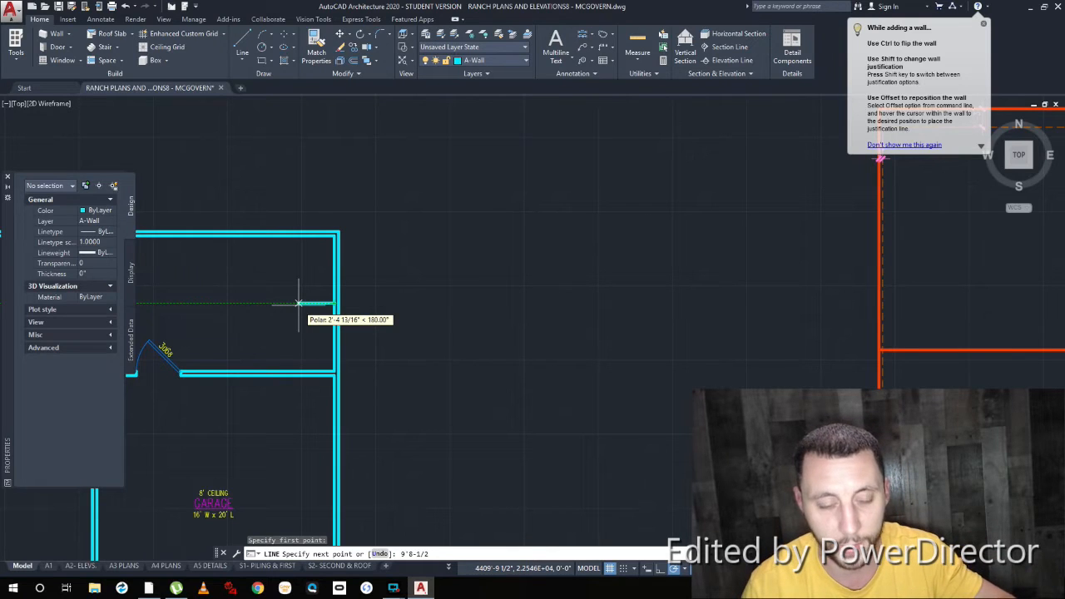
pyautogui.press('Return')
pyautogui.press('Escape')
# Step: Recheck the office width in the original plan against the new guide line
pyautogui.moveTo(266, 302); pyautogui.dragTo(395, 311, button='middle')
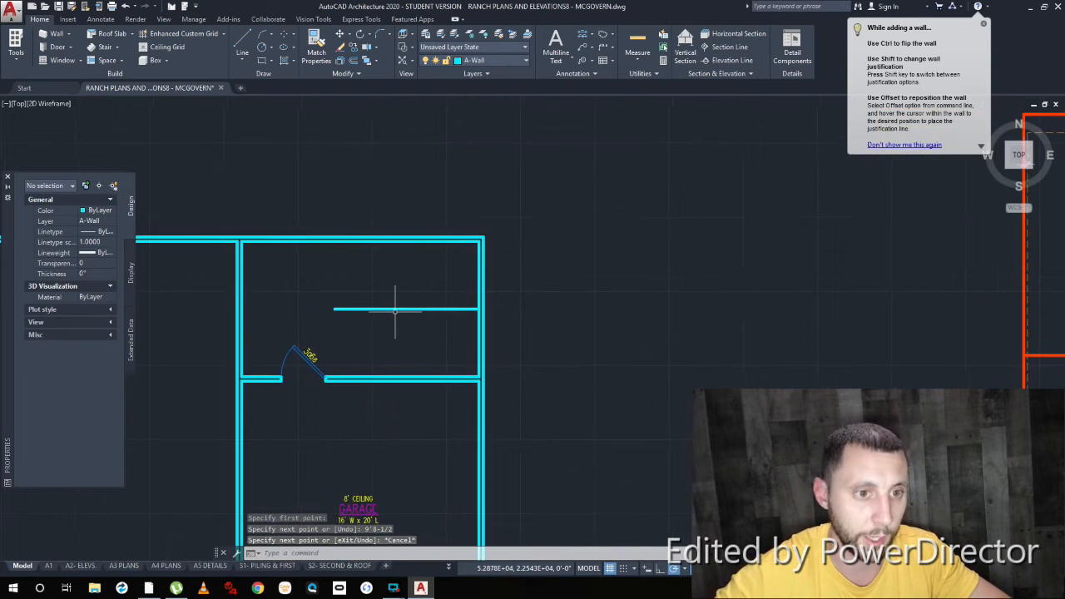
pyautogui.scroll(-5, 416, 333)
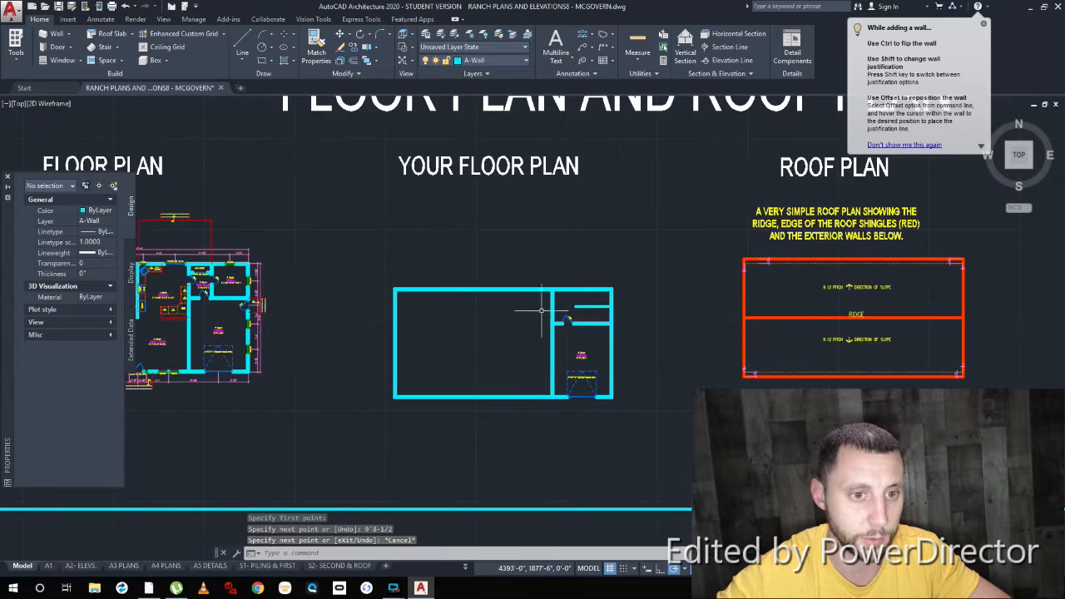
pyautogui.scroll(6, 215, 285)
pyautogui.scroll(3, 245, 276)
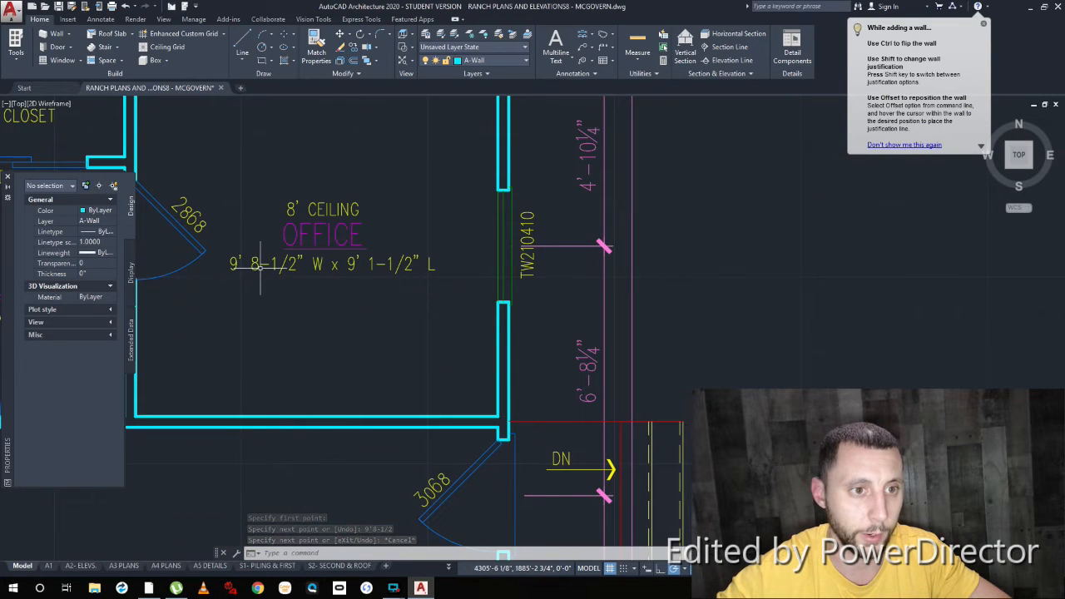
pyautogui.scroll(-6, 261, 265)
pyautogui.moveTo(688, 371); pyautogui.dragTo(394, 307, button='middle')
pyautogui.scroll(5, 457, 295)
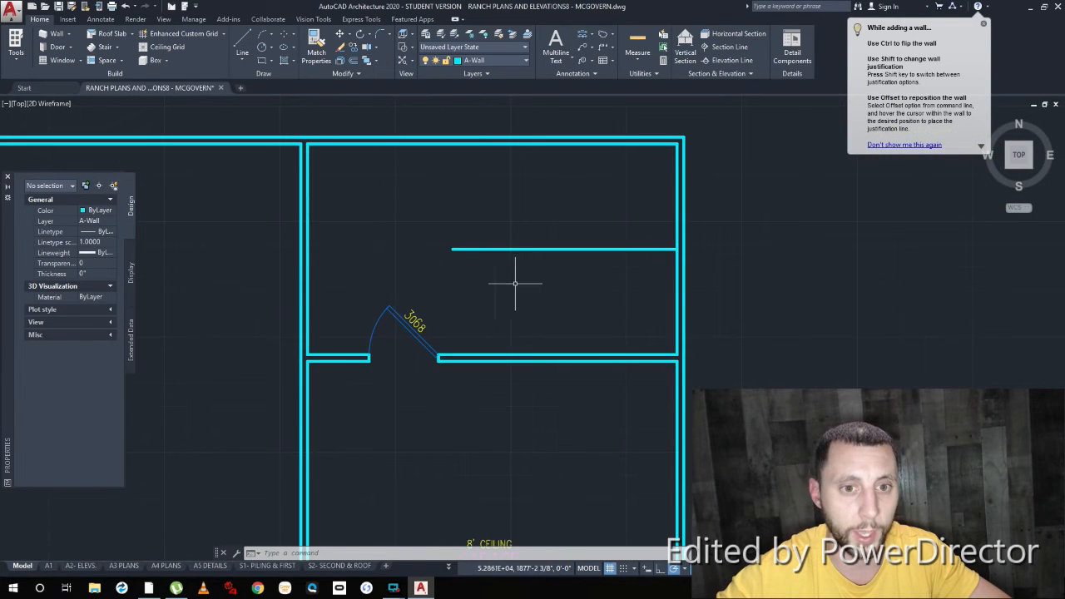
# Step: Add a left-justified wall matching the garage's upper wall, from the guide line's left end down to that wall
pyautogui.click(540, 352)
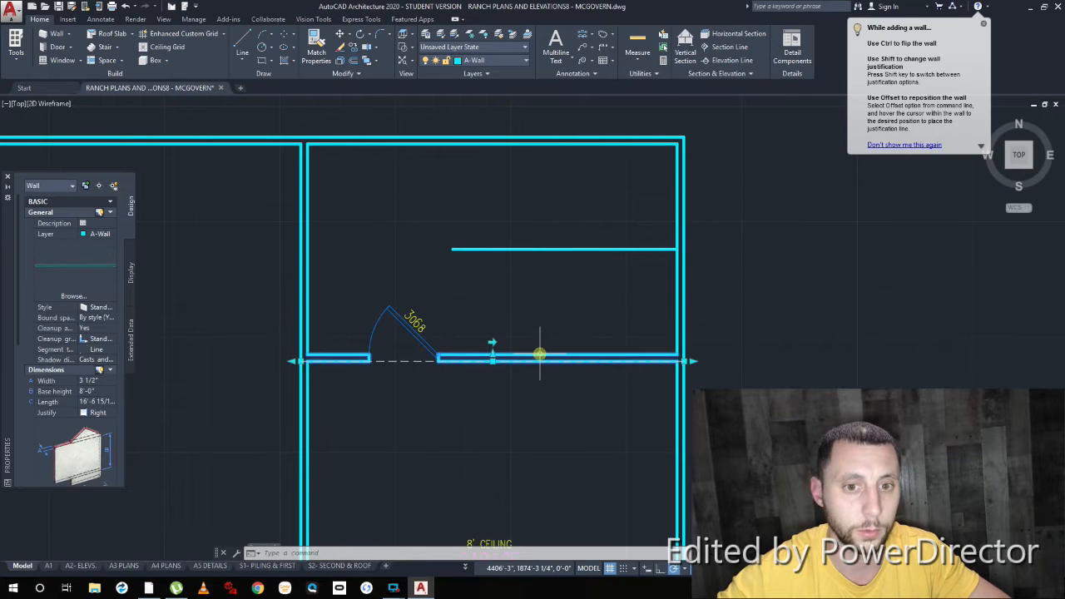
pyautogui.click(239, 52)
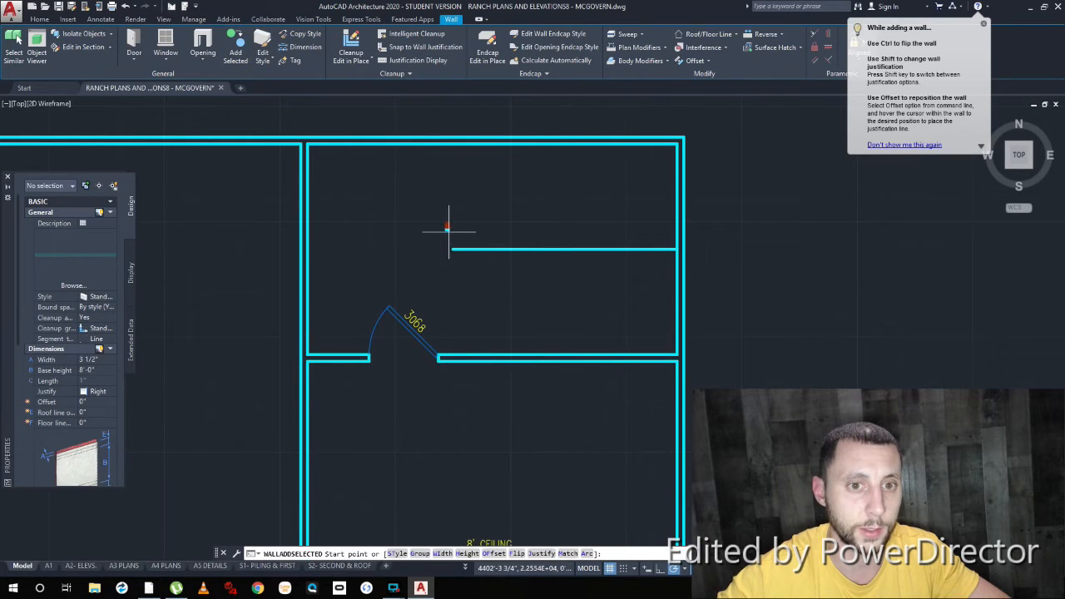
pyautogui.click(453, 248)
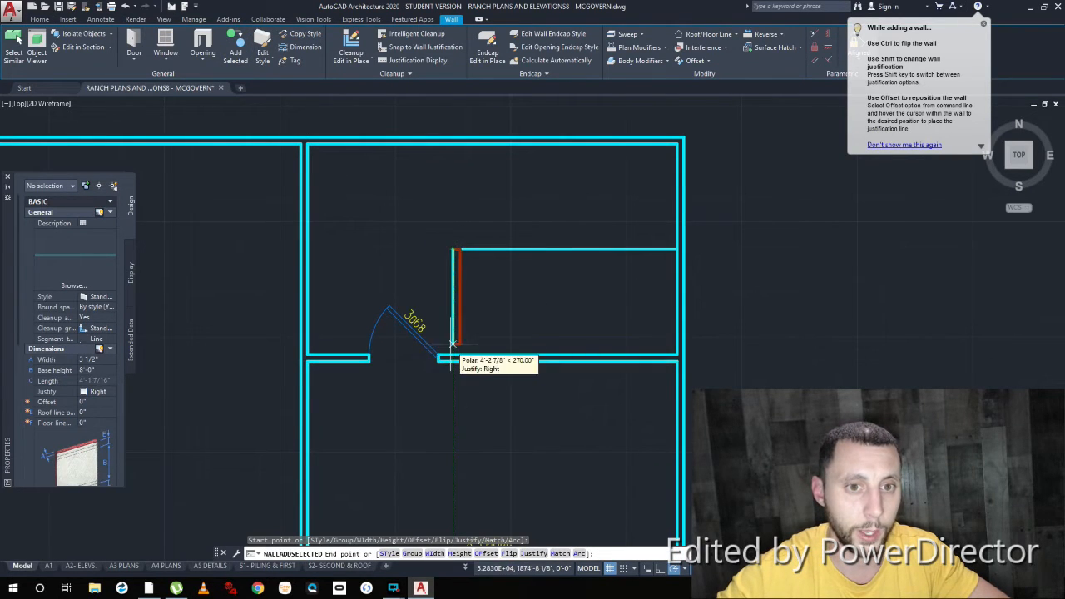
pyautogui.scroll(4, 453, 250)
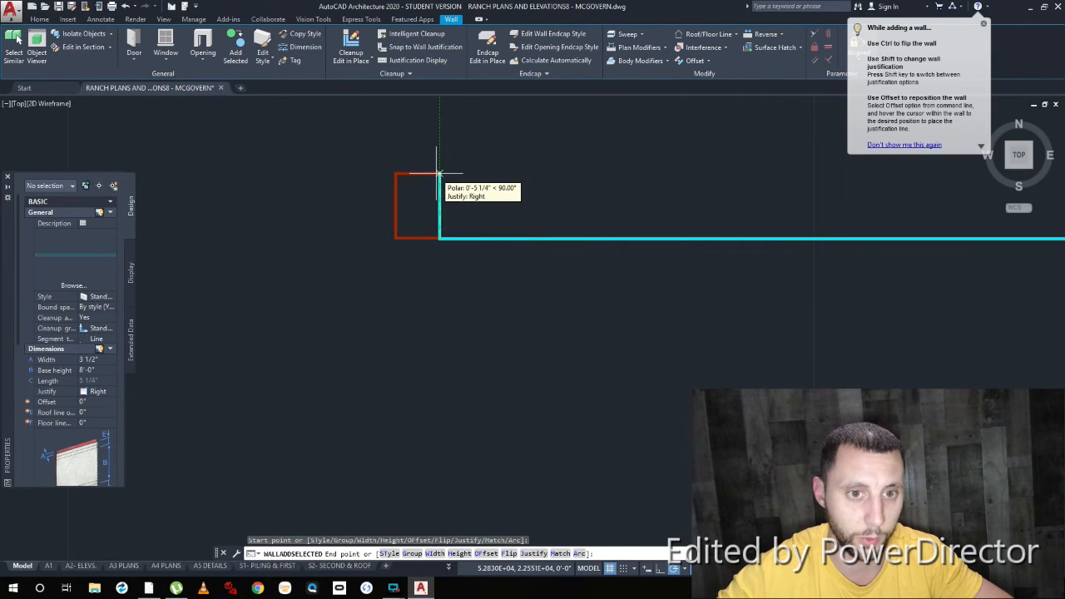
pyautogui.scroll(-5, 438, 174)
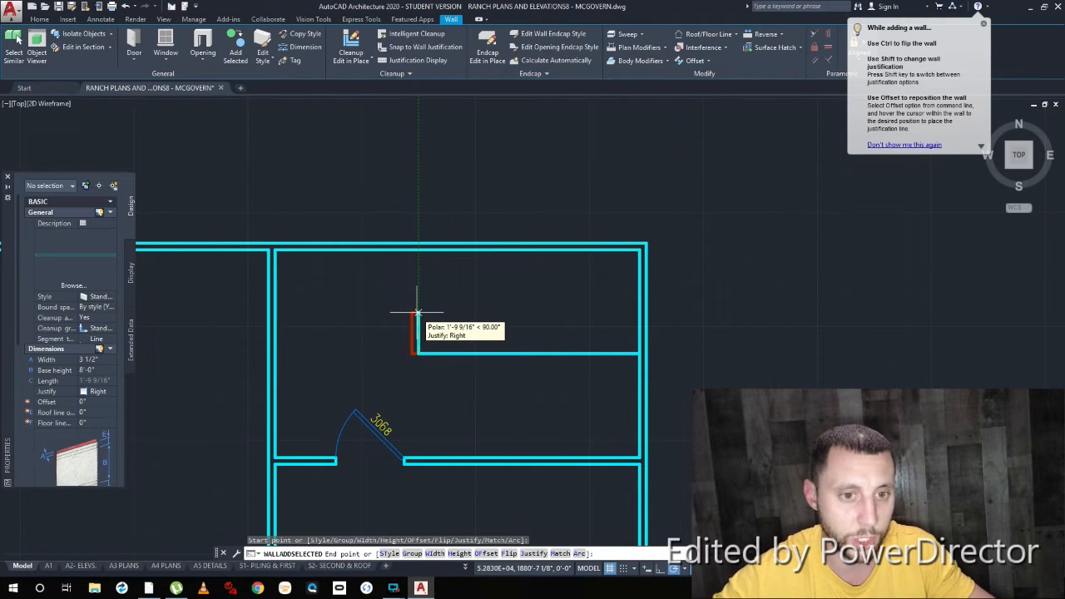
pyautogui.press('shift')
pyautogui.press('shift')
pyautogui.press('shift')
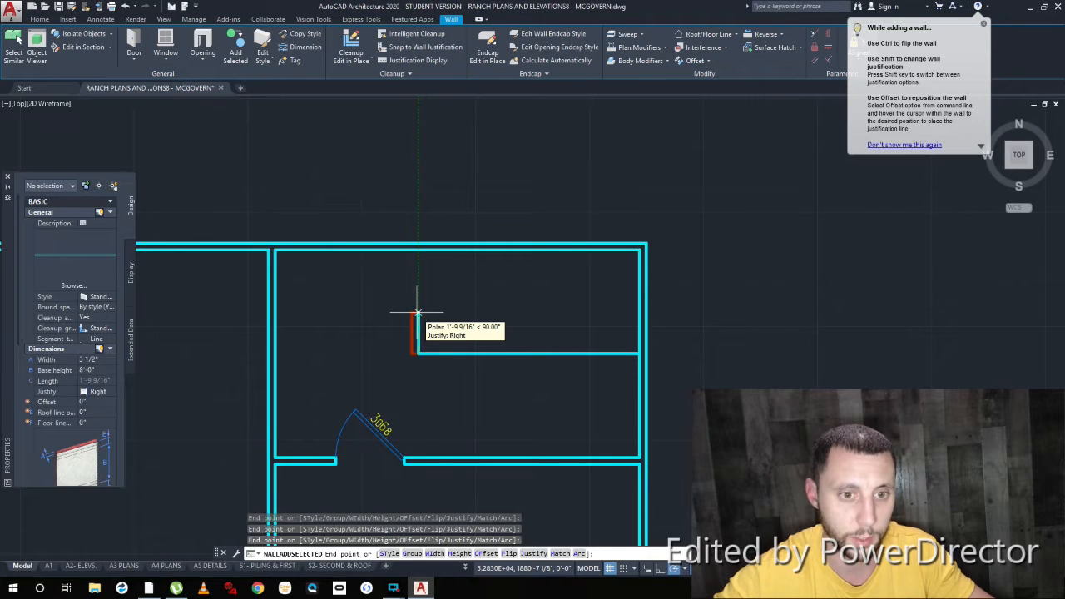
pyautogui.scroll(4, 419, 435)
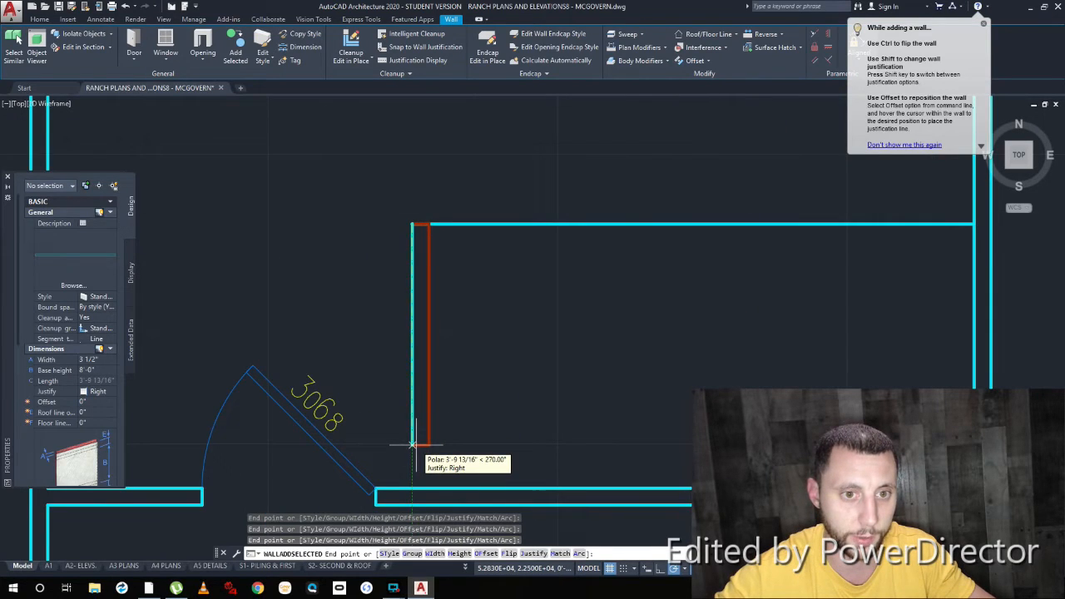
pyautogui.press('shift')
pyautogui.press('shift')
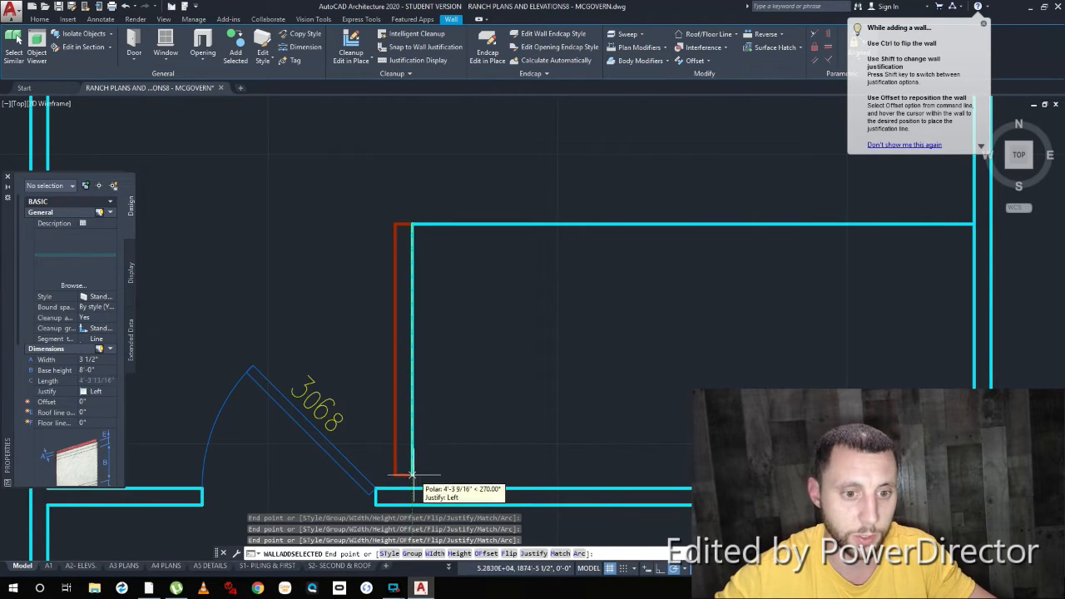
pyautogui.click(410, 504)
pyautogui.press('Escape')
# Step: Stretch the new office wall's upper end to the upper exterior wall
pyautogui.click(455, 288)
pyautogui.click(394, 291)
pyautogui.scroll(-2, 426, 263)
pyautogui.moveTo(425, 263); pyautogui.dragTo(412, 311, button='middle')
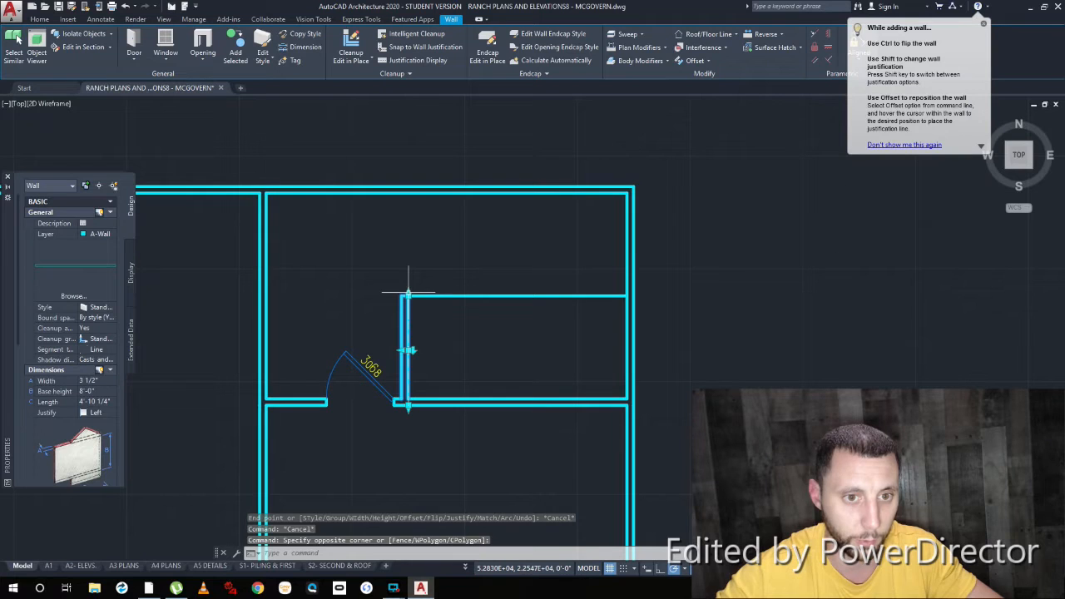
pyautogui.click(407, 294)
pyautogui.click(408, 190)
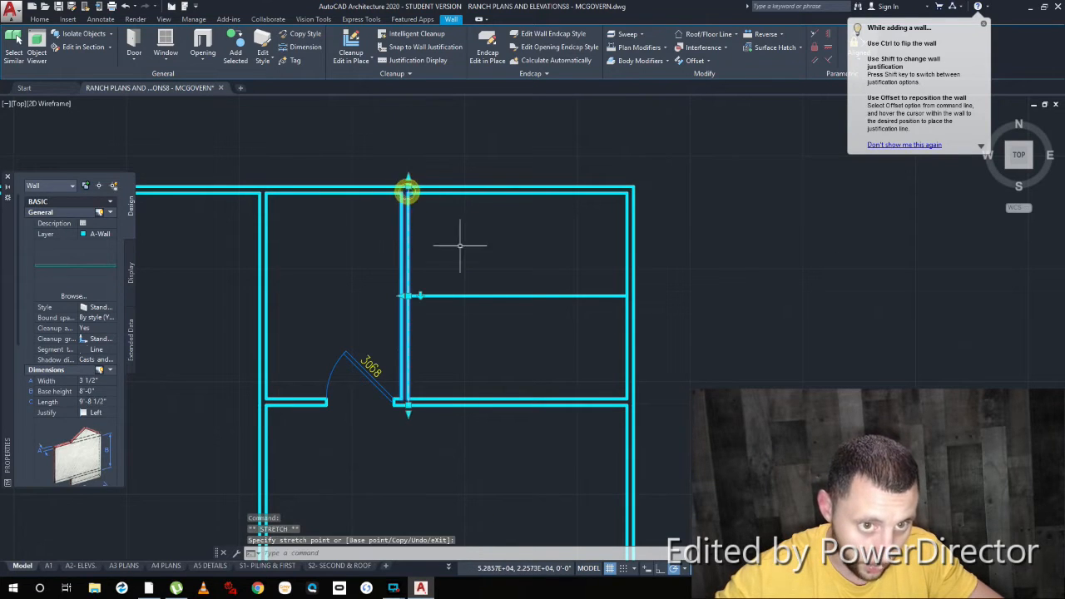
pyautogui.press('Escape')
# Step: Delete the horizontal guide line inside the new office
pyautogui.click(499, 269)
pyautogui.click(466, 369)
pyautogui.press('Delete')
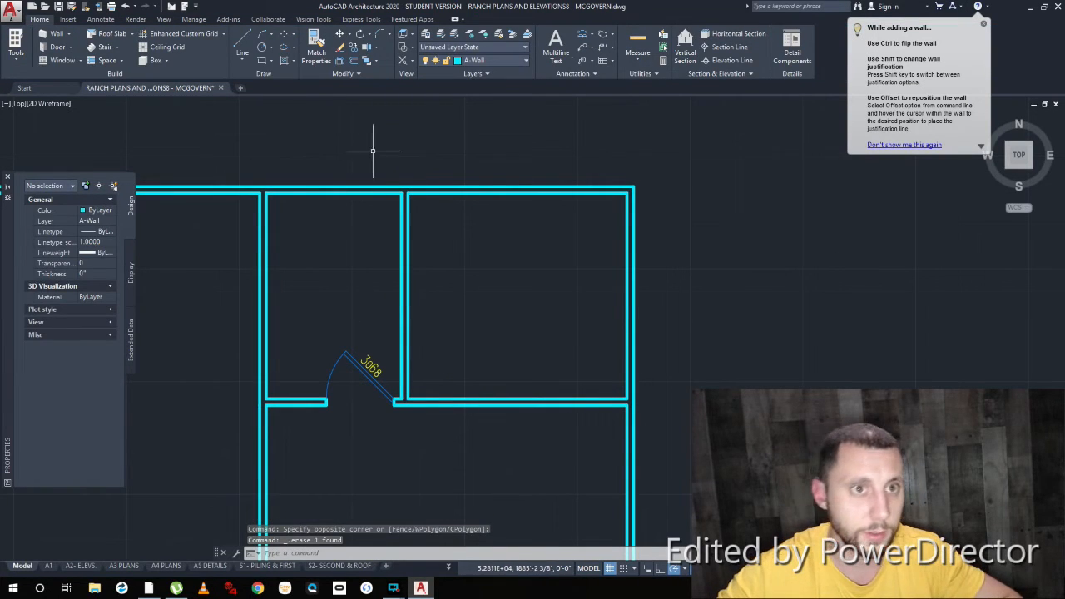
# Step: Measure the new office's inside width along its lower wall with a linear dimension, without placing it
pyautogui.click(593, 34)
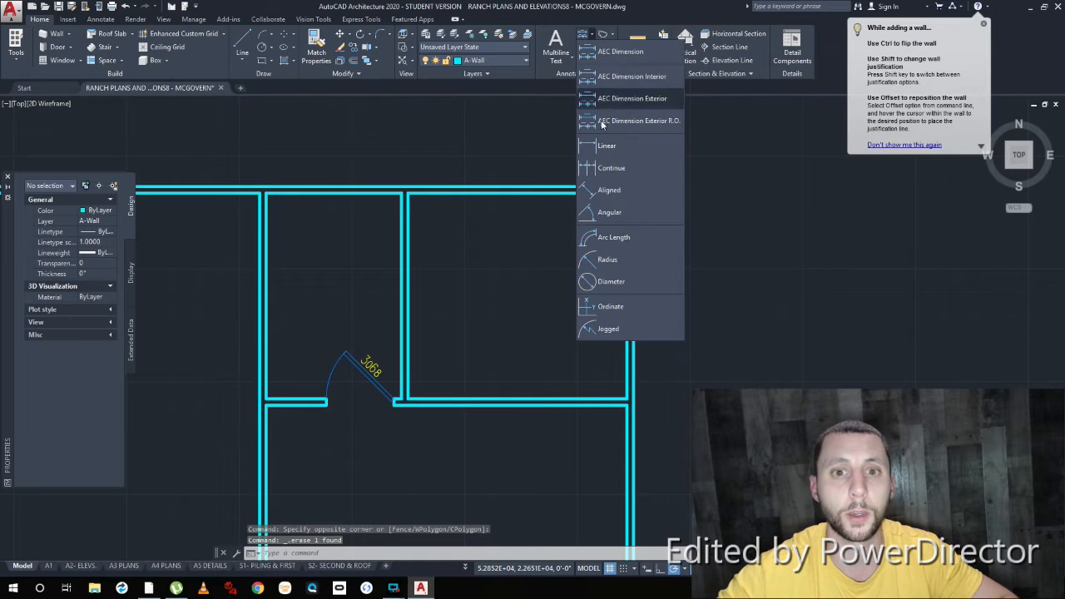
pyautogui.click(616, 146)
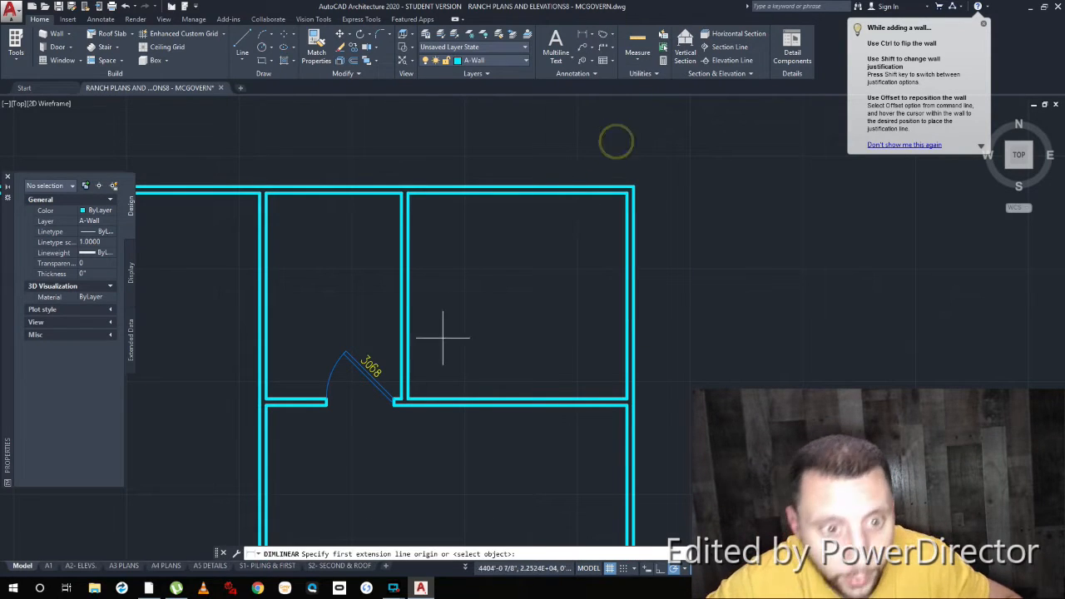
pyautogui.click(408, 398)
pyautogui.click(629, 397)
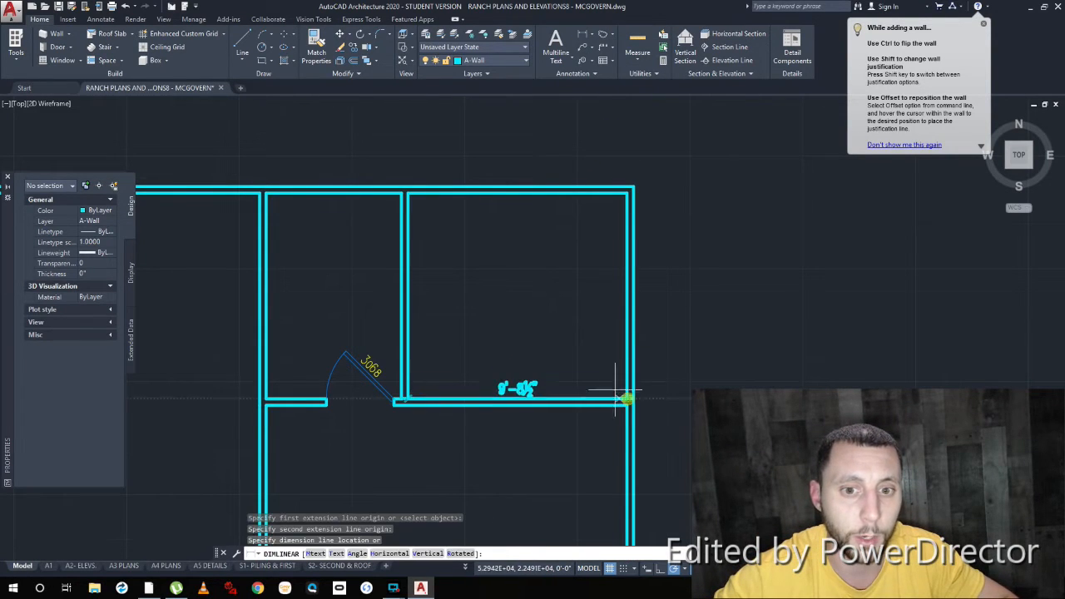
pyautogui.scroll(2, 563, 363)
pyautogui.press('Escape')
# Step: Measure the new office's inside length along its right wall and compare it with the office label in the original plan
pyautogui.press('space')
pyautogui.click(666, 420)
pyautogui.scroll(-2, 582, 408)
pyautogui.scroll(2, 598, 309)
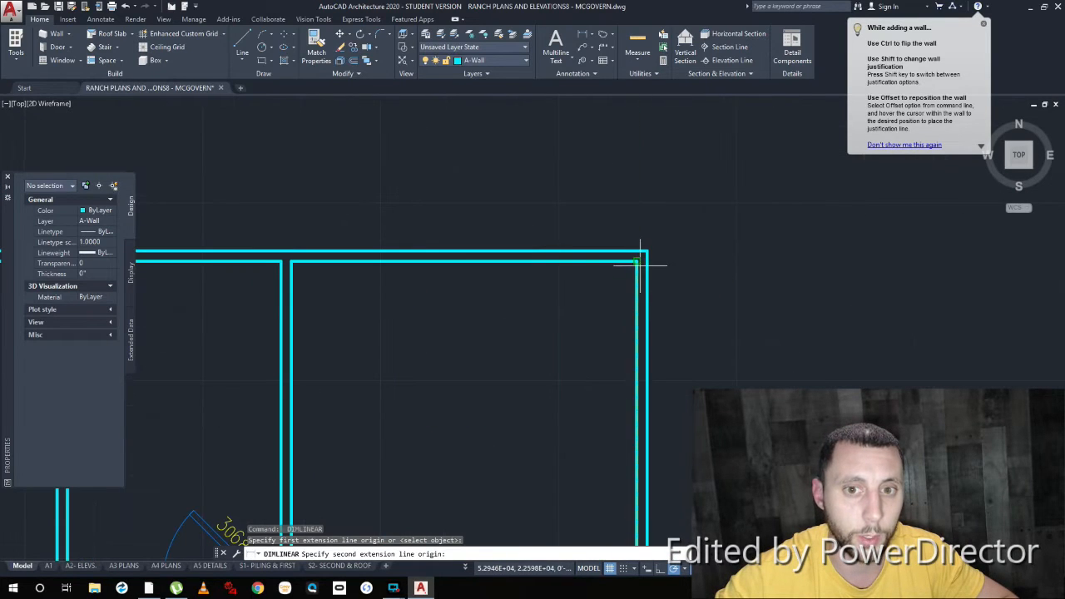
pyautogui.click(637, 263)
pyautogui.press('Escape')
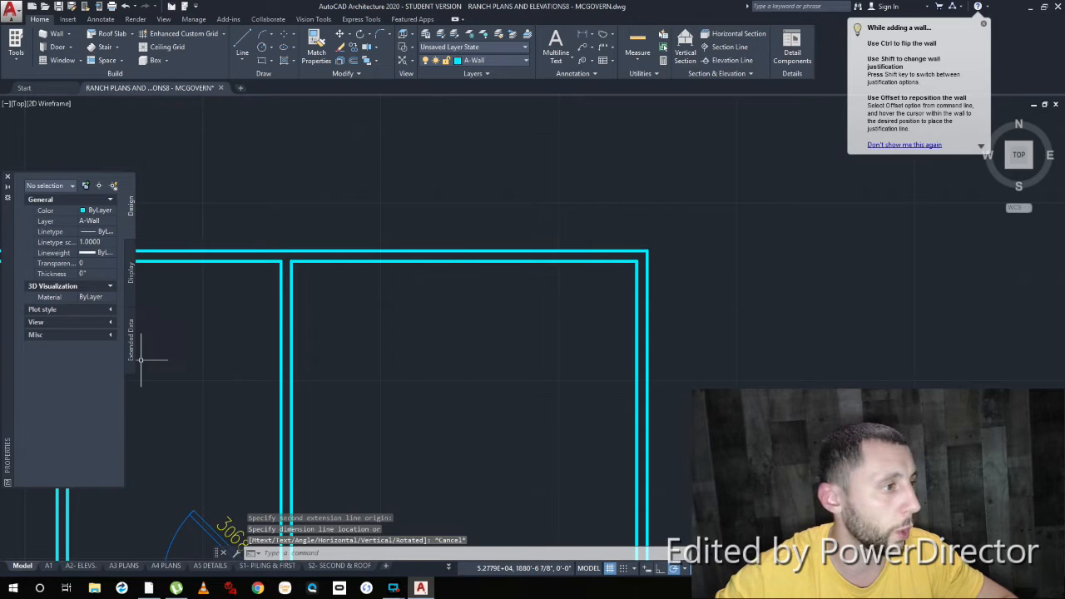
pyautogui.scroll(-3, 168, 338)
pyautogui.moveTo(191, 337); pyautogui.dragTo(618, 332, button='middle')
pyautogui.moveTo(271, 338); pyautogui.dragTo(762, 246, button='middle')
pyautogui.scroll(8, 292, 207)
pyautogui.moveTo(292, 207); pyautogui.dragTo(245, 295, button='middle')
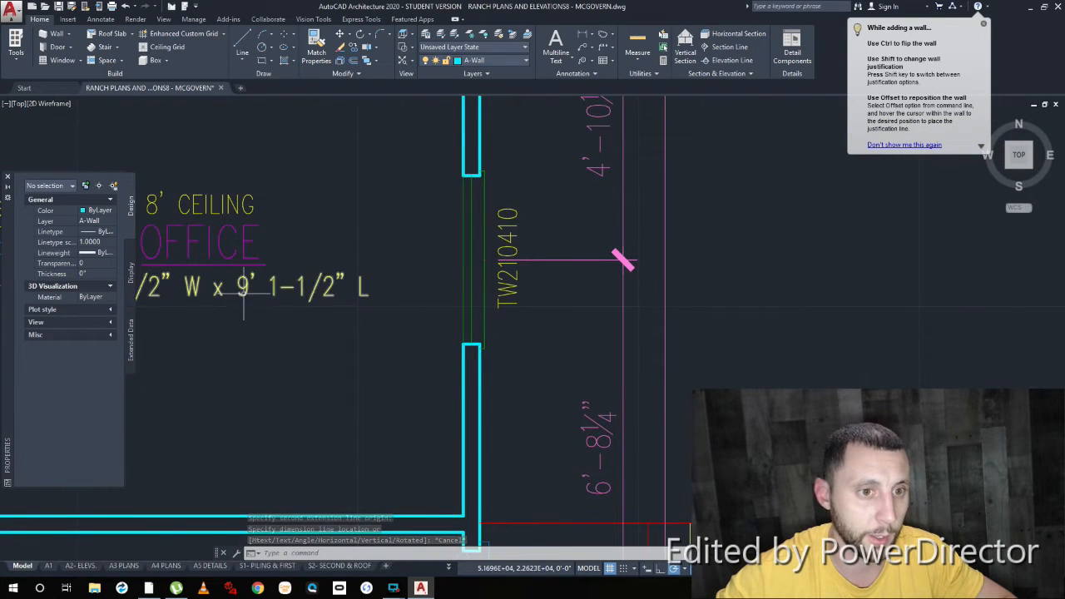
# Step: Measure the coat closet's inside depth along its left wall in the original plan with a linear dimension
pyautogui.scroll(-3, 376, 309)
pyautogui.moveTo(304, 325); pyautogui.dragTo(456, 349, button='middle')
pyautogui.scroll(3, 372, 269)
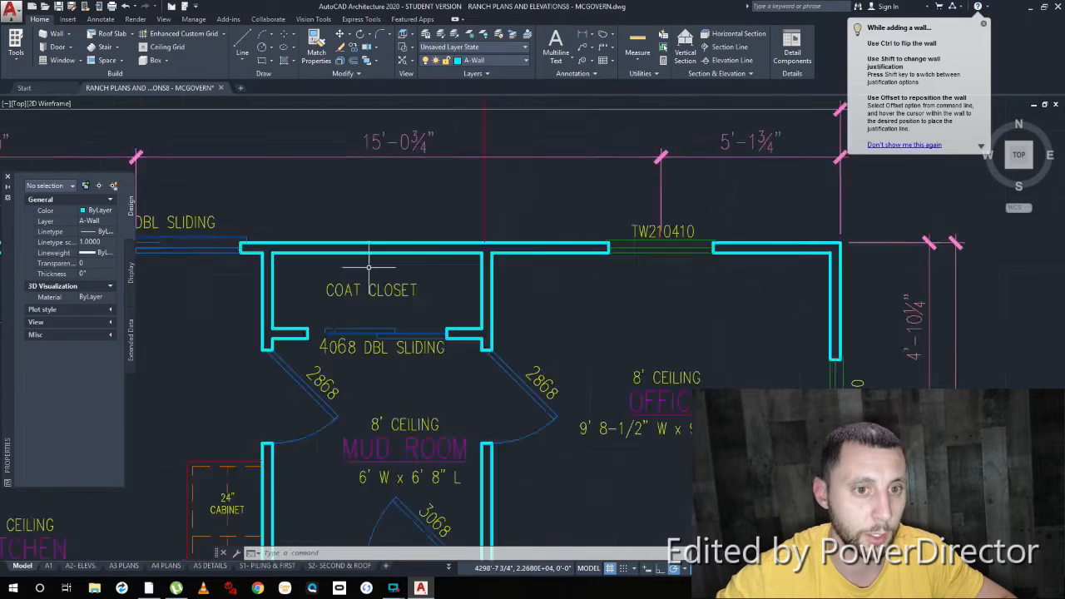
pyautogui.write('dim')
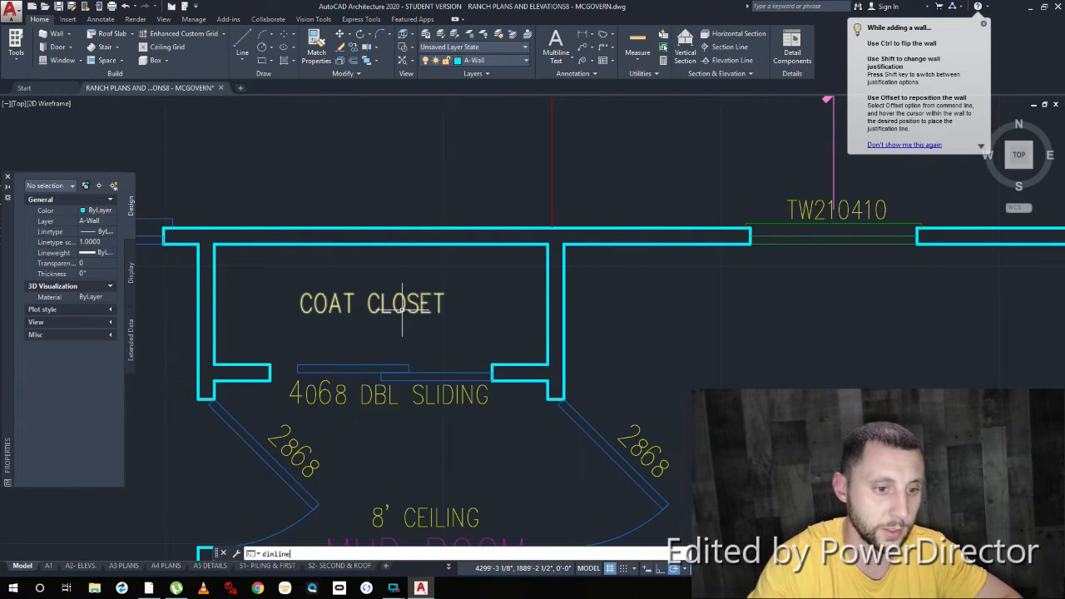
pyautogui.write('line')
pyautogui.press('Return')
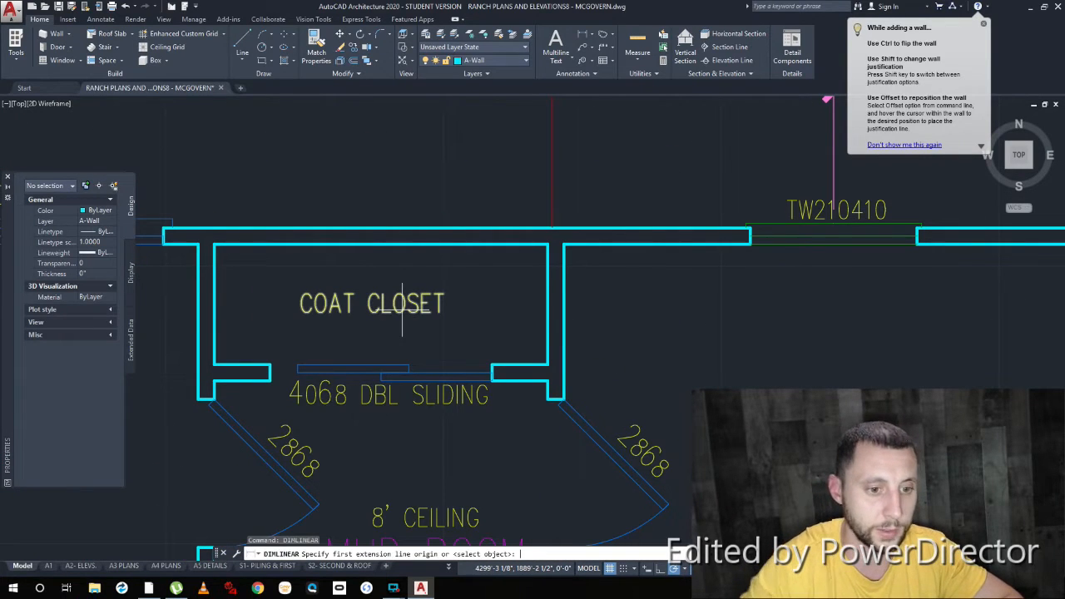
pyautogui.click(215, 244)
pyautogui.click(214, 364)
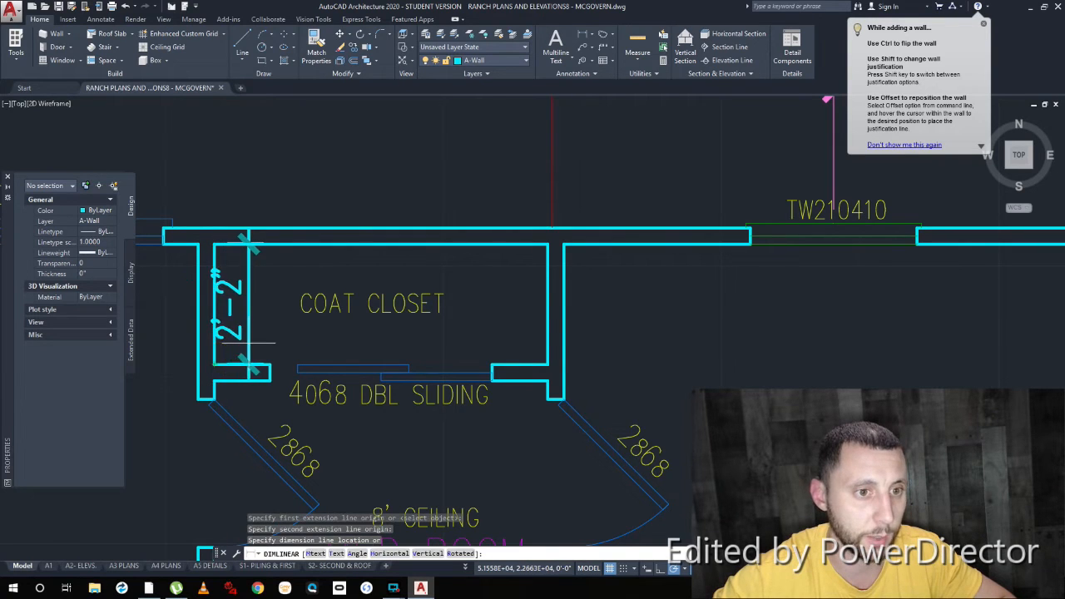
pyautogui.press('Escape')
# Step: Draw a 2'2" guide line down from the upper exterior wall's inner face in the new mud room
pyautogui.scroll(-5, 238, 333)
pyautogui.moveTo(637, 402); pyautogui.dragTo(366, 373, button='middle')
pyautogui.scroll(8, 445, 350)
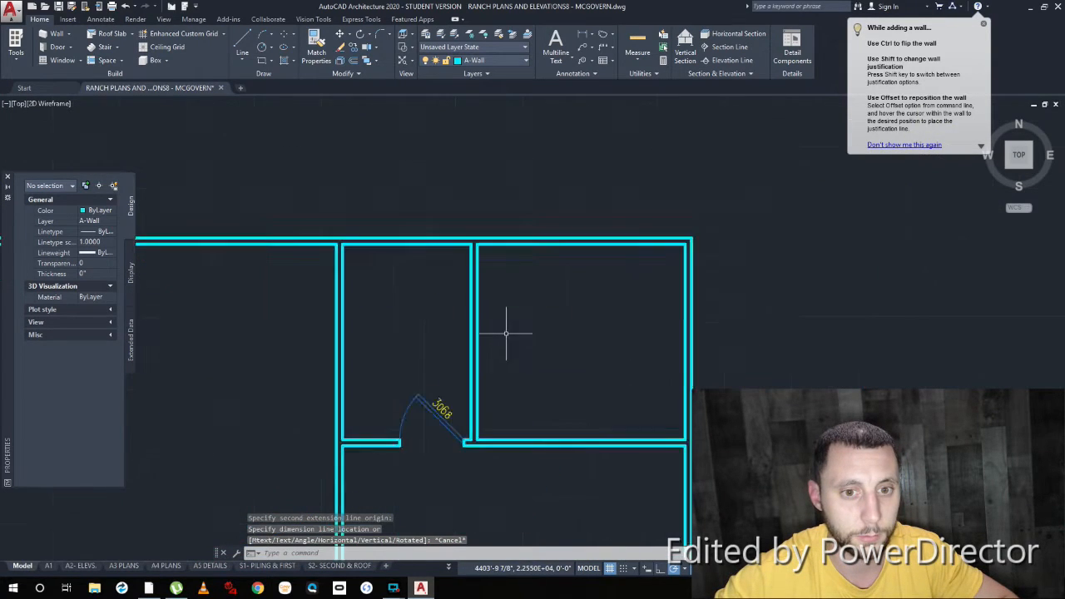
pyautogui.click(238, 41)
pyautogui.click(273, 241)
pyautogui.write("2'2")
pyautogui.press('Return')
pyautogui.press('Escape')
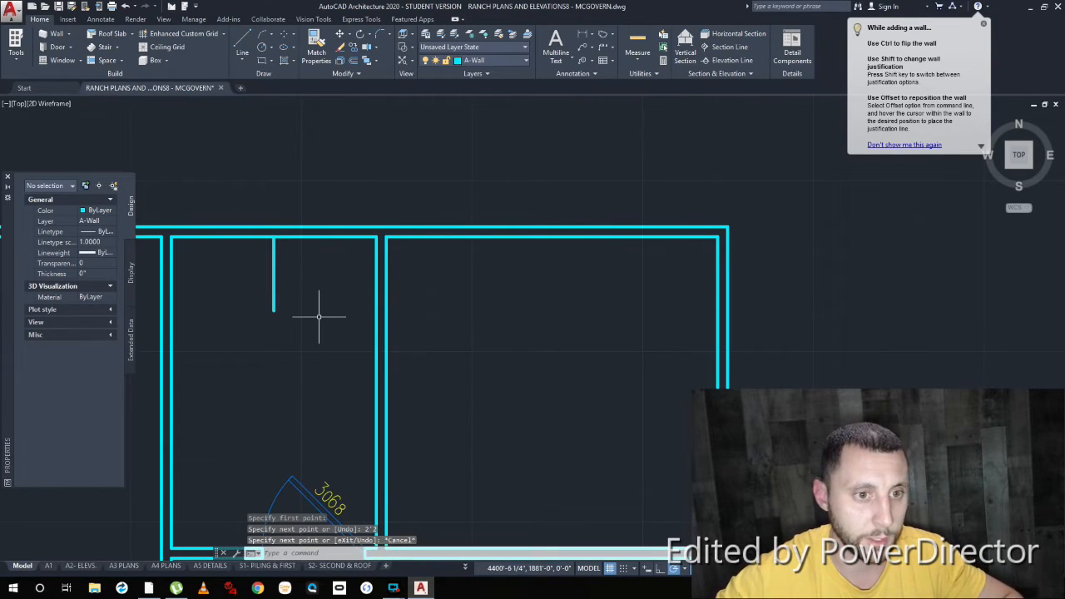
# Step: Add a left-justified wall matching the office's left wall, from the guide line's lower end right to that wall
pyautogui.click(409, 374)
pyautogui.click(360, 412)
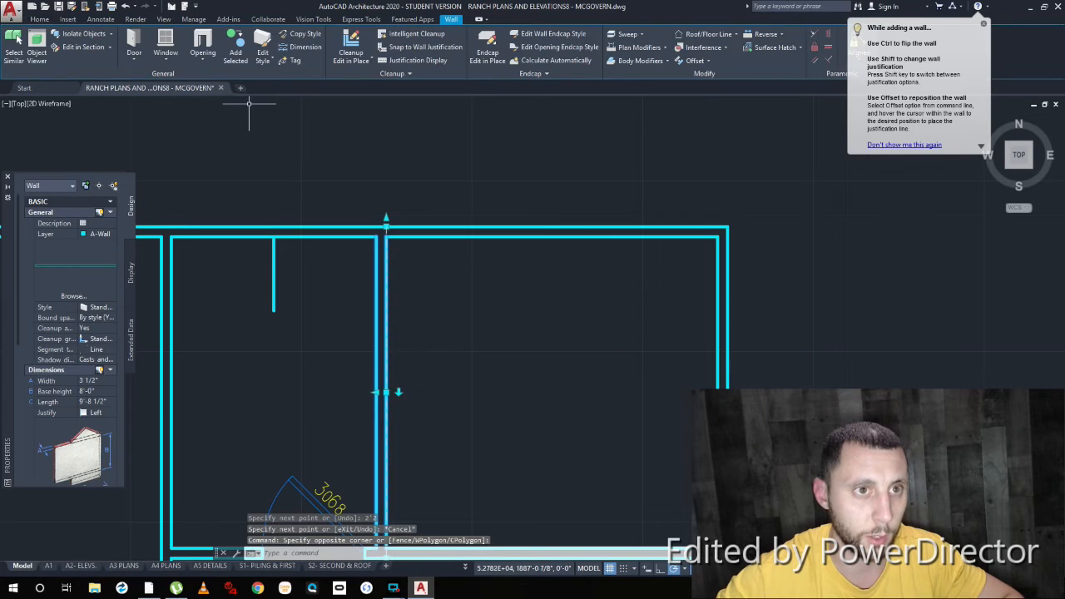
pyautogui.click(235, 52)
pyautogui.click(274, 311)
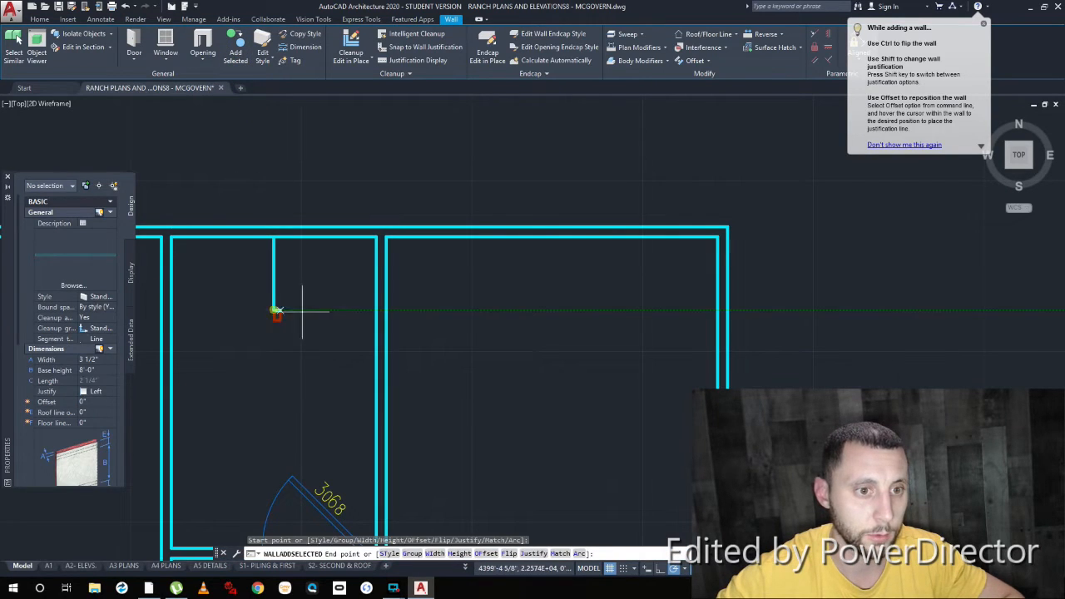
pyautogui.click(386, 311)
pyautogui.press('Escape')
pyautogui.press('Escape')
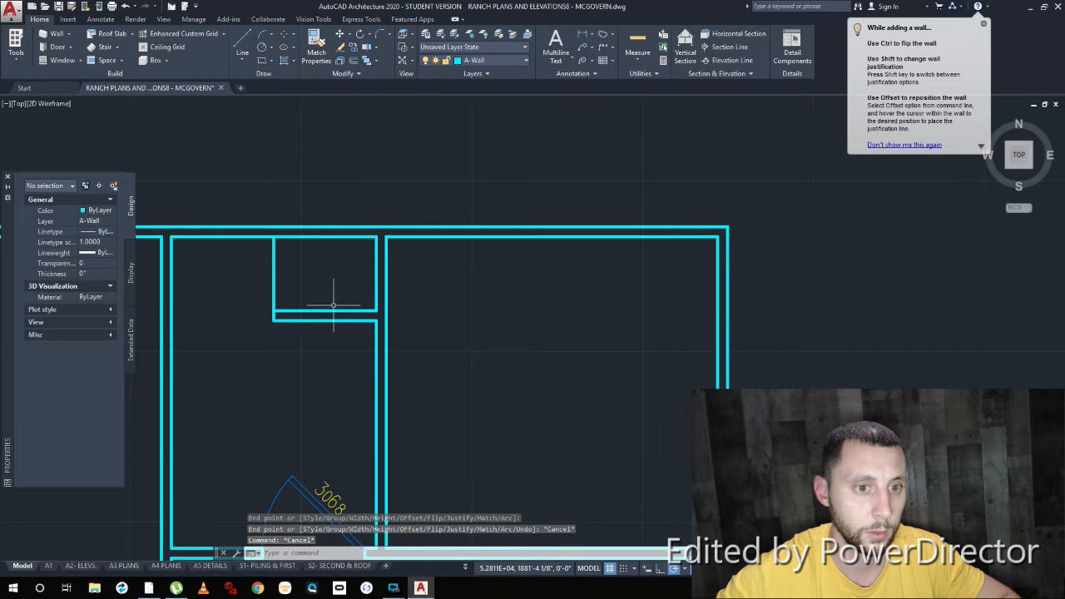
# Step: Erase the new coat closet's front wall and redraw it, matching the office's left wall, from the guide line's lower end to that wall
pyautogui.click(332, 306)
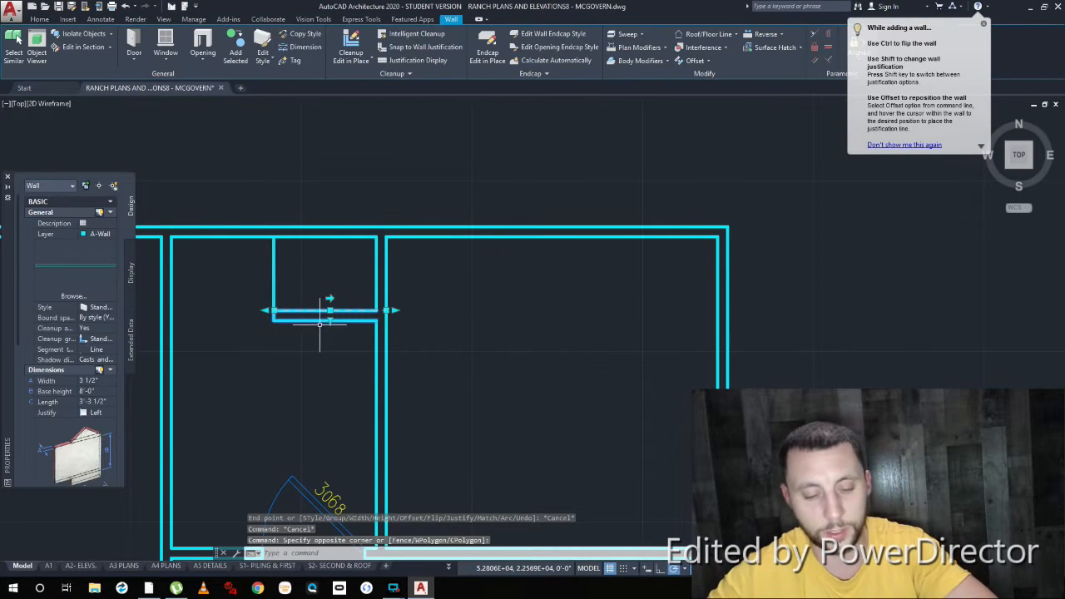
pyautogui.press('Delete')
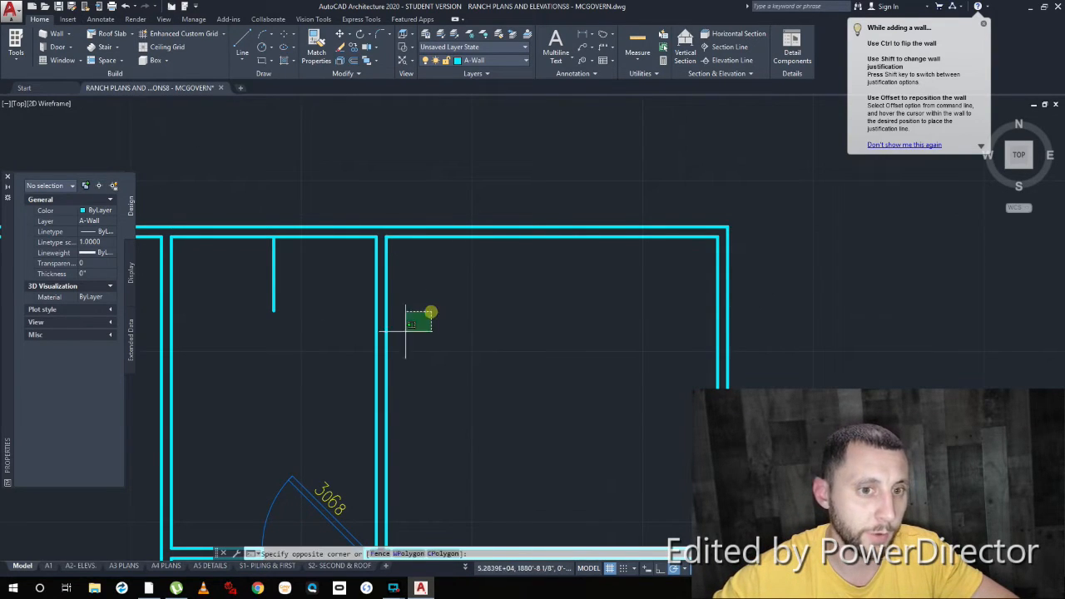
pyautogui.click(381, 352)
pyautogui.click(234, 51)
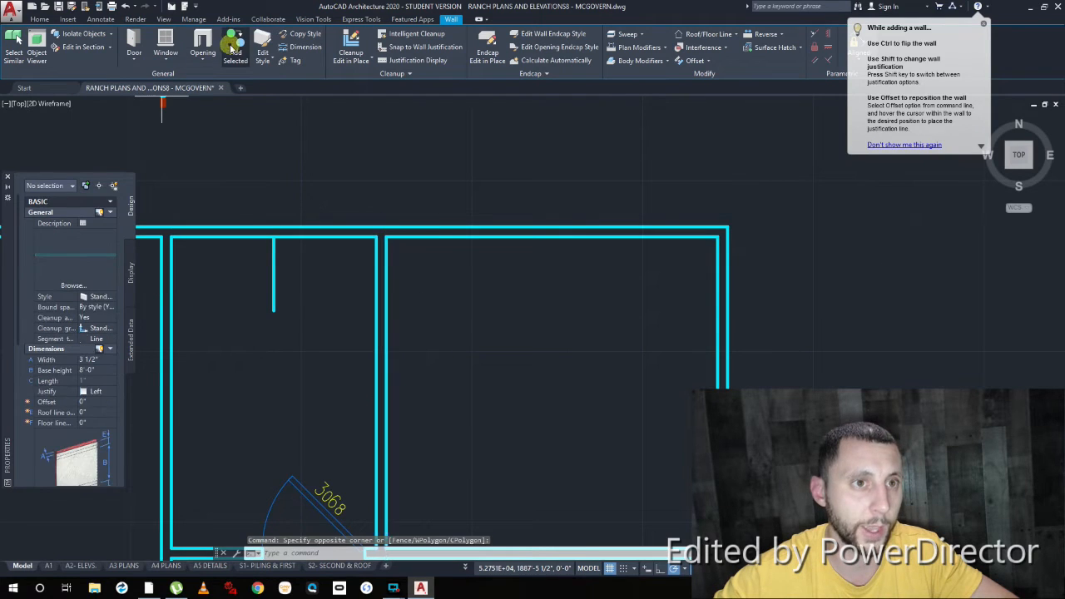
pyautogui.click(274, 310)
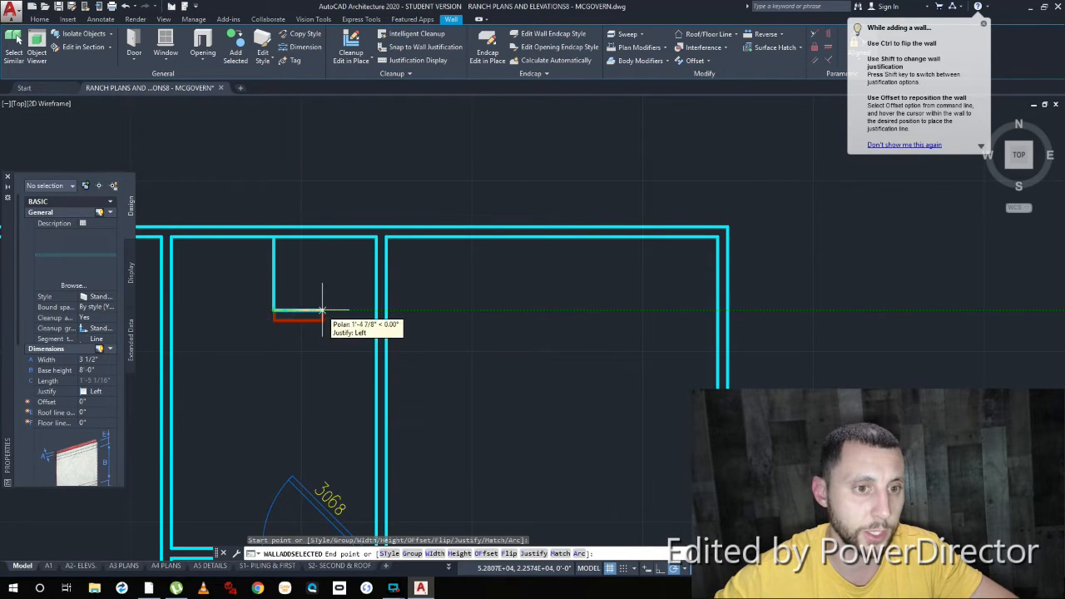
pyautogui.click(385, 311)
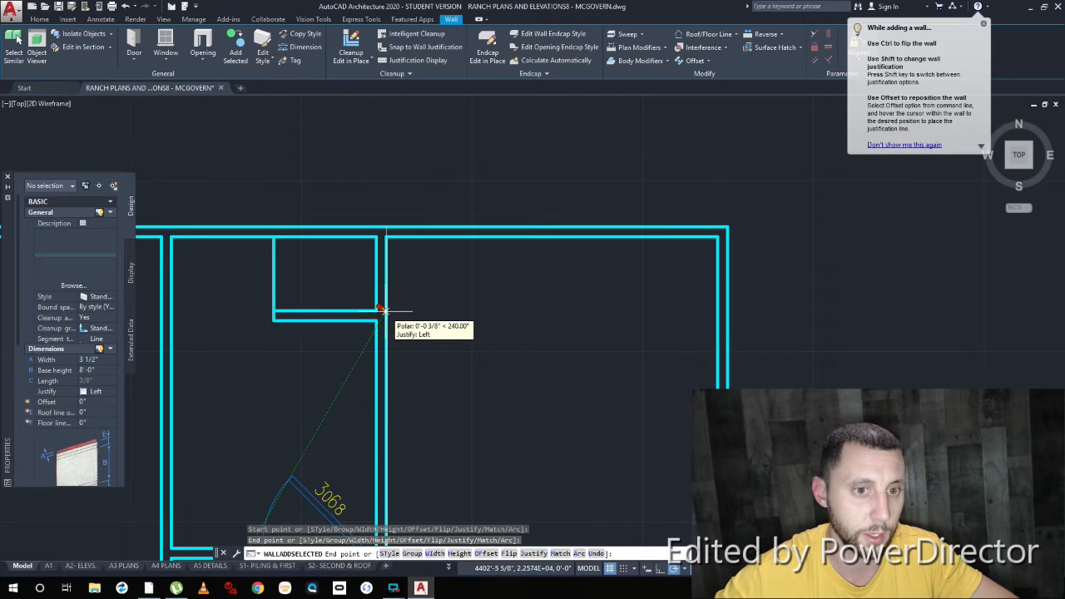
pyautogui.press('Escape')
pyautogui.click(385, 312)
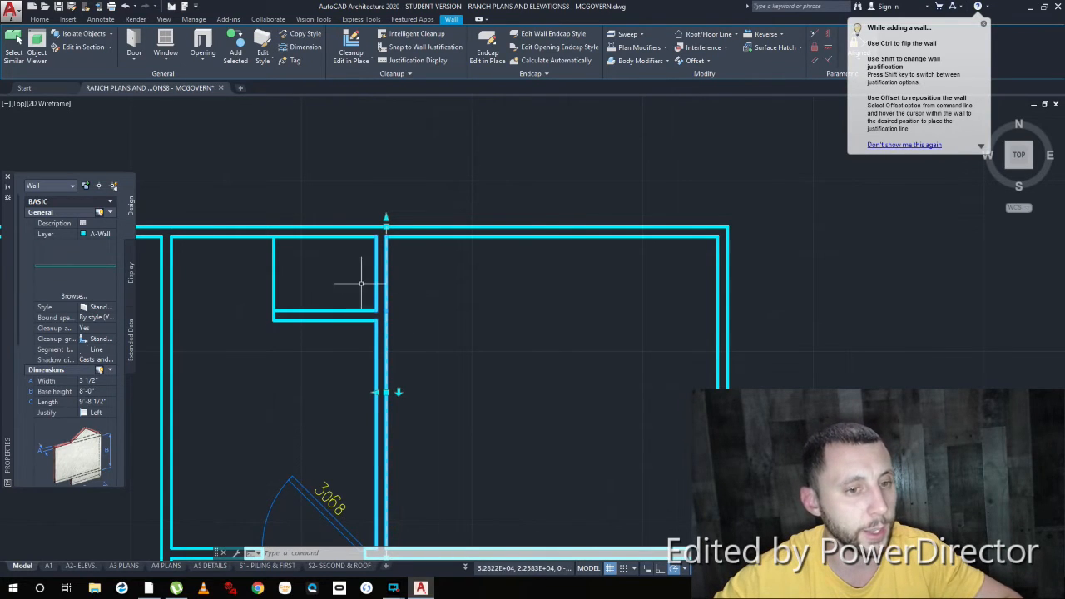
pyautogui.click(333, 261)
pyautogui.click(246, 279)
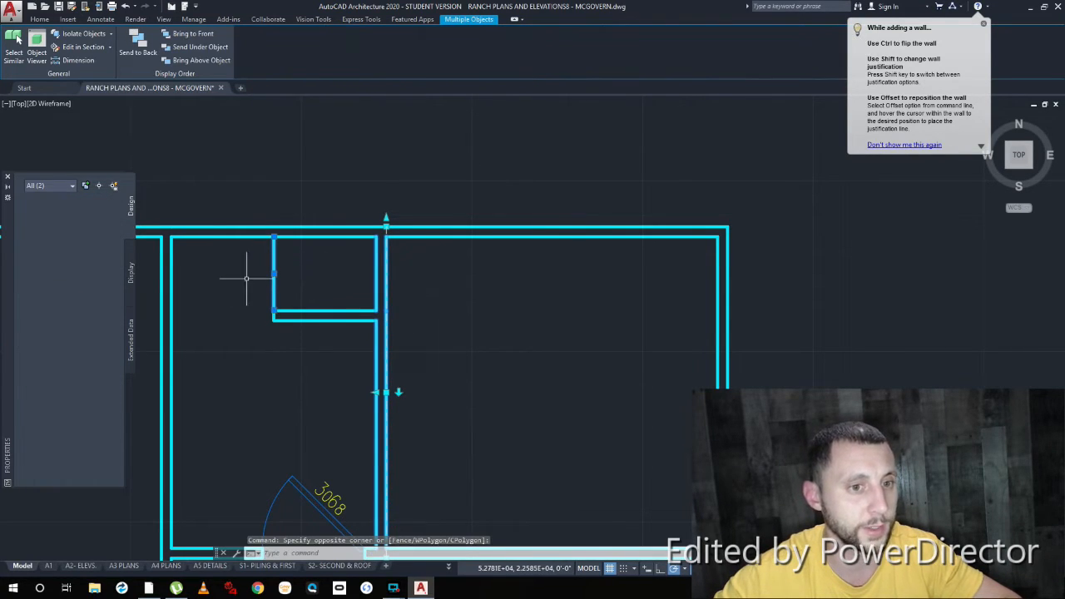
pyautogui.press('Delete')
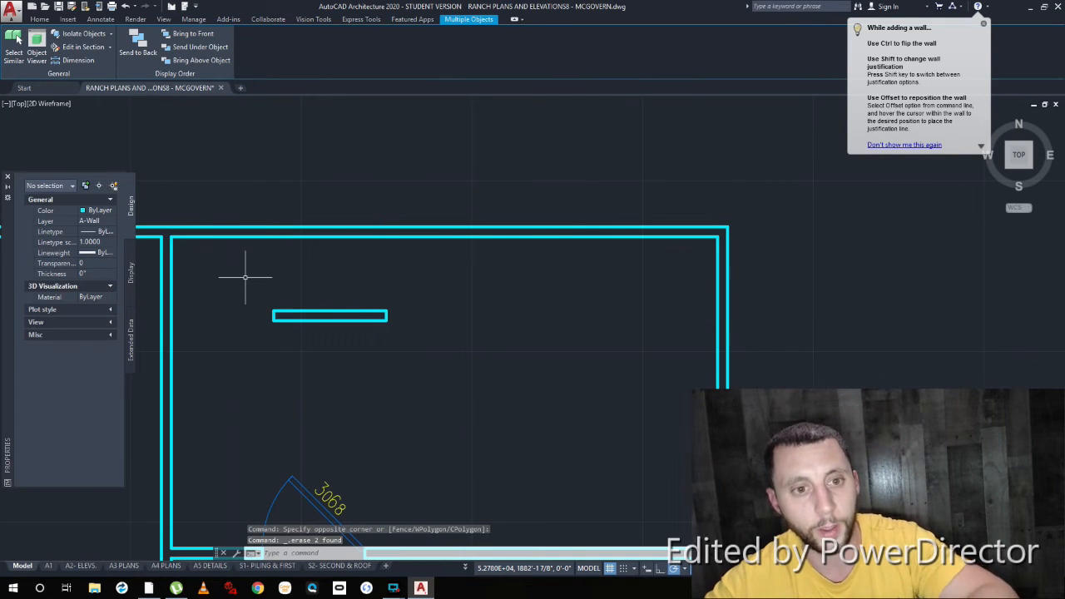
pyautogui.hotkey('ctrl', 'z')
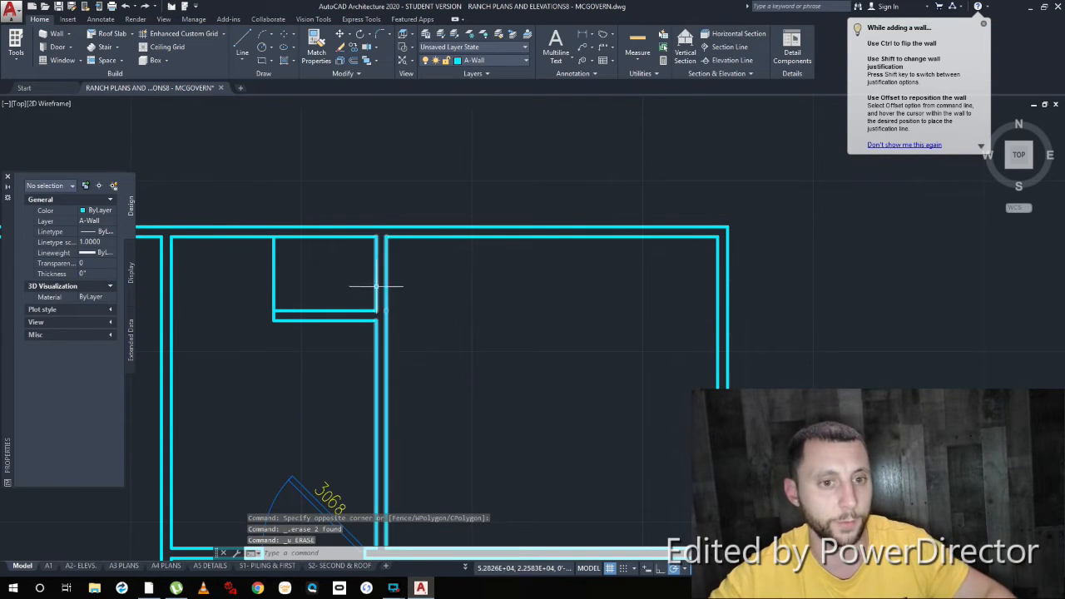
# Step: Erase the guide line and stretch the closet front wall's left end to the mud room's left wall
pyautogui.click(334, 270)
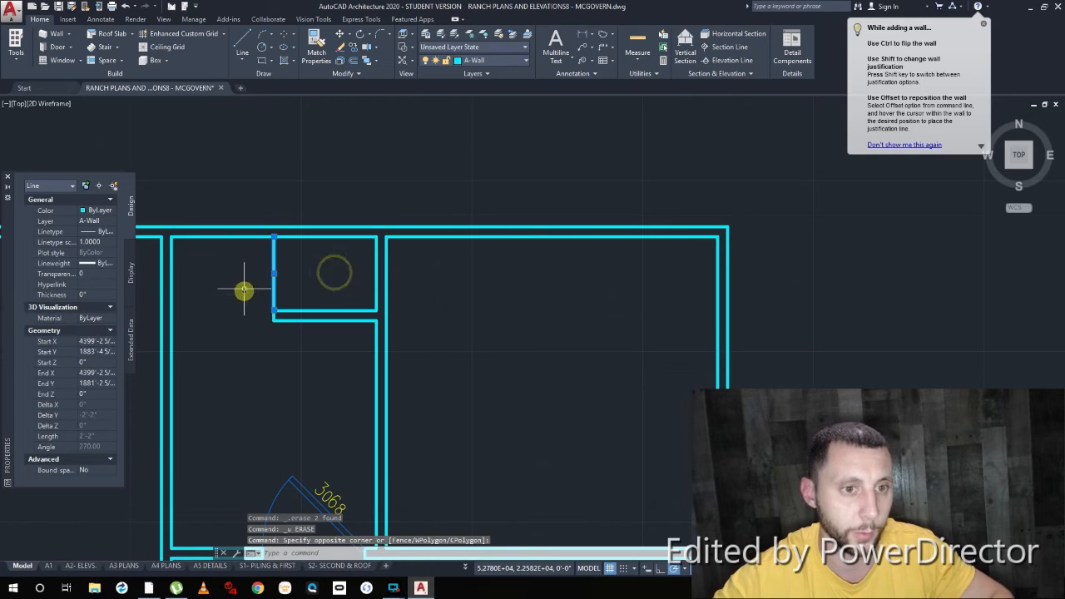
pyautogui.press('Delete')
pyautogui.click(274, 313)
pyautogui.click(269, 314)
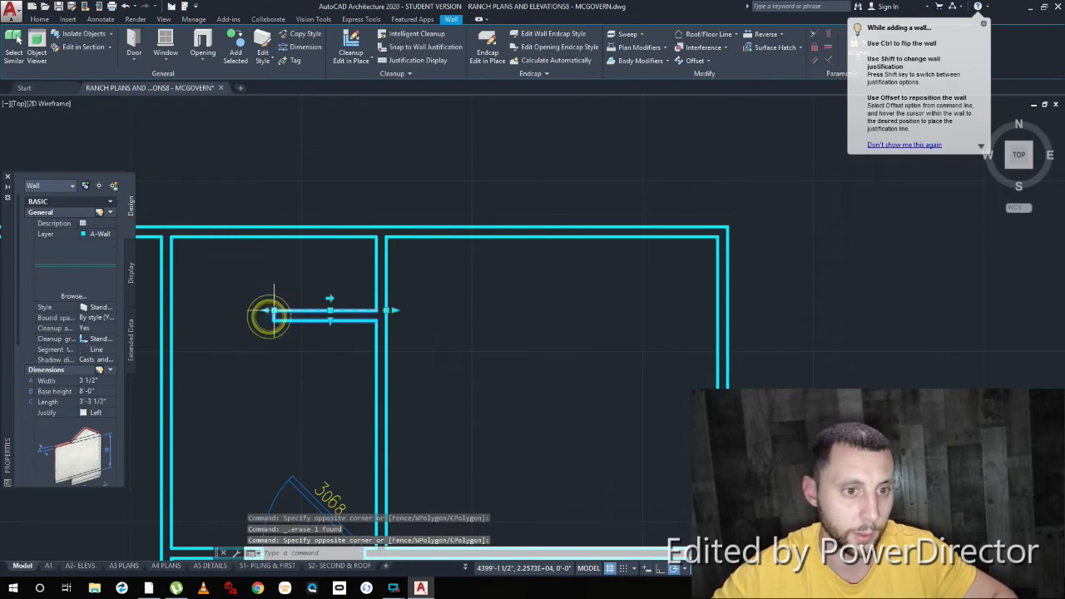
pyautogui.click(273, 313)
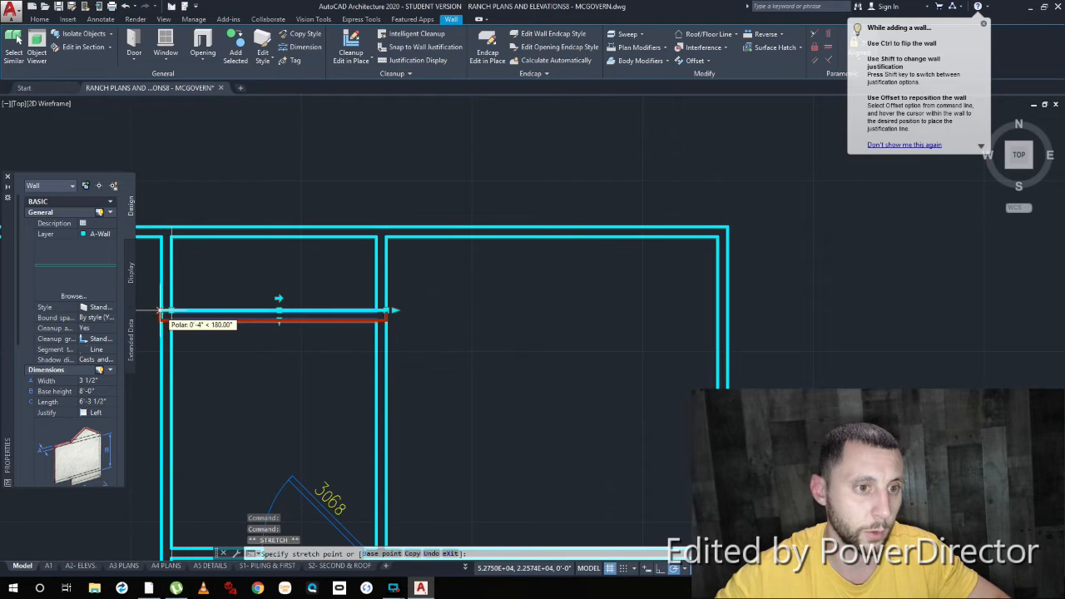
pyautogui.press('Escape')
# Step: Try to trim the closet front wall's end that protrudes through the mud room's left wall
pyautogui.scroll(5, 158, 309)
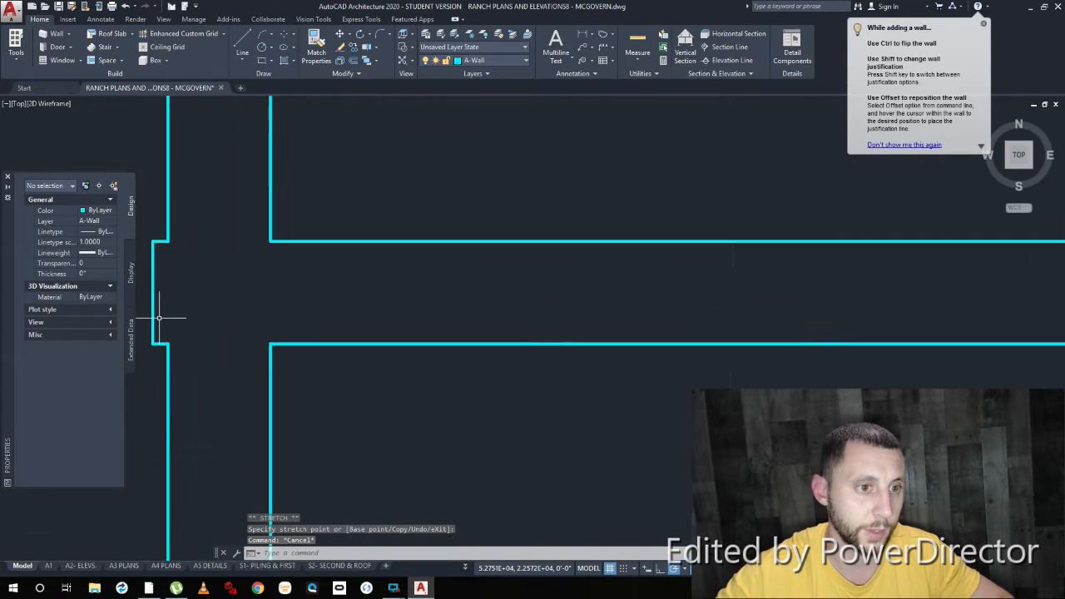
pyautogui.write('tr')
pyautogui.press('Return')
pyautogui.press('Return')
pyautogui.click(302, 295)
pyautogui.scroll(-5, 501, 315)
pyautogui.moveTo(540, 342); pyautogui.dragTo(424, 339, button='middle')
pyautogui.press('Escape')
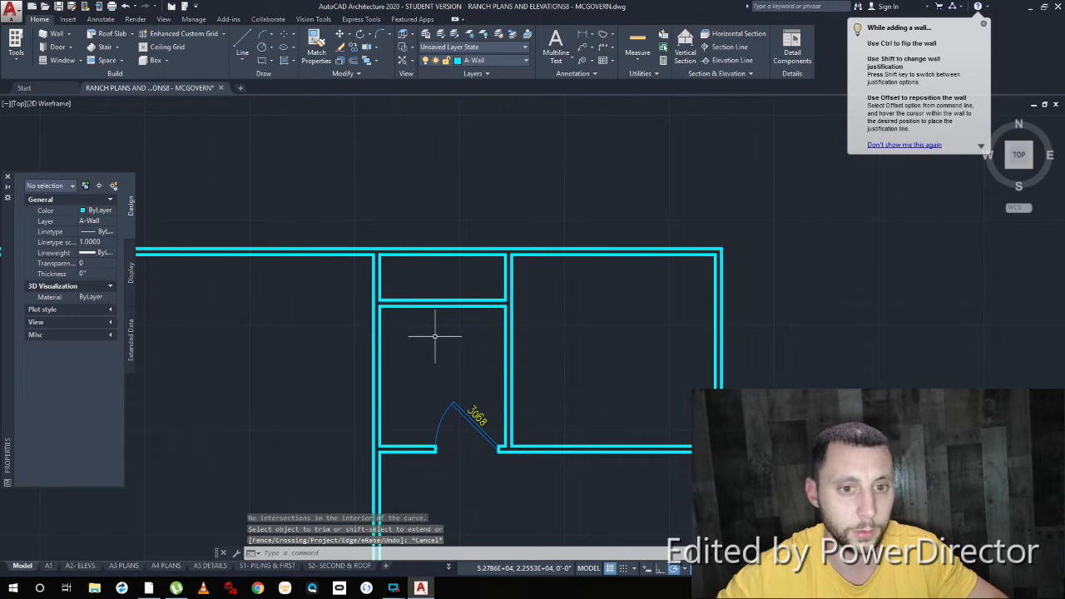
pyautogui.write('tr')
pyautogui.press('Return')
pyautogui.press('Return')
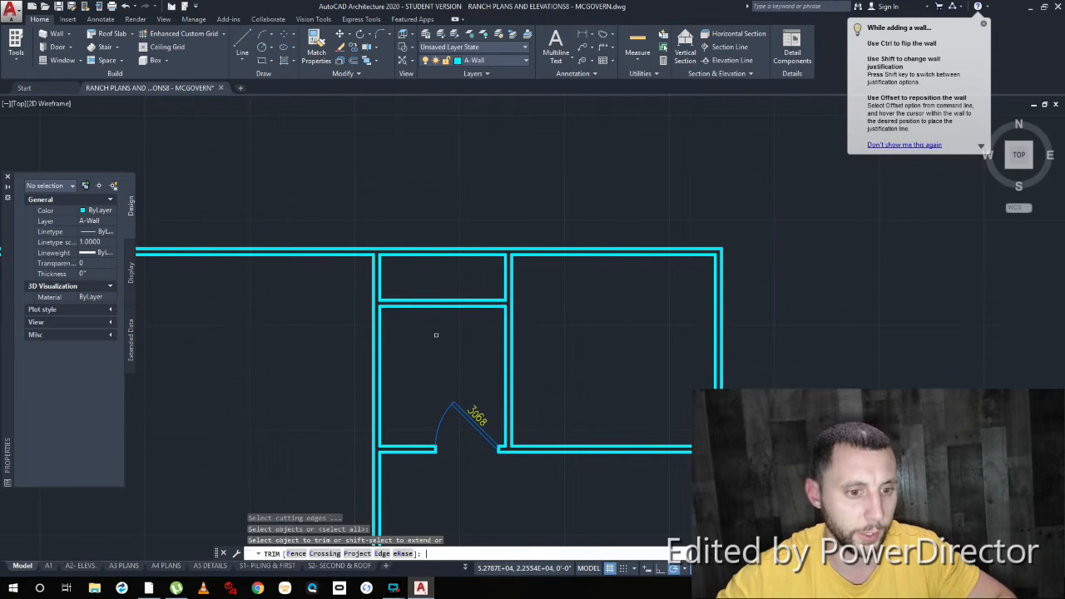
pyautogui.press('Escape')
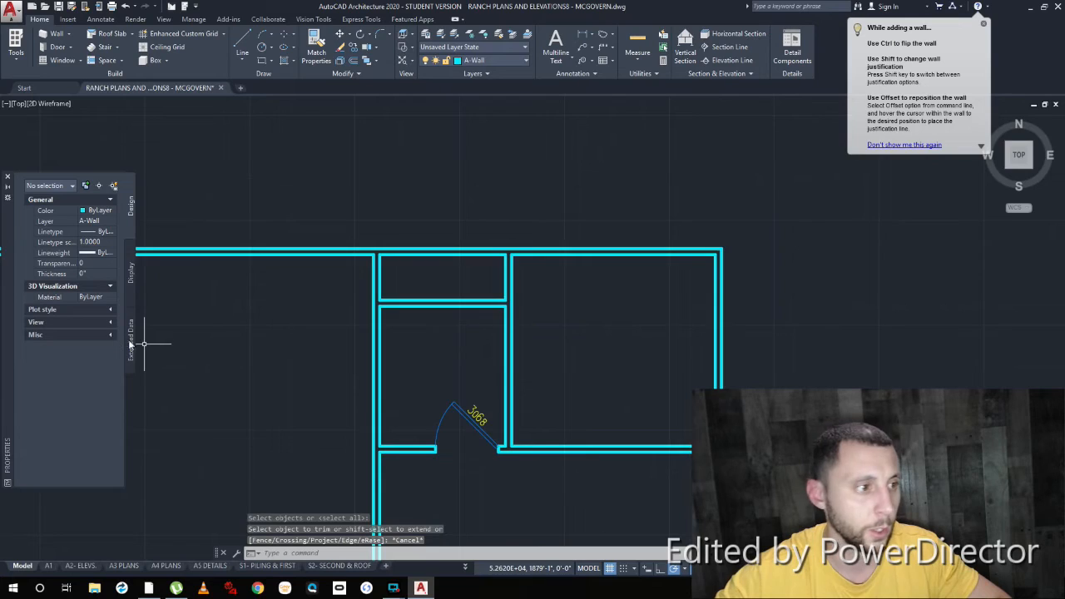
# Step: Start a new Dbl_Sliding door with a width of 4'-0", following the coat closet door label in the original floor plan
pyautogui.scroll(-5, 143, 343)
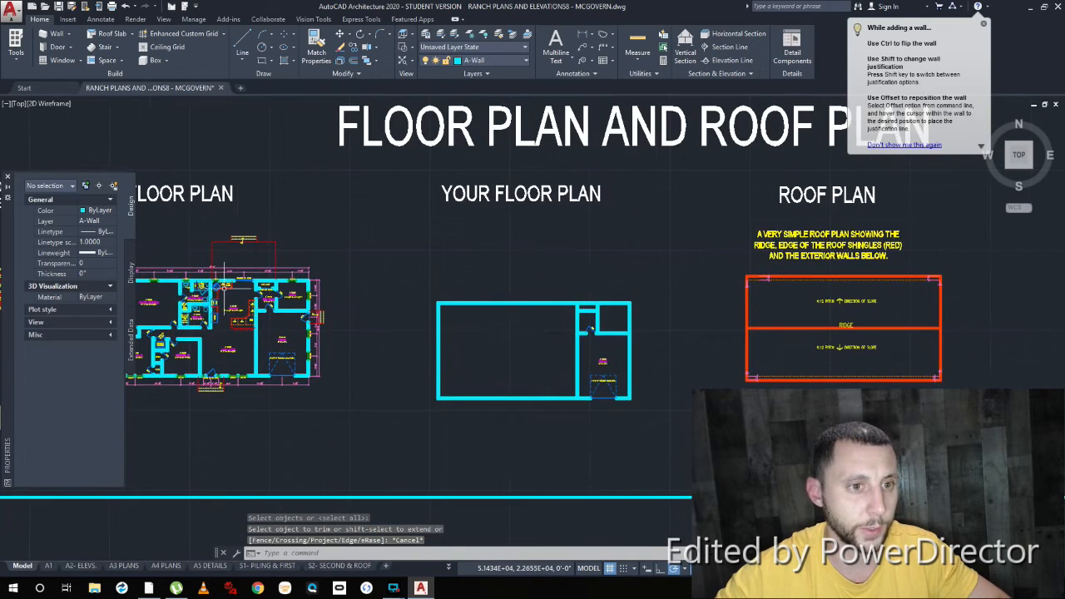
pyautogui.scroll(5, 244, 271)
pyautogui.scroll(1, 235, 273)
pyautogui.moveTo(235, 274)
pyautogui.mouseDown(button='middle')
pyautogui.moveTo(322, 301)
pyautogui.moveTo(347, 342)
pyautogui.mouseUp(button='middle')
pyautogui.scroll(-1, 322, 302)
pyautogui.scroll(1, 313, 316)
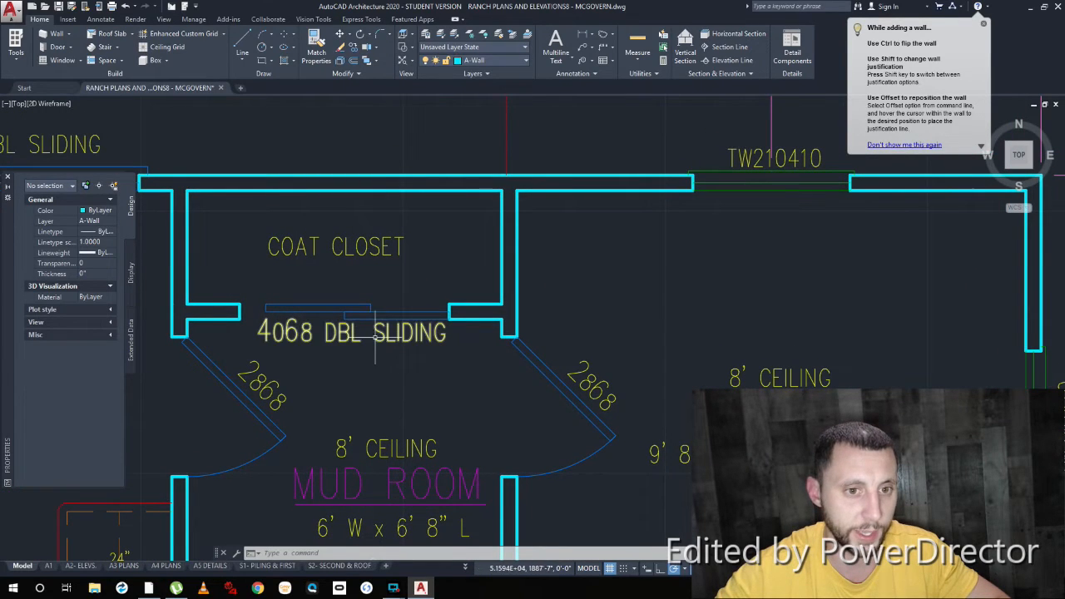
pyautogui.click(56, 47)
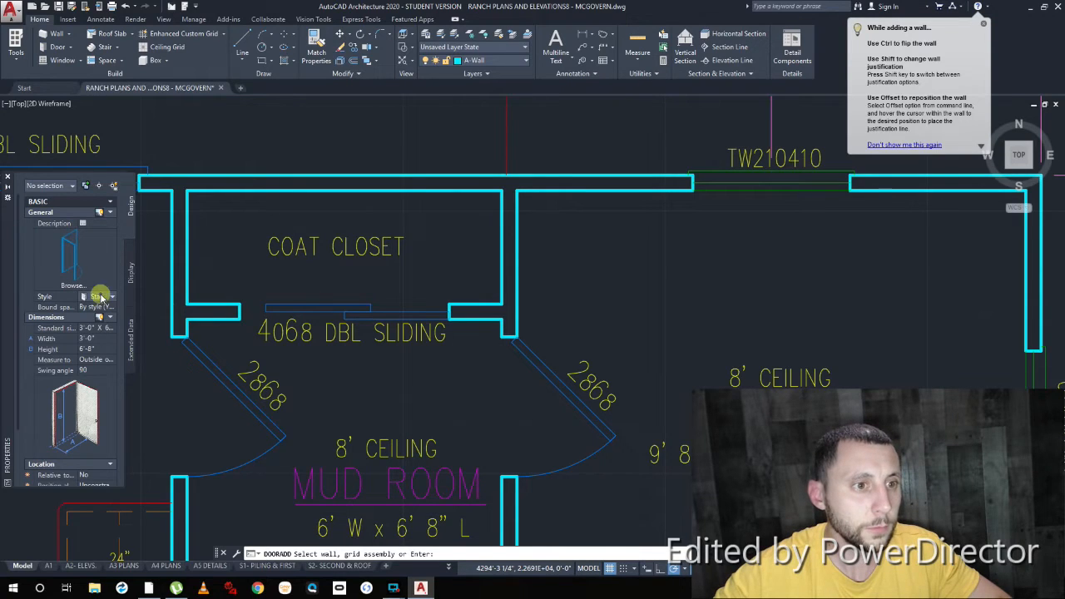
pyautogui.click(106, 297)
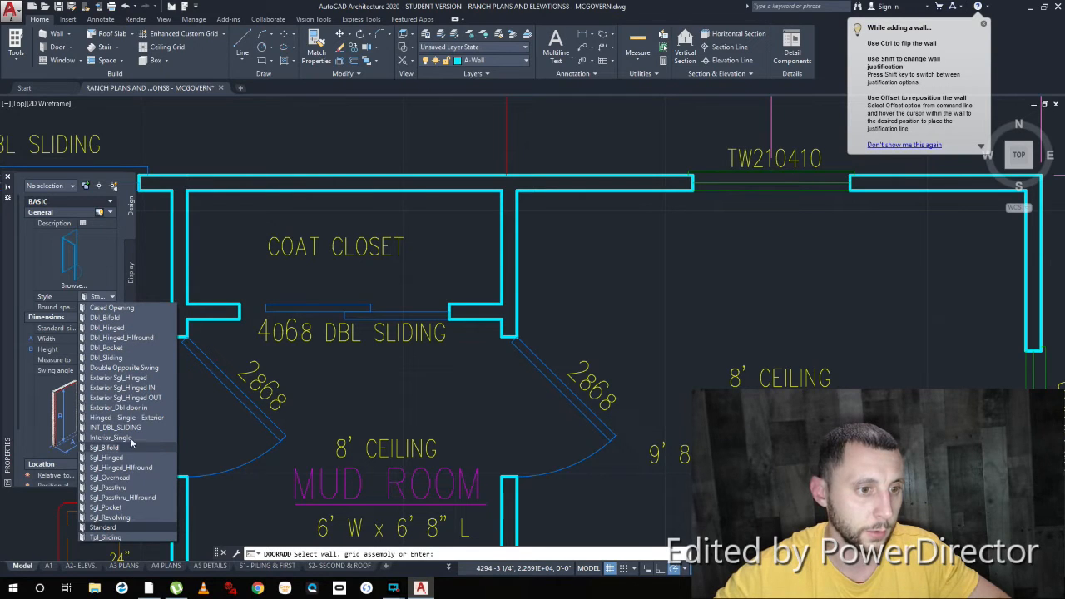
pyautogui.click(123, 359)
pyautogui.click(85, 337)
pyautogui.write('4')
pyautogui.press('Tab')
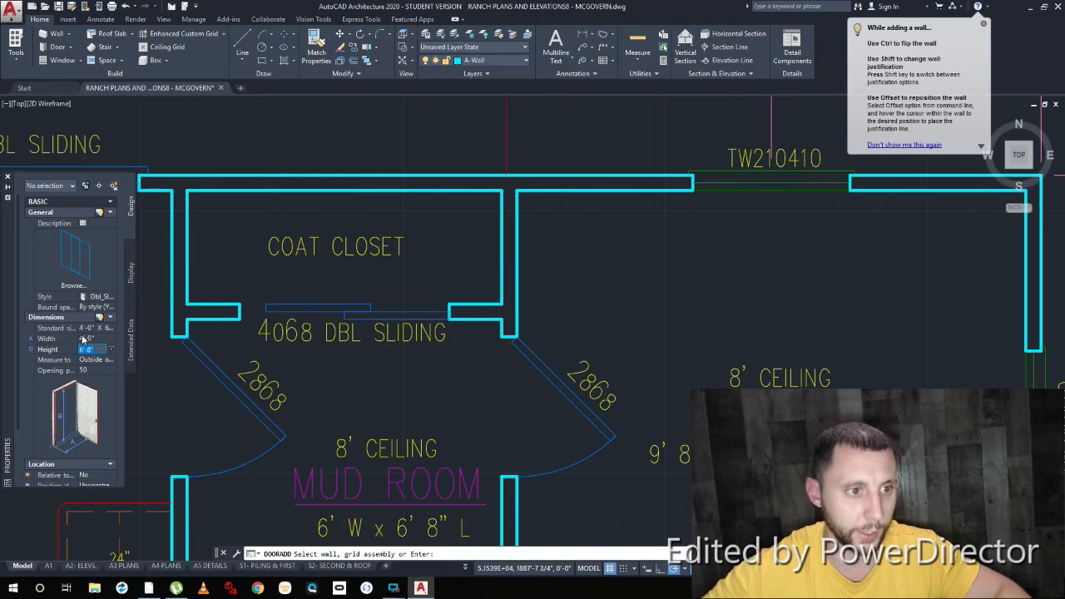
# Step: Place the sliding door in the new coat closet's front wall, with its left edge at the wall's midpoint
pyautogui.scroll(-4, 432, 354)
pyautogui.scroll(6, 629, 388)
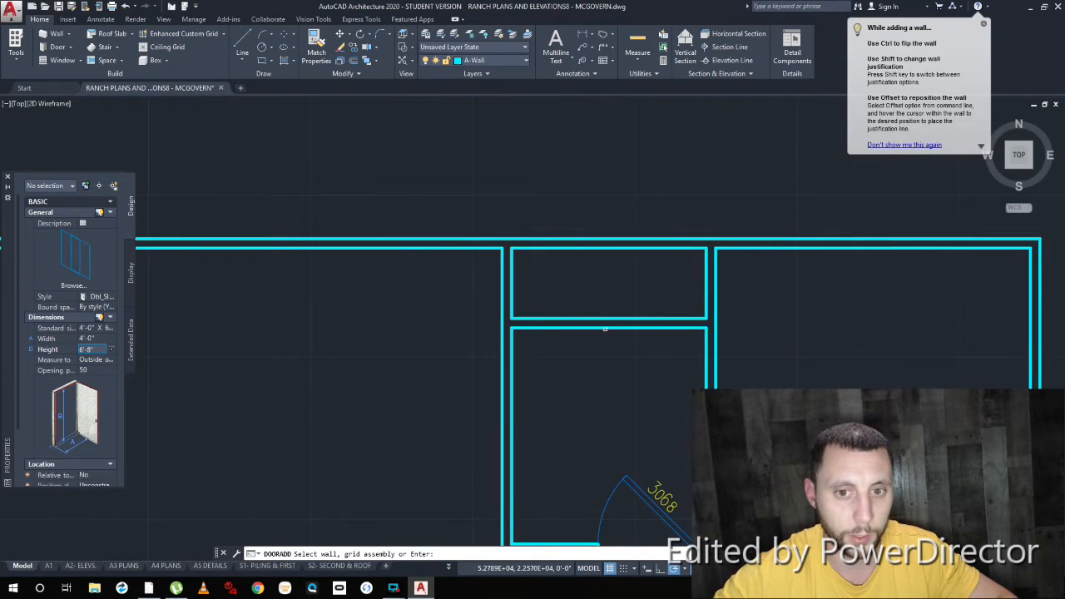
pyautogui.click(605, 329)
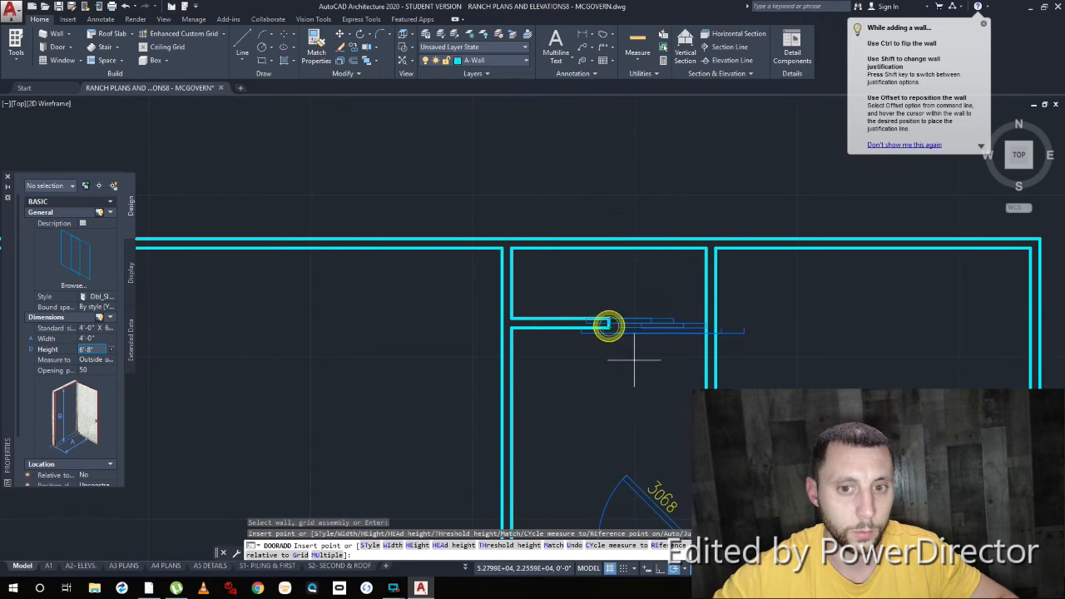
pyautogui.press('Escape')
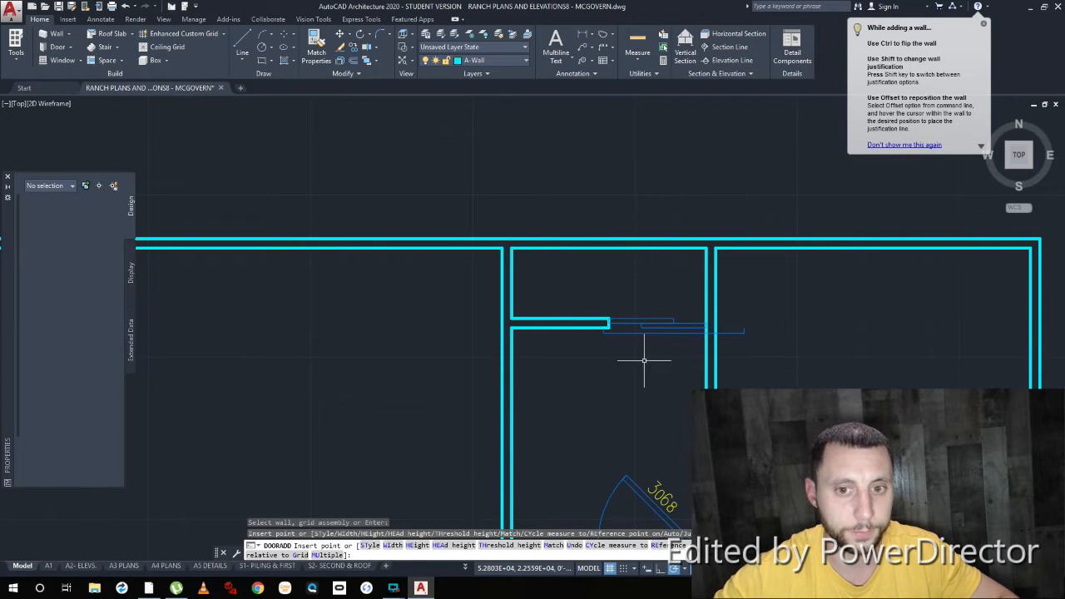
pyautogui.press('Escape')
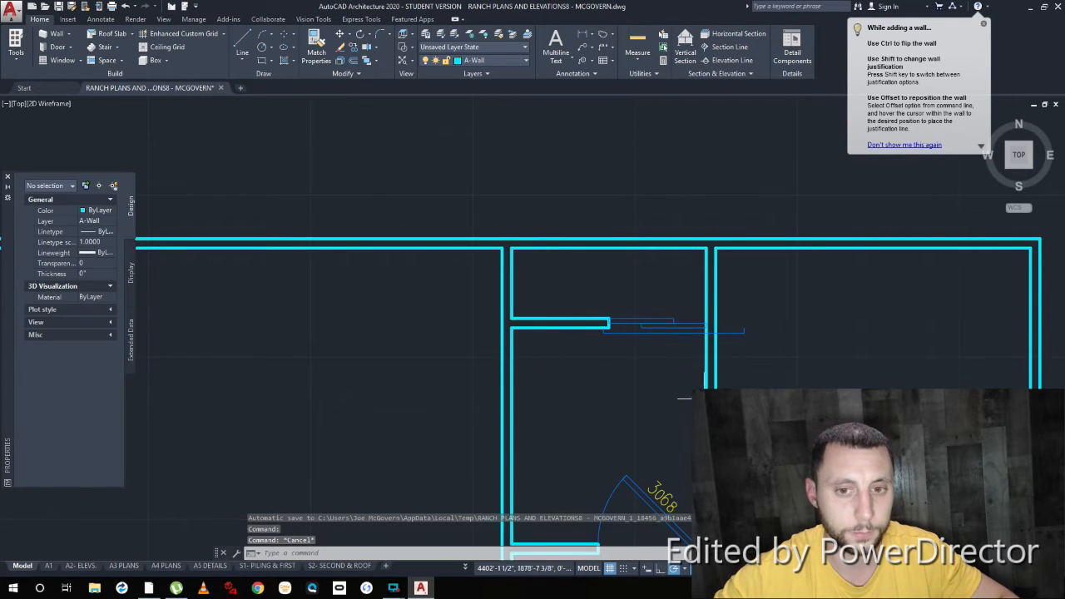
# Step: Change the style of the new closet's sliding door to INT_DBL_SLIDING
pyautogui.click(665, 331)
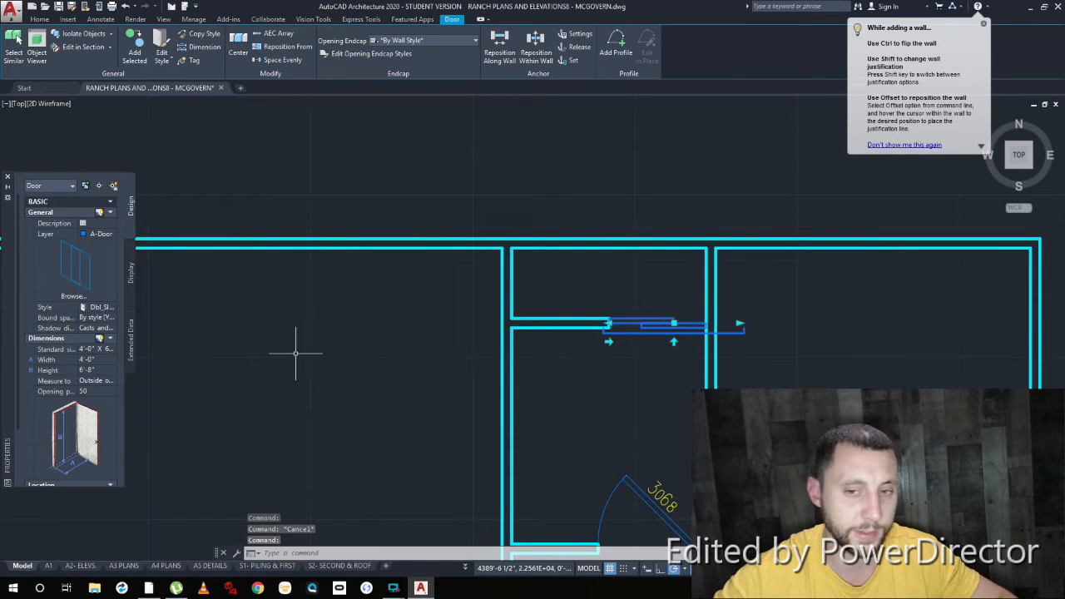
pyautogui.scroll(-3, 94, 375)
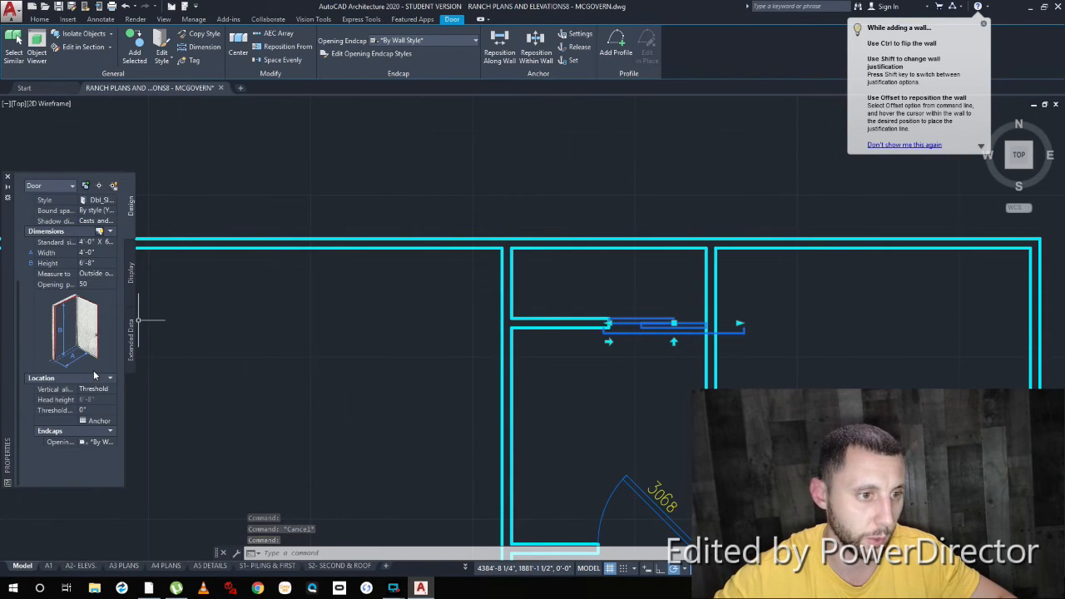
pyautogui.click(84, 390)
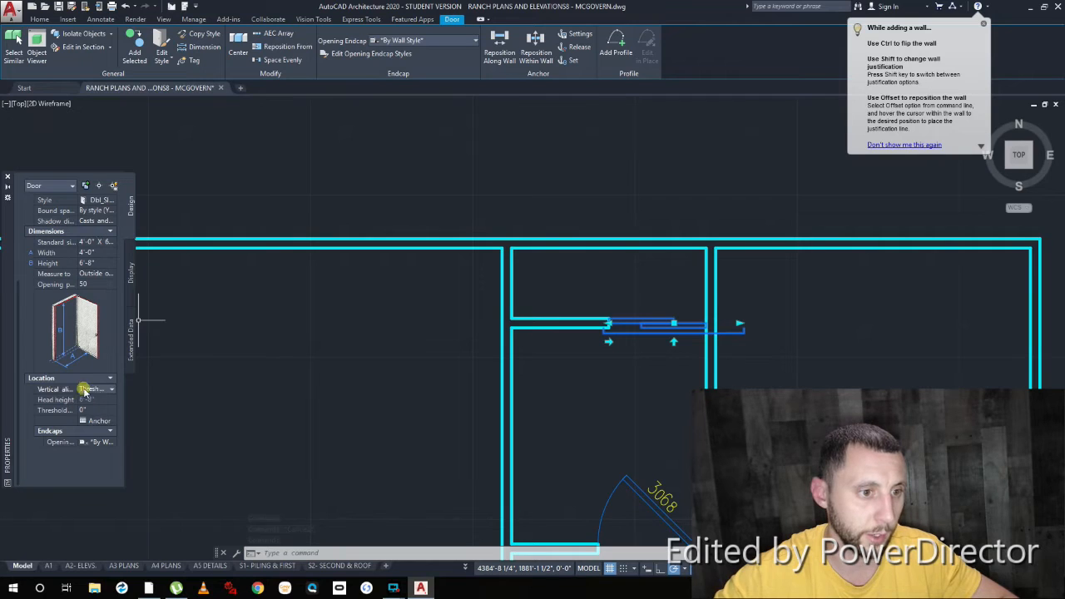
pyautogui.click(91, 390)
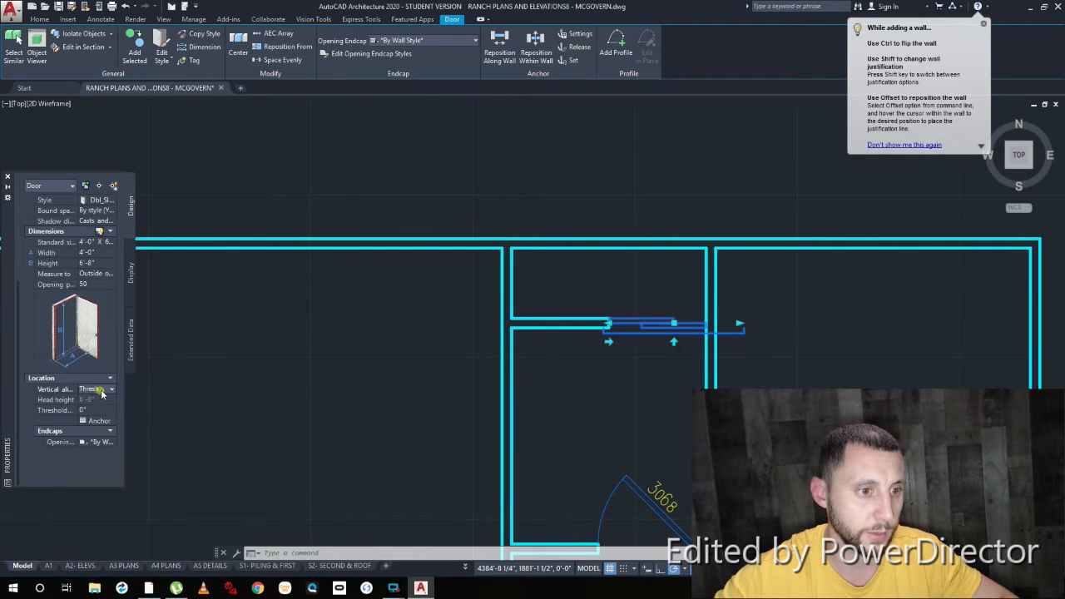
pyautogui.scroll(3, 99, 383)
pyautogui.click(100, 308)
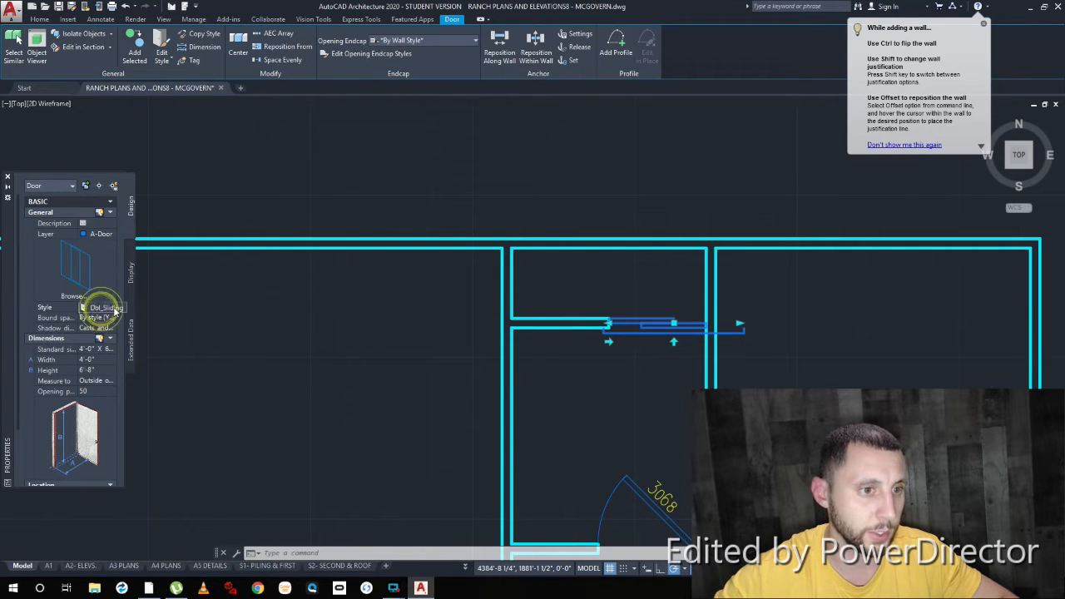
pyautogui.click(112, 307)
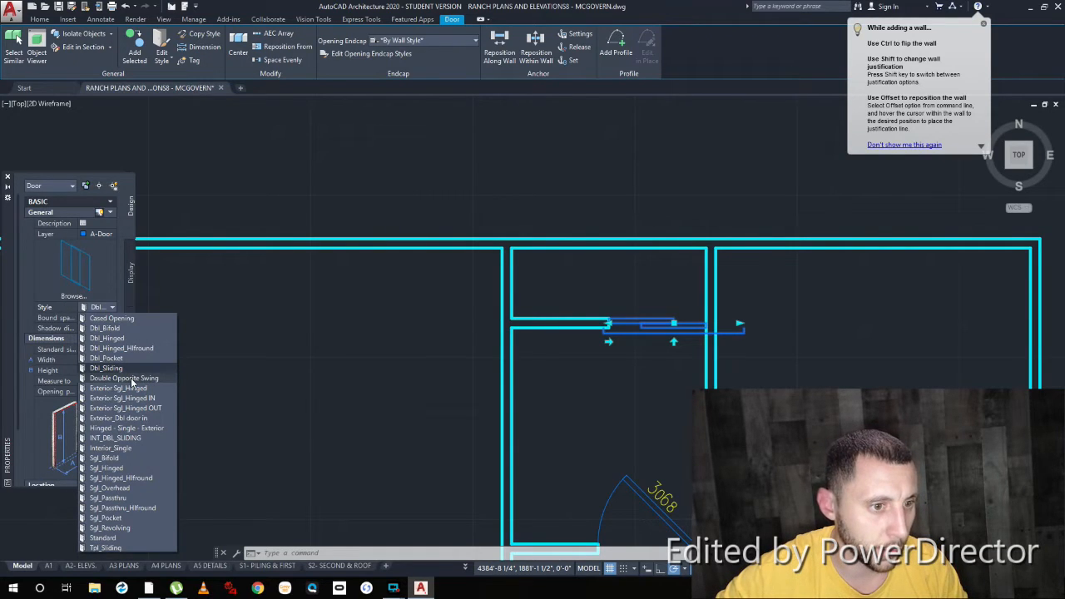
pyautogui.click(114, 439)
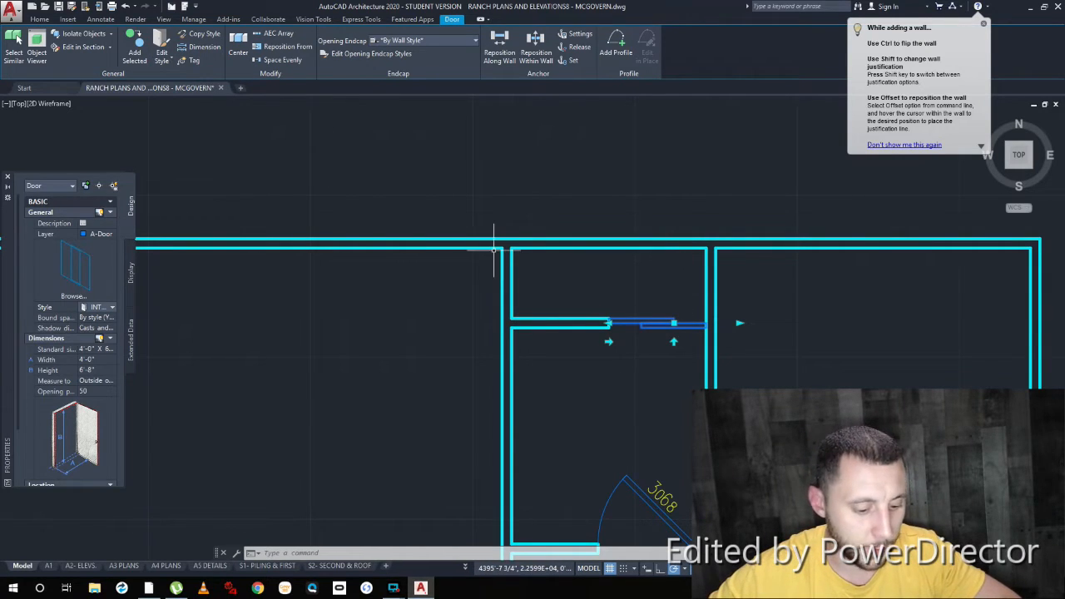
# Step: Draw a vertical guide line from the midpoint of the closet's upper wall face down past the closet's front wall
pyautogui.press('Escape')
pyautogui.write('l')
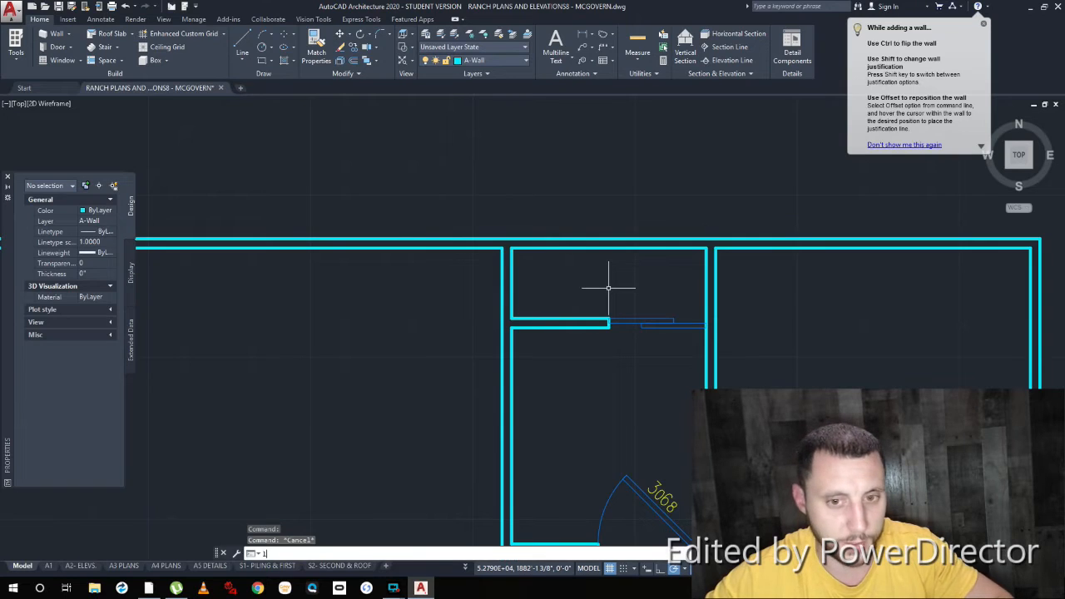
pyautogui.press('Return')
pyautogui.click(609, 247)
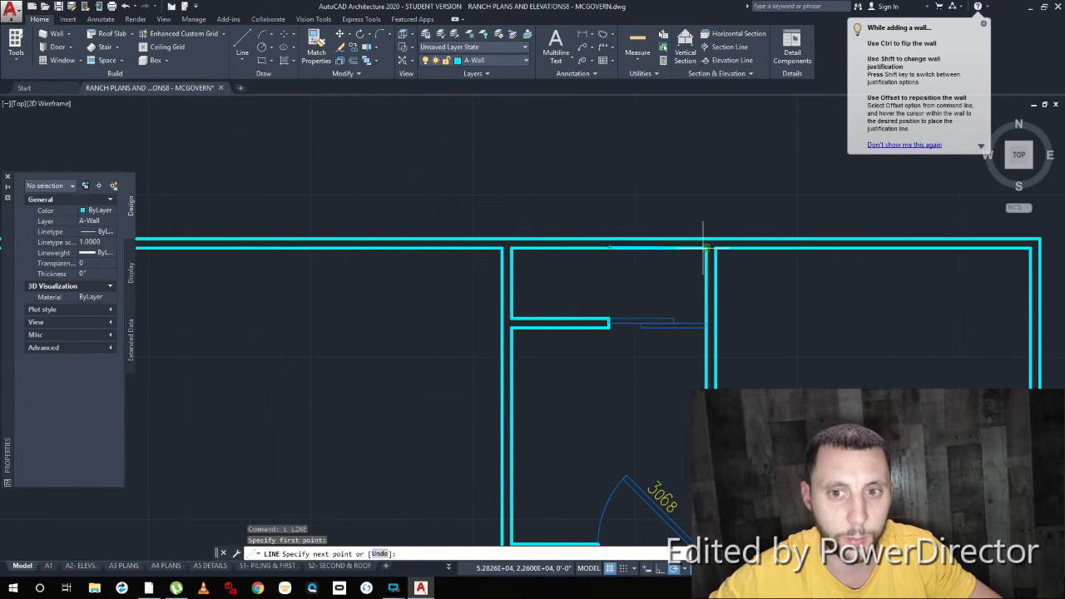
pyautogui.click(609, 409)
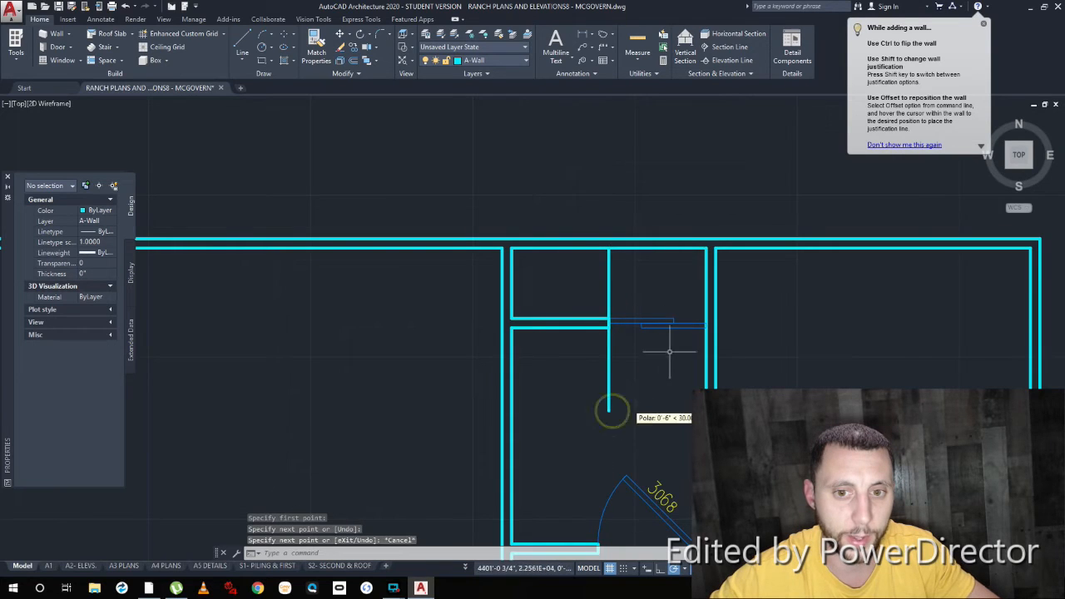
pyautogui.press('Escape')
pyautogui.scroll(4, 674, 335)
pyautogui.click(669, 314)
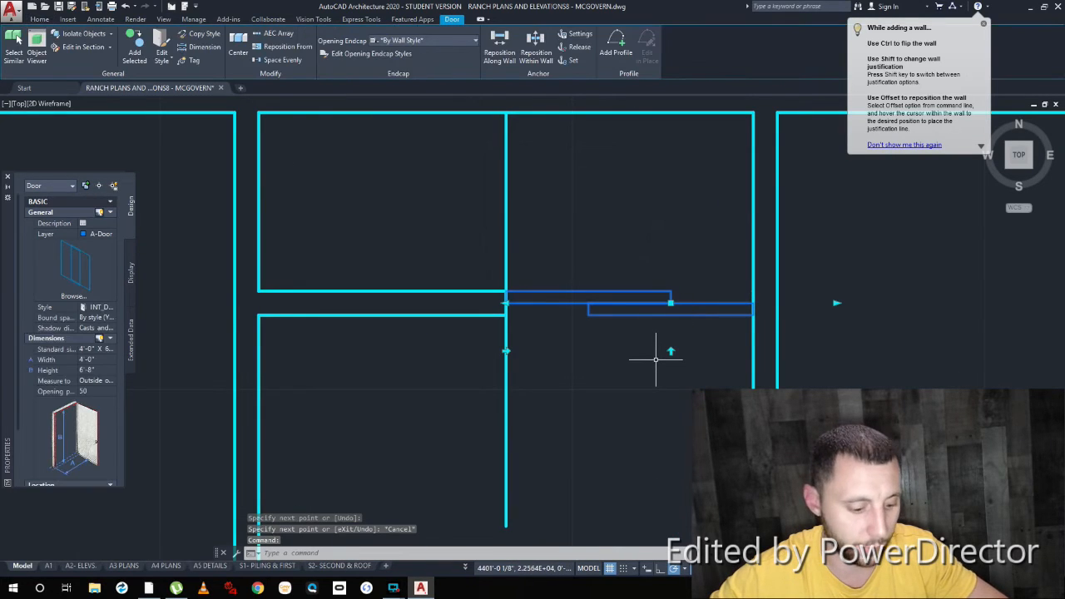
pyautogui.write('m')
pyautogui.press('Return')
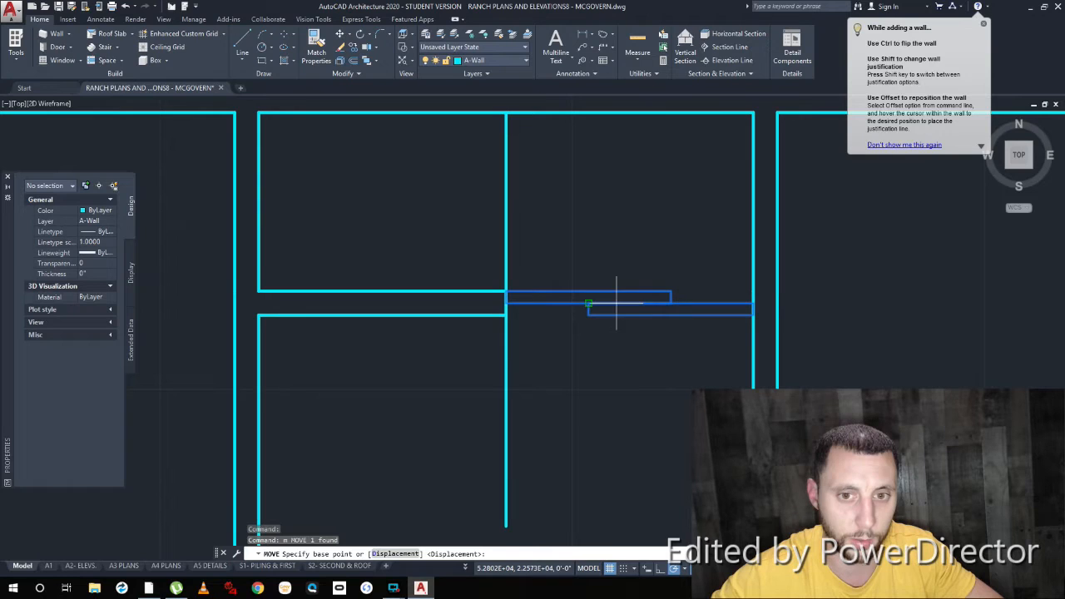
pyautogui.press('Escape')
# Step: Draw a horizontal guide line along the closet front wall's lower face, from the vertical guide to the closet's right wall
pyautogui.click(242, 46)
pyautogui.click(505, 317)
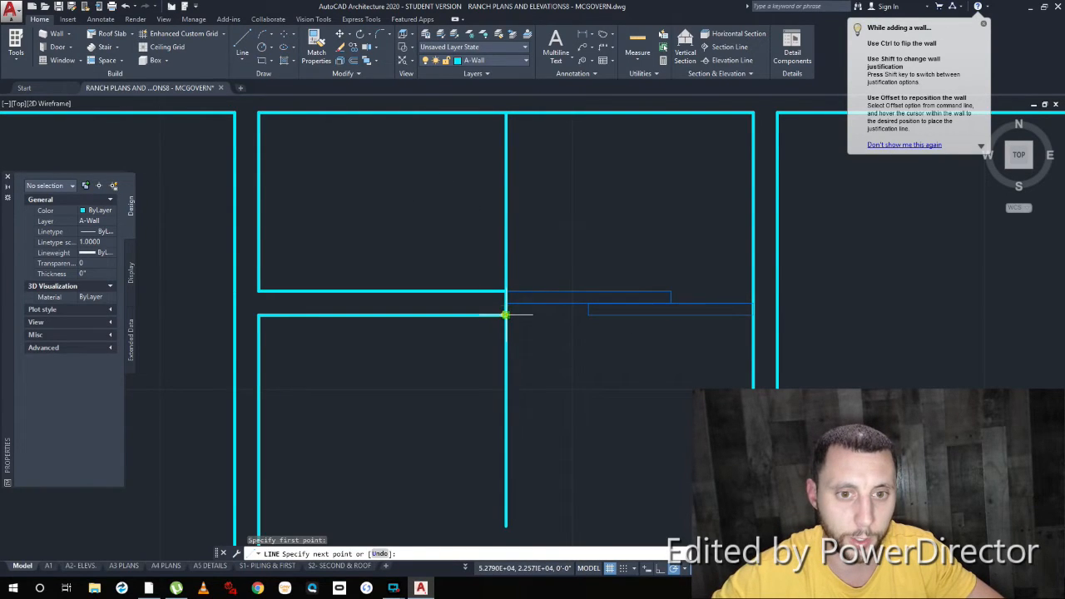
pyautogui.click(752, 315)
pyautogui.press('Escape')
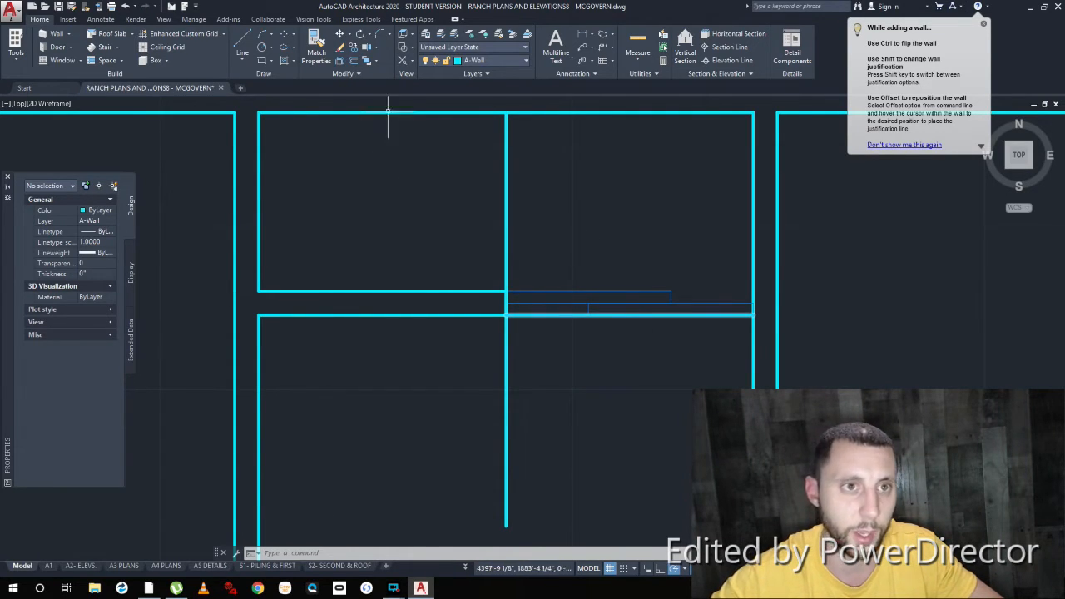
# Step: Move the new closet's sliding door from the horizontal guide's midpoint to the vertical guide, centring it in the front wall
pyautogui.click(339, 34)
pyautogui.click(580, 292)
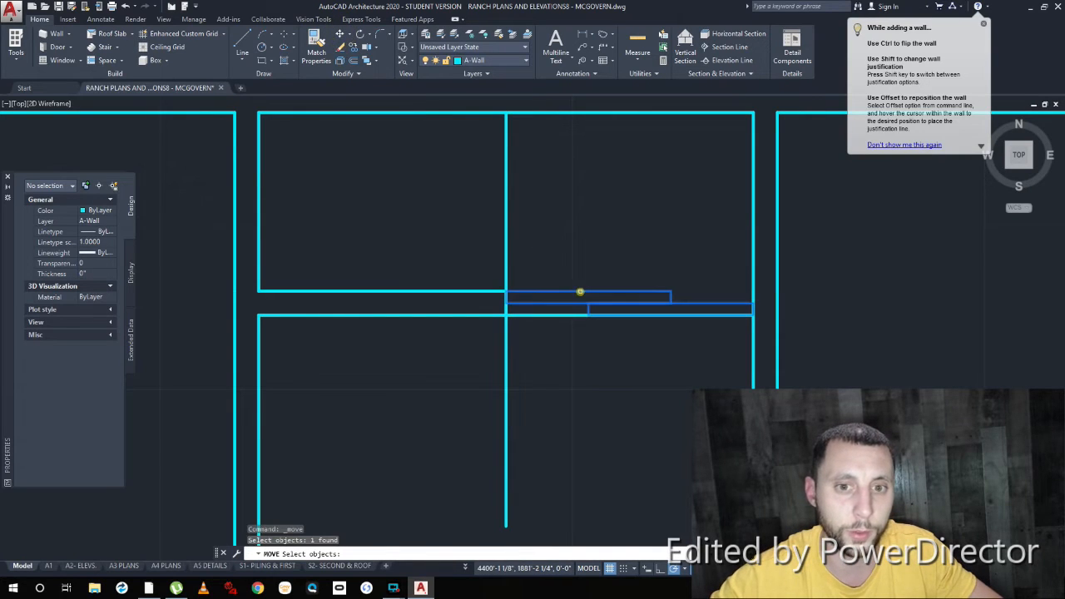
pyautogui.press('Return')
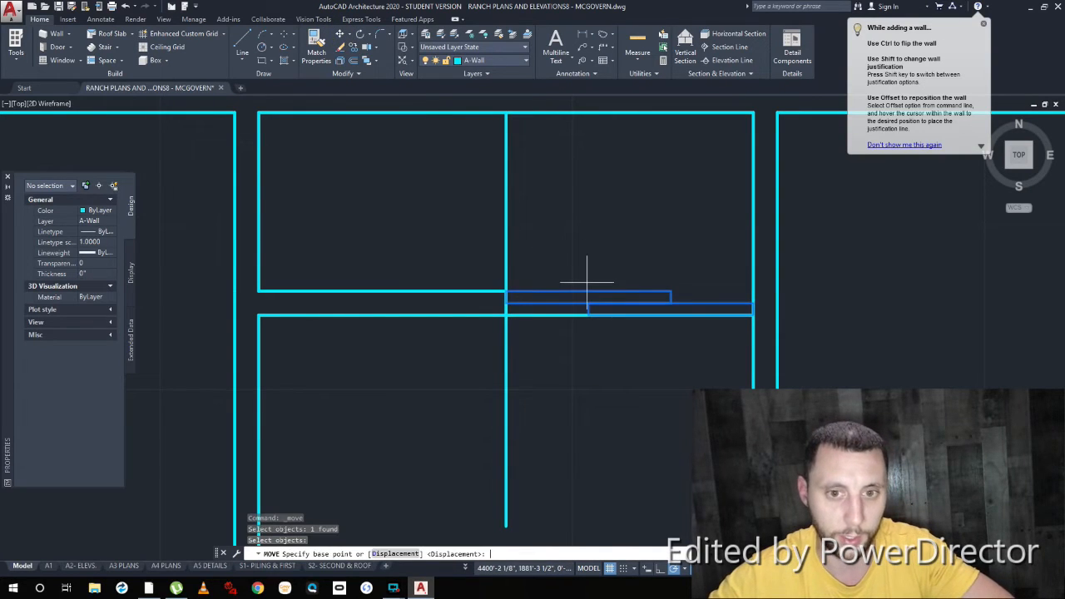
pyautogui.click(630, 314)
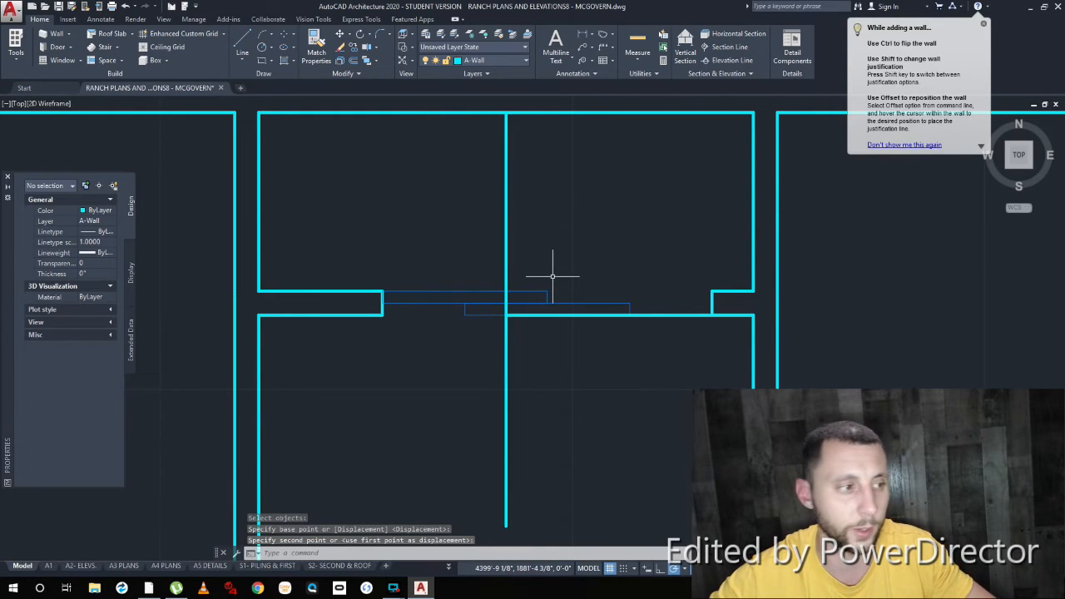
# Step: Delete the vertical and horizontal guide lines at the new closet
pyautogui.press('Escape')
pyautogui.click(549, 227)
pyautogui.click(672, 306)
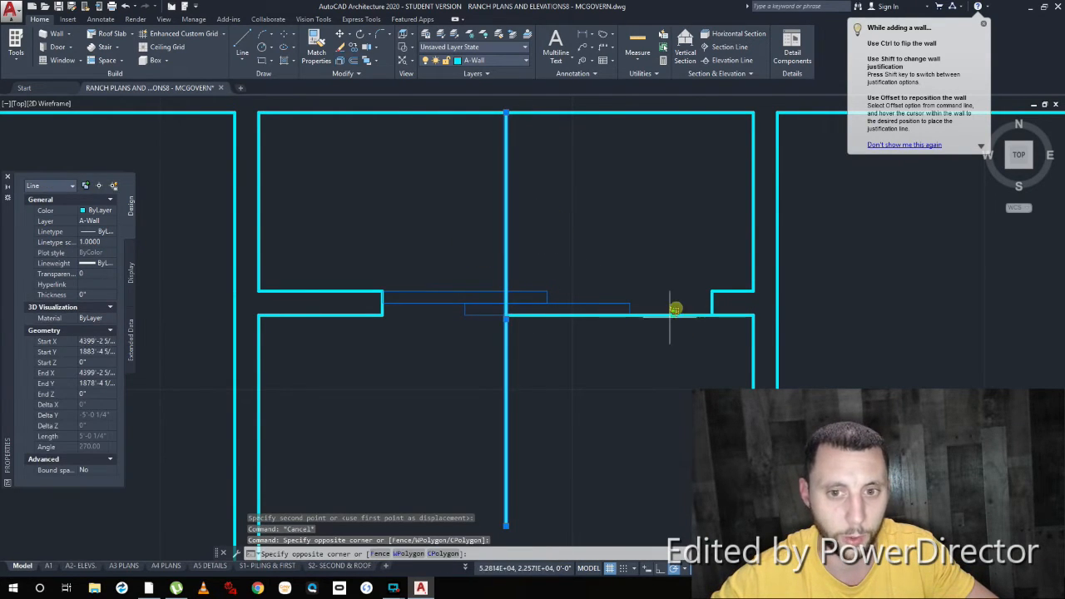
pyautogui.press('Delete')
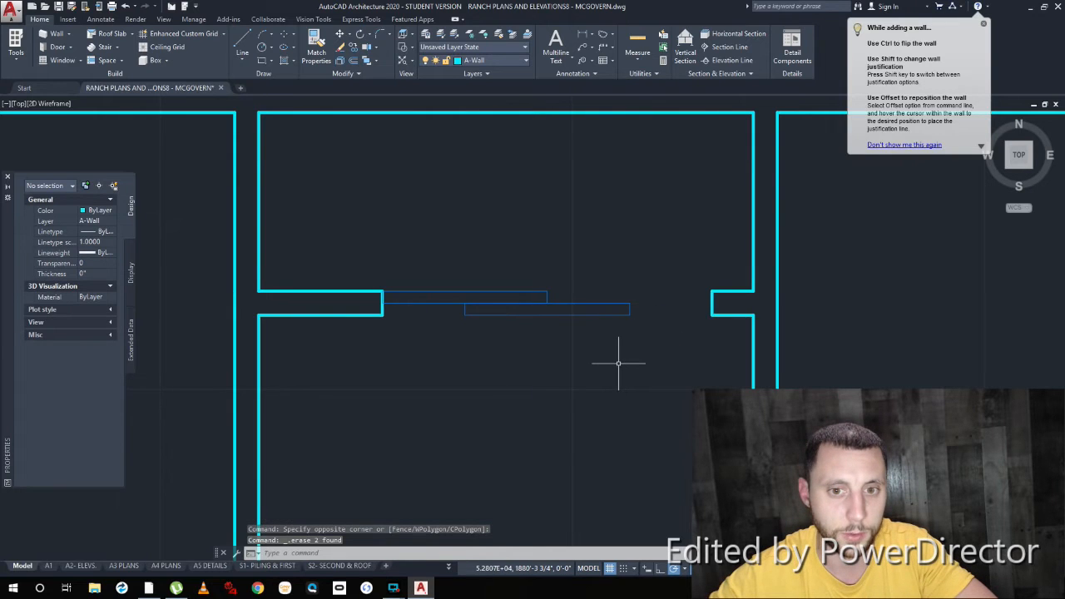
# Step: Examine the panel arrangement and properties of the sliding door in the original floor plan's coat closet
pyautogui.scroll(-3, 623, 362)
pyautogui.moveTo(623, 361); pyautogui.dragTo(849, 368, button='middle')
pyautogui.moveTo(396, 377); pyautogui.dragTo(575, 362, button='middle')
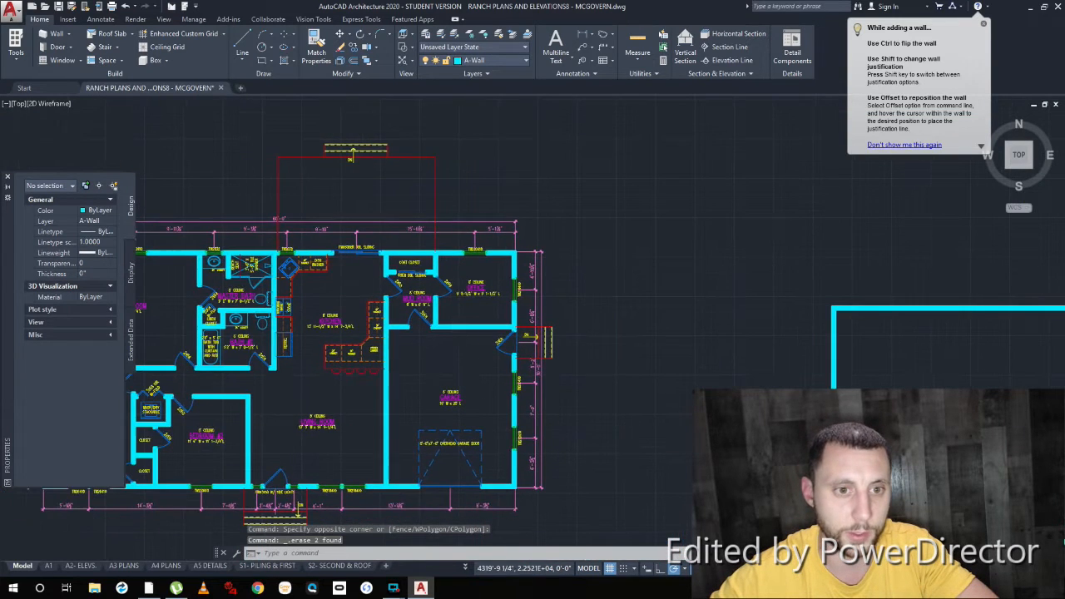
pyautogui.moveTo(356, 268); pyautogui.dragTo(603, 266, button='middle')
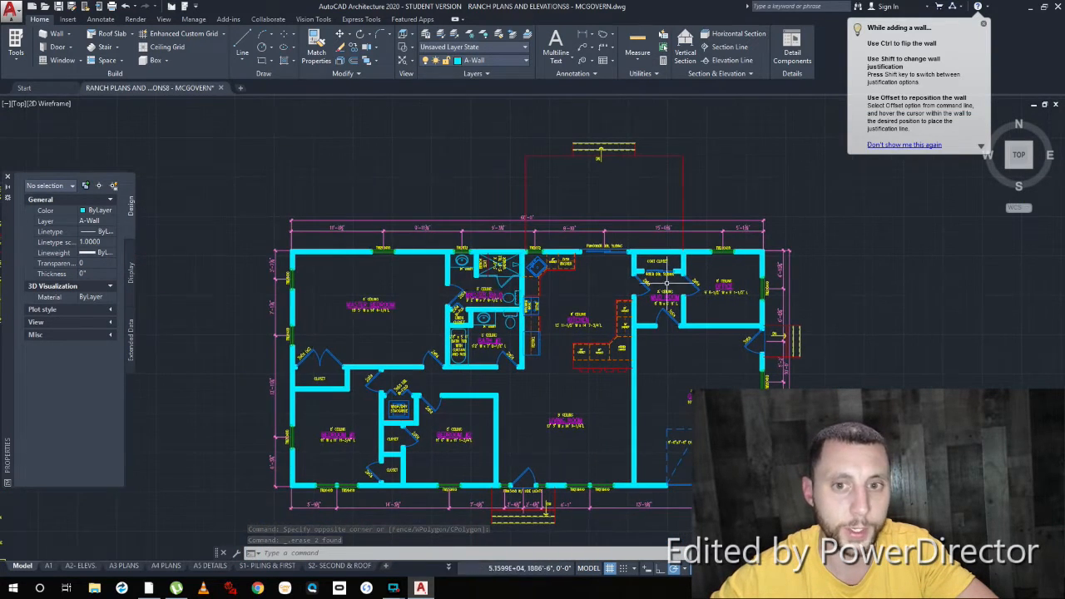
pyautogui.scroll(8, 665, 284)
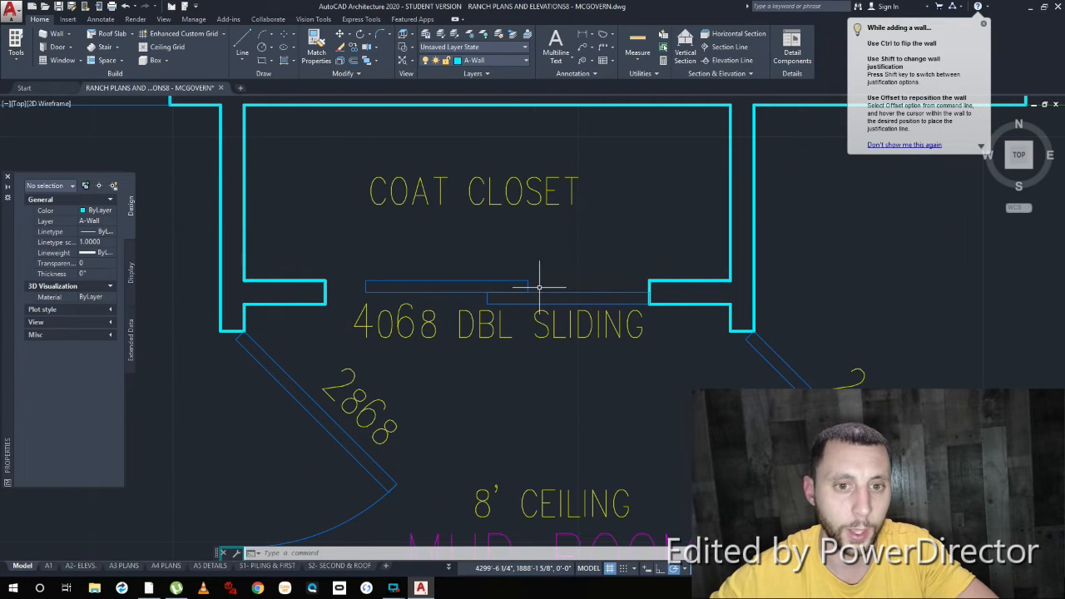
pyautogui.click(539, 287)
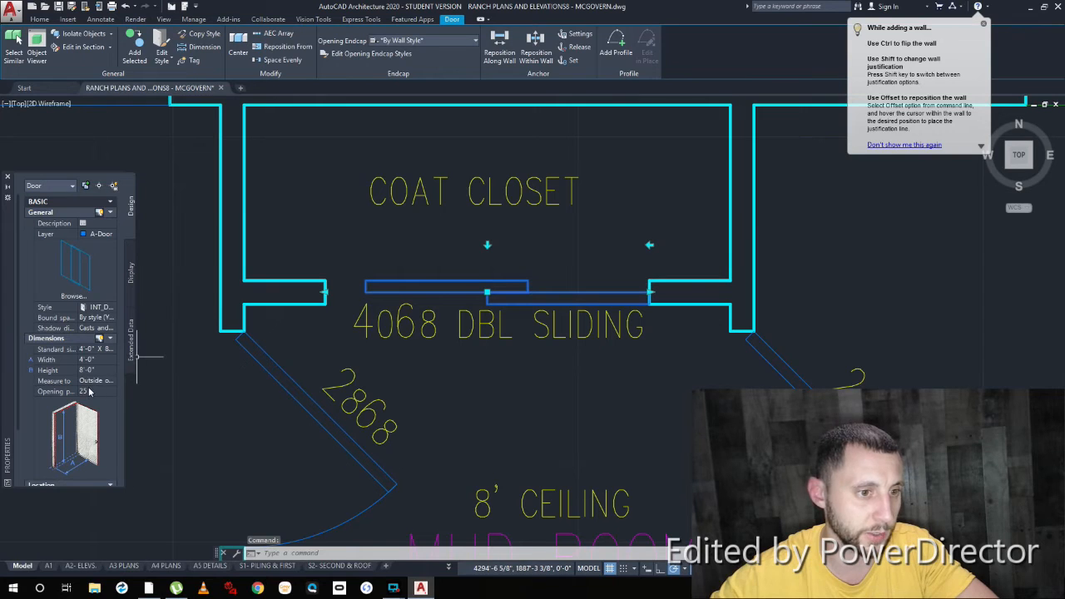
pyautogui.press('Delete')
pyautogui.press('Escape')
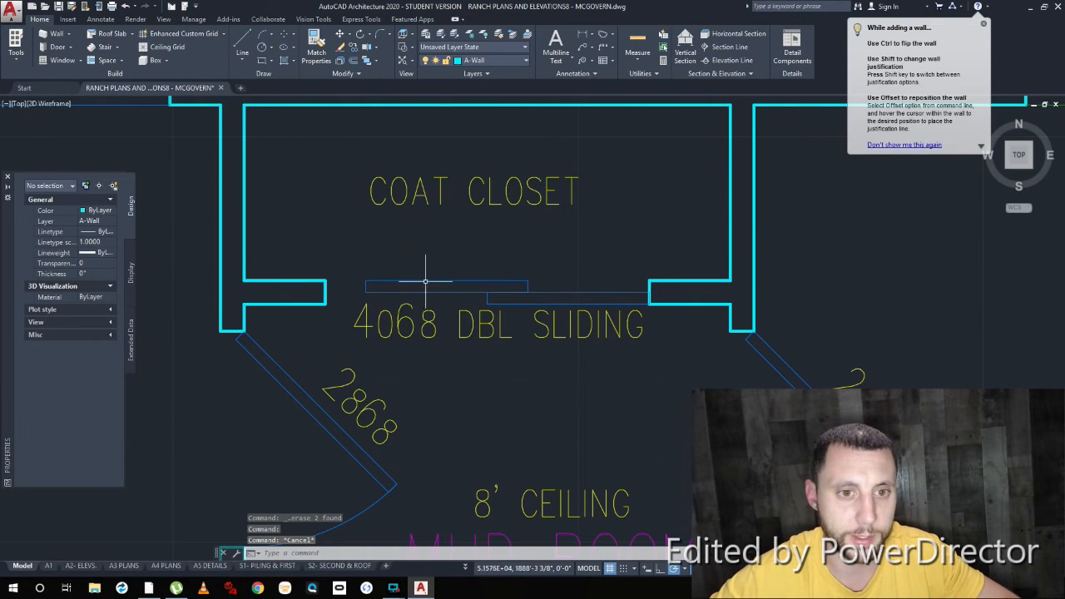
pyautogui.click(512, 287)
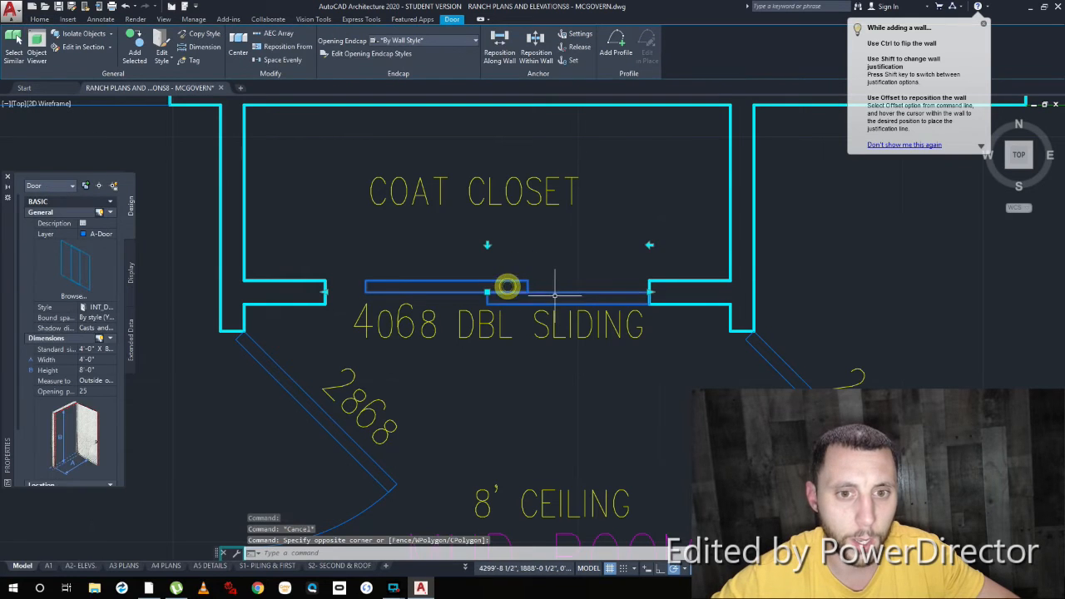
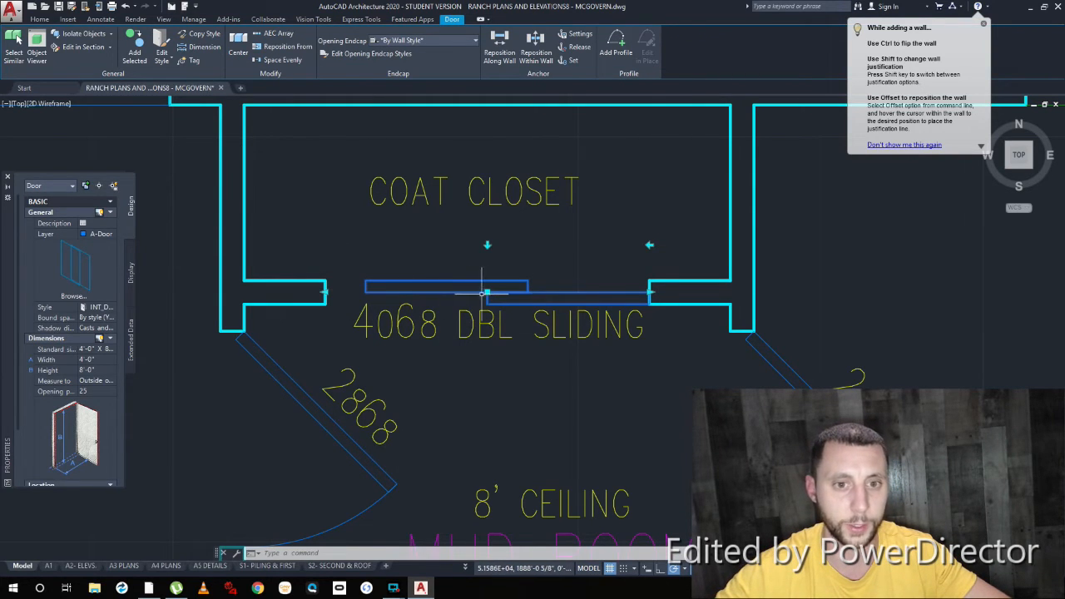
# Step: Flip the new closet's sliding door both along and across the wall to match the original panel arrangement
pyautogui.scroll(-8, 483, 291)
pyautogui.moveTo(655, 352); pyautogui.dragTo(441, 316, button='middle')
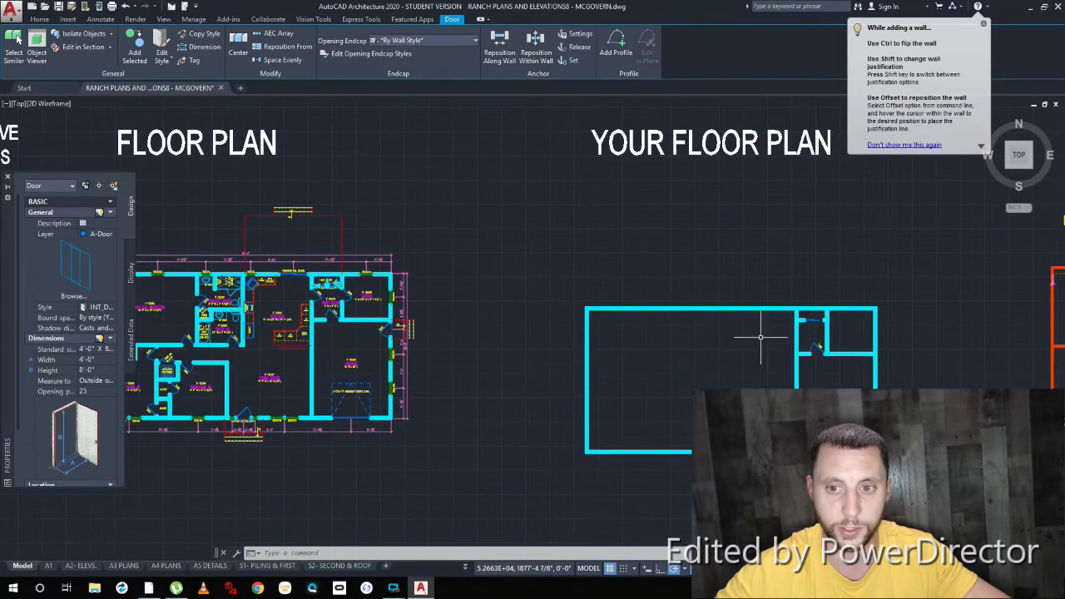
pyautogui.moveTo(854, 327); pyautogui.dragTo(683, 321, button='middle')
pyautogui.scroll(10, 646, 311)
pyautogui.press('Escape')
pyautogui.click(635, 344)
pyautogui.click(596, 399)
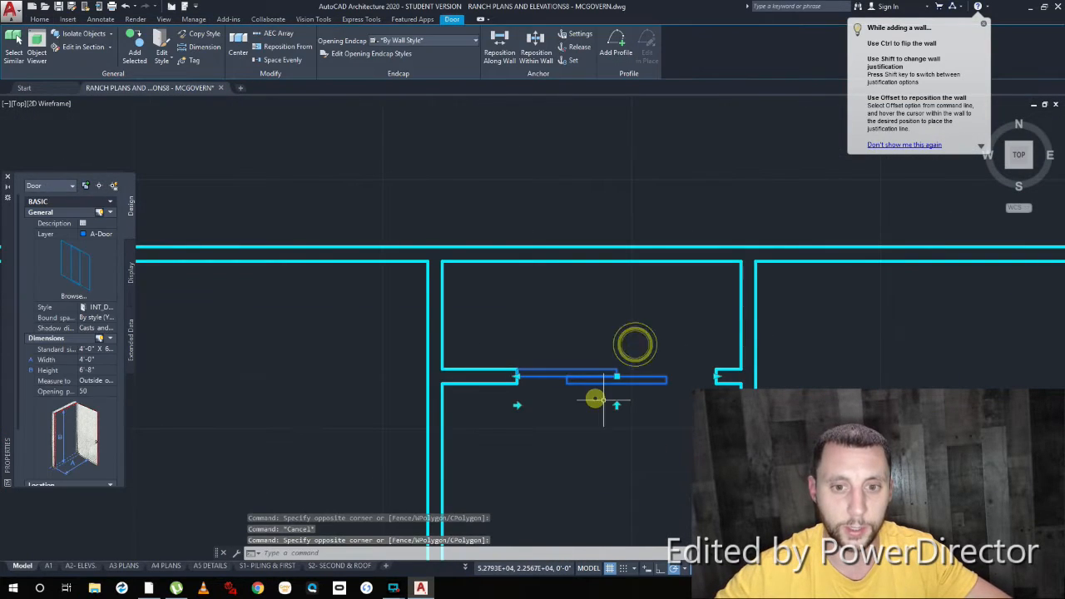
pyautogui.click(517, 405)
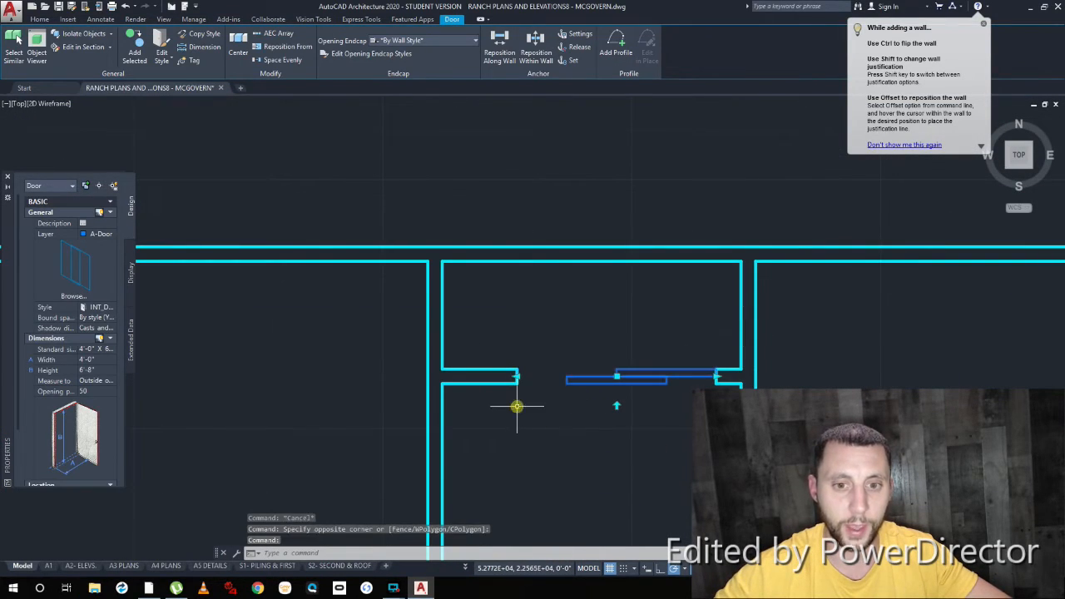
pyautogui.click(617, 405)
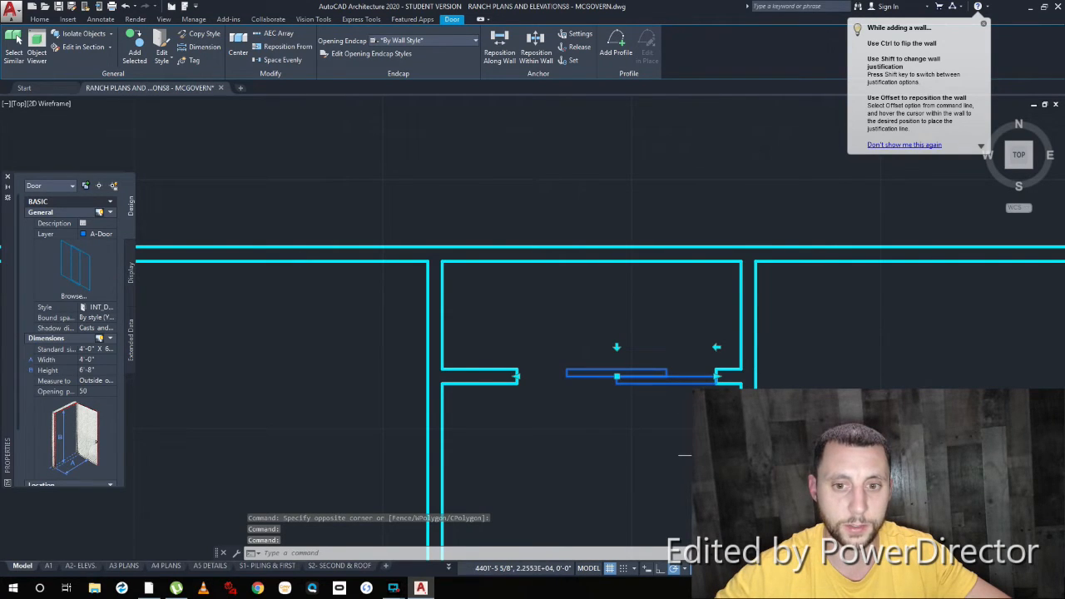
# Step: Set the new closet's sliding door opening percent to 25
pyautogui.click(83, 391)
pyautogui.write('25')
pyautogui.press('Return')
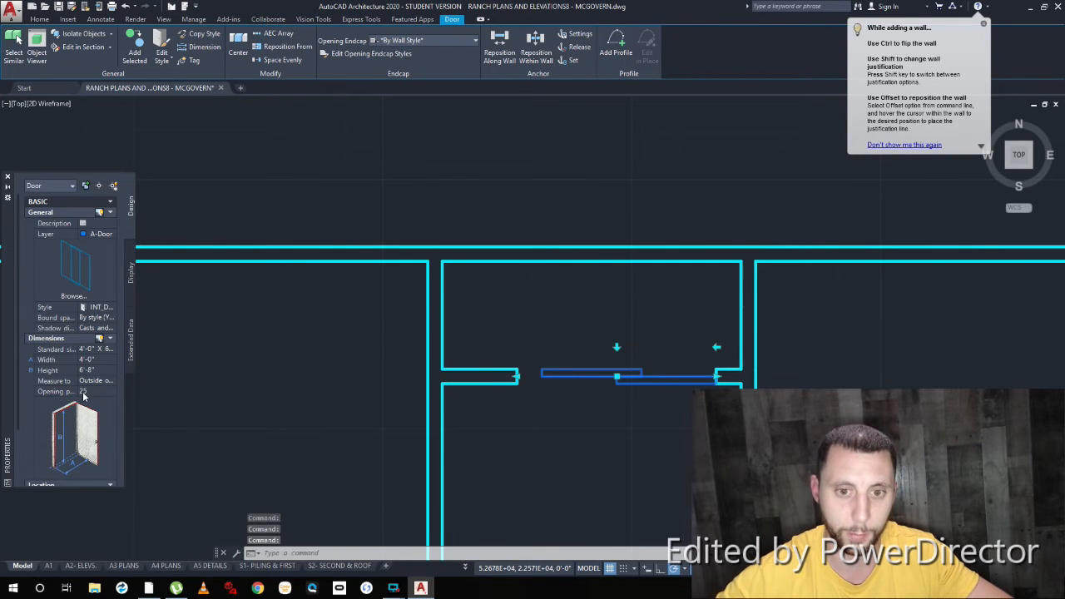
pyautogui.press('Escape')
# Step: Copy the office, mud room, coat closet, 4068 DBL SLIDING and office door 2868 labels to the new plan, aligned by the office's upper-right inner corner
pyautogui.scroll(-6, 458, 392)
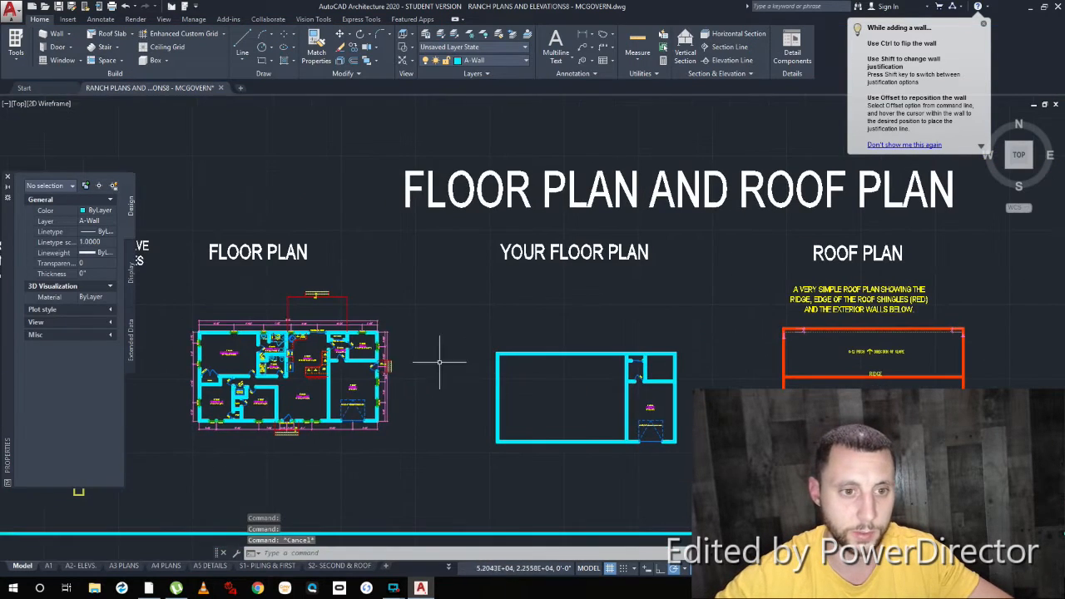
pyautogui.scroll(6, 364, 347)
pyautogui.moveTo(364, 346); pyautogui.dragTo(277, 277)
pyautogui.moveTo(228, 306); pyautogui.dragTo(333, 292, button='middle')
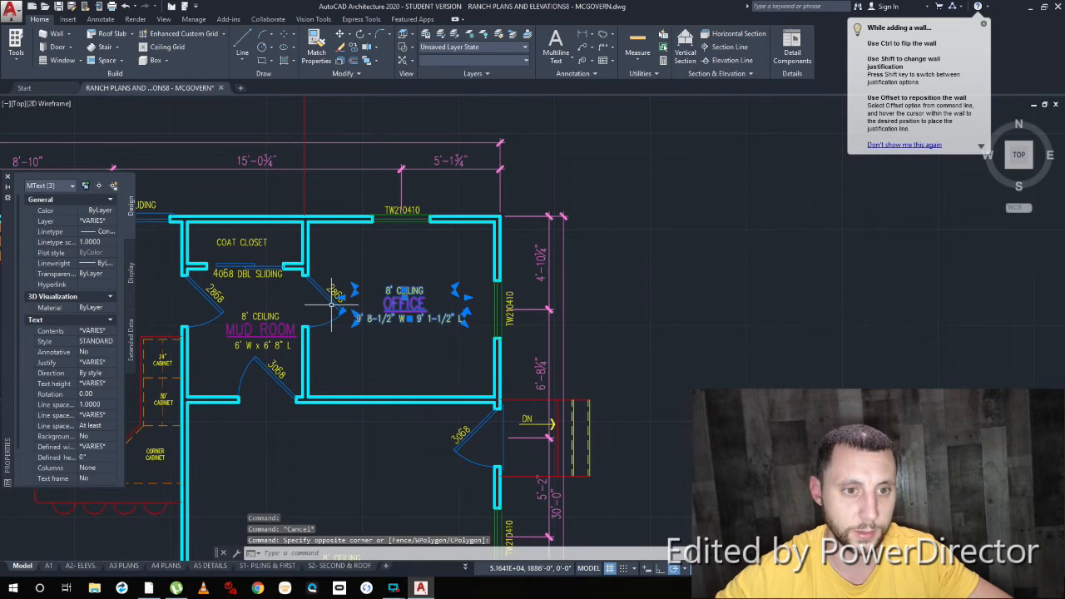
pyautogui.click(332, 293)
pyautogui.click(277, 307)
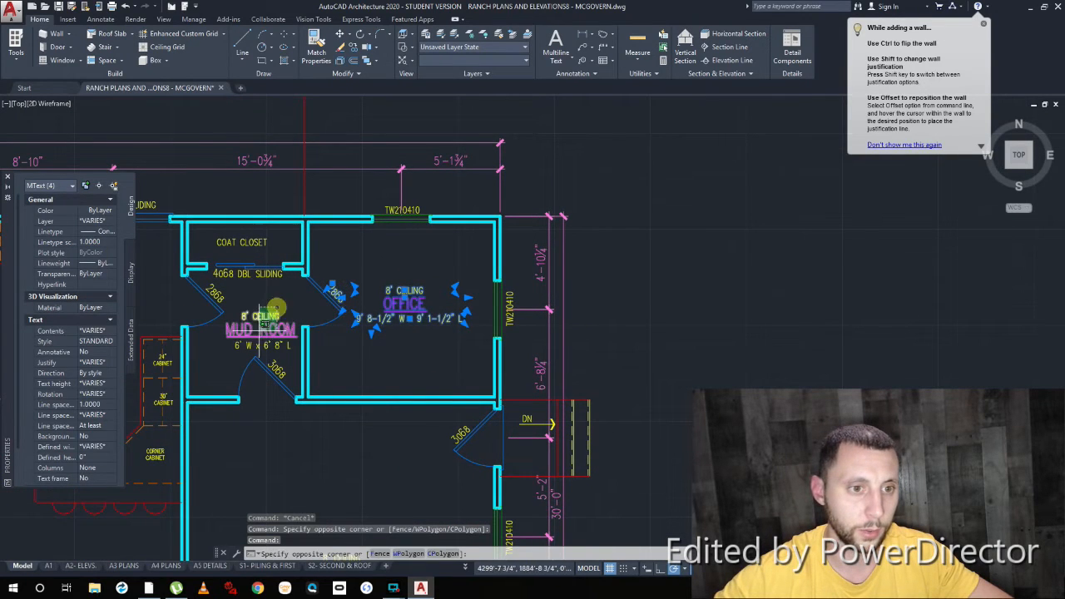
pyautogui.click(250, 335)
pyautogui.click(213, 295)
pyautogui.click(229, 274)
pyautogui.click(237, 245)
pyautogui.click(226, 235)
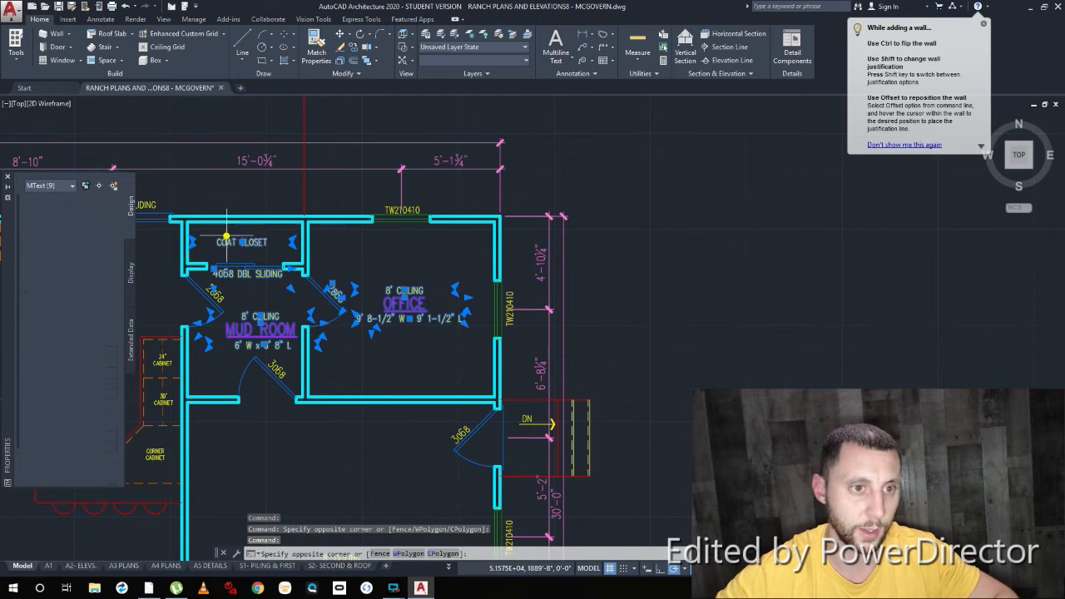
pyautogui.write('copy')
pyautogui.press('Return')
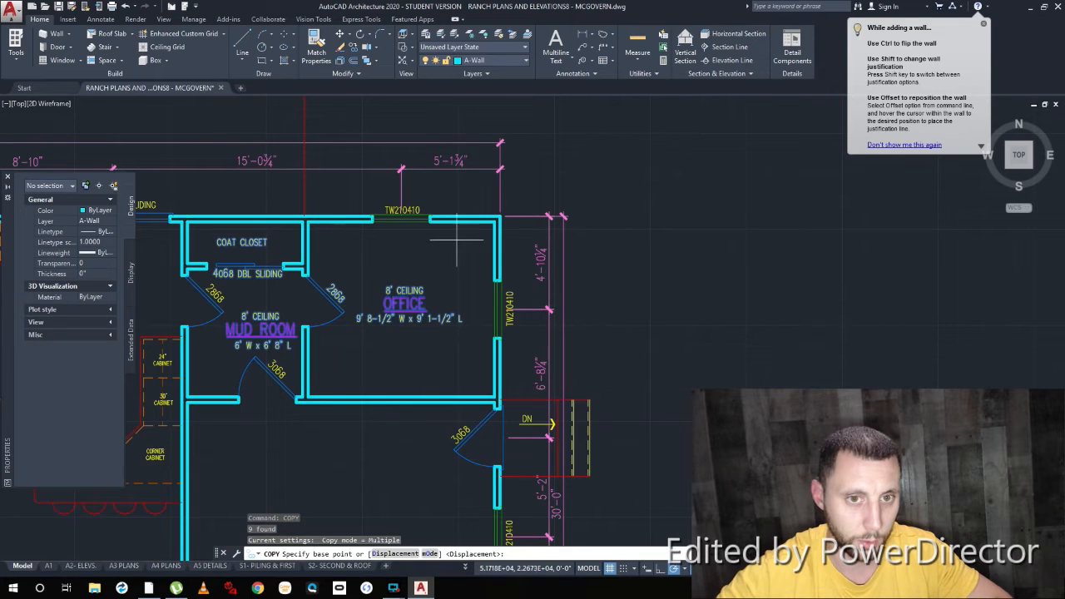
pyautogui.scroll(4, 456, 240)
pyautogui.click(502, 216)
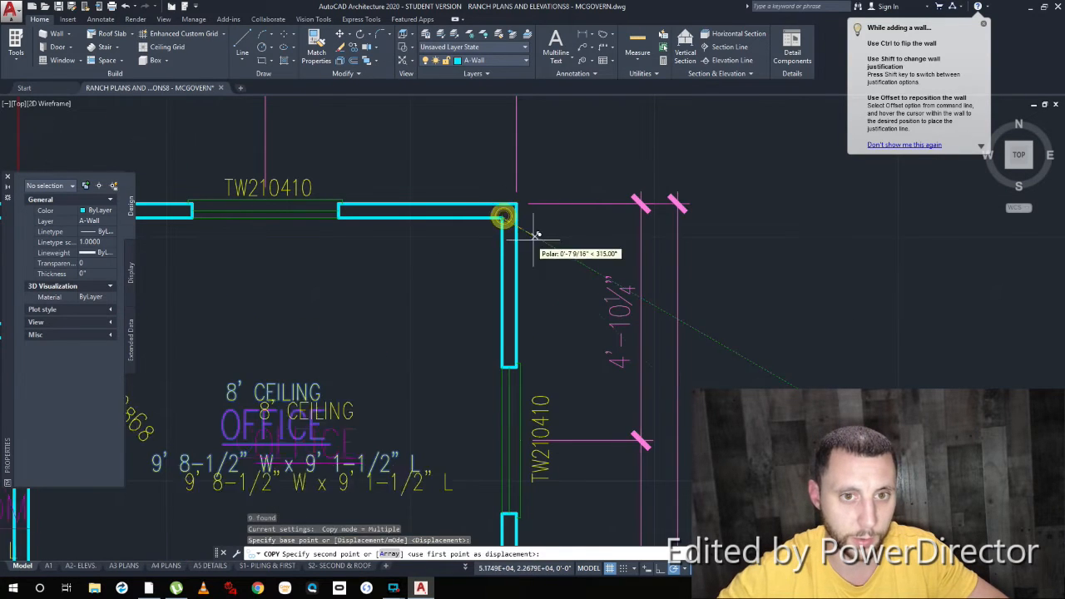
pyautogui.scroll(-5, 765, 290)
pyautogui.scroll(4, 713, 330)
pyautogui.scroll(2, 693, 290)
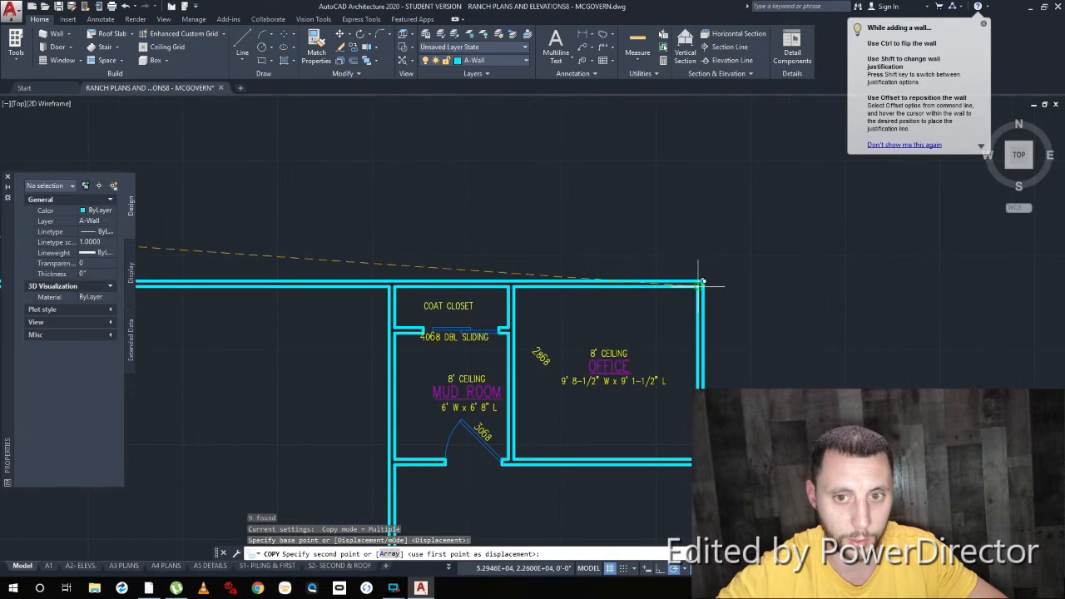
pyautogui.click(701, 286)
pyautogui.press('Escape')
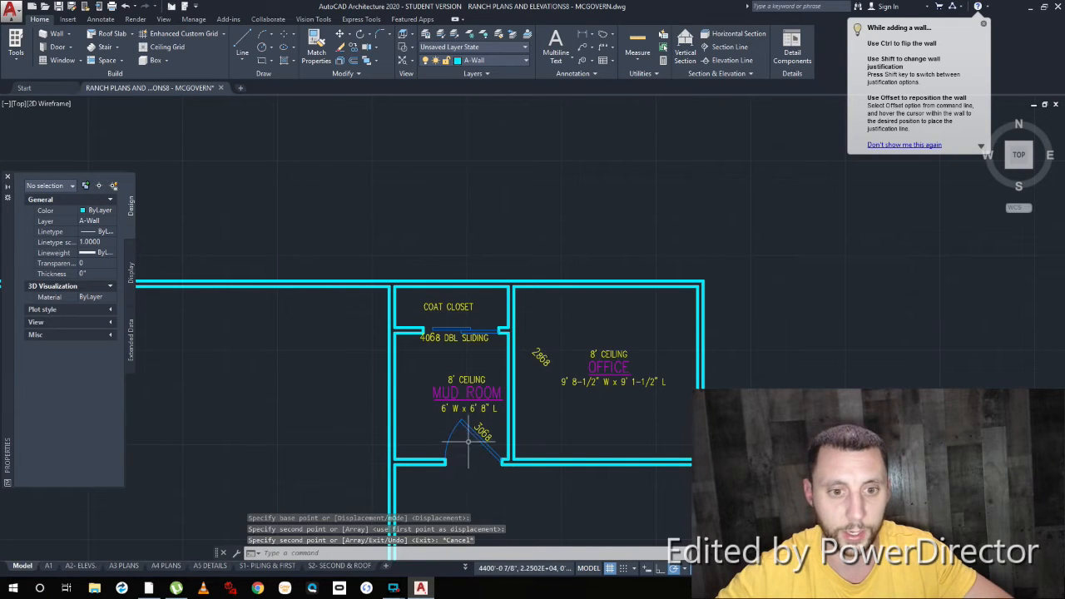
# Step: Start a new door with a width of 2'-8" and an opening percent of 45, following the original office door's 2868 label
pyautogui.scroll(-6, 639, 303)
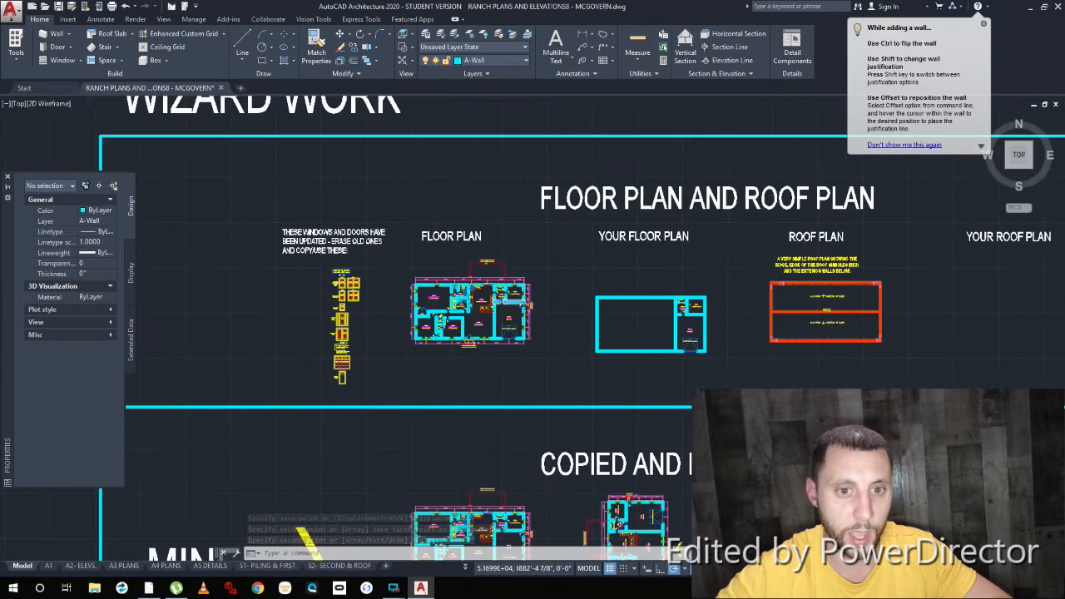
pyautogui.scroll(8, 490, 292)
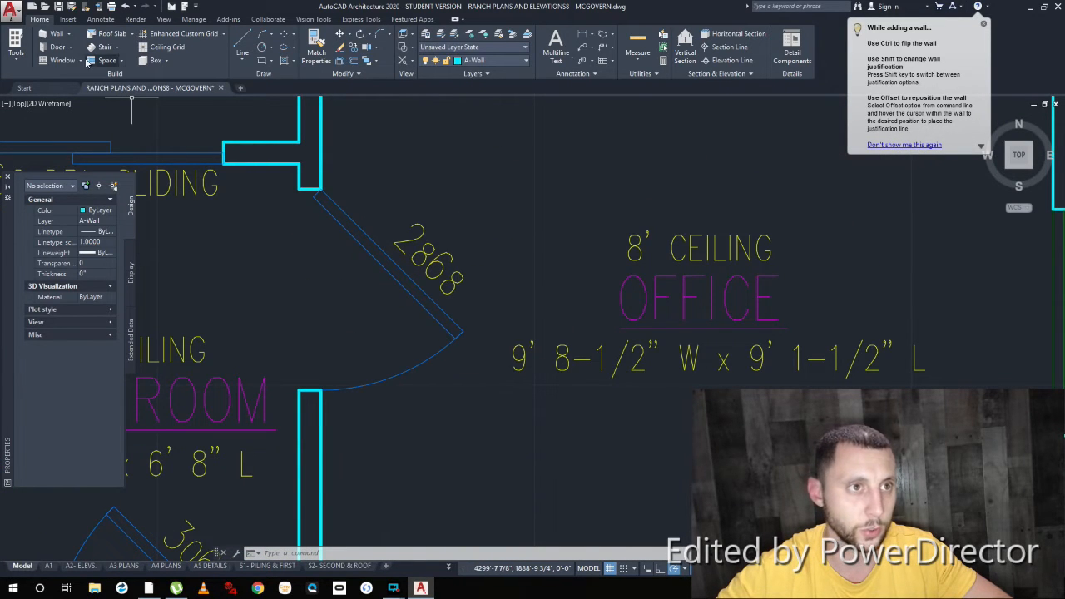
pyautogui.click(56, 46)
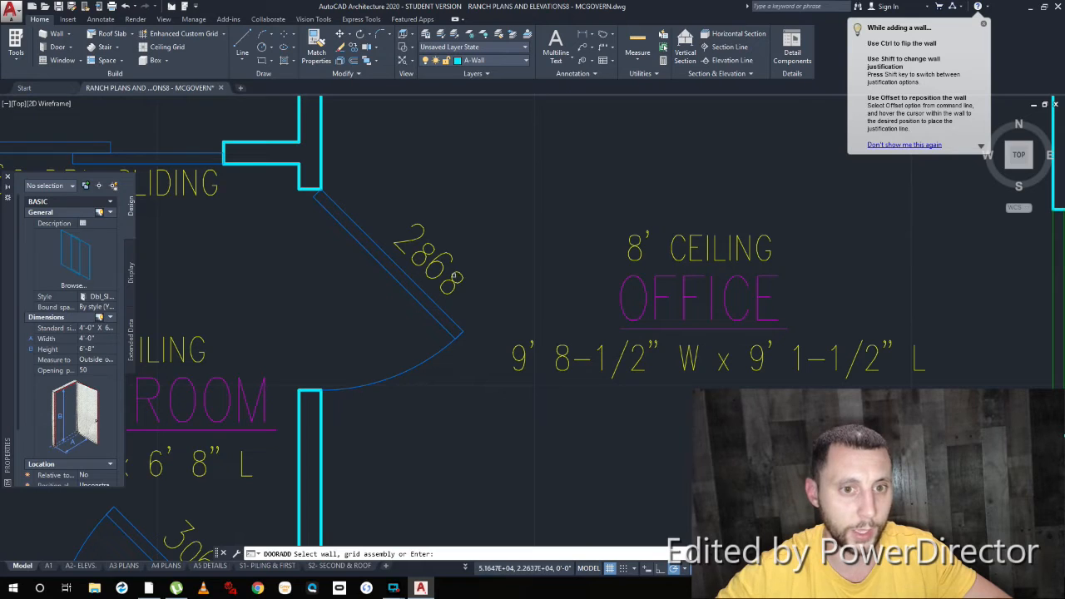
pyautogui.click(90, 336)
pyautogui.click(97, 339)
pyautogui.write("2'-8")
pyautogui.press('Return')
pyautogui.click(103, 371)
pyautogui.write('45')
pyautogui.press('Return')
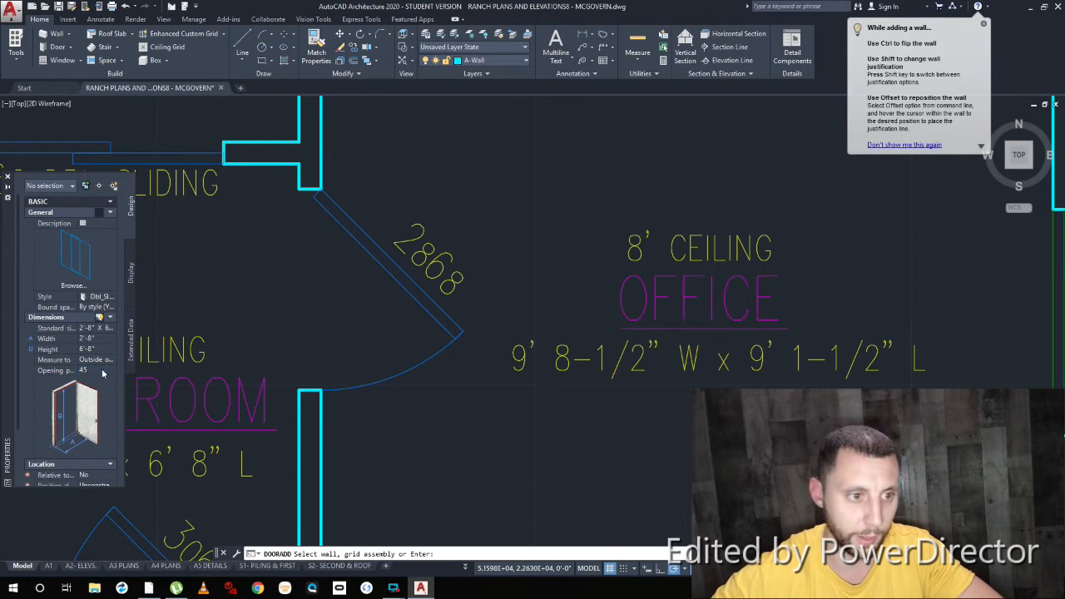
# Step: Place the 2'-8" door in the new plan's wall between the mud room and the office, towards the wall's lower end
pyautogui.scroll(-8, 698, 340)
pyautogui.moveTo(698, 340); pyautogui.dragTo(172, 325, button='middle')
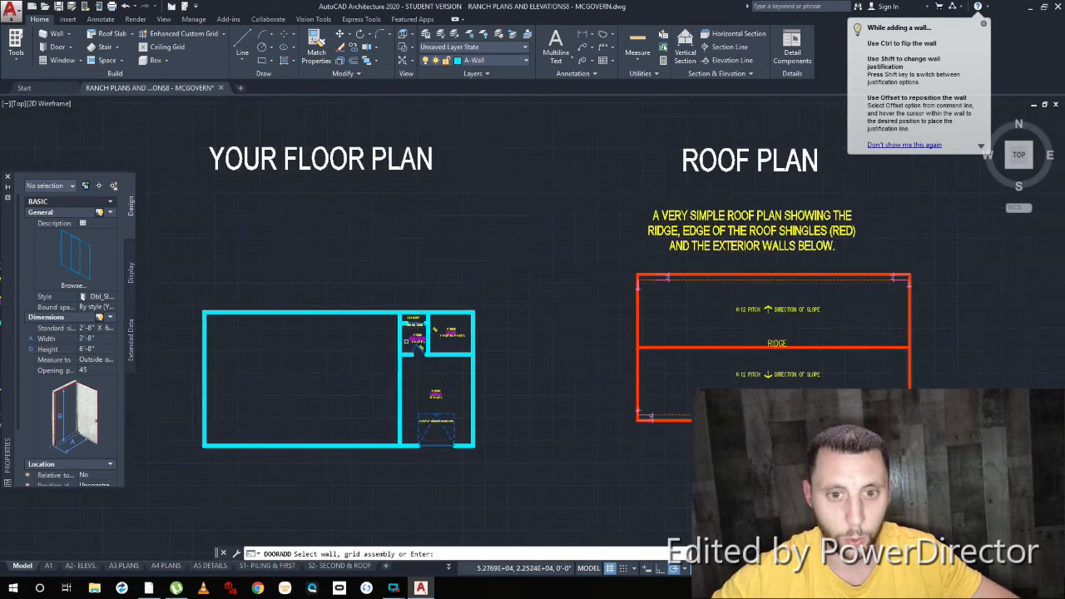
pyautogui.scroll(5, 396, 318)
pyautogui.click(397, 316)
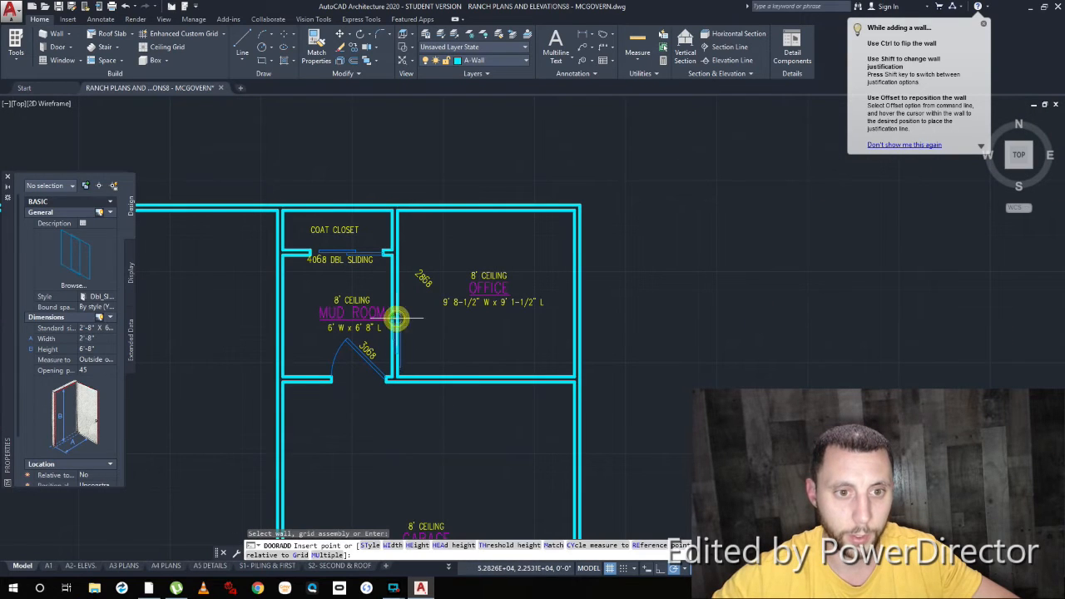
pyautogui.click(399, 337)
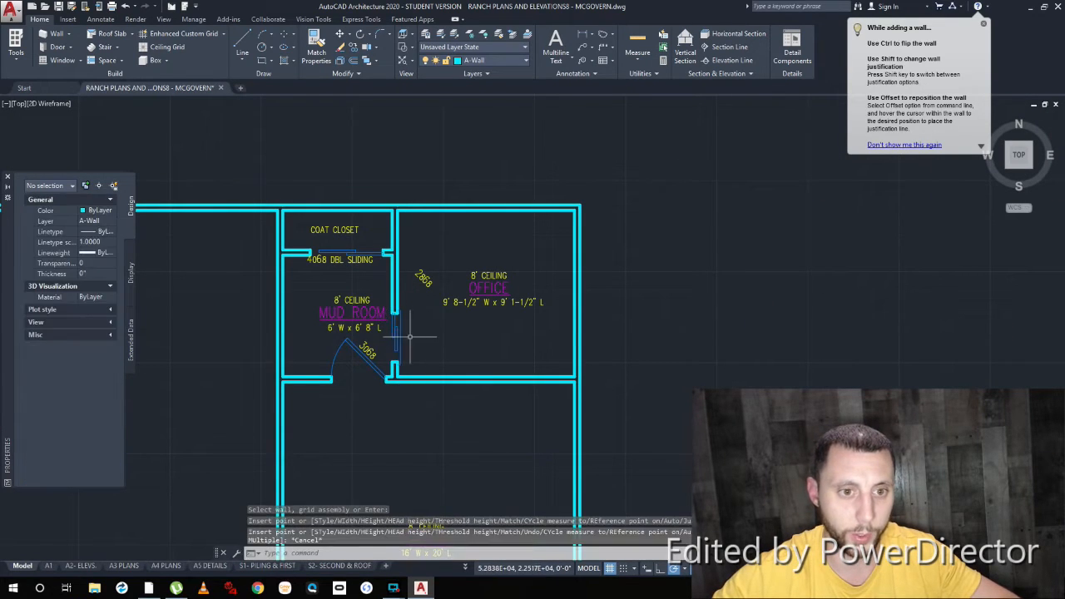
pyautogui.press('Escape')
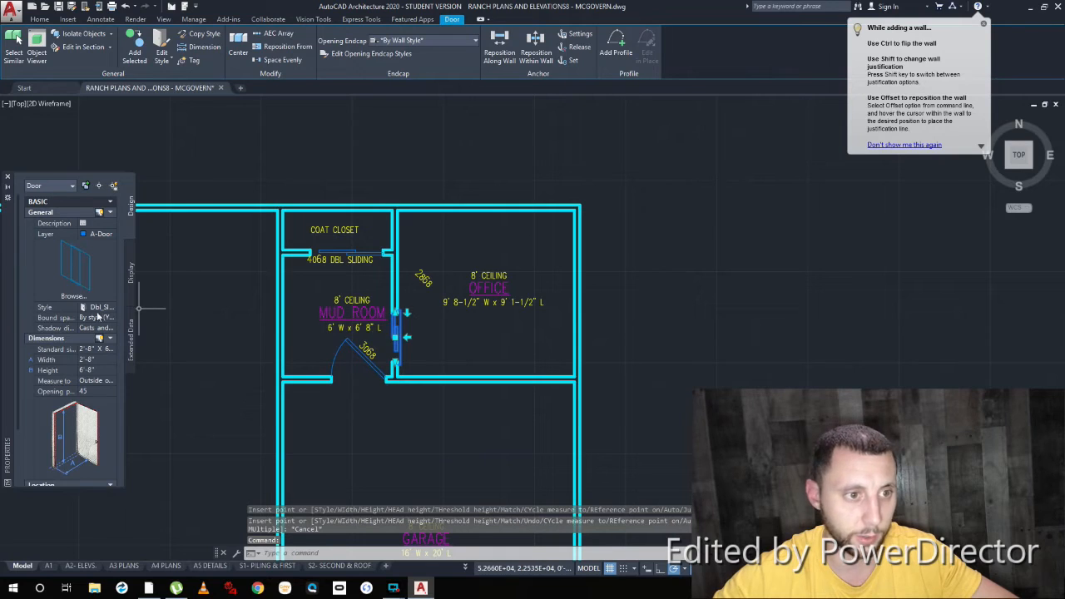
# Step: Change the new office door's style to Interior_Single and set its swing angle to 45
pyautogui.click(111, 307)
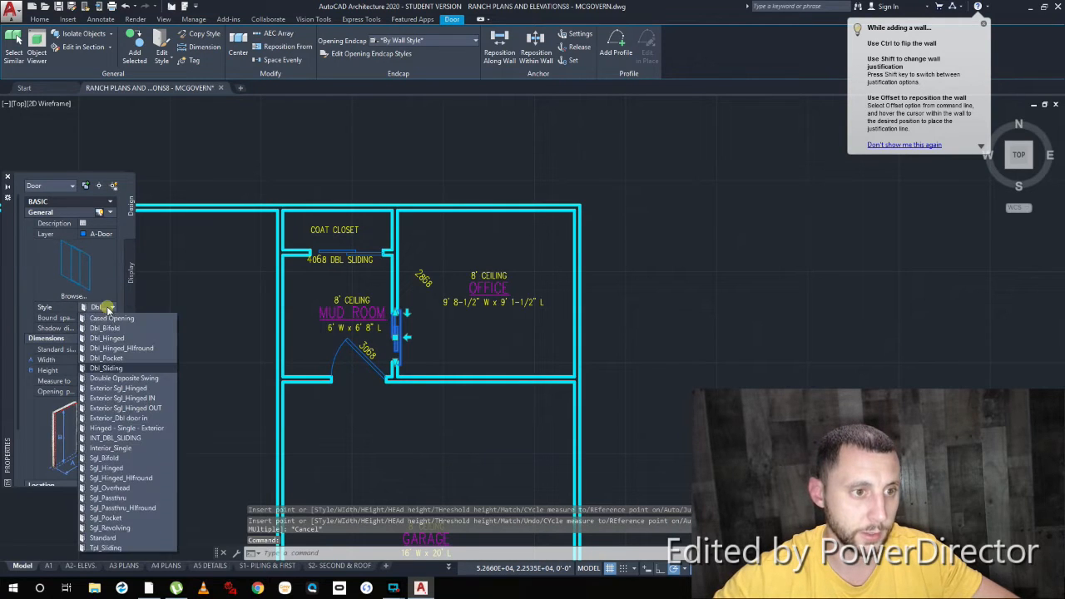
pyautogui.click(130, 449)
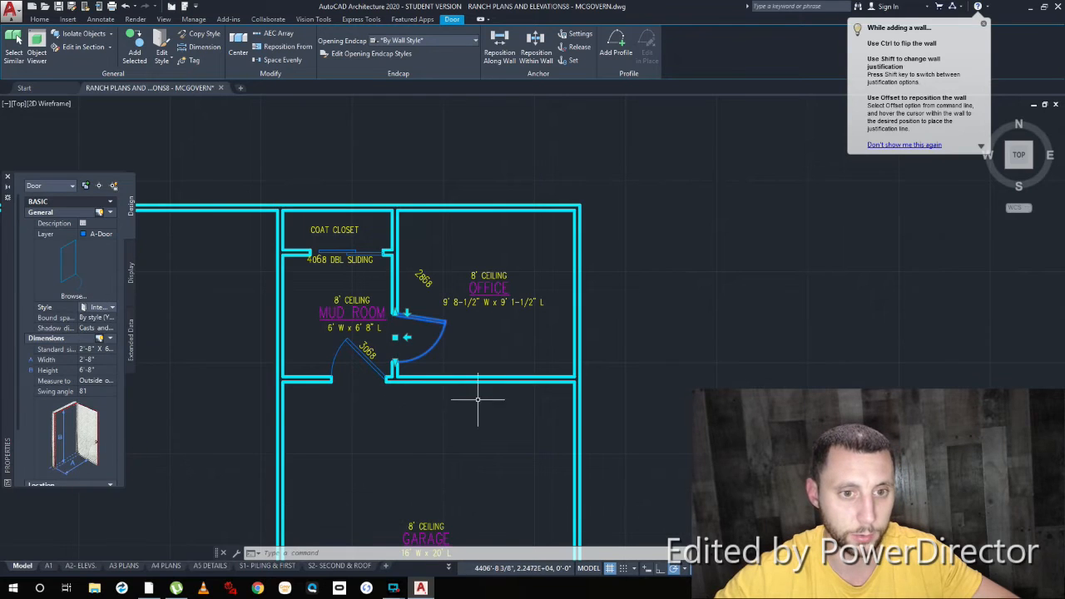
pyautogui.click(92, 392)
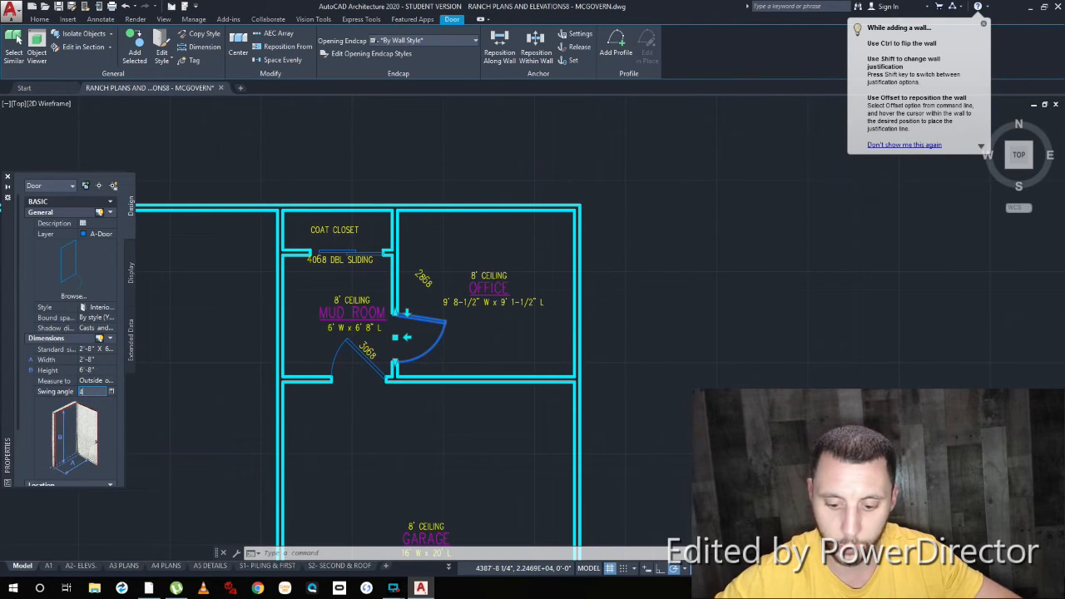
pyautogui.write('45')
pyautogui.press('Return')
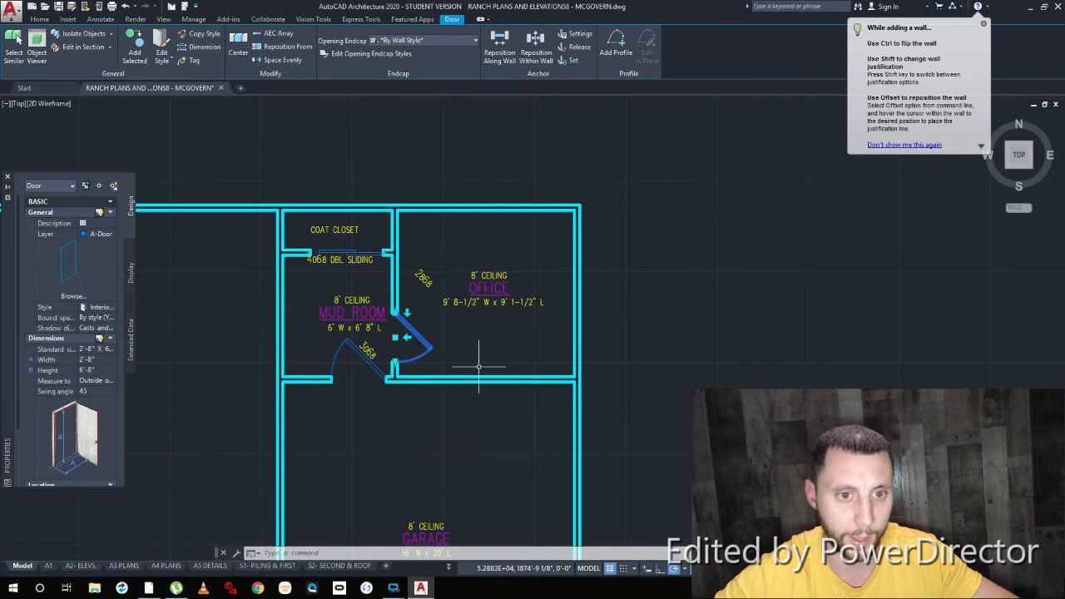
pyautogui.press('Escape')
# Step: Measure the distance from the original office door's lower jamb to the office's lower-left inner corner with a linear dimension
pyautogui.scroll(-3, 446, 298)
pyautogui.moveTo(339, 349); pyautogui.dragTo(717, 350, button='middle')
pyautogui.scroll(8, 357, 294)
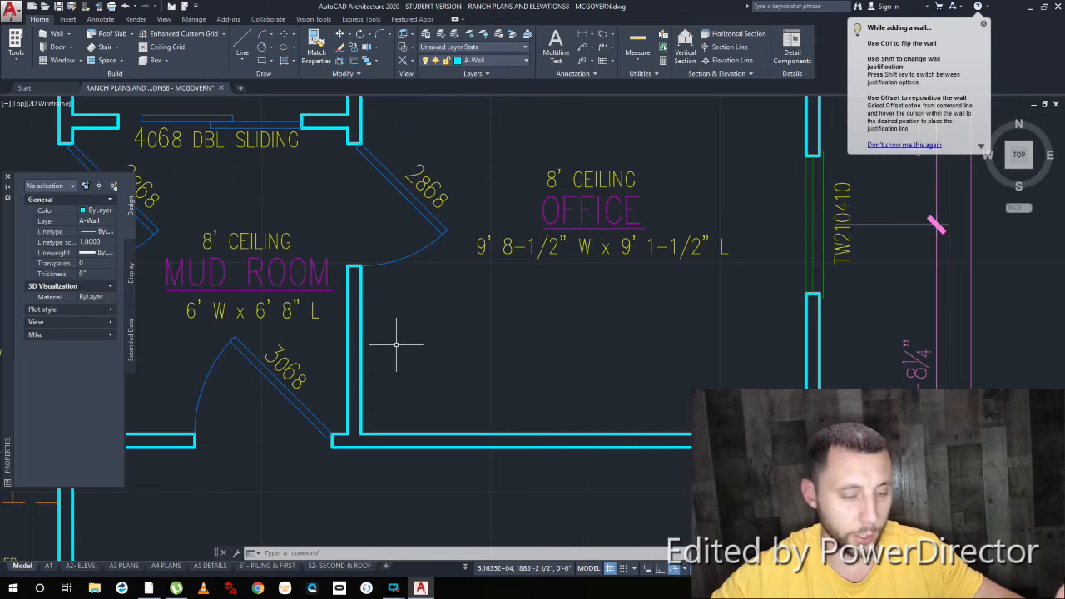
pyautogui.click(585, 33)
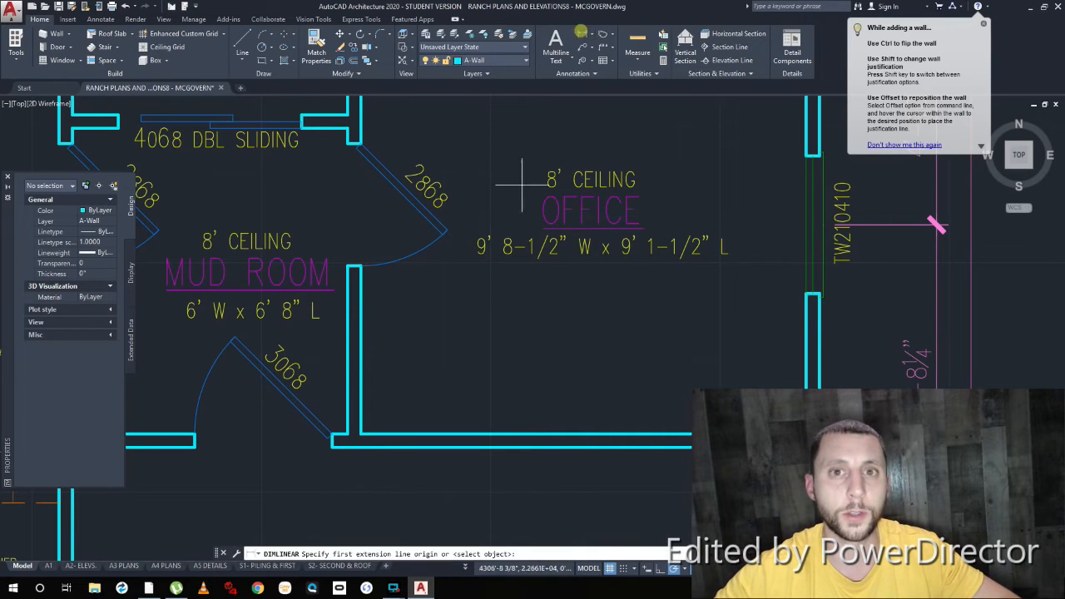
pyautogui.click(360, 266)
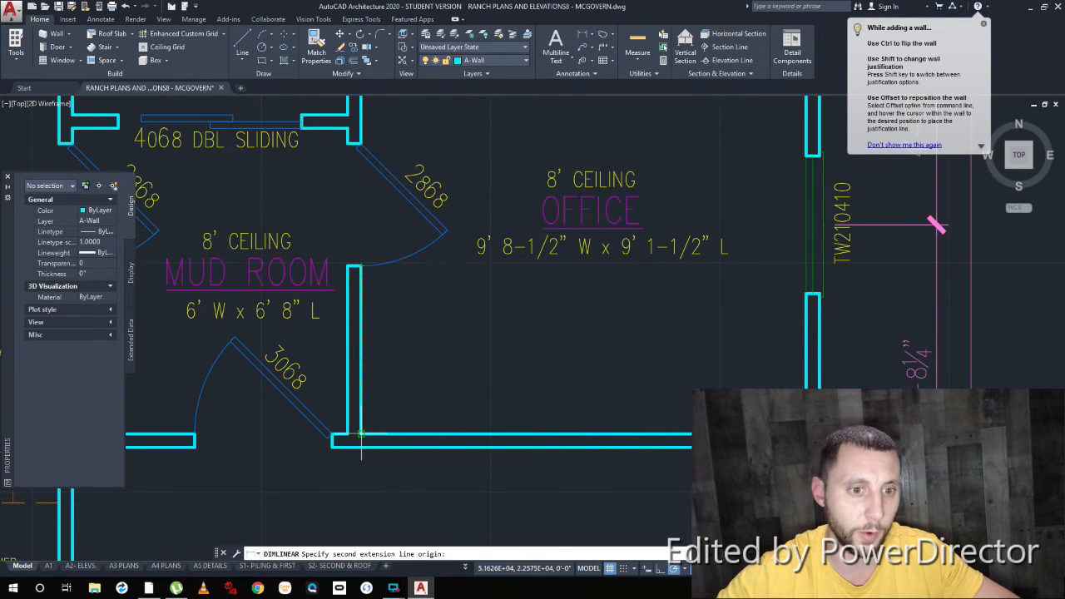
pyautogui.click(362, 433)
pyautogui.press('Escape')
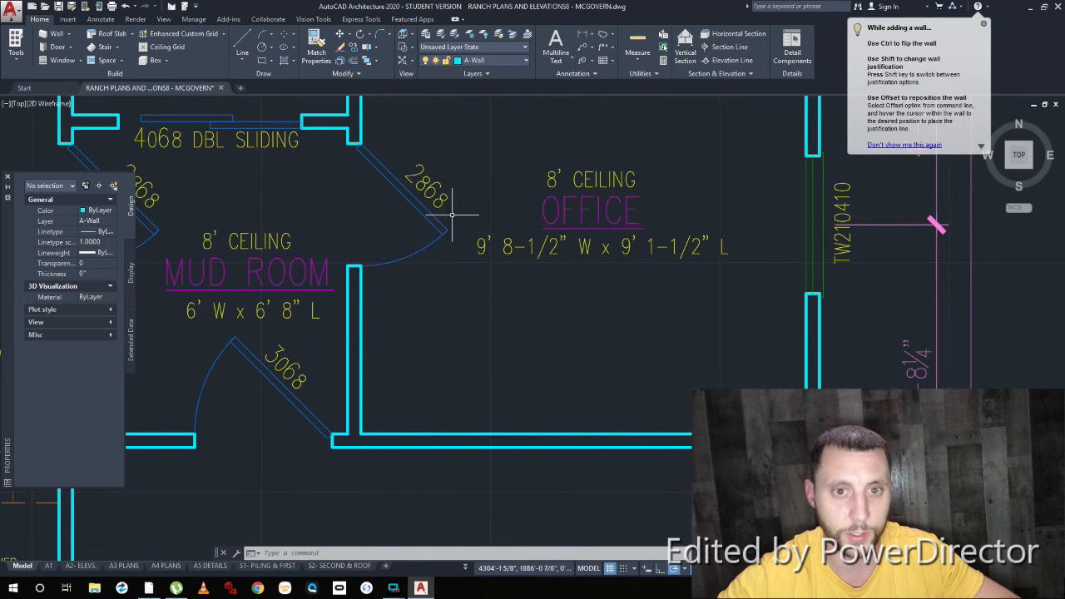
# Step: Draw a 3'8 guide line up from the new office's lower wall and a horizontal line from its end across the mud room wall
pyautogui.scroll(-5, 545, 276)
pyautogui.moveTo(711, 328); pyautogui.dragTo(314, 329, button='middle')
pyautogui.scroll(6, 574, 316)
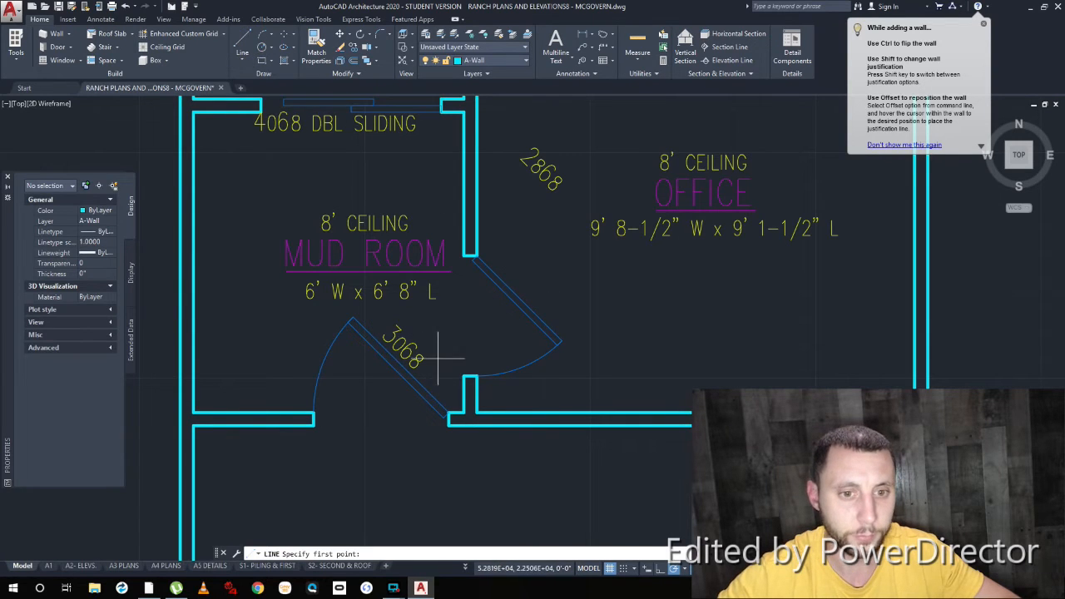
pyautogui.click(477, 413)
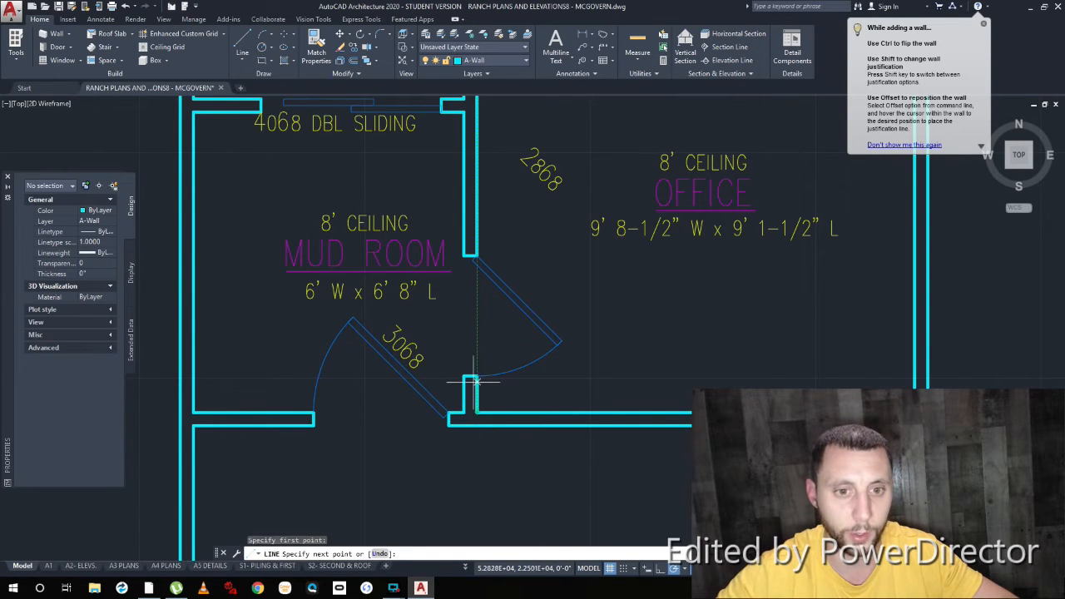
pyautogui.press('Escape')
pyautogui.press('space')
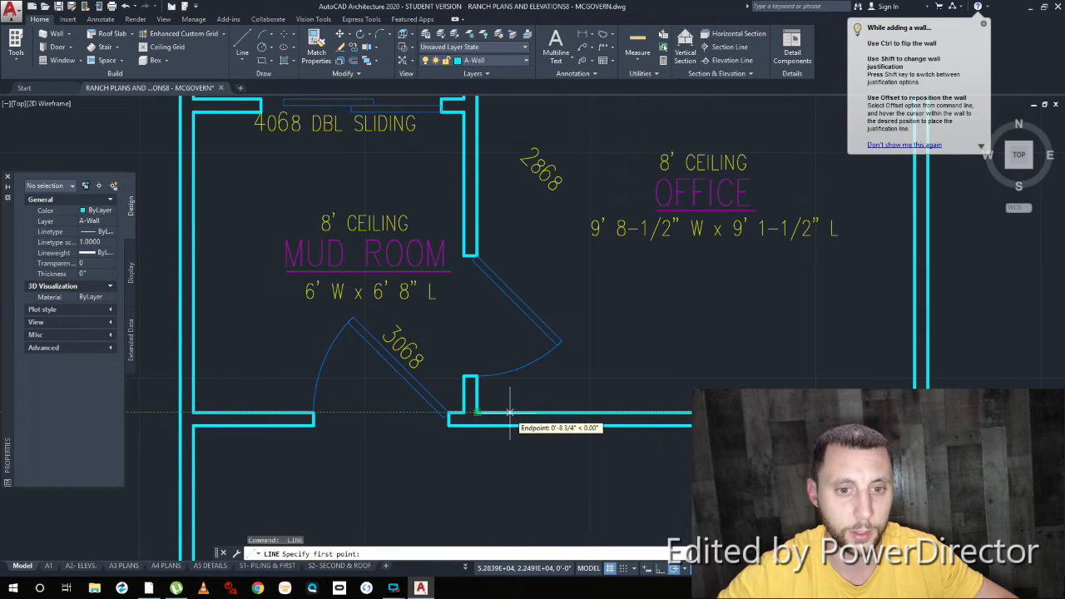
pyautogui.click(510, 413)
pyautogui.write("3'8")
pyautogui.press('Return')
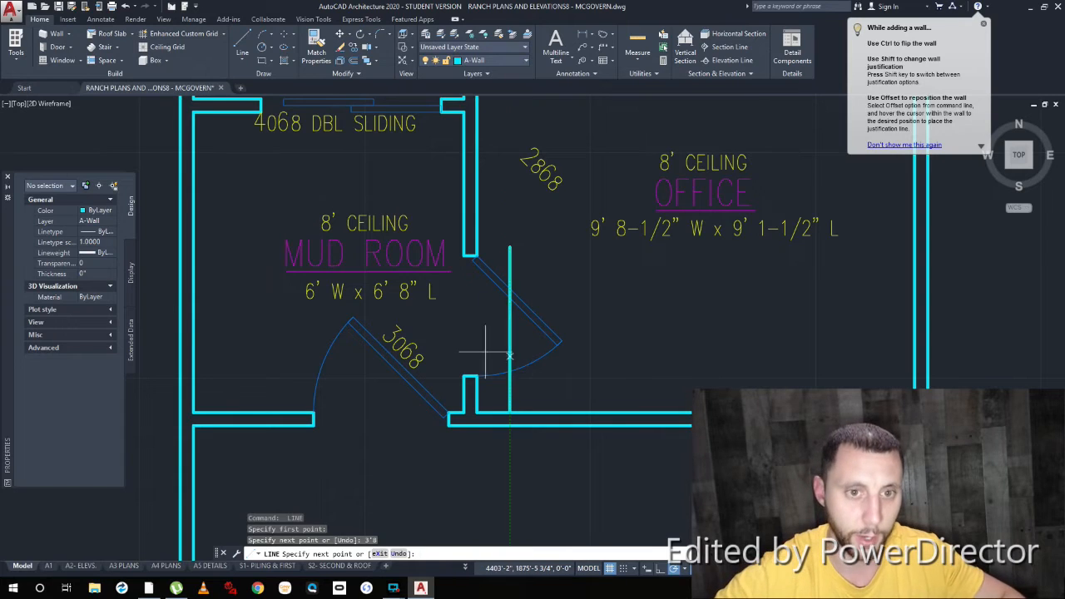
pyautogui.click(231, 247)
pyautogui.press('Escape')
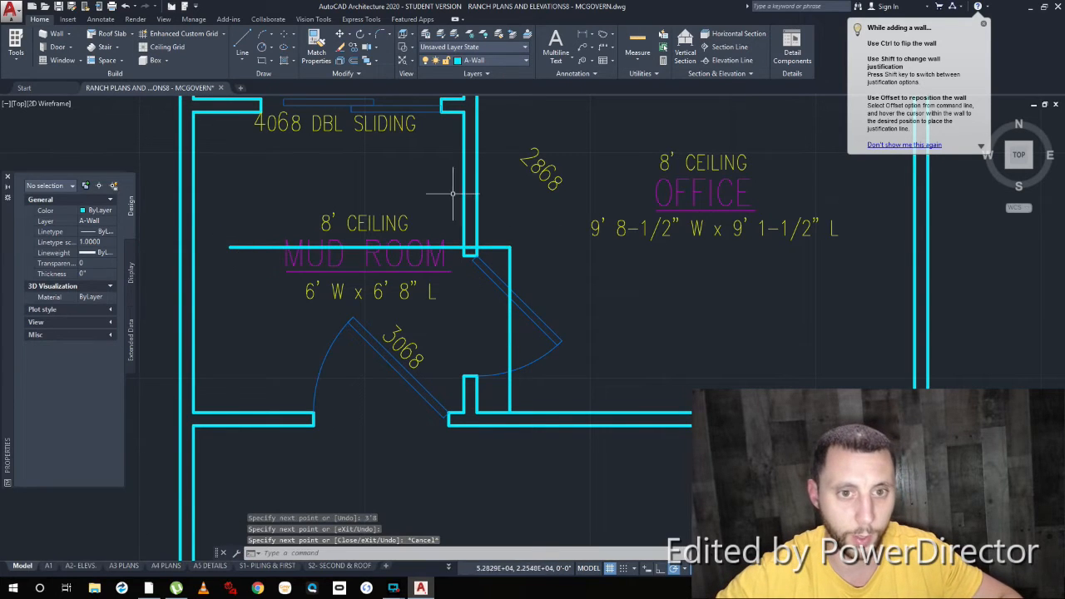
pyautogui.click(532, 311)
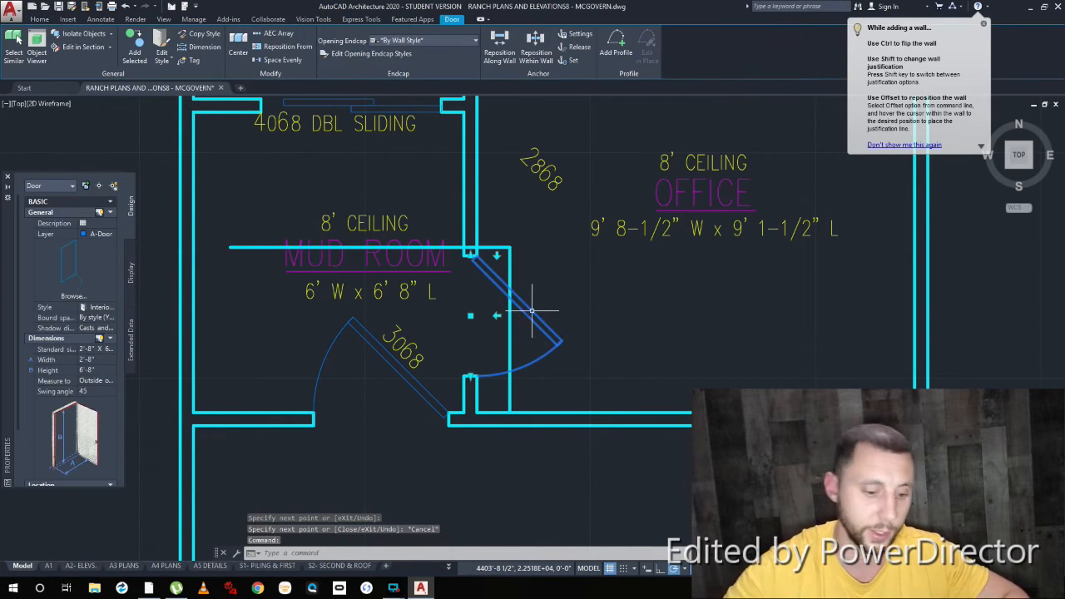
pyautogui.press('Escape')
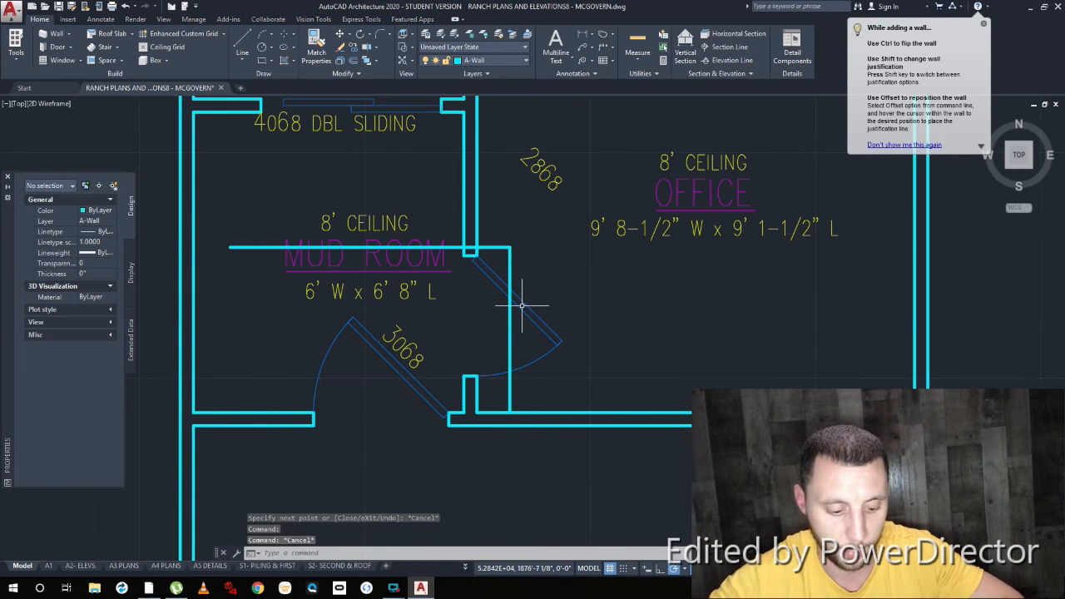
pyautogui.write('l')
pyautogui.press('Return')
pyautogui.click(475, 411)
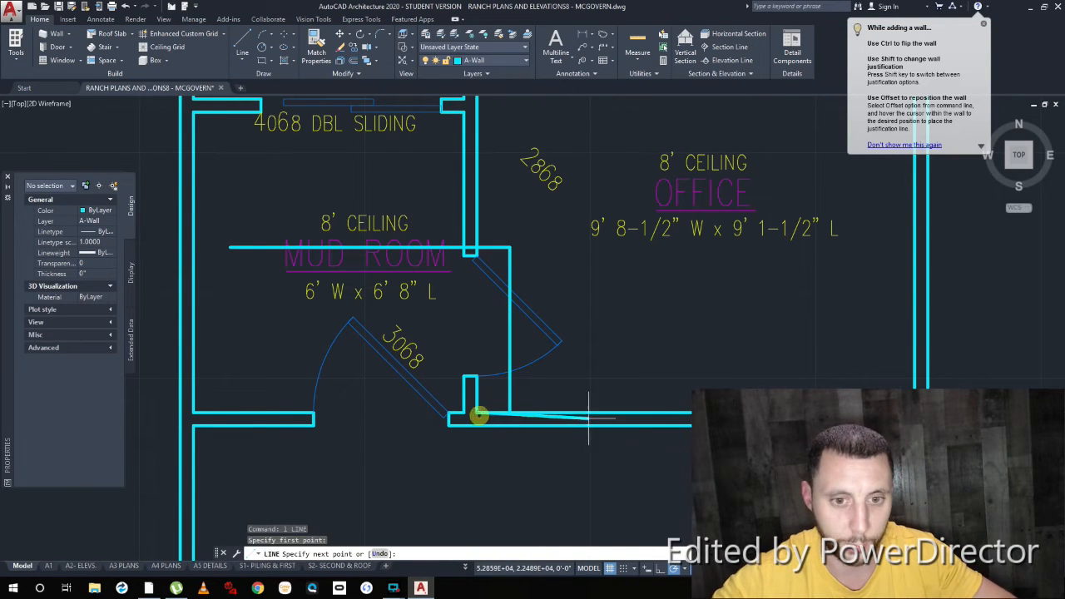
pyautogui.click(643, 416)
pyautogui.press('Escape')
pyautogui.click(622, 414)
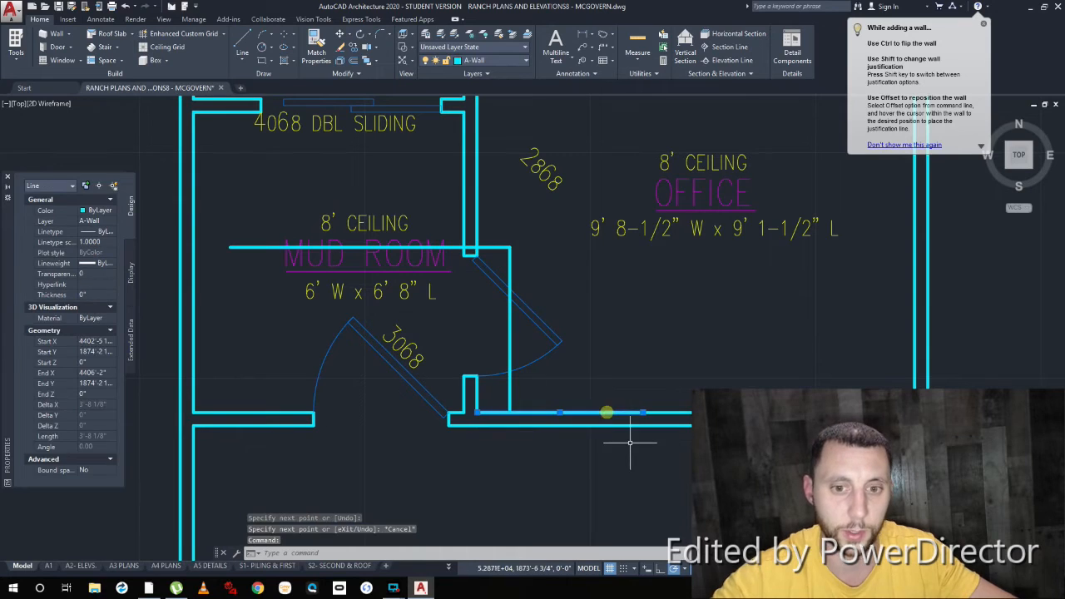
pyautogui.press('Delete')
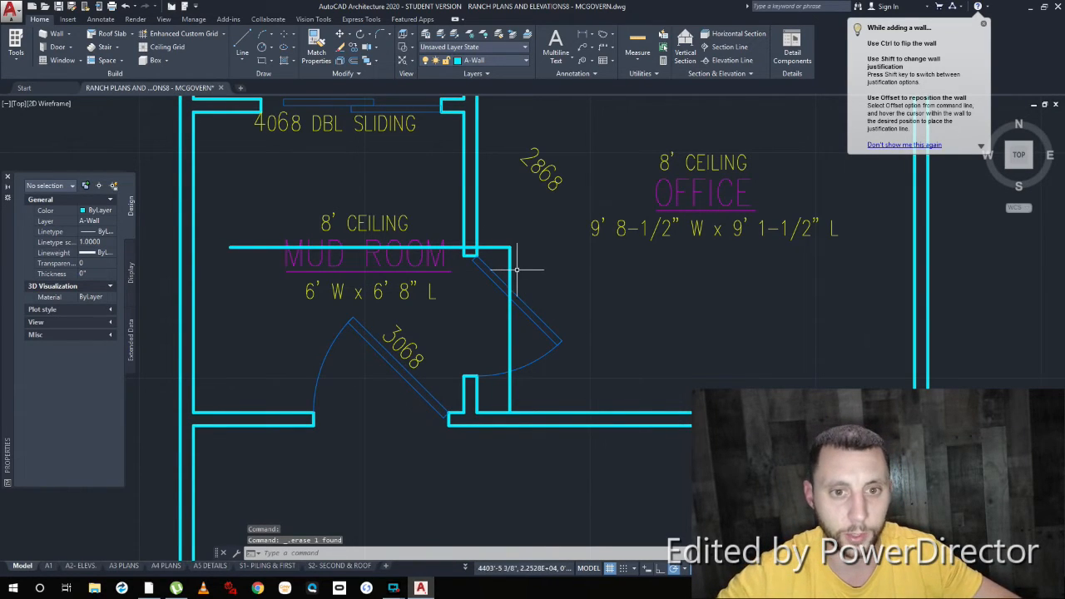
# Step: Move the new office door up along its wall so its lower jamb meets the horizontal guide line
pyautogui.click(484, 381)
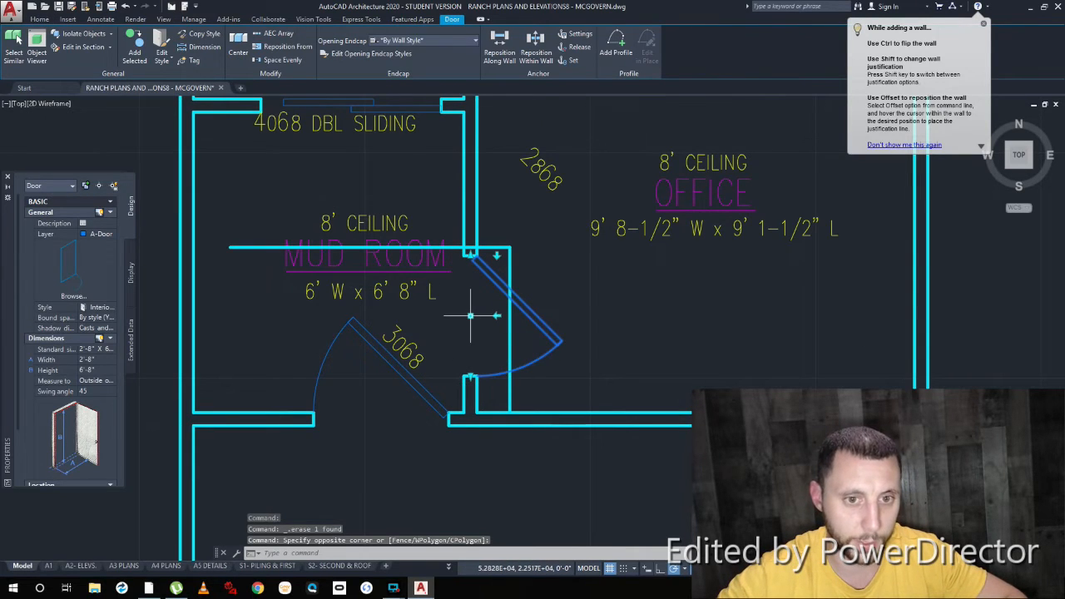
pyautogui.moveTo(471, 317)
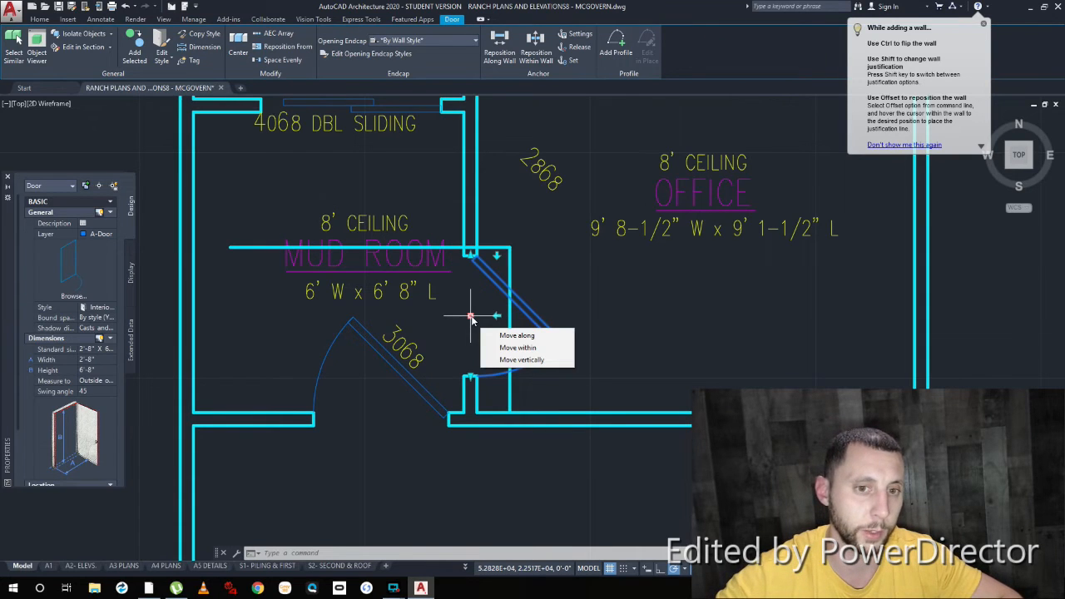
pyautogui.click(471, 317)
pyautogui.write('m')
pyautogui.press('Return')
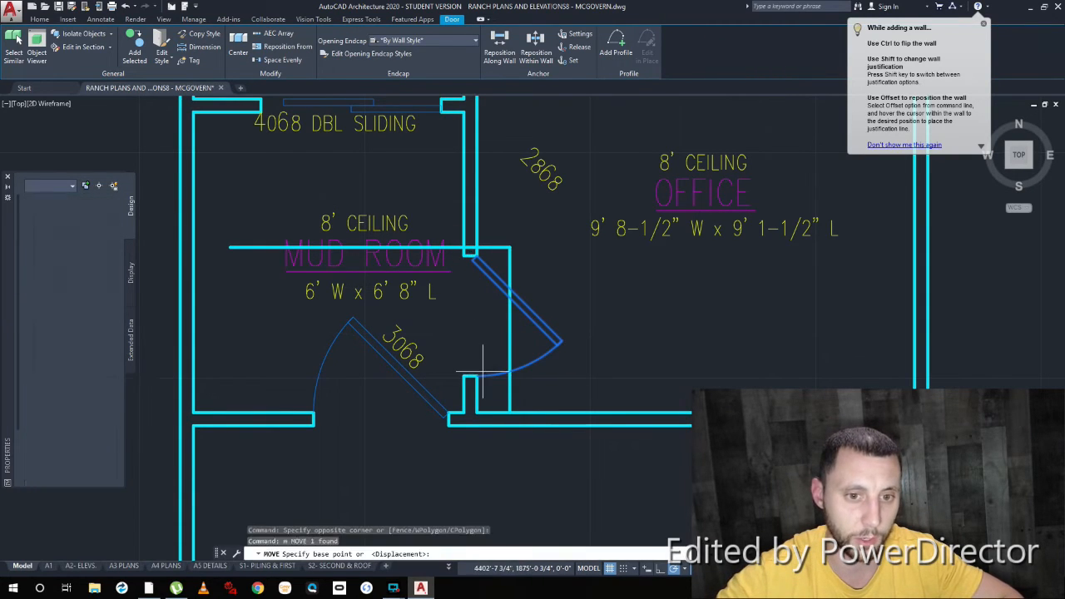
pyautogui.click(476, 375)
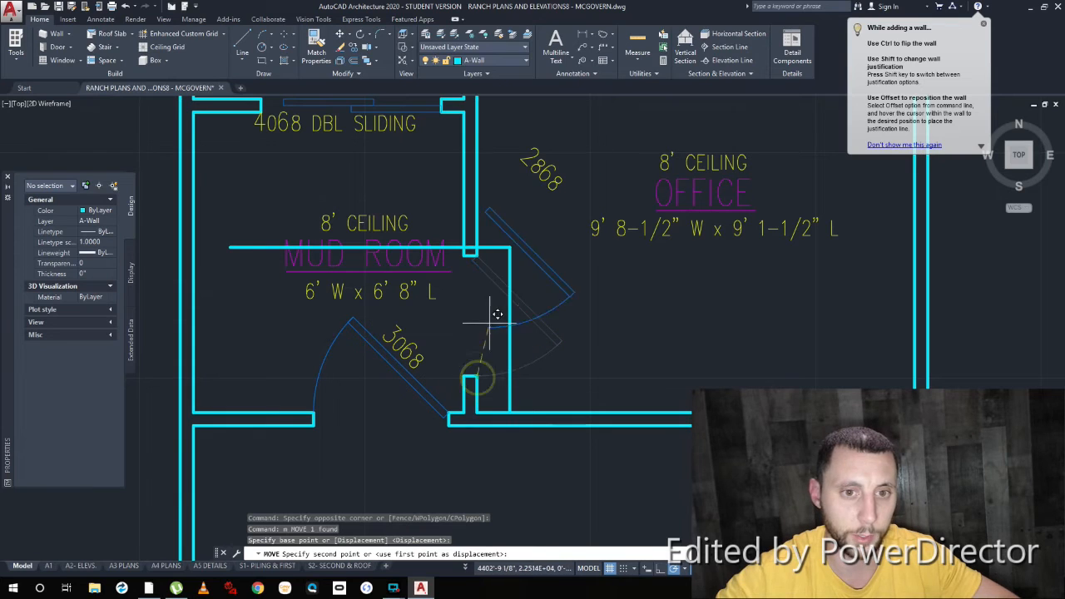
pyautogui.click(475, 240)
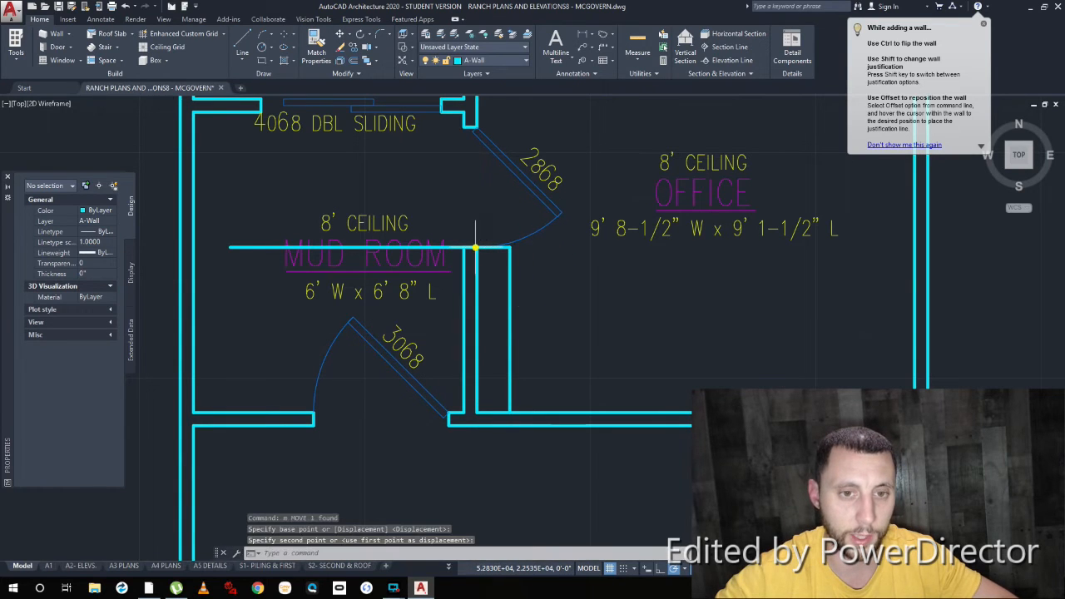
# Step: Delete the vertical and horizontal guide lines used to position the new office door
pyautogui.click(522, 244)
pyautogui.click(507, 250)
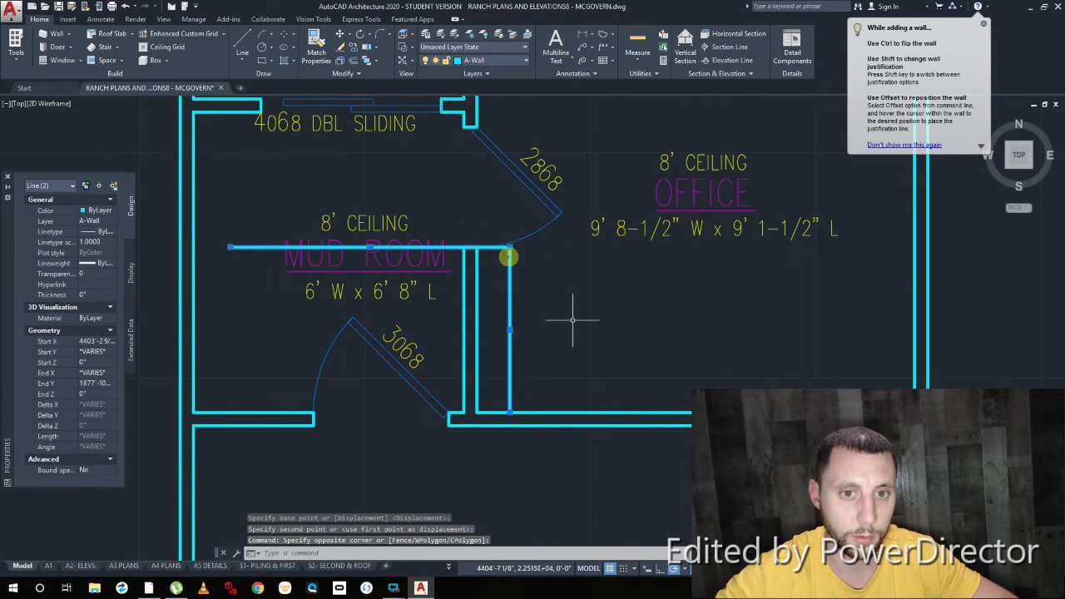
pyautogui.press('Delete')
pyautogui.moveTo(480, 217); pyautogui.dragTo(500, 359, button='middle')
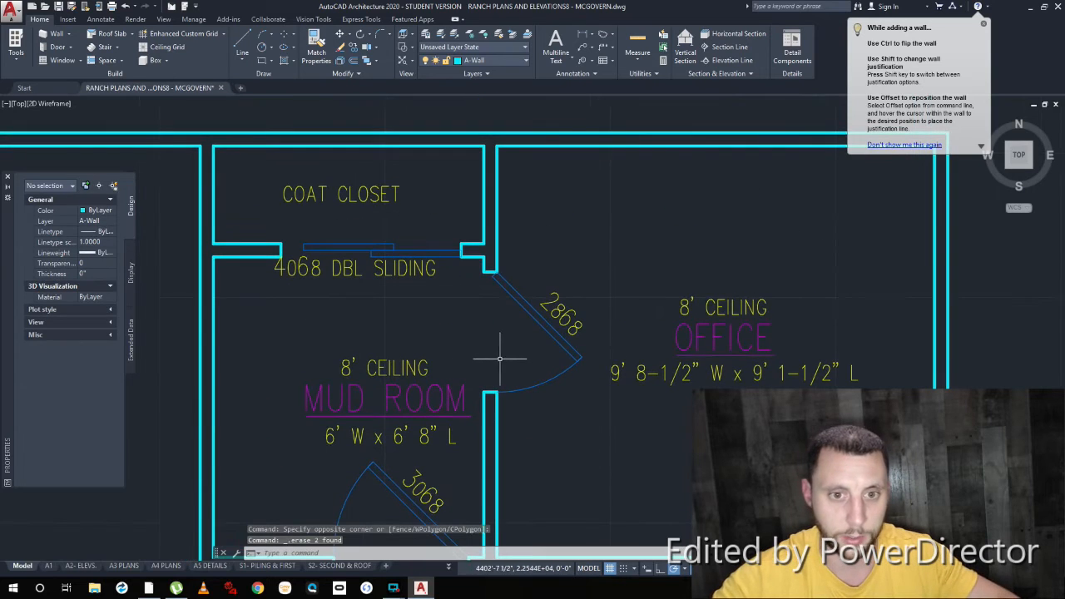
pyautogui.scroll(-5, 582, 349)
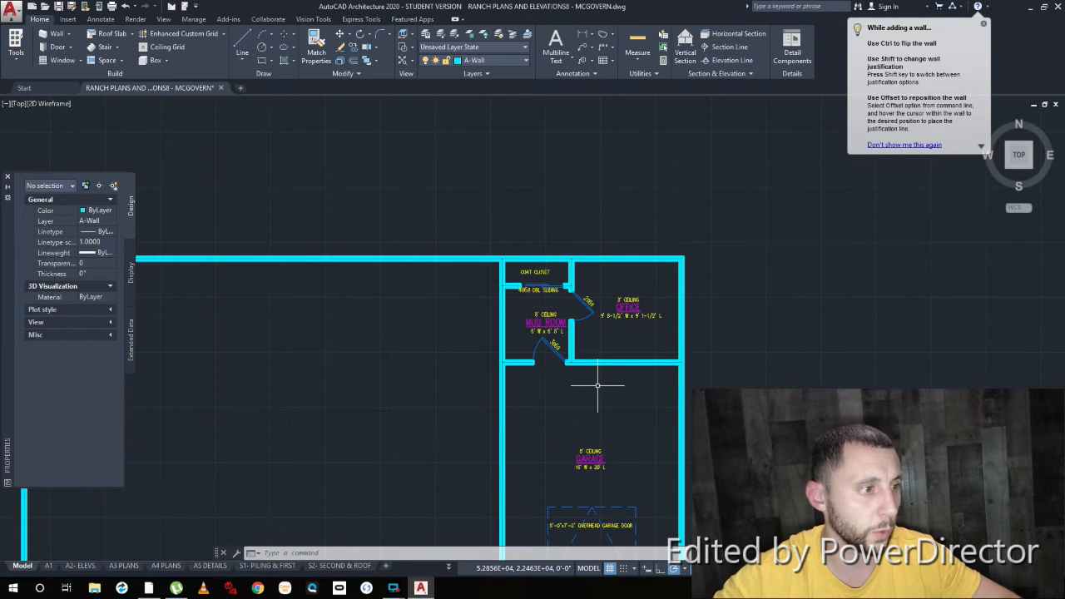
# Step: Copy the original plan's kitchen cabinets, sink, appliances and labels into the new plan, aligned at the kitchen's upper-right wall corner
pyautogui.moveTo(613, 404); pyautogui.dragTo(679, 348, button='middle')
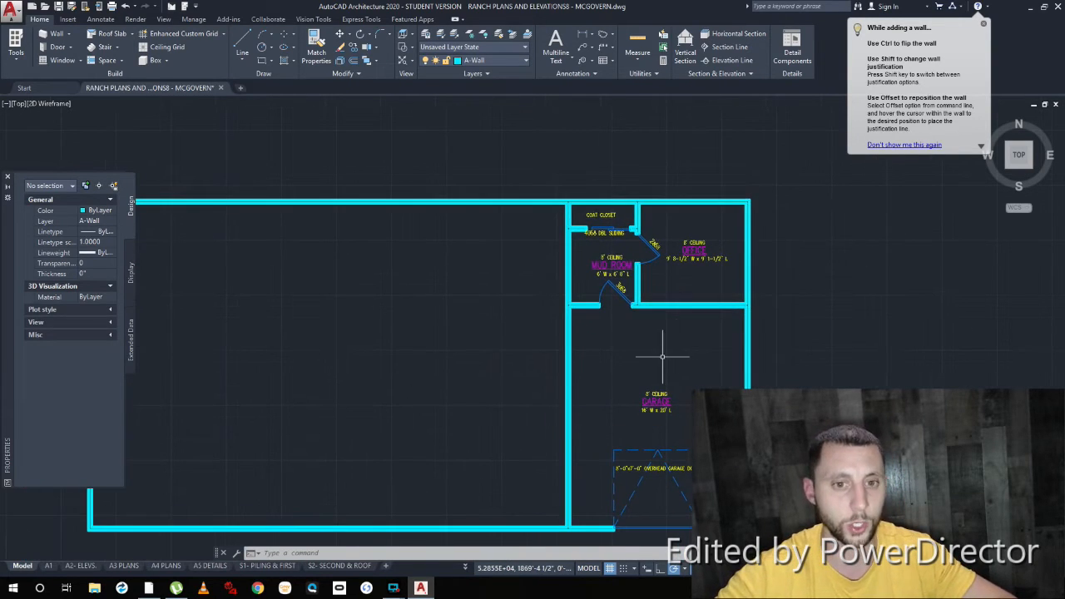
pyautogui.moveTo(239, 321); pyautogui.dragTo(995, 325, button='middle')
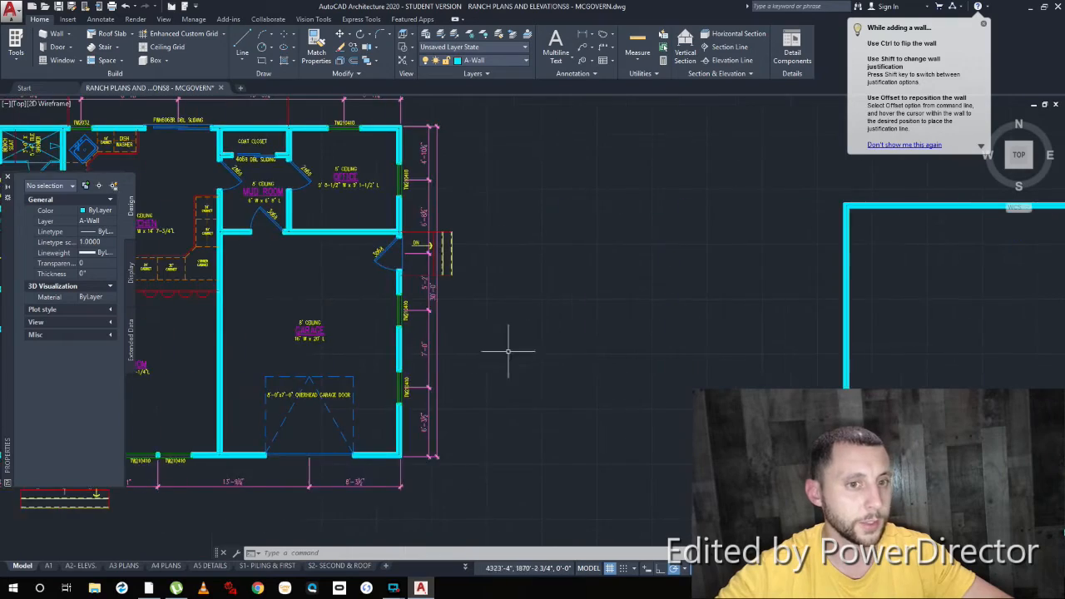
pyautogui.moveTo(354, 340); pyautogui.dragTo(594, 390, button='middle')
pyautogui.scroll(3, 502, 237)
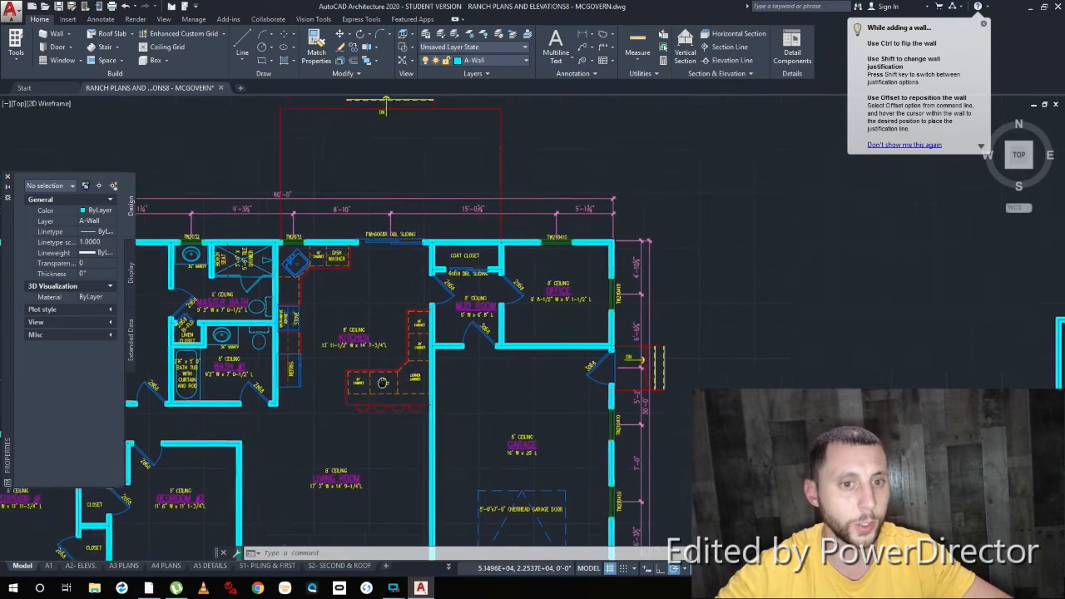
pyautogui.click(422, 432)
pyautogui.moveTo(274, 261); pyautogui.dragTo(358, 299, button='middle')
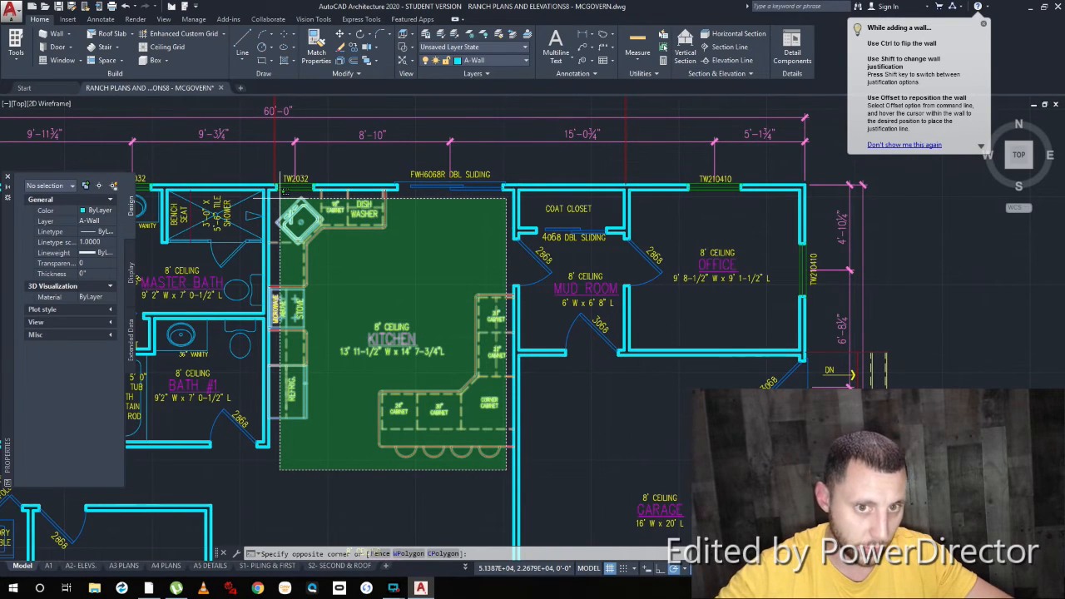
pyautogui.click(281, 196)
pyautogui.write('co')
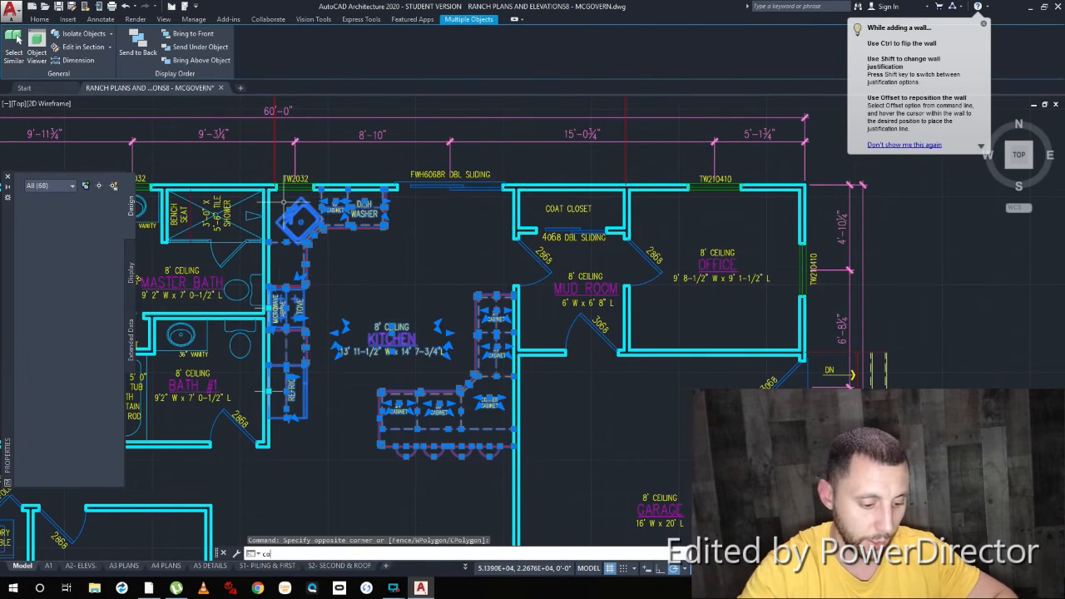
pyautogui.press('Return')
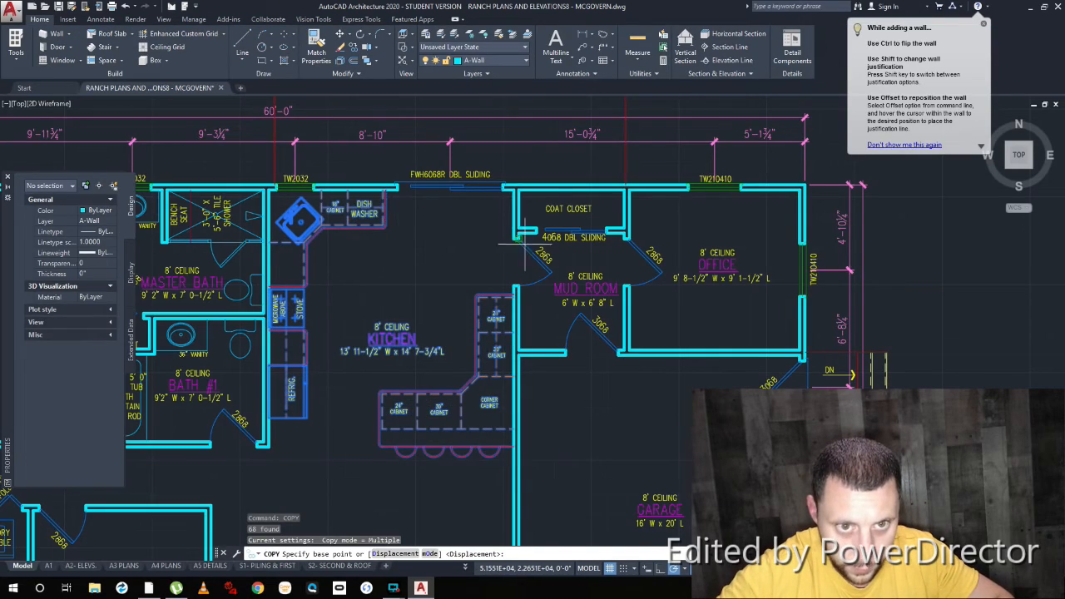
pyautogui.scroll(1, 500, 241)
pyautogui.scroll(1, 483, 212)
pyautogui.click(484, 208)
pyautogui.scroll(-5, 486, 206)
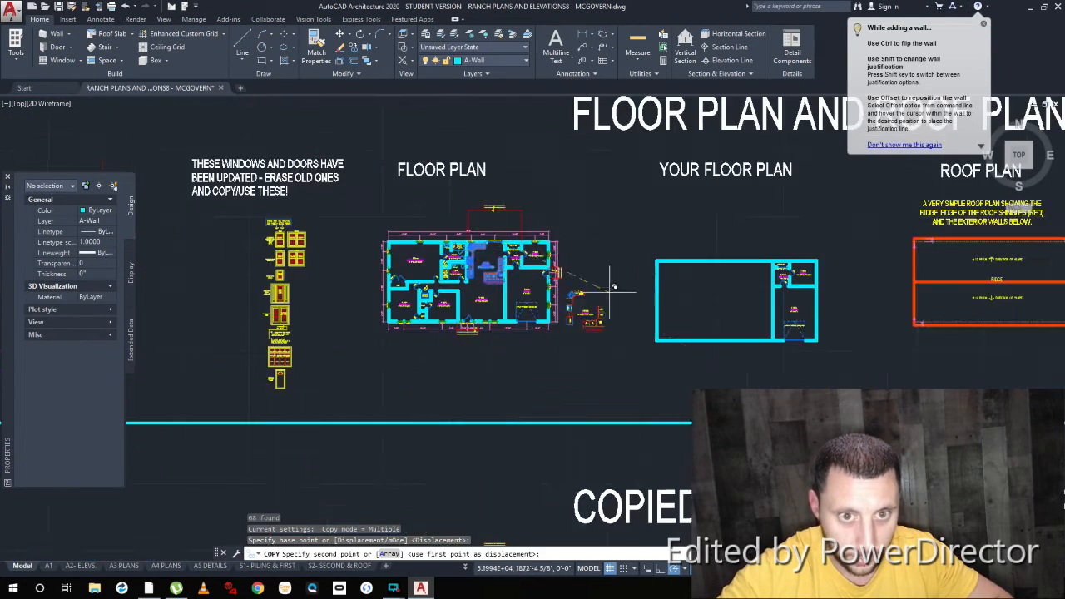
pyautogui.scroll(6, 526, 261)
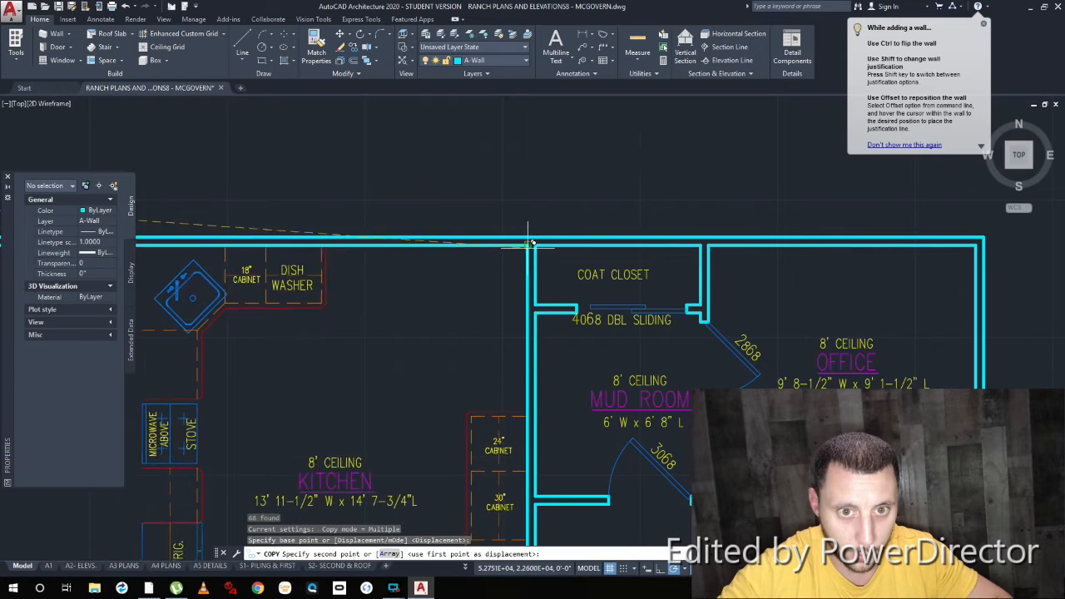
pyautogui.click(527, 239)
pyautogui.scroll(-3, 537, 275)
pyautogui.press('Escape')
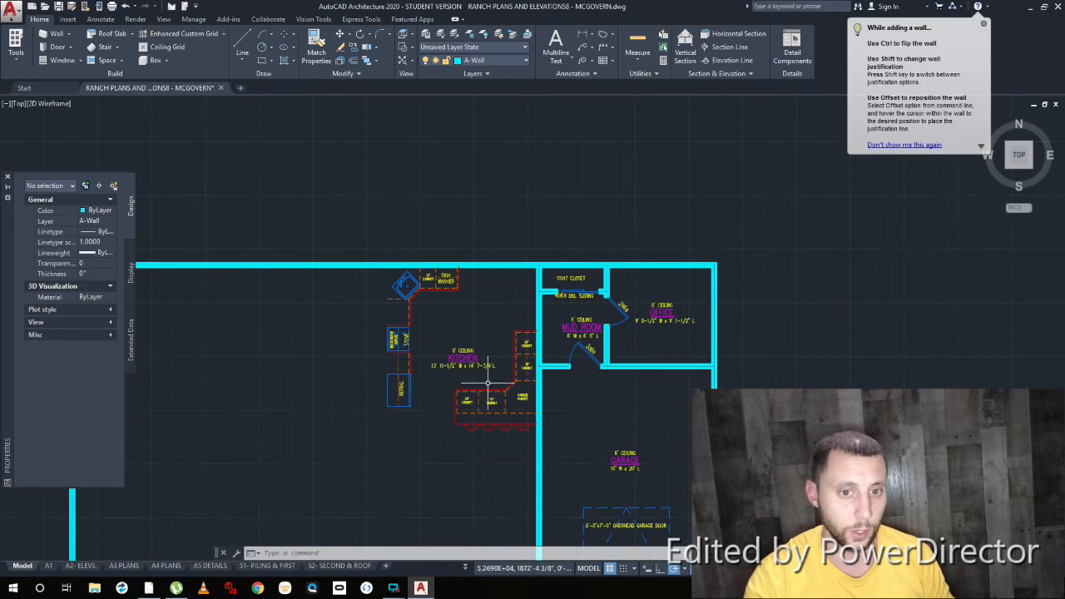
# Step: Measure the original living room's width along its lower wall with a linear dimension, without placing the dimension
pyautogui.scroll(-6, 464, 363)
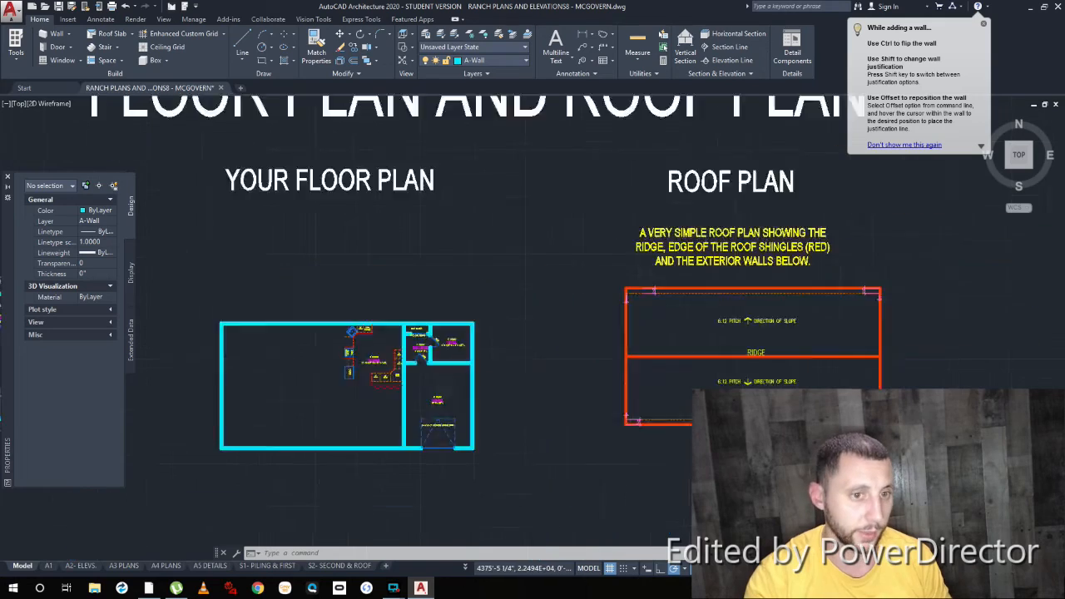
pyautogui.scroll(5, 354, 348)
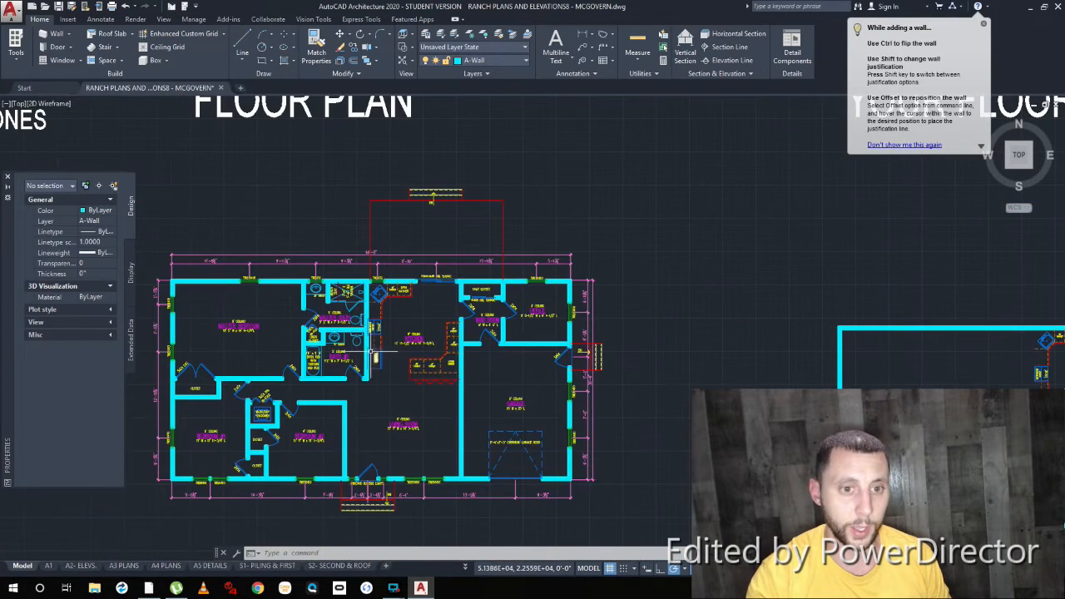
pyautogui.scroll(5, 334, 337)
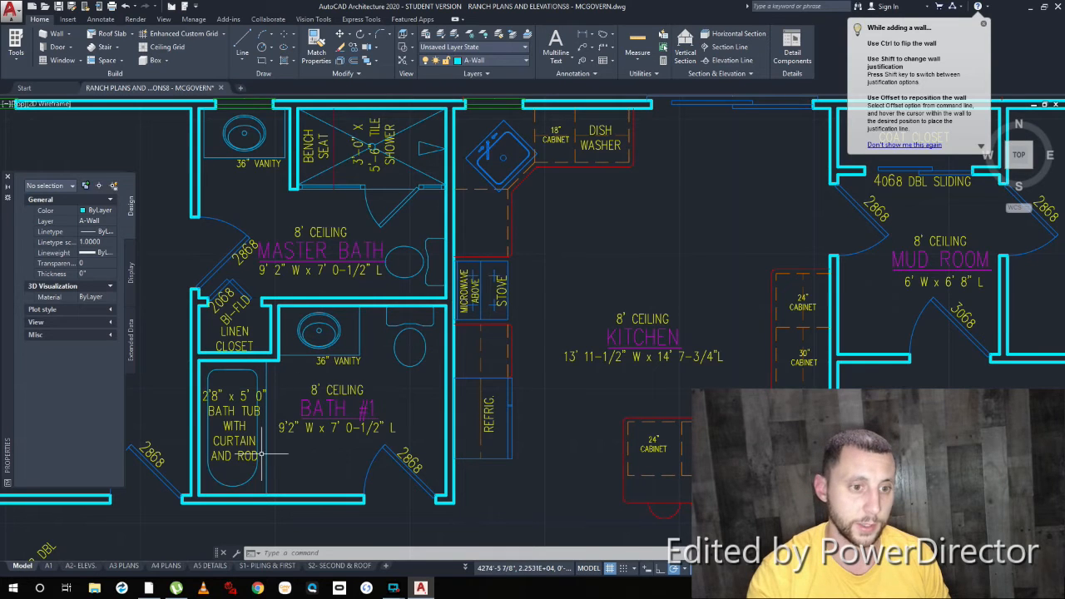
pyautogui.scroll(-6, 254, 453)
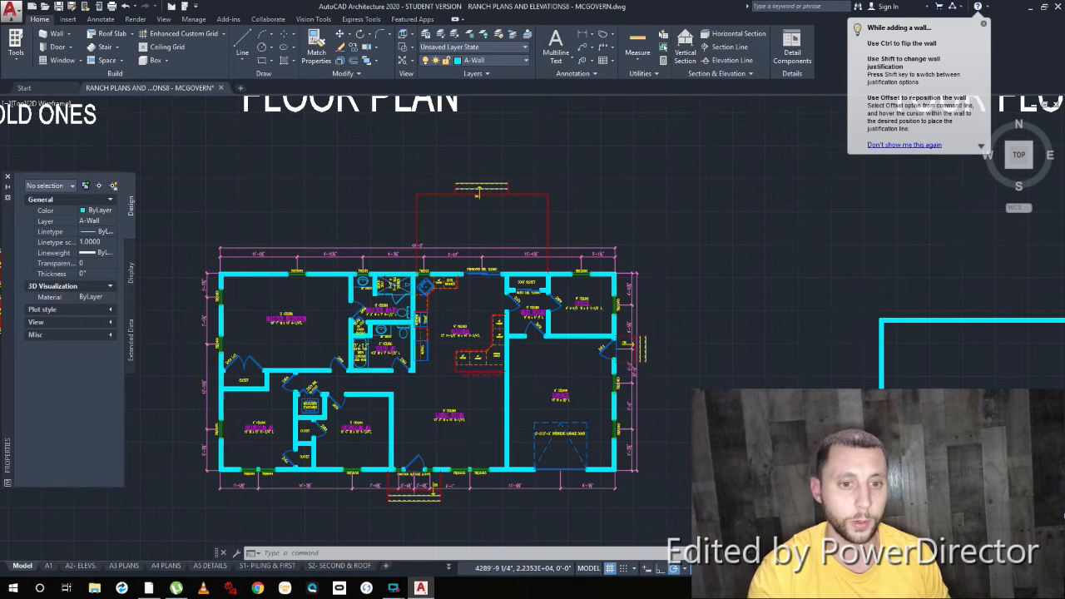
pyautogui.scroll(5, 475, 440)
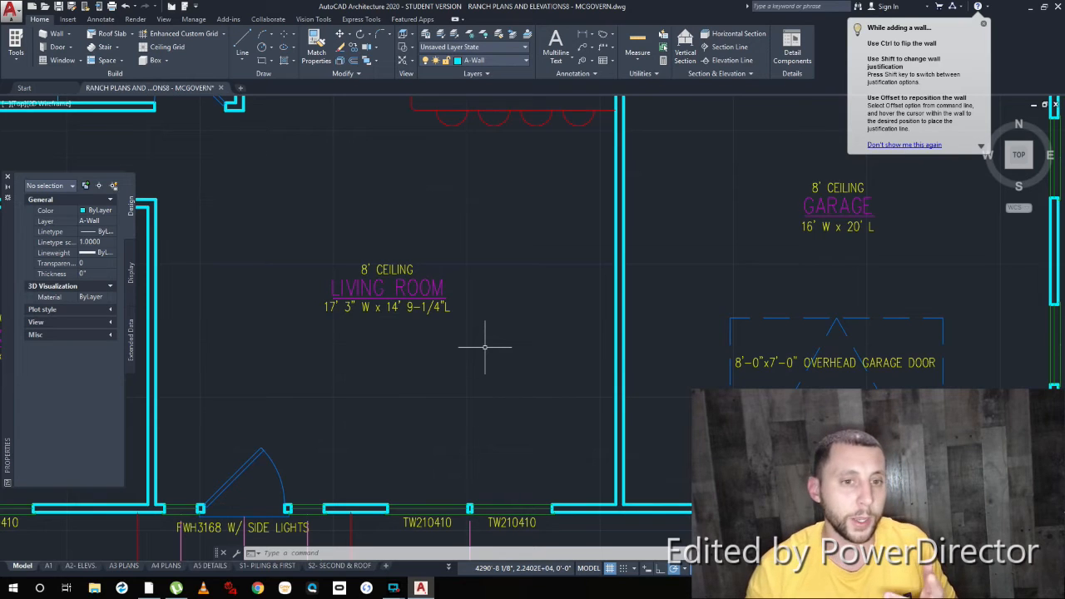
pyautogui.click(603, 35)
pyautogui.click(587, 505)
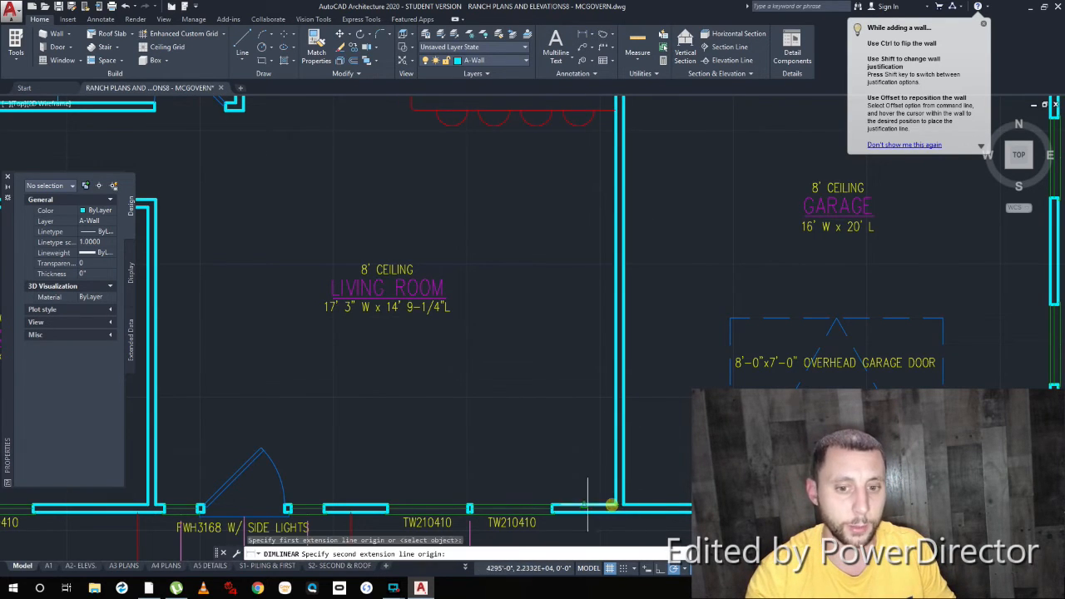
pyautogui.click(153, 503)
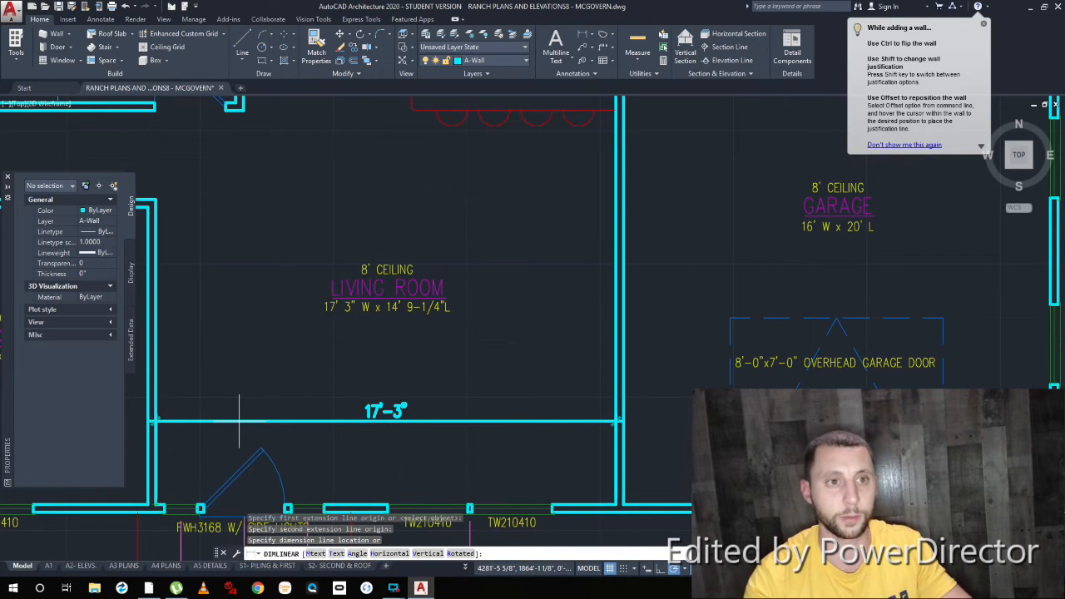
pyautogui.press('Escape')
# Step: Measure the original living room's length from its lower-right inner corner up to the Bath #1 wall with a linear dimension
pyautogui.press('space')
pyautogui.click(616, 504)
pyautogui.moveTo(586, 443); pyautogui.dragTo(613, 503, button='middle')
pyautogui.click(270, 171)
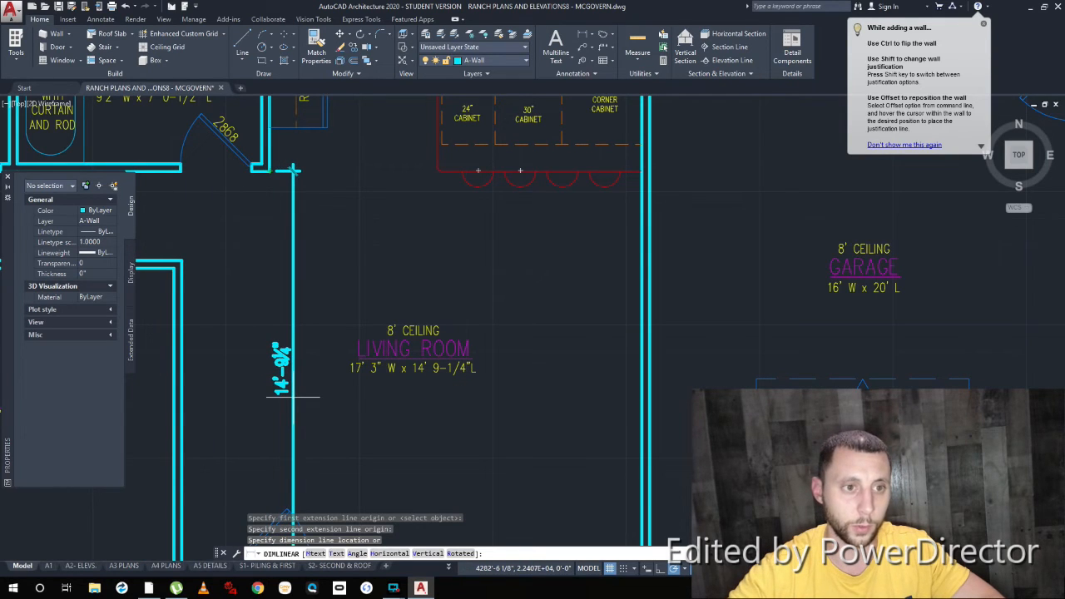
pyautogui.press('Escape')
# Step: Measure the hallway width between the Bedroom #2 and Bath #1 walls in the original plan with a linear dimension
pyautogui.scroll(-1, 307, 392)
pyautogui.moveTo(307, 392); pyautogui.dragTo(485, 397, button='middle')
pyautogui.press('space')
pyautogui.click(408, 311)
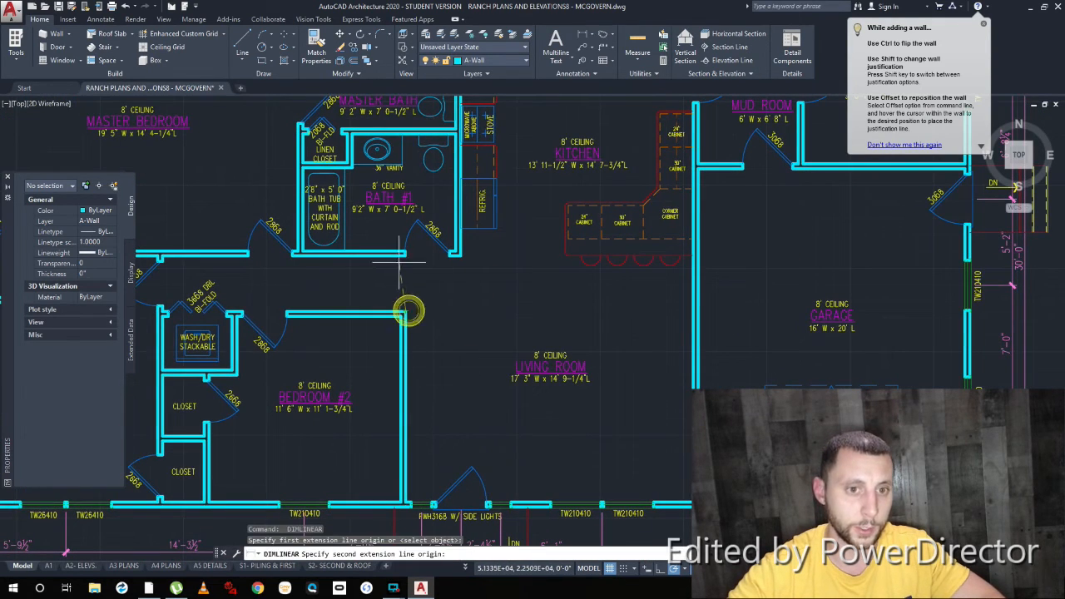
pyautogui.click(400, 258)
pyautogui.scroll(4, 416, 268)
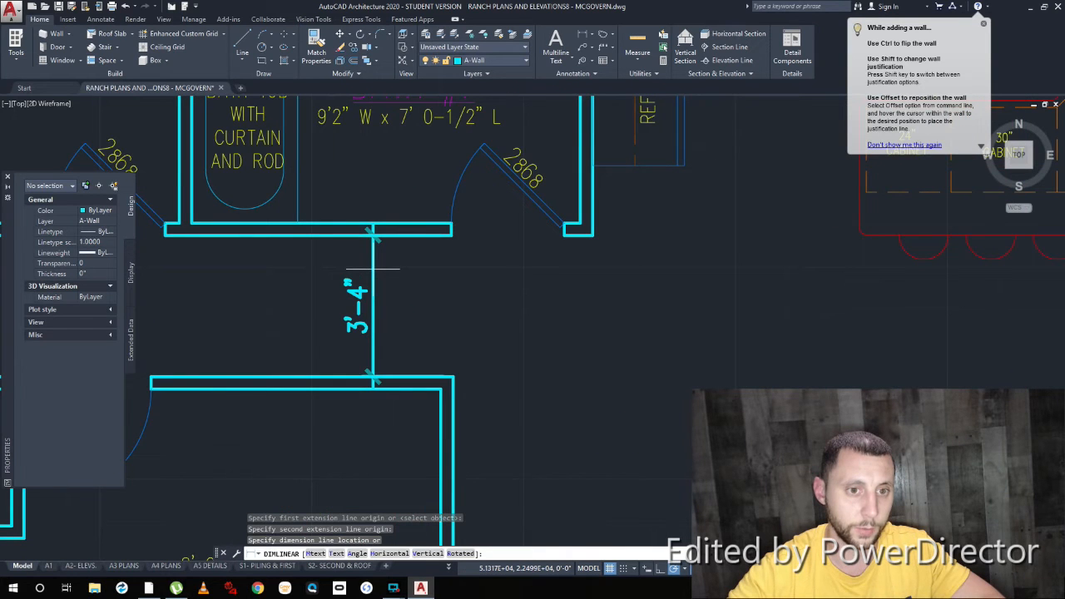
pyautogui.press('Escape')
# Step: Examine the labelled sizes, closets and doors of the original plan's master bedroom, Bedroom #1 and Bedroom #2
pyautogui.scroll(-4, 416, 305)
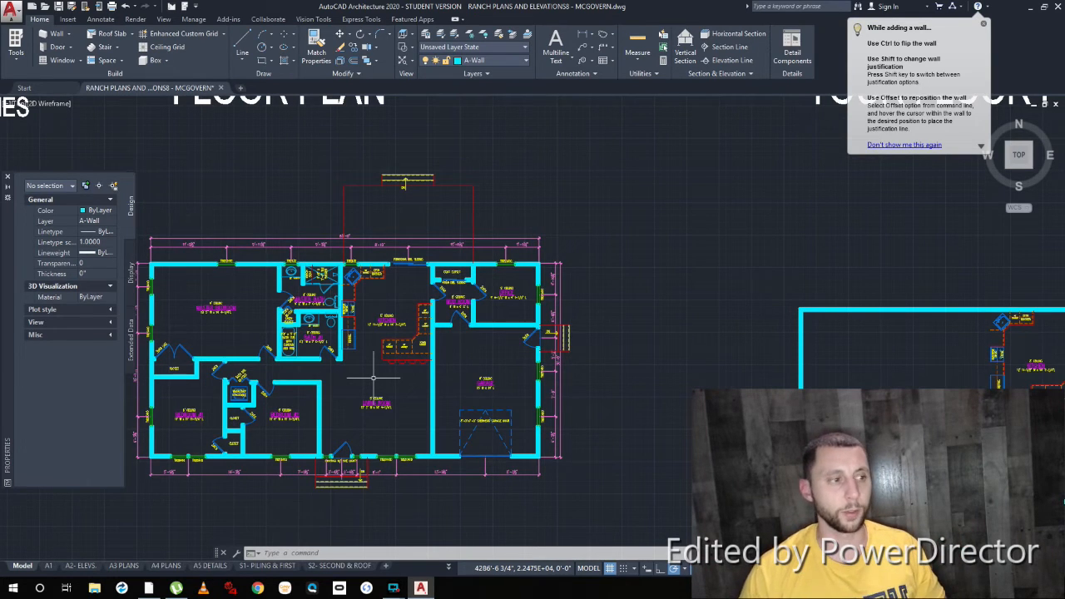
pyautogui.scroll(5, 213, 308)
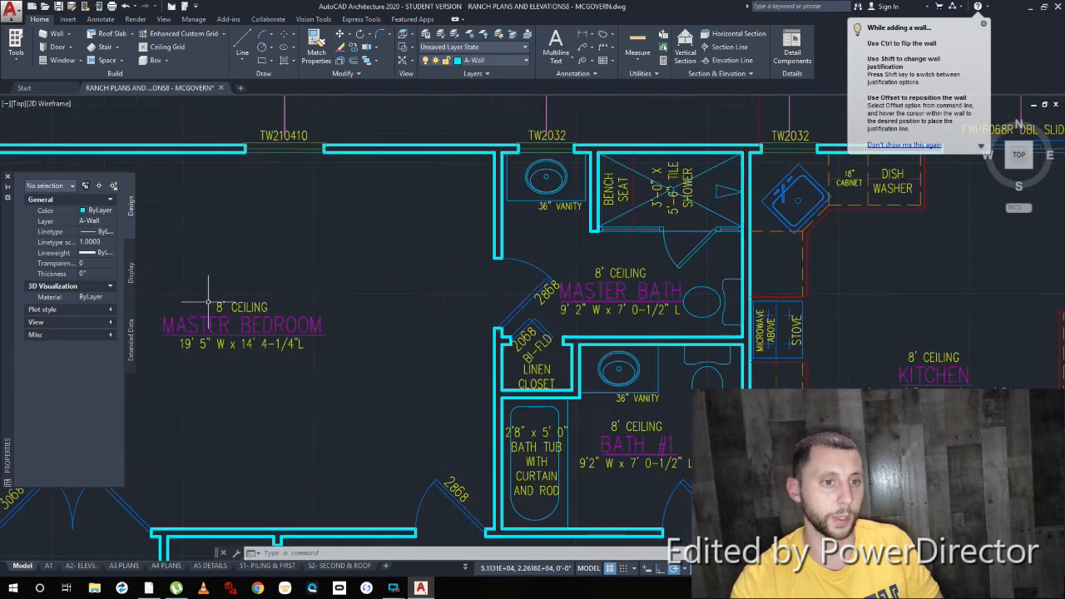
pyautogui.moveTo(228, 337); pyautogui.dragTo(288, 343, button='middle')
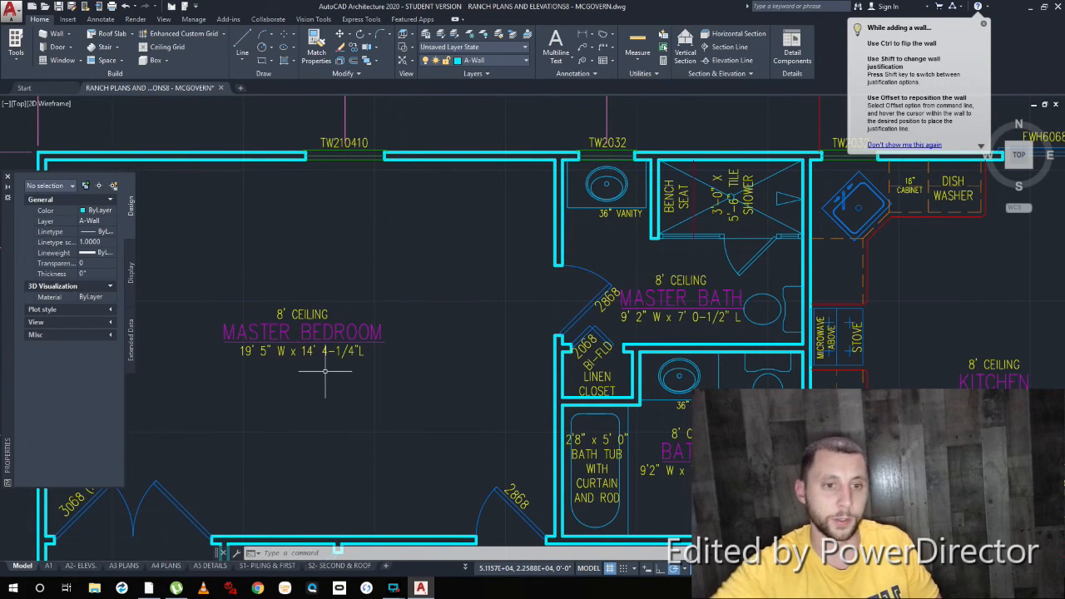
pyautogui.scroll(-5, 324, 371)
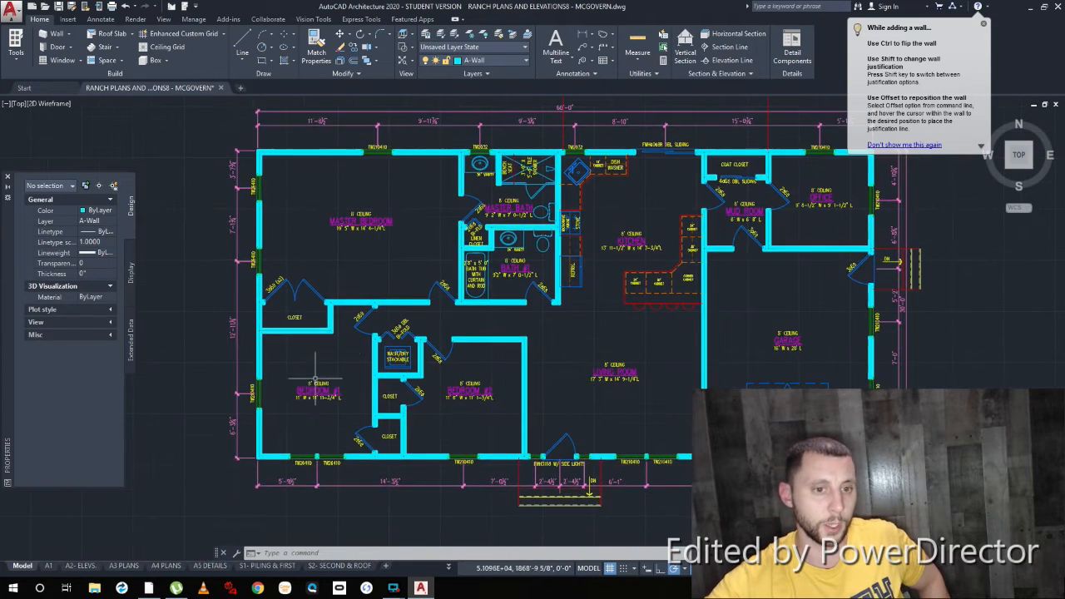
pyautogui.scroll(5, 306, 406)
pyautogui.moveTo(387, 415); pyautogui.dragTo(364, 407, button='middle')
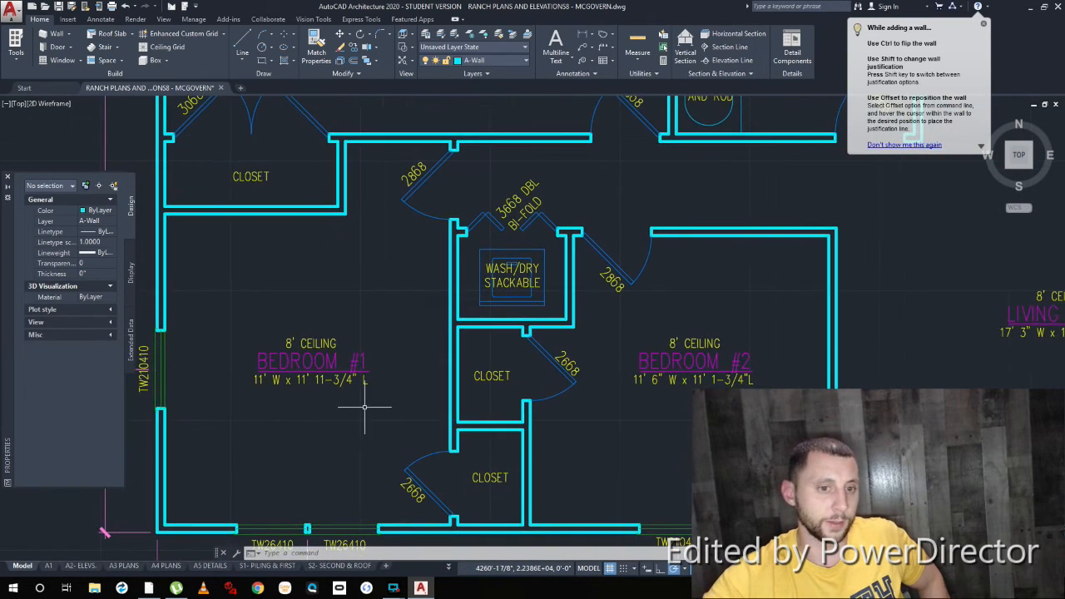
pyautogui.moveTo(604, 407); pyautogui.dragTo(476, 400, button='middle')
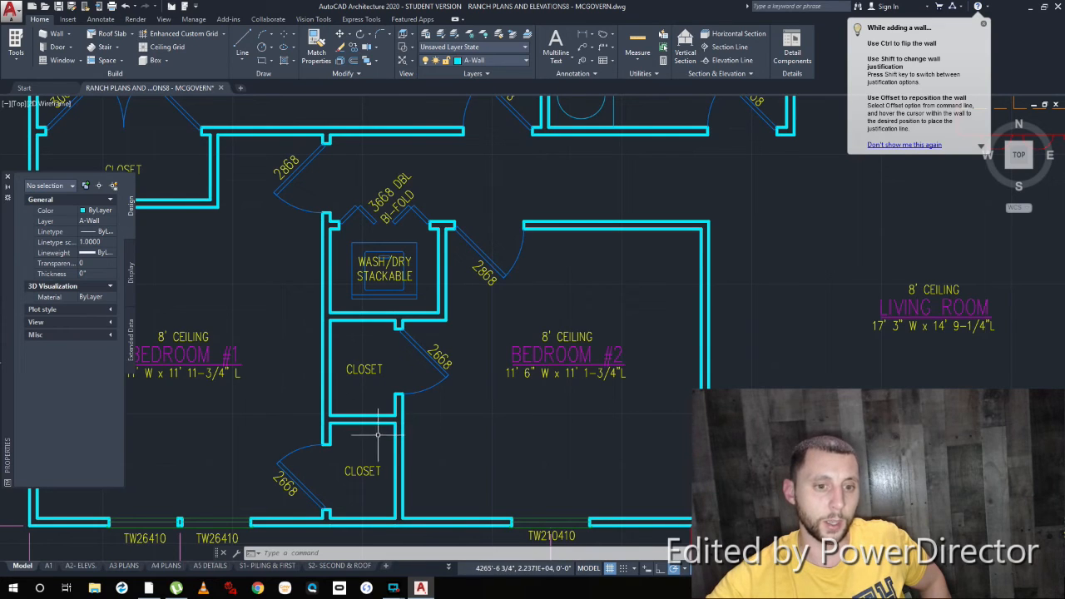
pyautogui.scroll(-6, 413, 447)
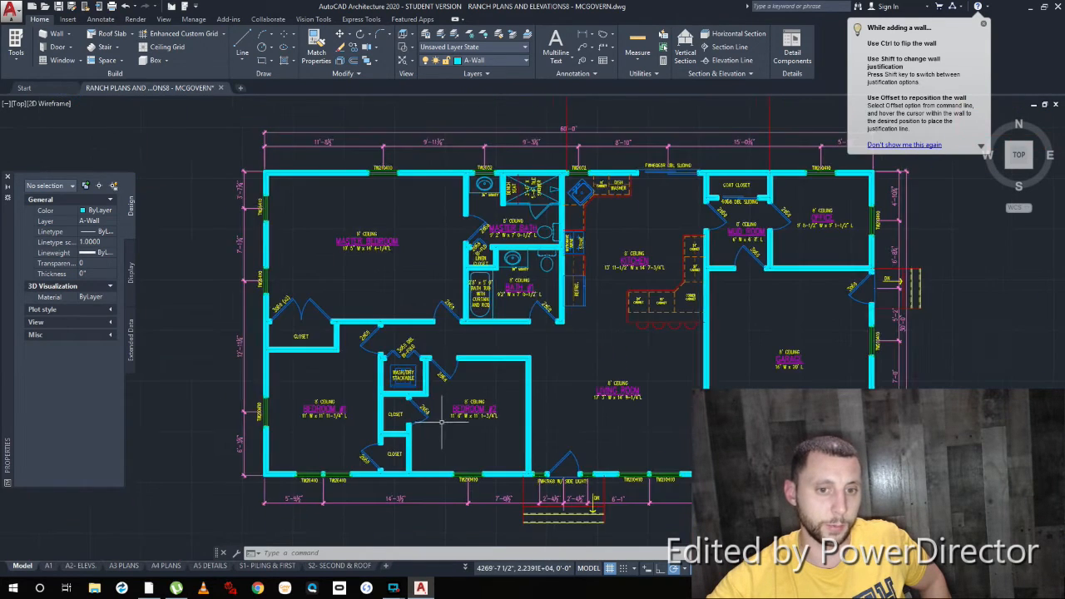
# Step: Draw a 1'5 clearance line to the left from the middle of the Bath #1 toilet tank's front edge
pyautogui.scroll(2, 332, 391)
pyautogui.scroll(4, 369, 330)
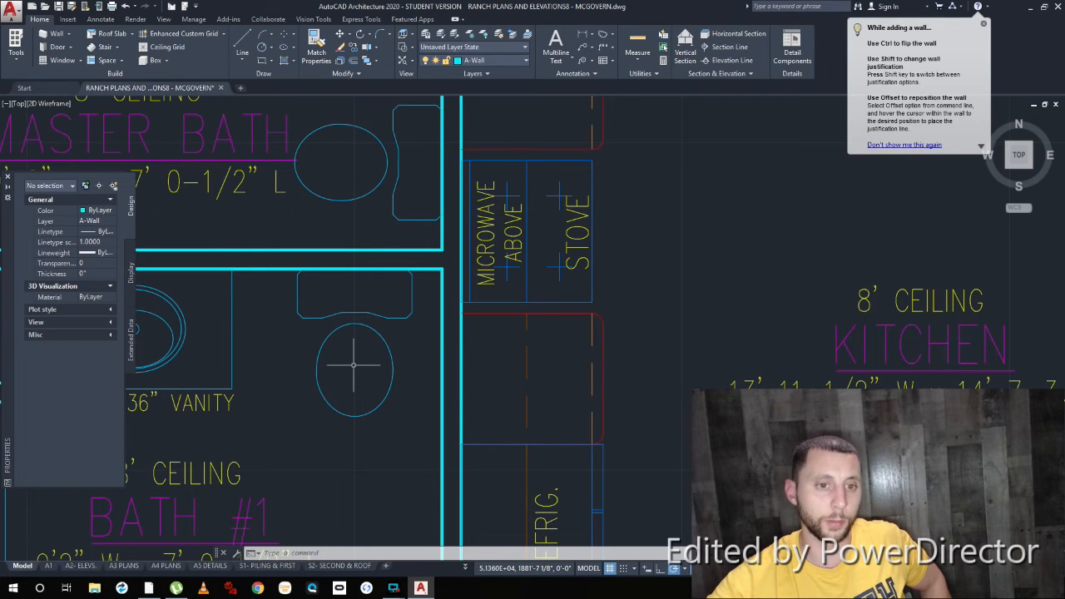
pyautogui.moveTo(354, 365); pyautogui.dragTo(563, 366, button='middle')
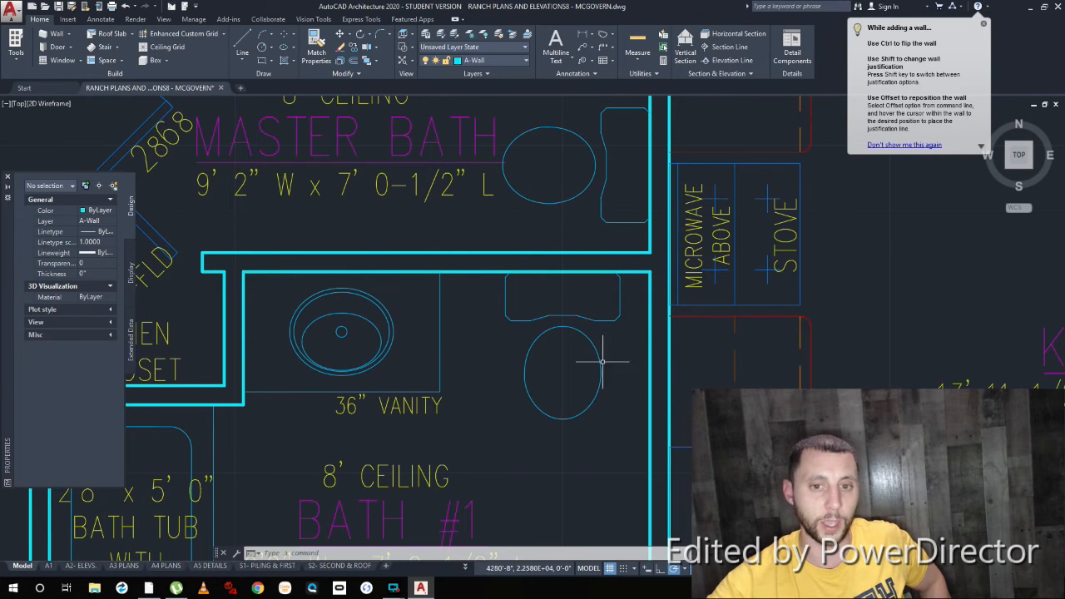
pyautogui.click(242, 41)
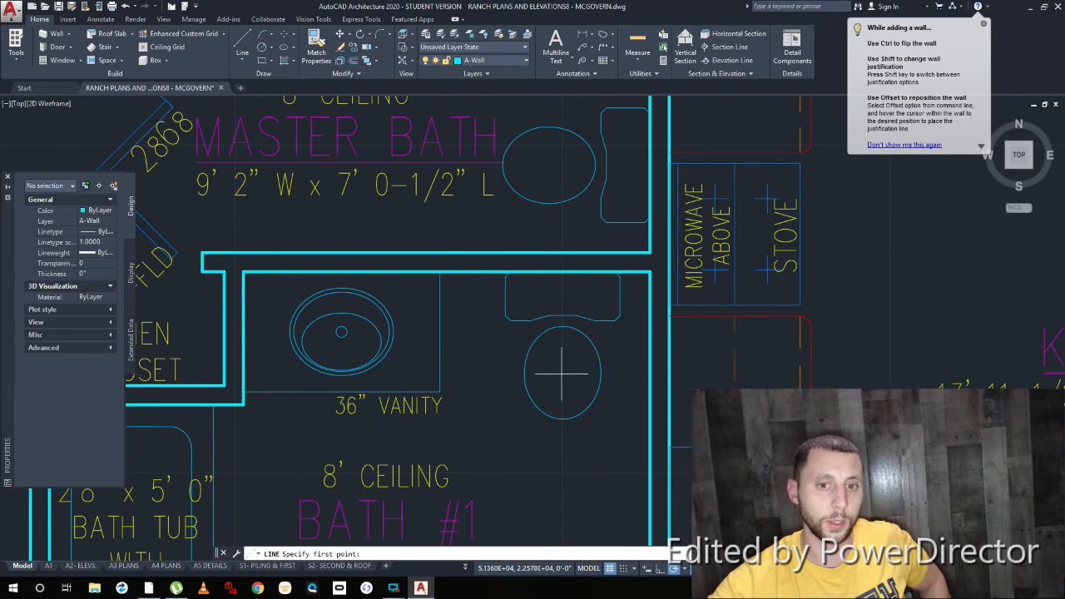
pyautogui.click(562, 316)
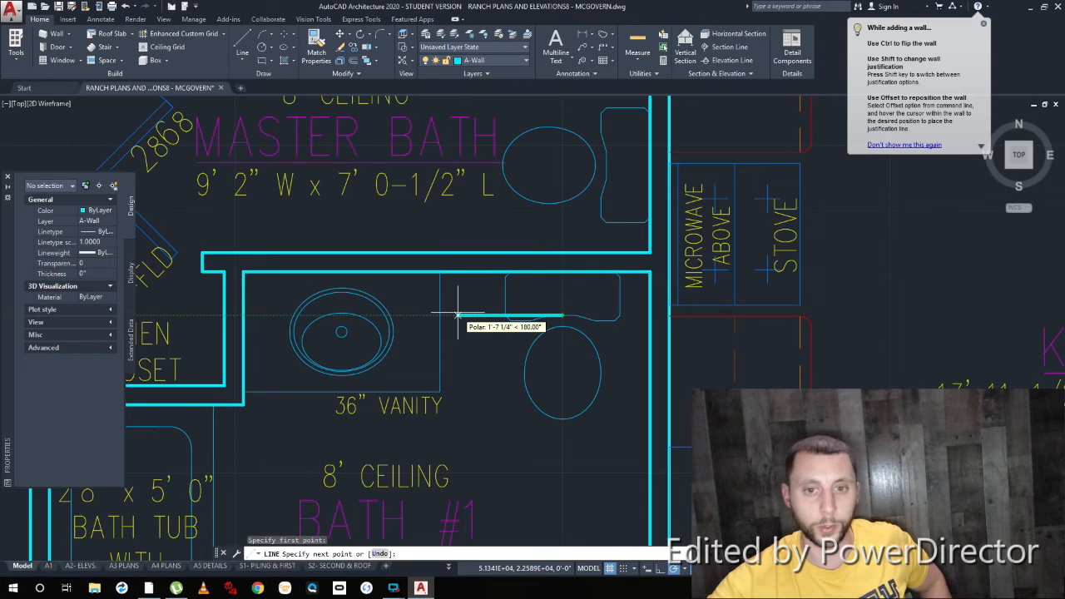
pyautogui.write("1'5")
pyautogui.press('Return')
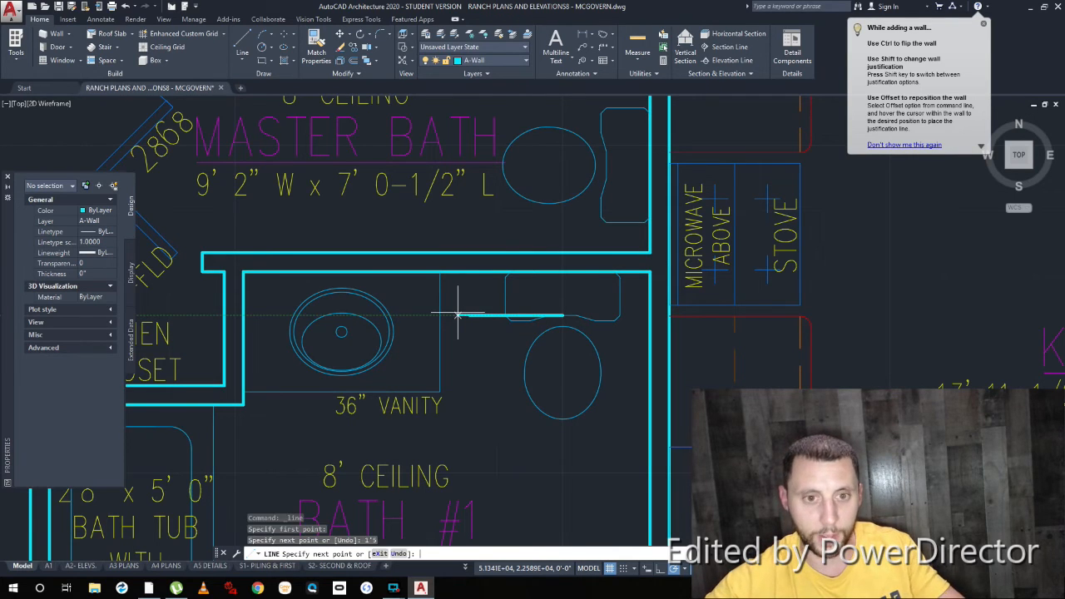
pyautogui.press('Escape')
# Step: Try to move the 1'5 clearance line beside the Bath #1 toilet, then delete it
pyautogui.click(457, 335)
pyautogui.click(411, 354)
pyautogui.write('m')
pyautogui.press('Return')
pyautogui.click(478, 358)
pyautogui.press('Escape')
pyautogui.click(476, 316)
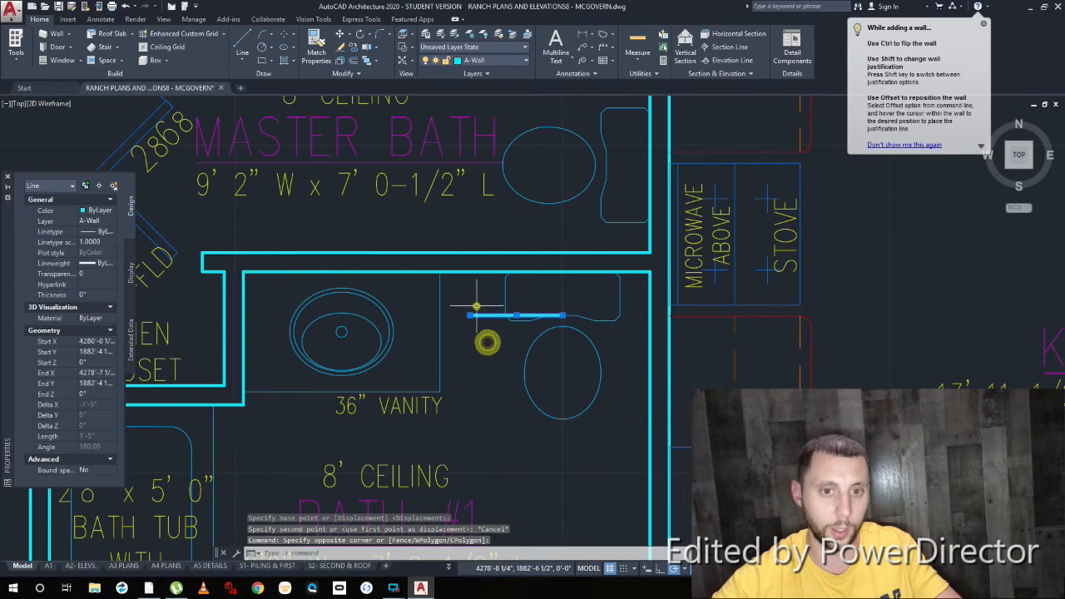
pyautogui.press('Delete')
pyautogui.scroll(-8, 492, 347)
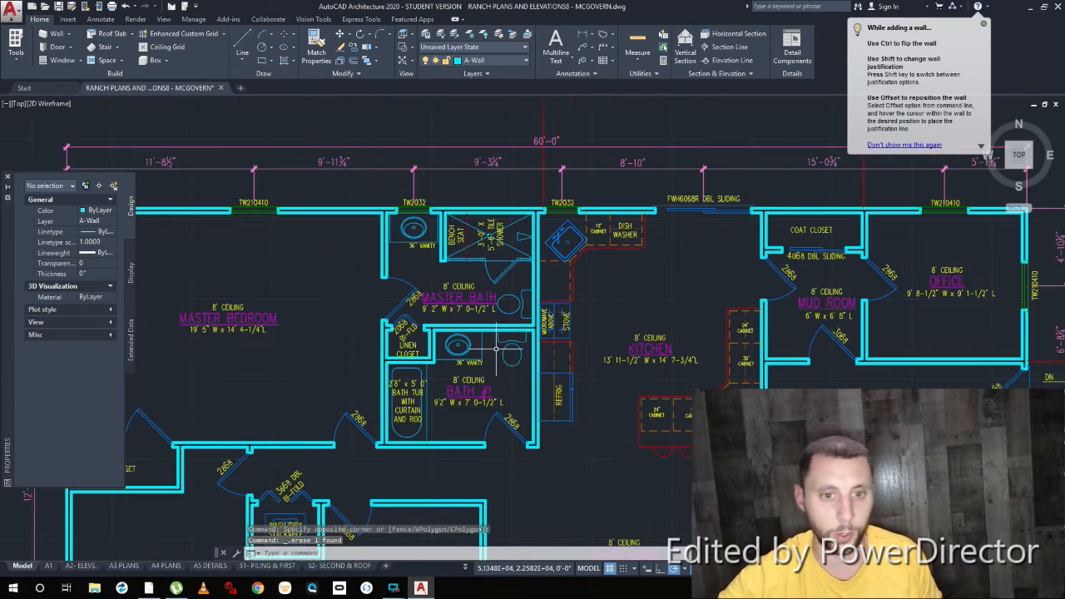
pyautogui.moveTo(534, 407); pyautogui.dragTo(485, 355, button='middle')
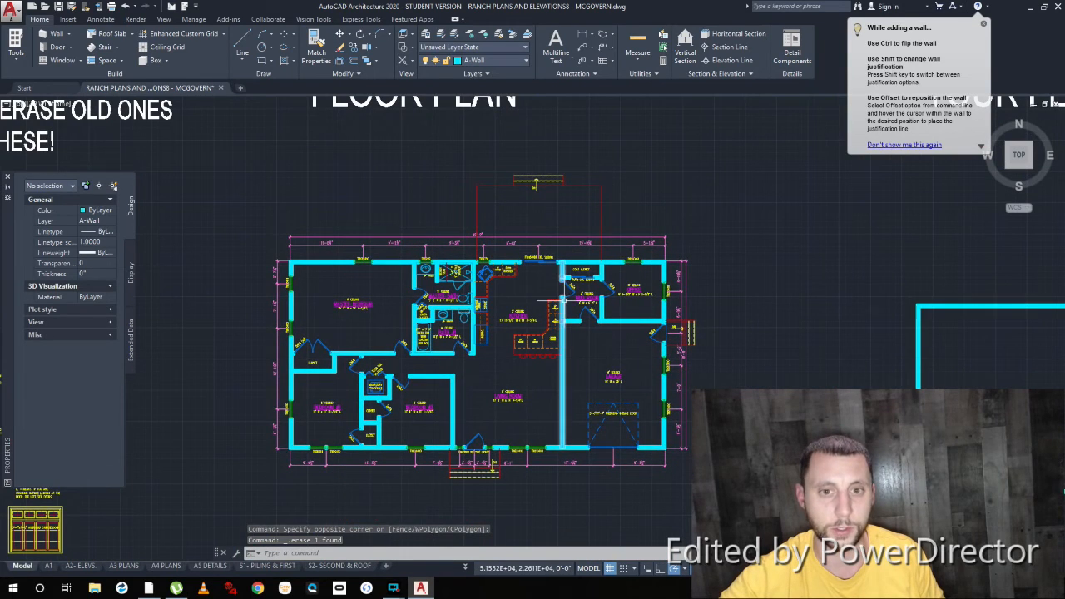
pyautogui.moveTo(570, 193); pyautogui.dragTo(571, 219, button='middle')
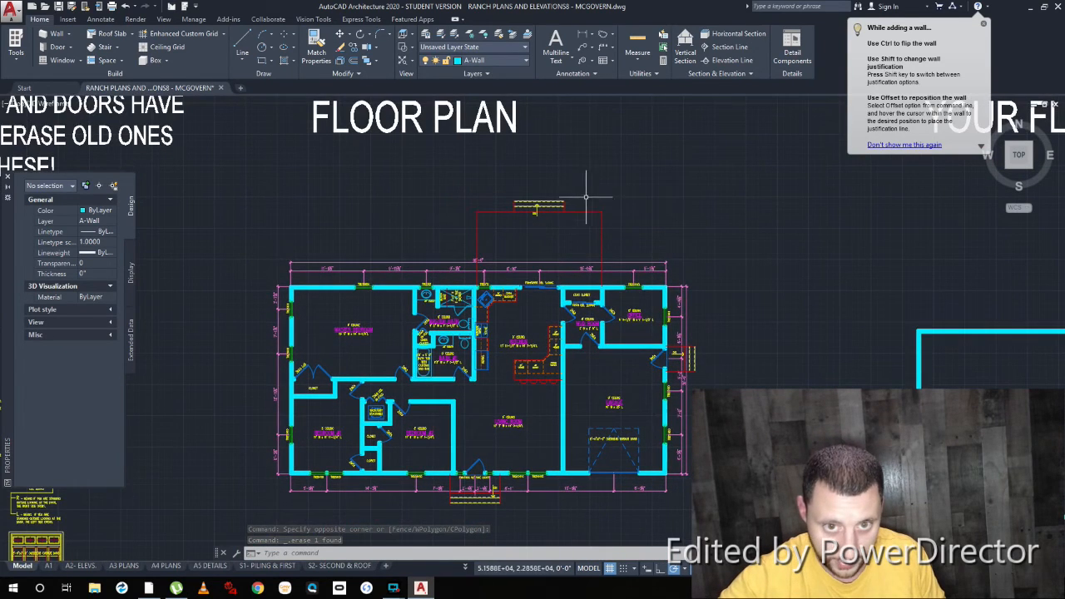
# Step: Examine the WIZARD WORK layout, comparing the MINE and YOURS rows of copied and rotated floor plans, elevations and wall sections
pyautogui.click(632, 189)
pyautogui.click(654, 214)
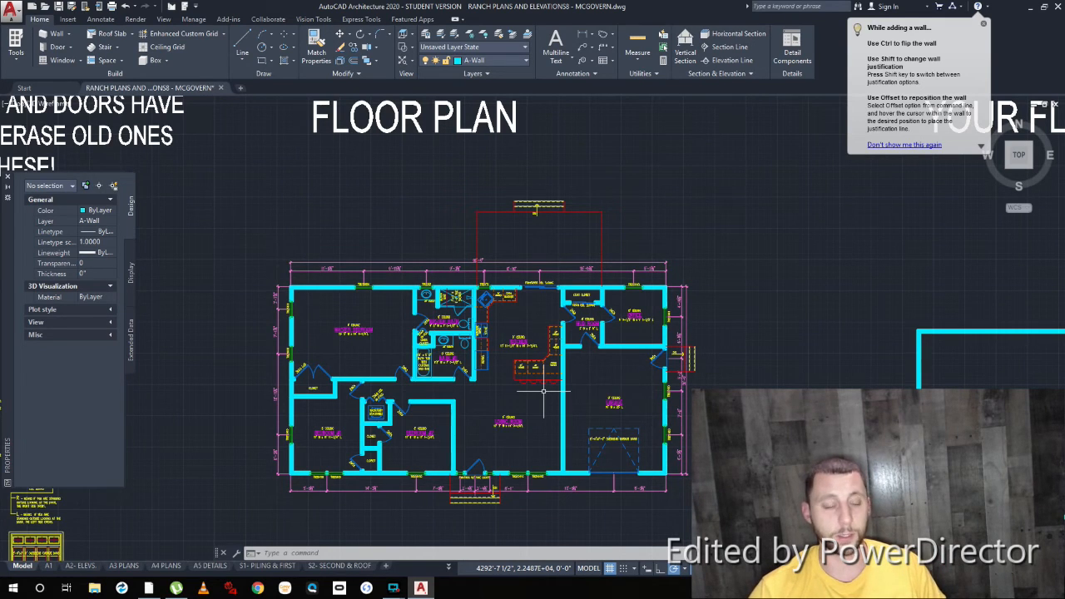
pyautogui.scroll(-5, 544, 391)
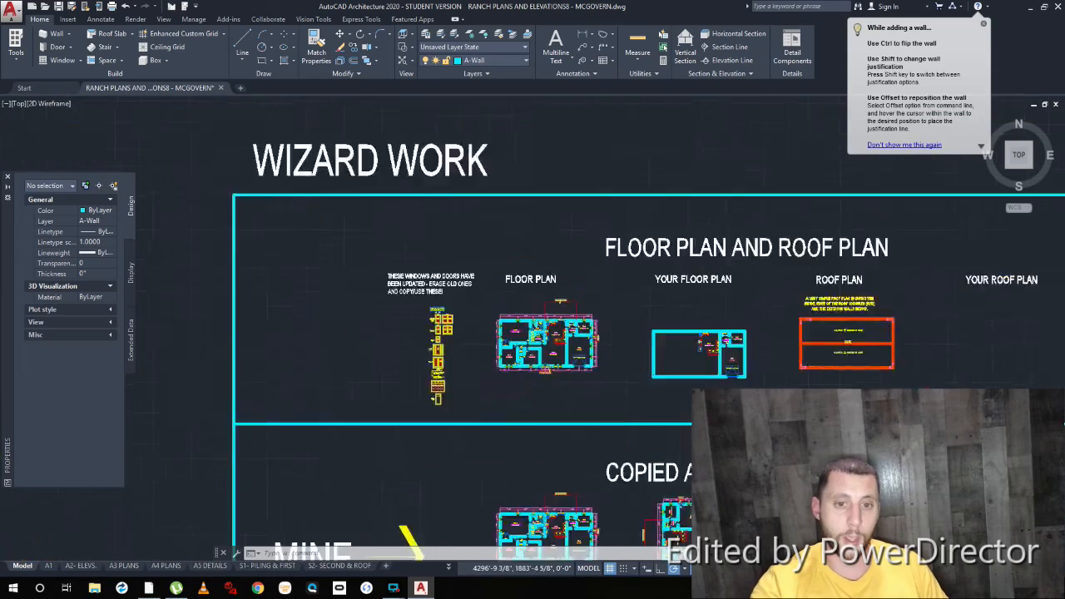
pyautogui.scroll(2, 559, 383)
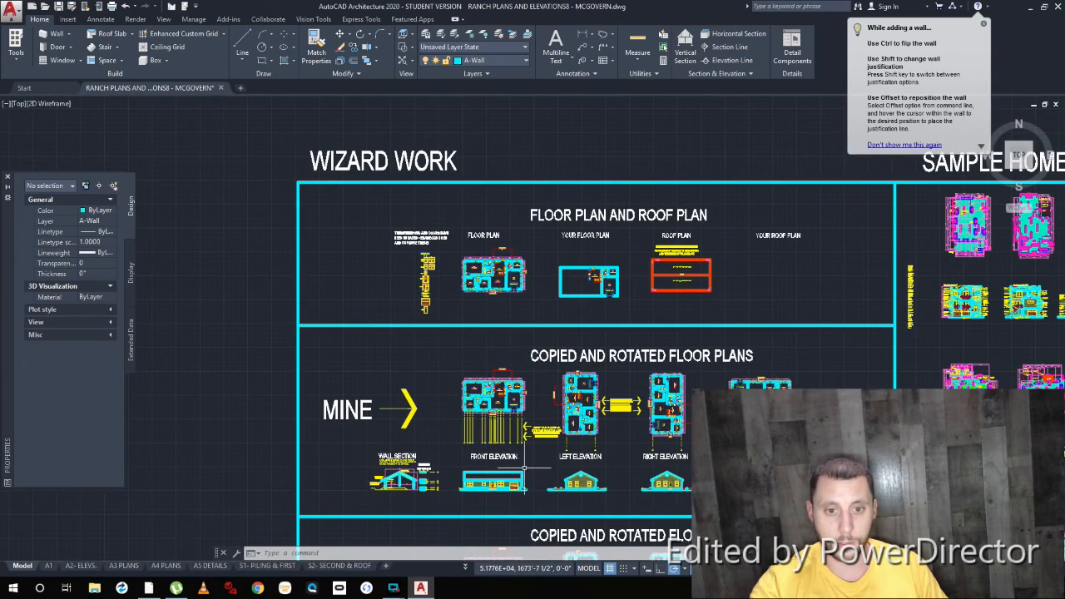
pyautogui.scroll(2, 460, 409)
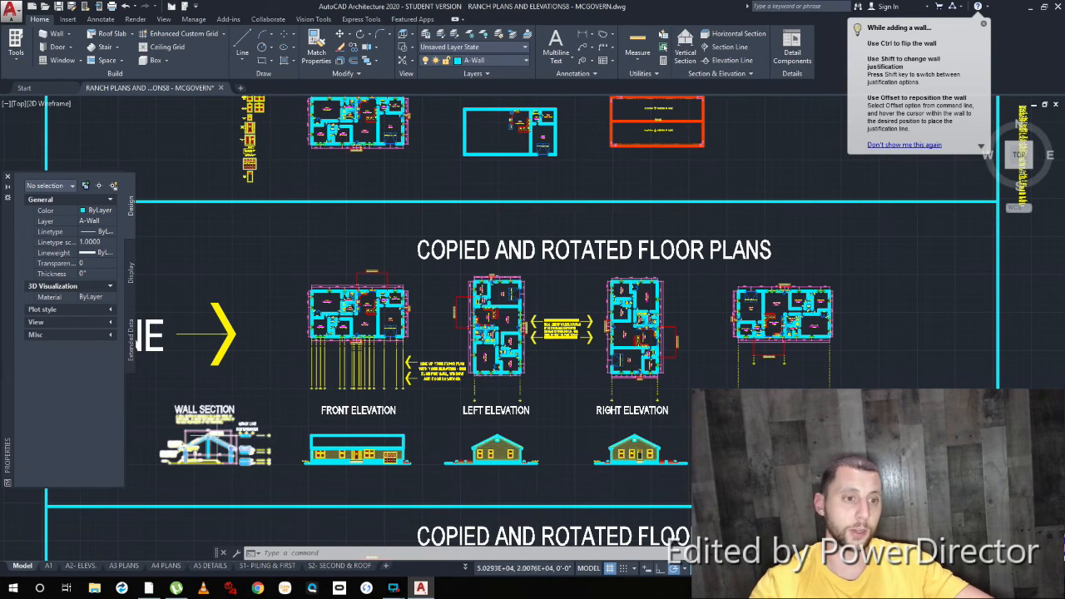
pyautogui.scroll(-4, 471, 407)
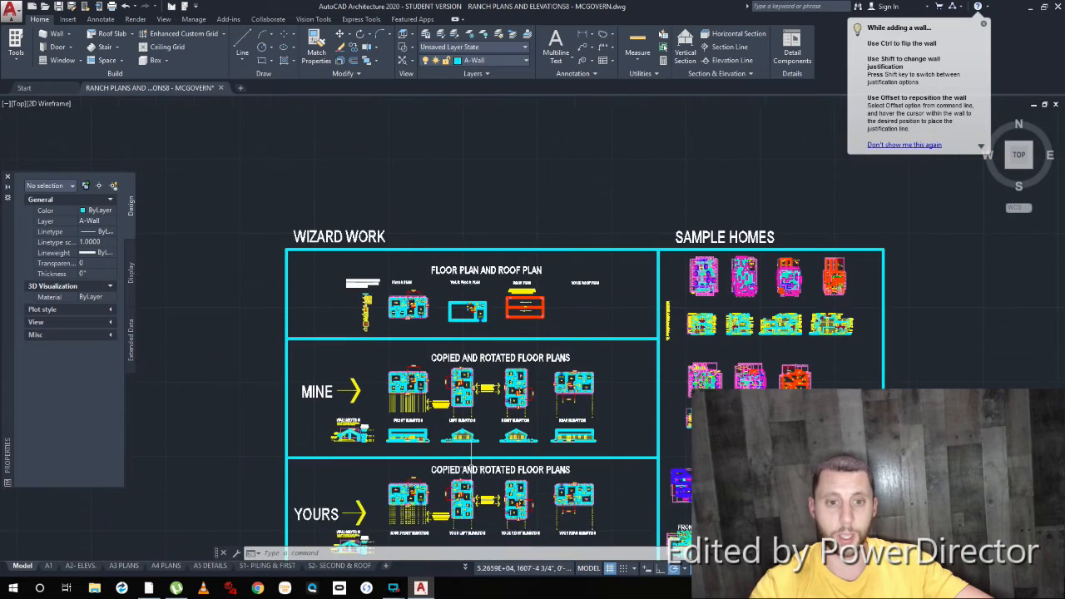
pyautogui.moveTo(473, 449); pyautogui.dragTo(468, 381, button='middle')
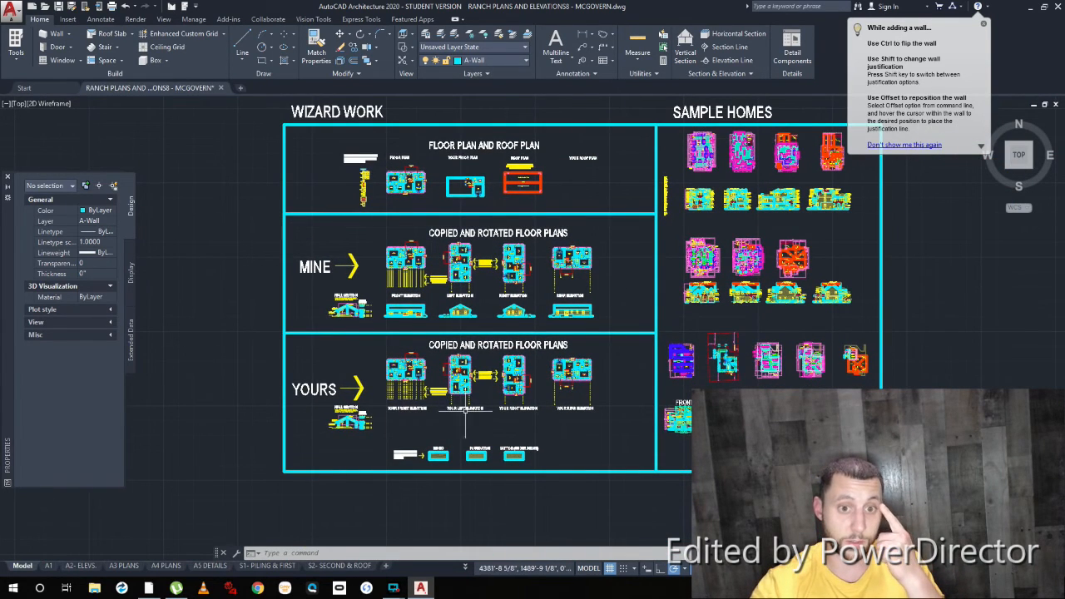
pyautogui.scroll(2, 444, 371)
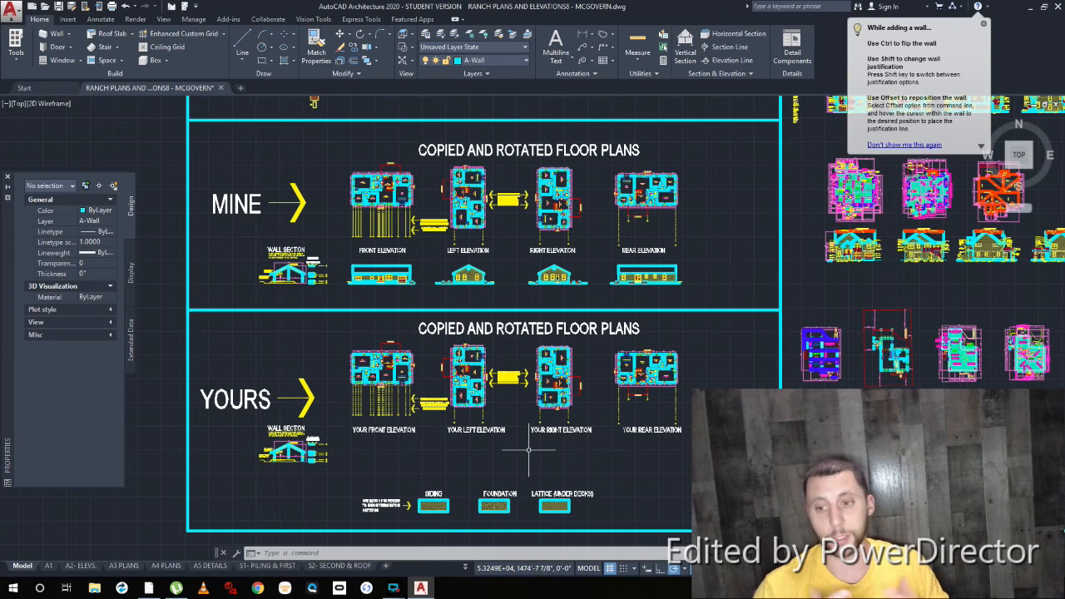
pyautogui.moveTo(924, 416)
pyautogui.mouseDown(button='middle')
pyautogui.moveTo(573, 406)
pyautogui.moveTo(563, 559)
pyautogui.mouseUp(button='middle')
pyautogui.moveTo(367, 466)
pyautogui.mouseDown(button='middle')
pyautogui.moveTo(527, 388)
pyautogui.moveTo(709, 344)
pyautogui.mouseUp(button='middle')
pyautogui.moveTo(527, 388)
pyautogui.mouseDown(button='middle')
pyautogui.moveTo(639, 354)
pyautogui.moveTo(656, 331)
pyautogui.mouseUp(button='middle')
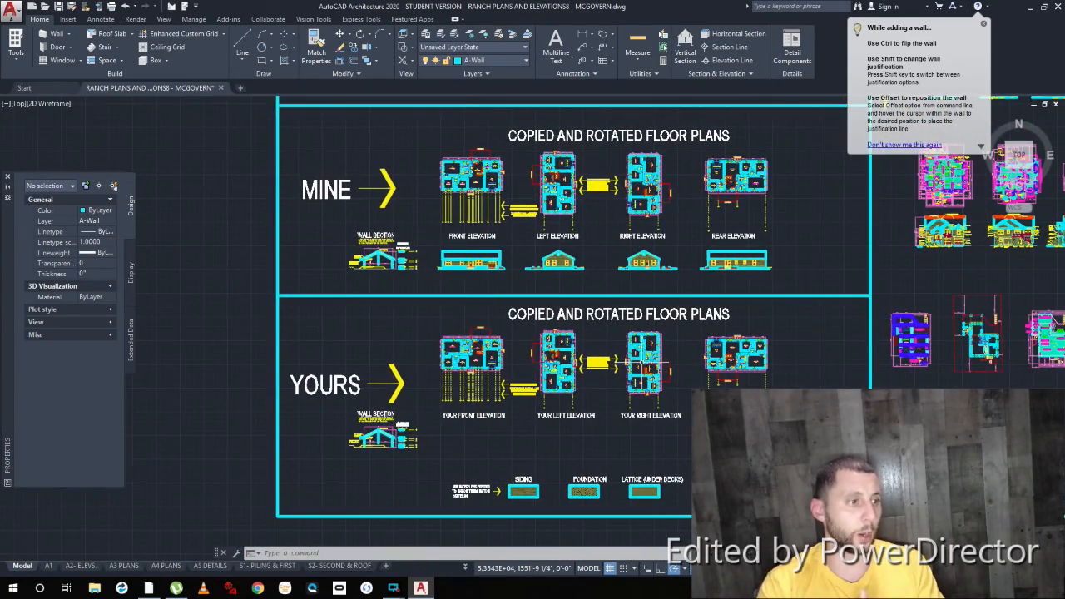